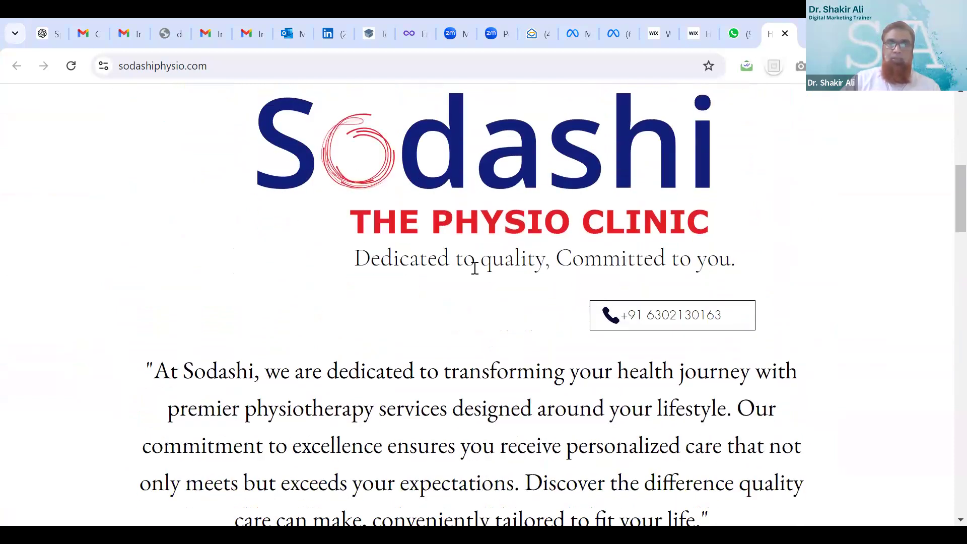
left_click(620, 318)
scroll(688, 264, "down", 3)
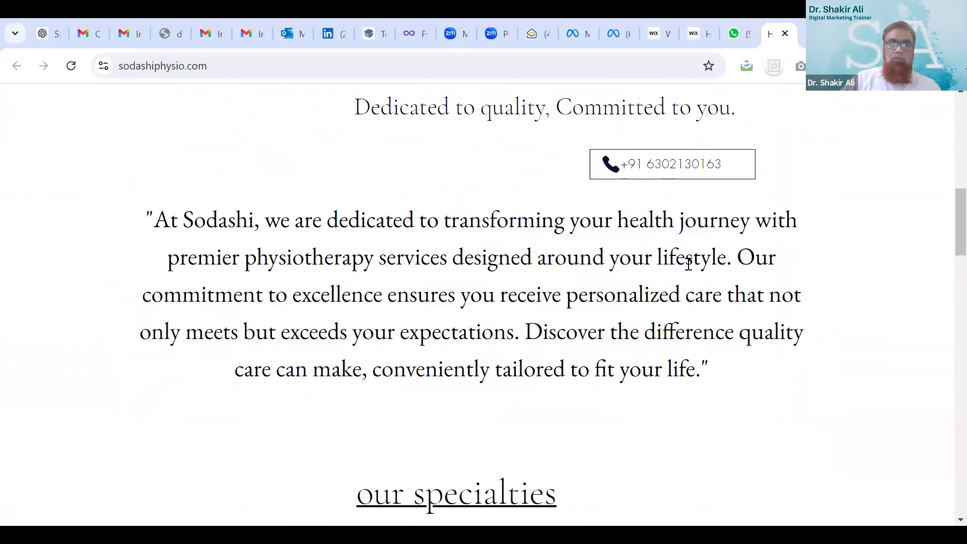
scroll(454, 313, "down", 4)
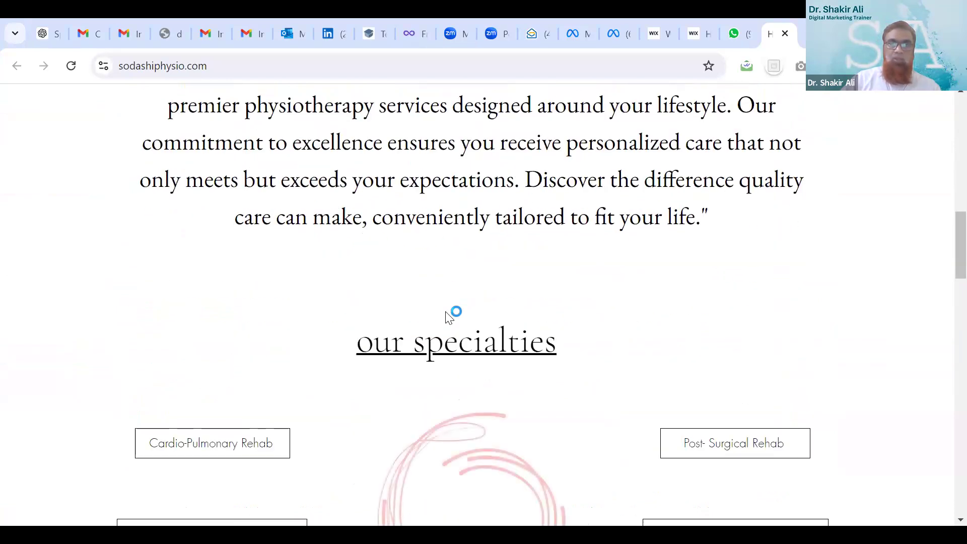
scroll(448, 316, "down", 3)
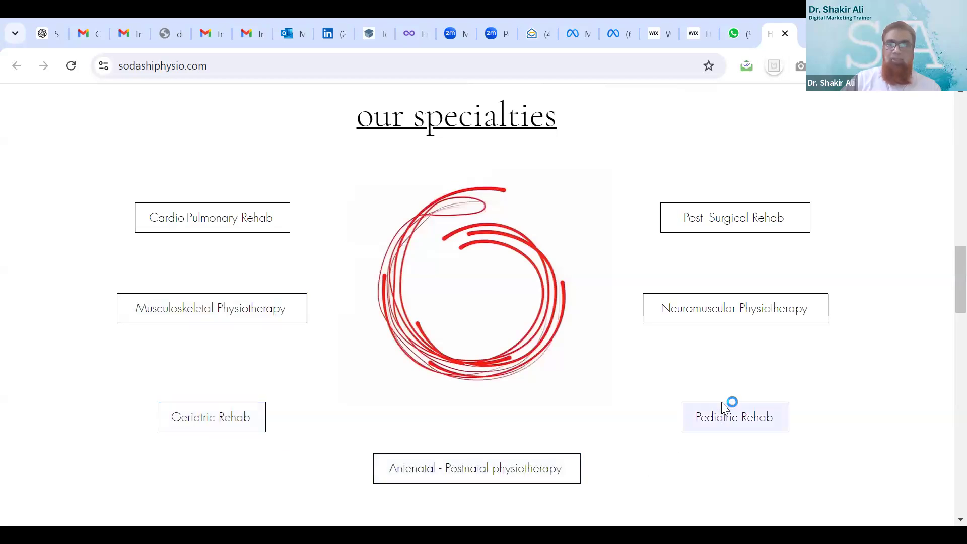
scroll(564, 182, "down", 5)
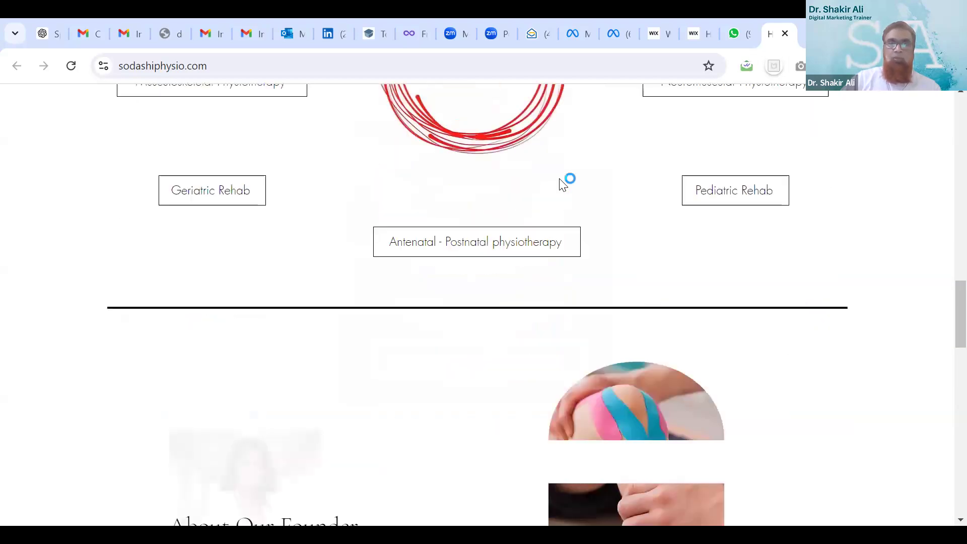
scroll(562, 181, "down", 2)
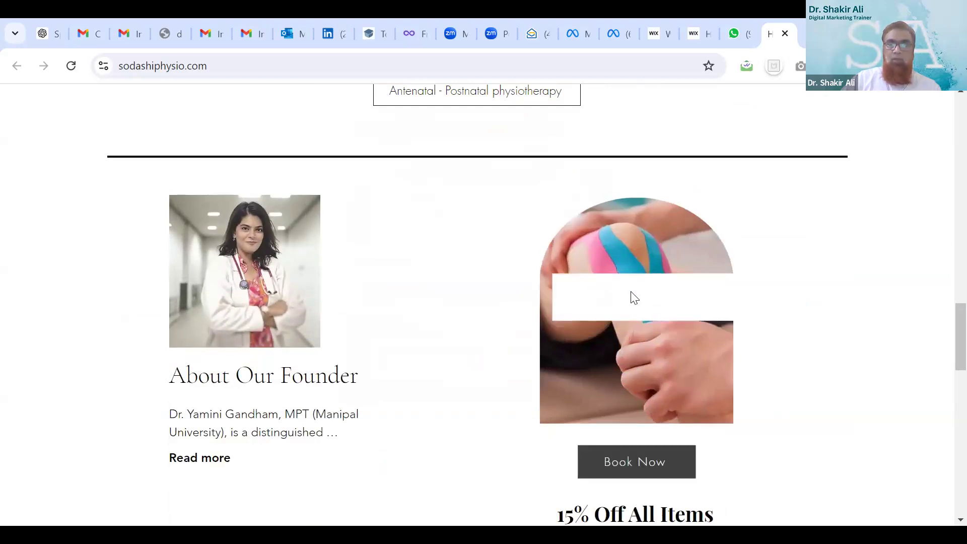
scroll(632, 292, "down", 2)
scroll(631, 292, "down", 1)
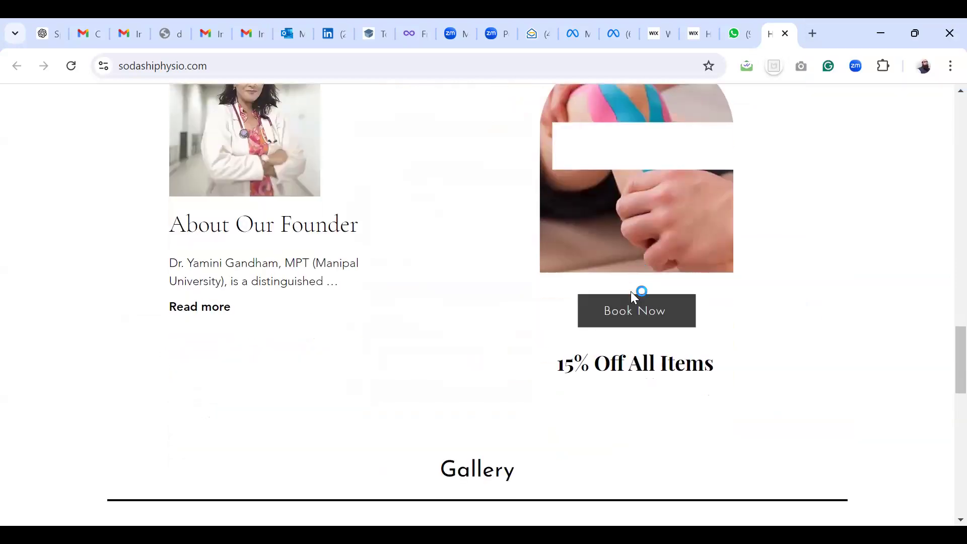
scroll(631, 292, "up", 2)
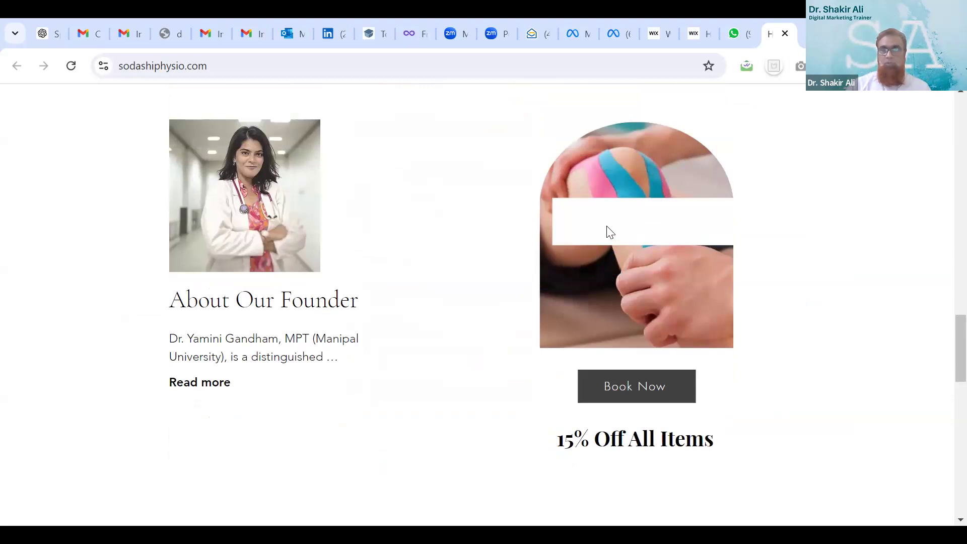
scroll(611, 232, "down", 7)
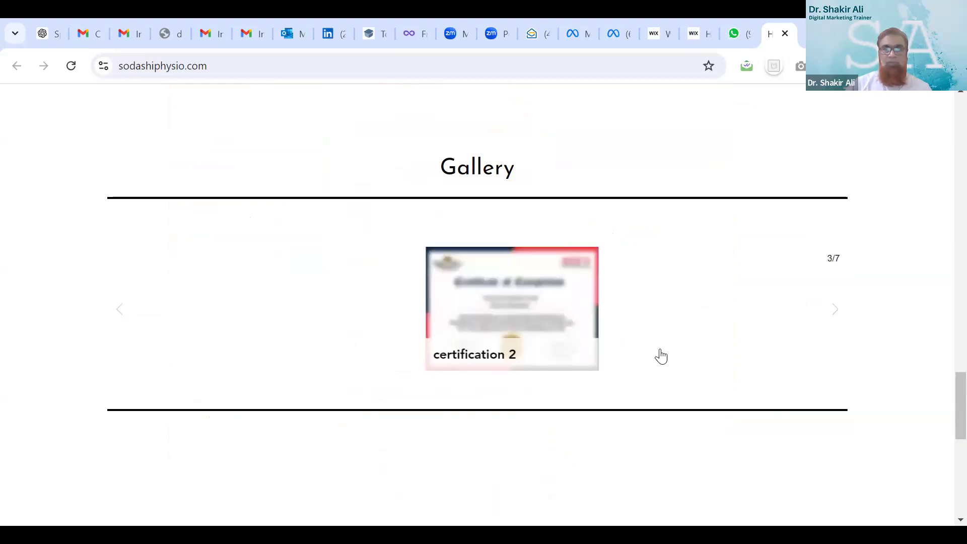
scroll(662, 356, "down", 3)
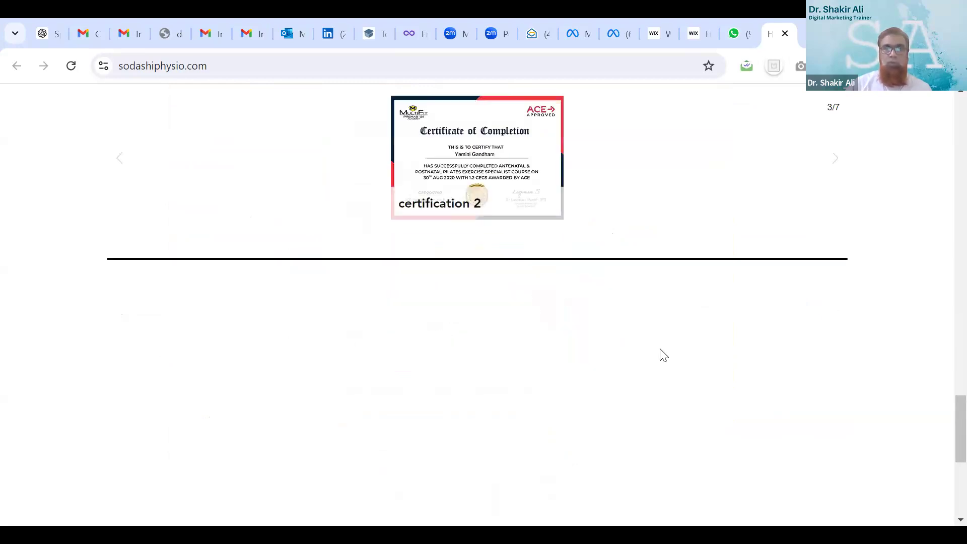
scroll(664, 355, "down", 5)
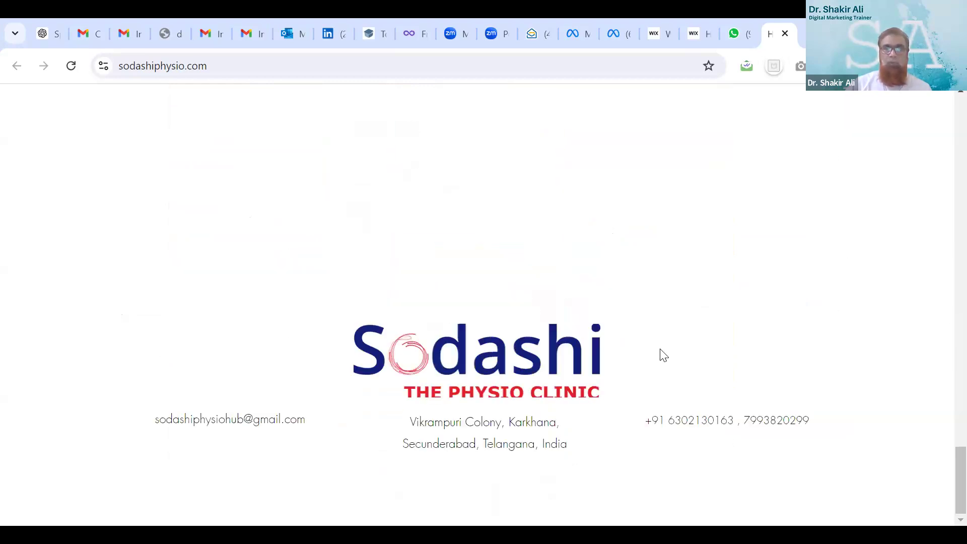
scroll(661, 354, "up", 6)
scroll(464, 173, "down", 3)
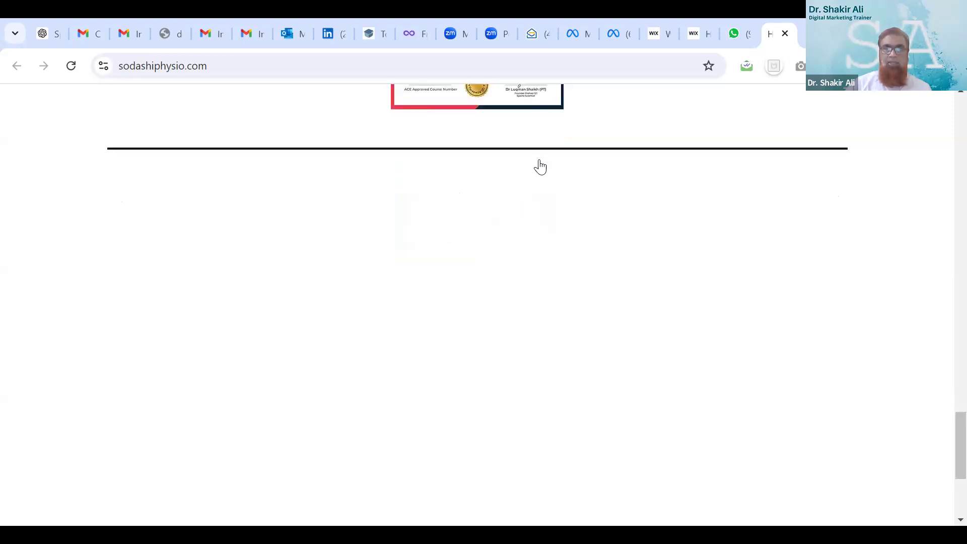
scroll(540, 167, "up", 3)
scroll(504, 202, "down", 3)
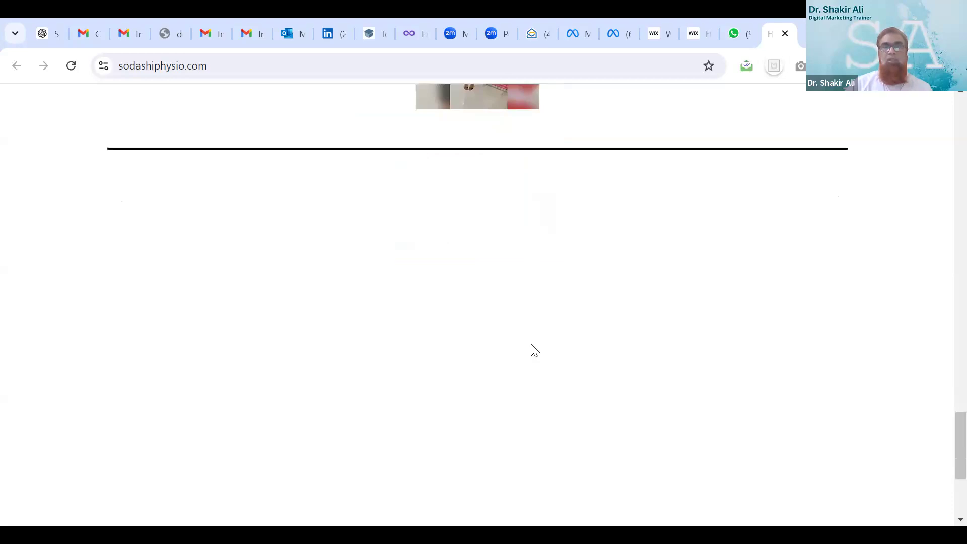
scroll(544, 323, "down", 3)
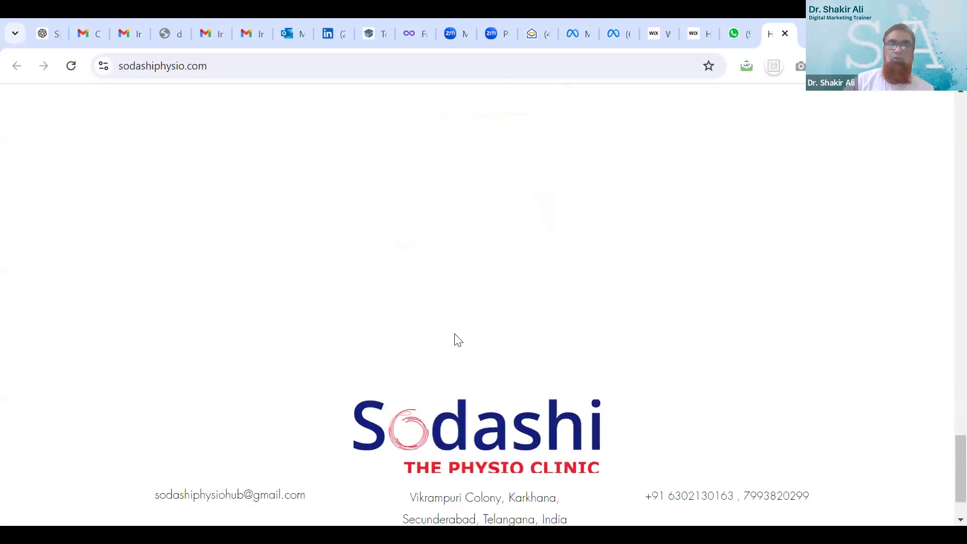
scroll(453, 339, "up", 4)
scroll(572, 281, "up", 1)
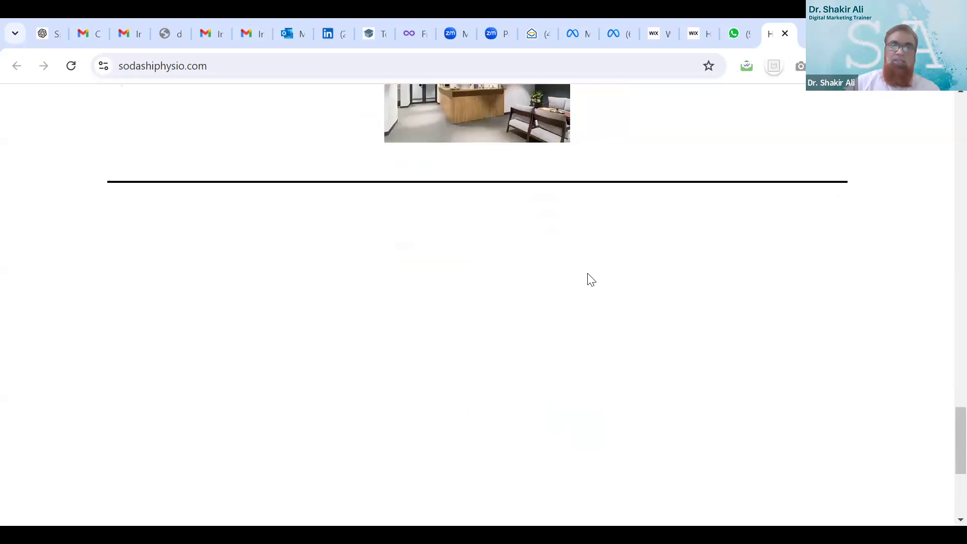
scroll(534, 297, "up", 3)
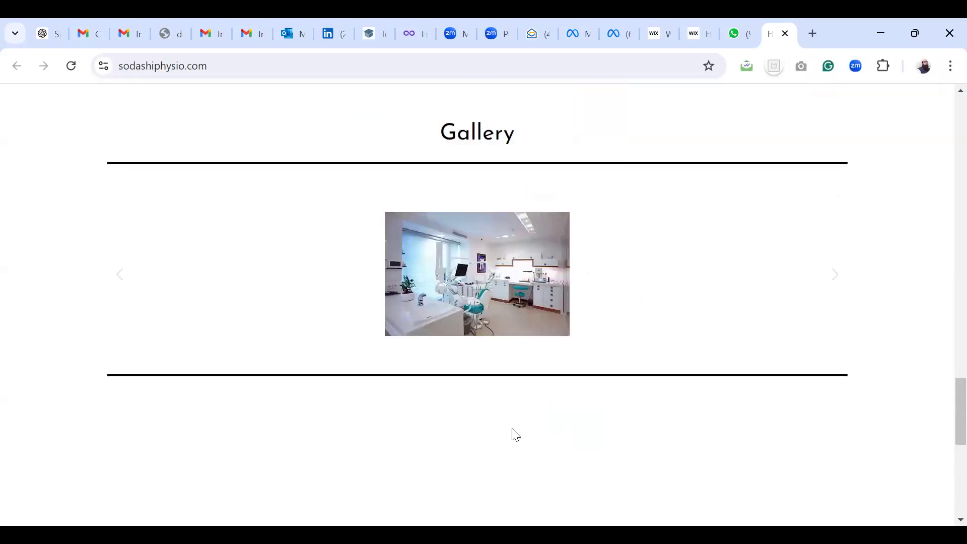
scroll(459, 423, "down", 2)
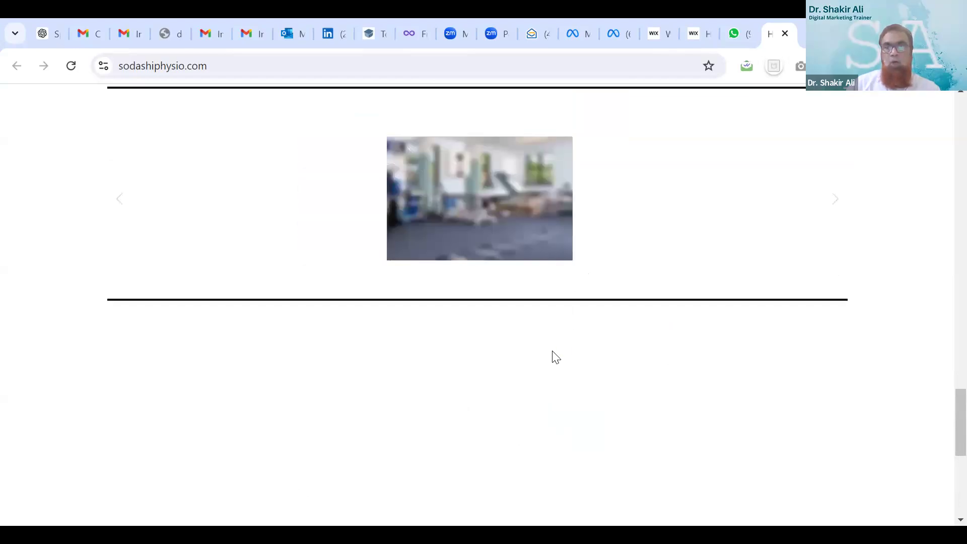
scroll(556, 357, "up", 3)
scroll(552, 351, "up", 20)
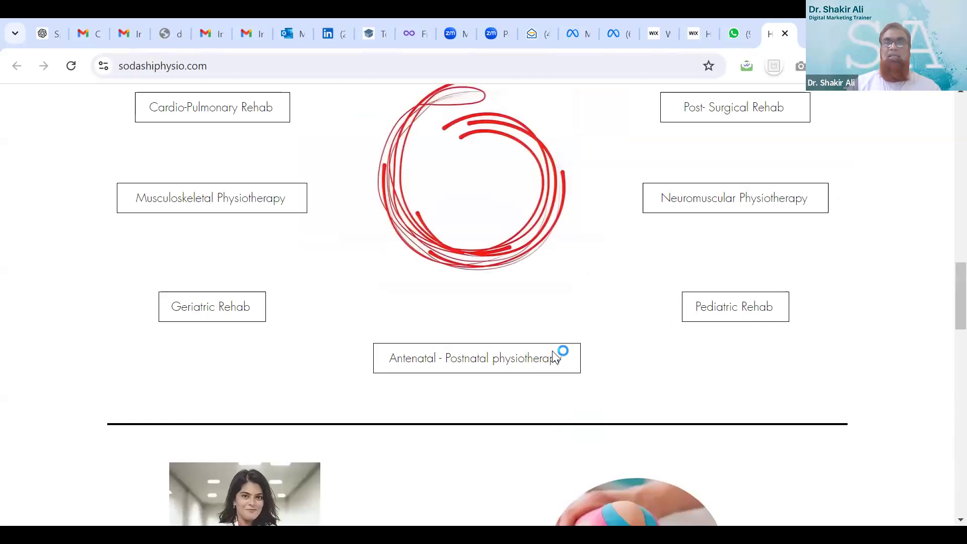
scroll(552, 351, "up", 8)
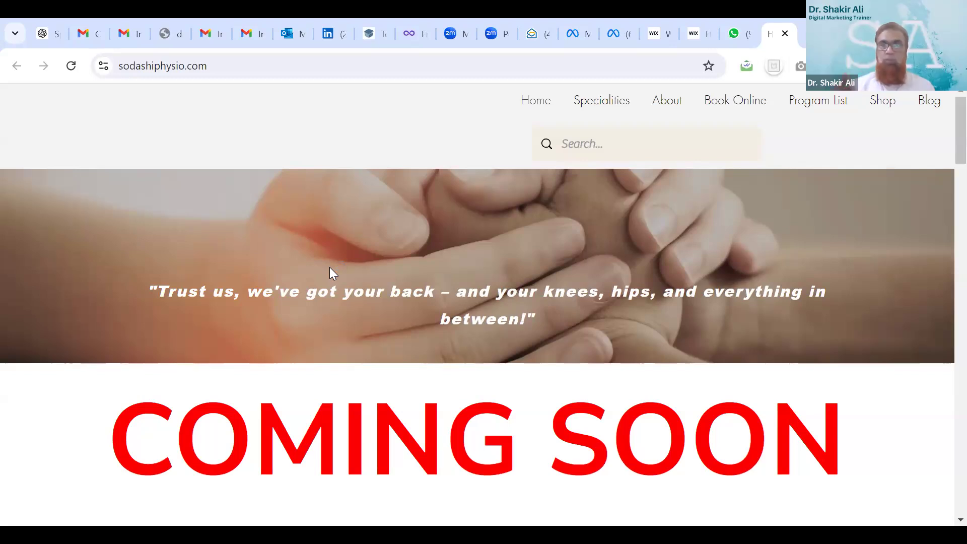
scroll(384, 240, "down", 8)
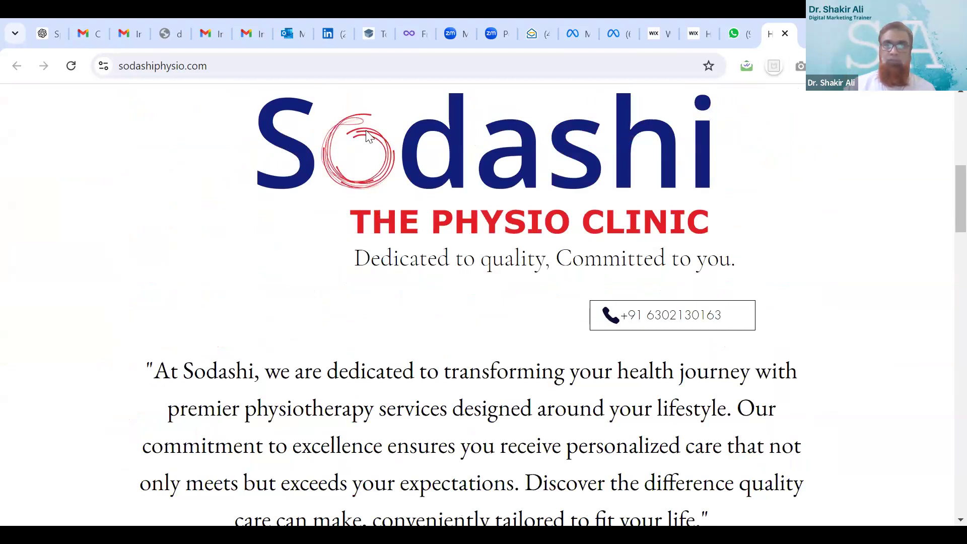
scroll(426, 232, "up", 8)
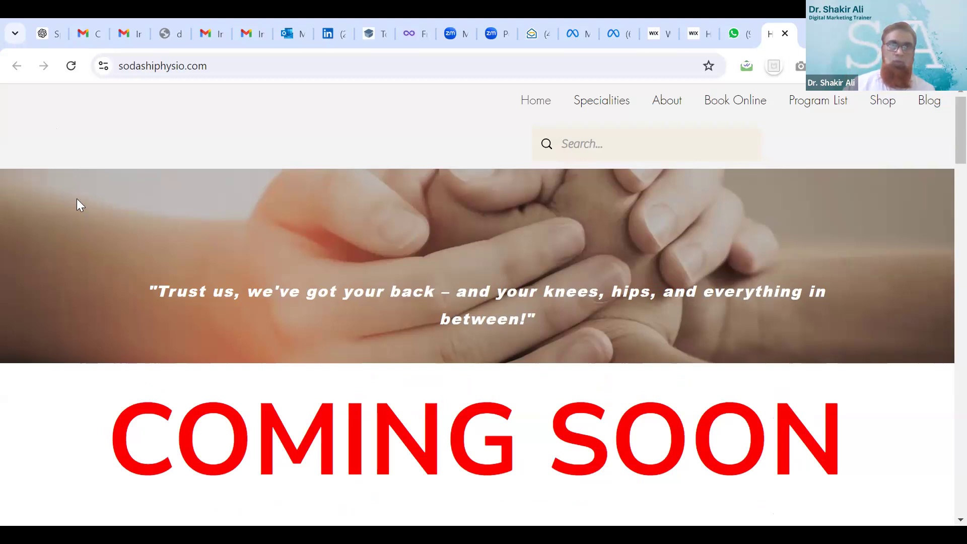
Draw a red logo box at the top-left and type 'Sodashi' in a text box beside it
left_click_drag(50, 92, 101, 136)
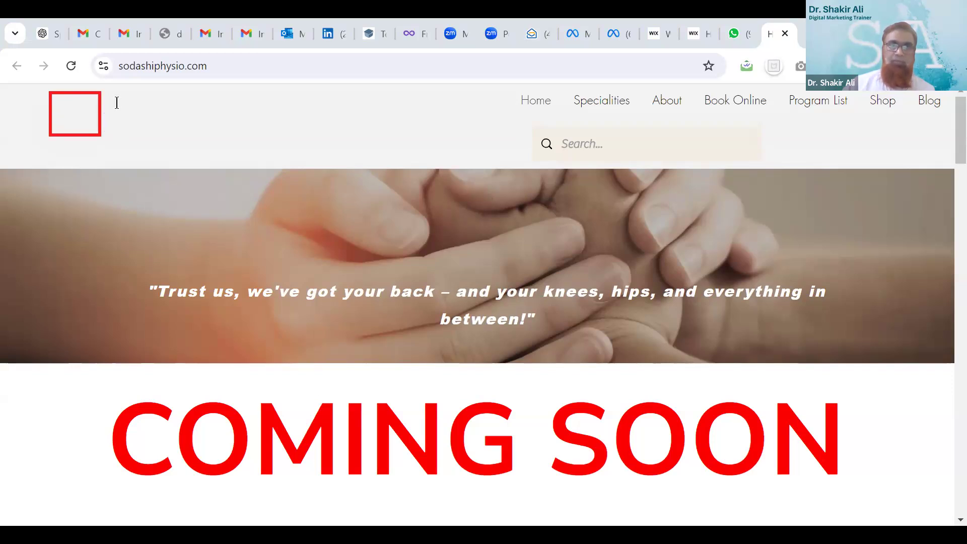
left_click(115, 118)
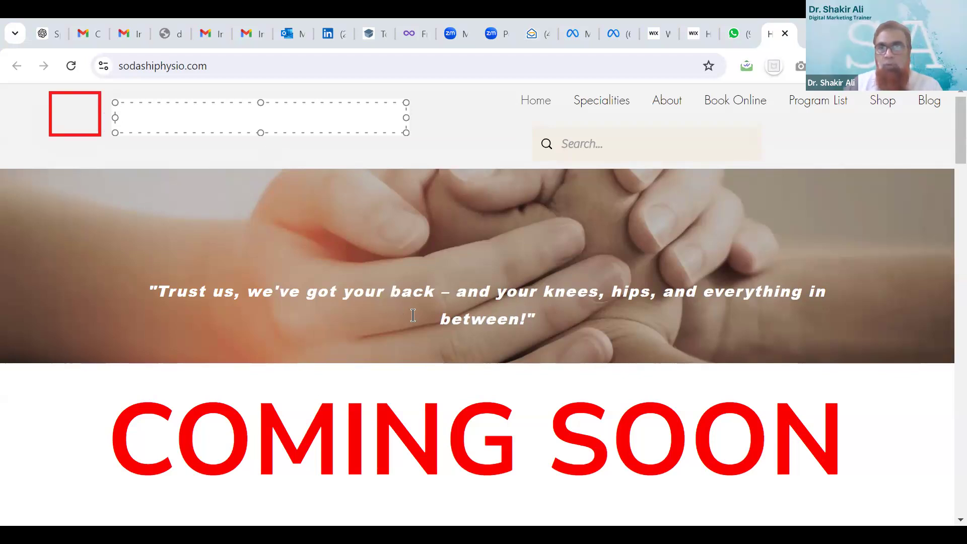
type("So")
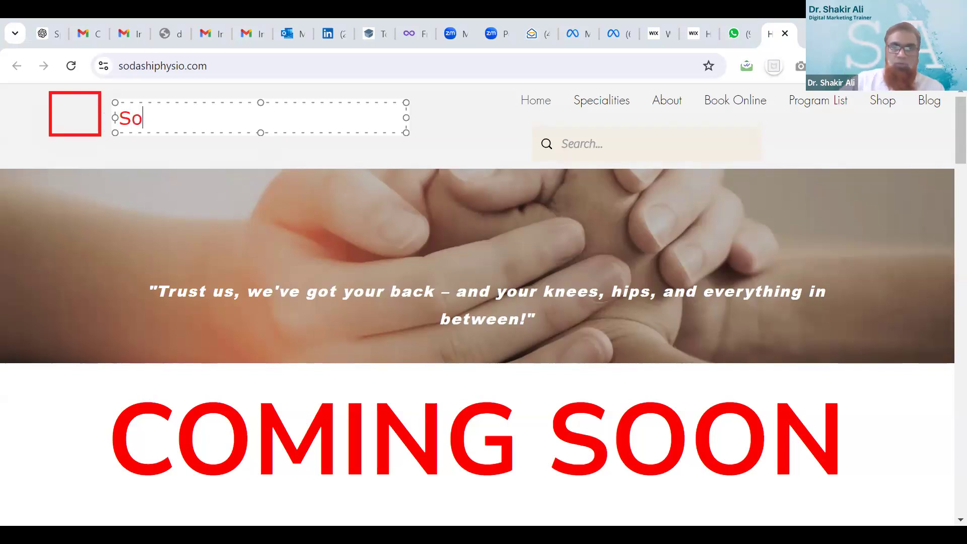
type("da")
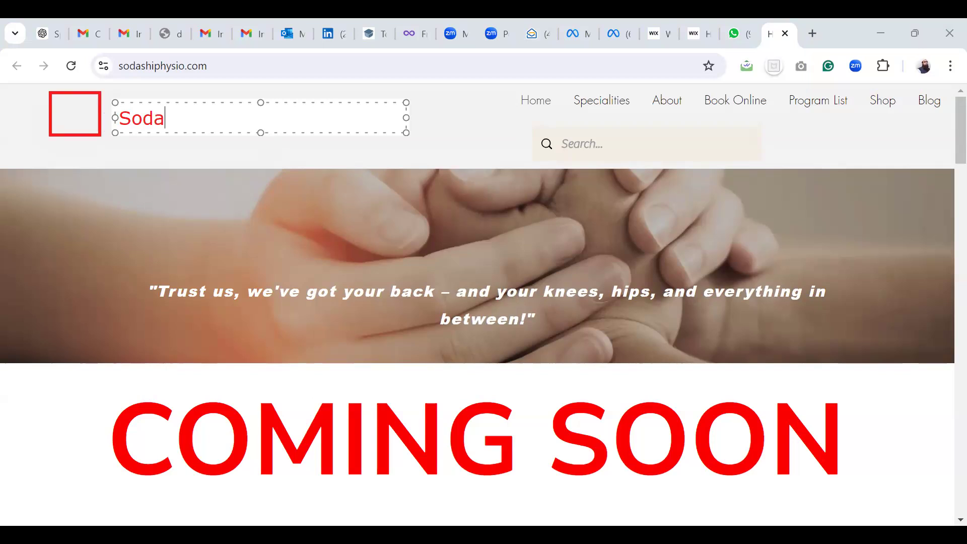
type("s")
key("BackSpace")
type("shi")
Make the Sodashi label blue and bold, then deselect it
left_click_drag(191, 119, 116, 119)
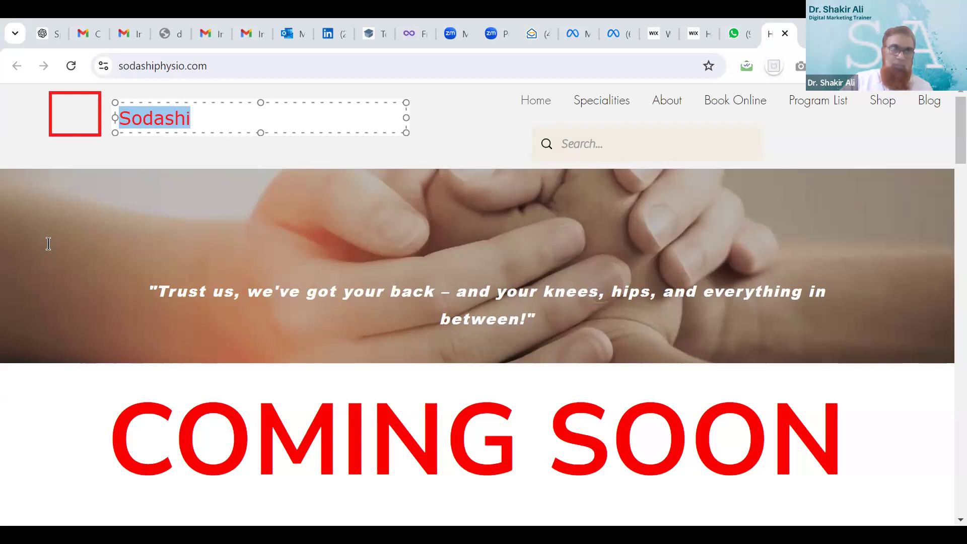
left_click(201, 99)
key("ctrl+b")
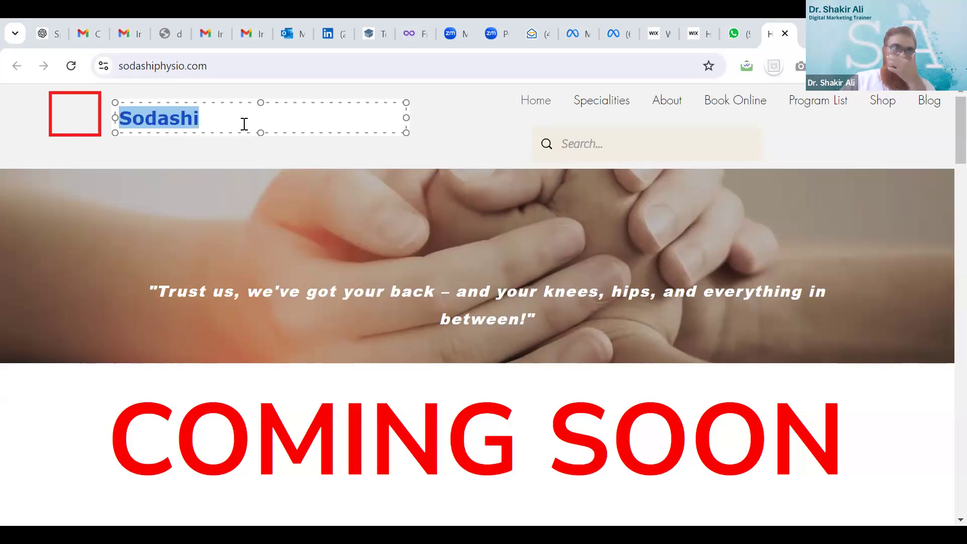
left_click(238, 123)
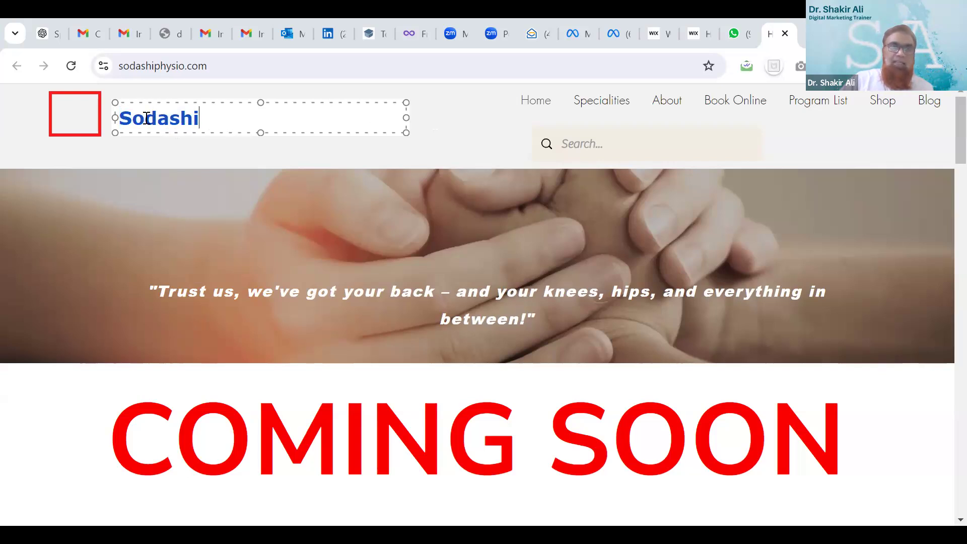
left_click_drag(146, 117, 136, 117)
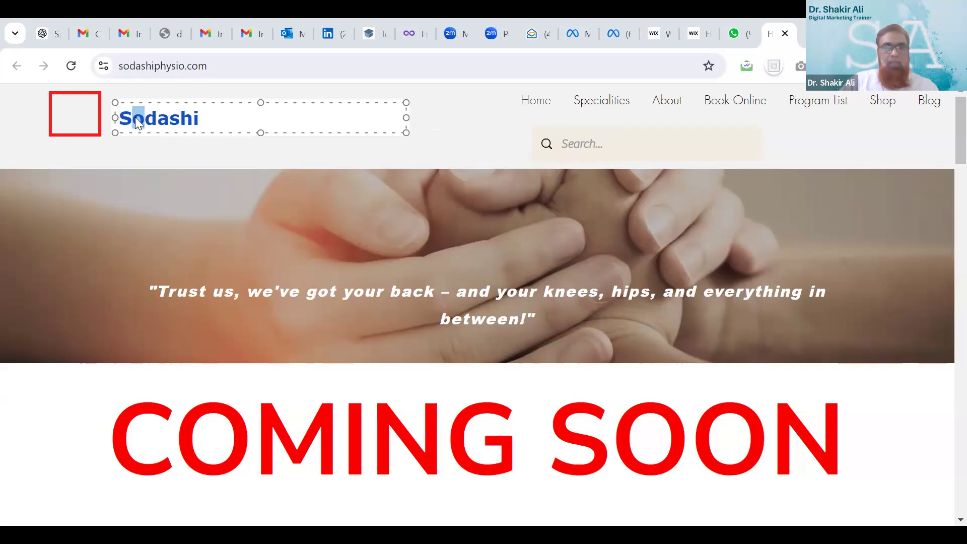
left_click(65, 114)
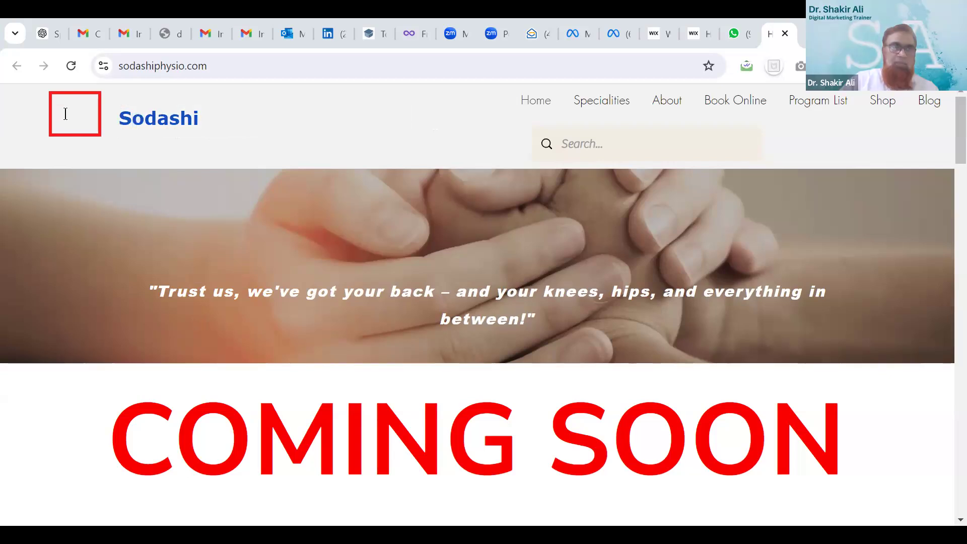
Add an 'o' label inside the red box, shrink its text box, and discard a stray empty text box
left_click(62, 108)
type("o")
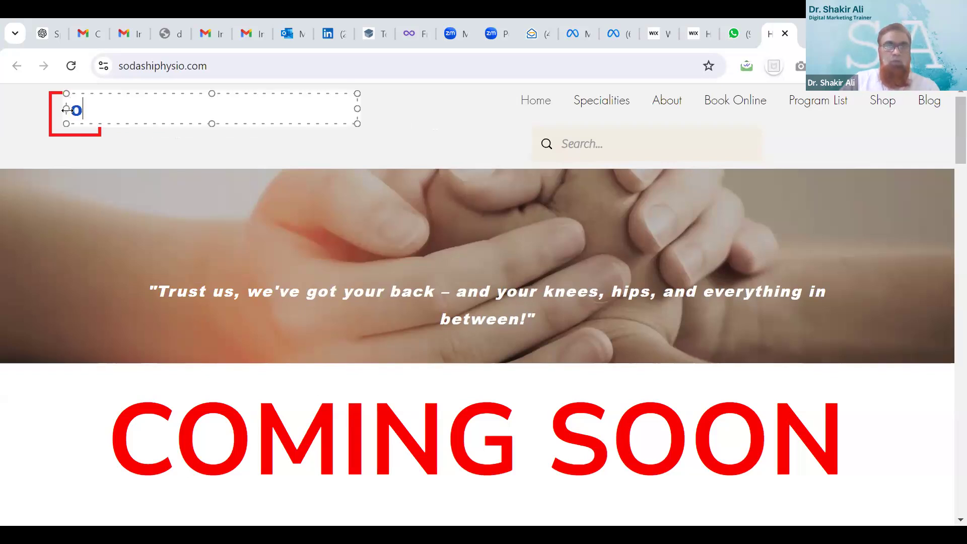
left_click_drag(355, 108, 82, 108)
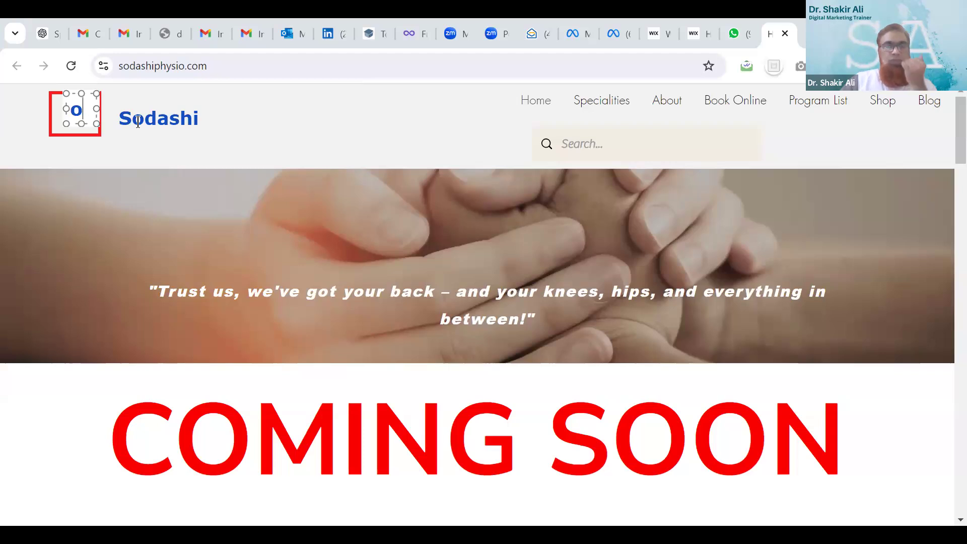
left_click(278, 278)
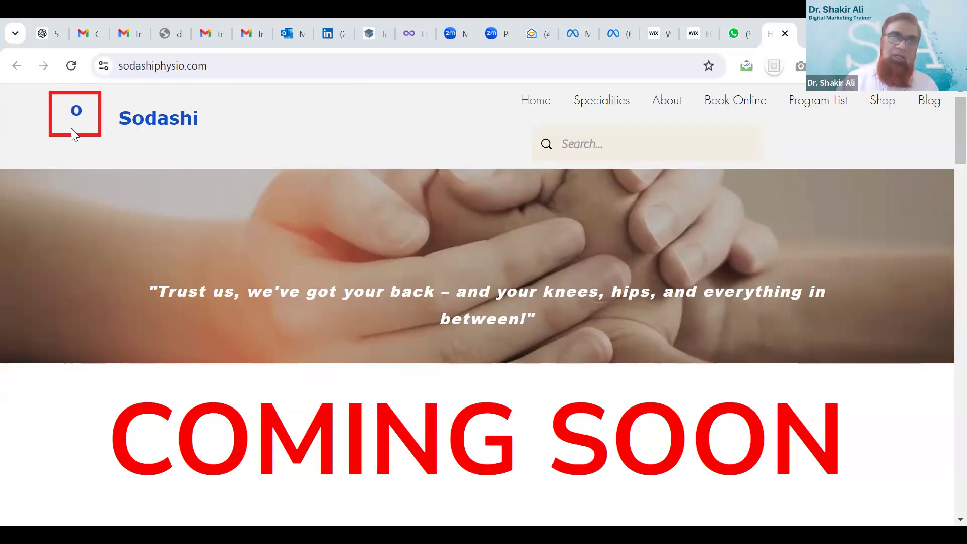
left_click(122, 118)
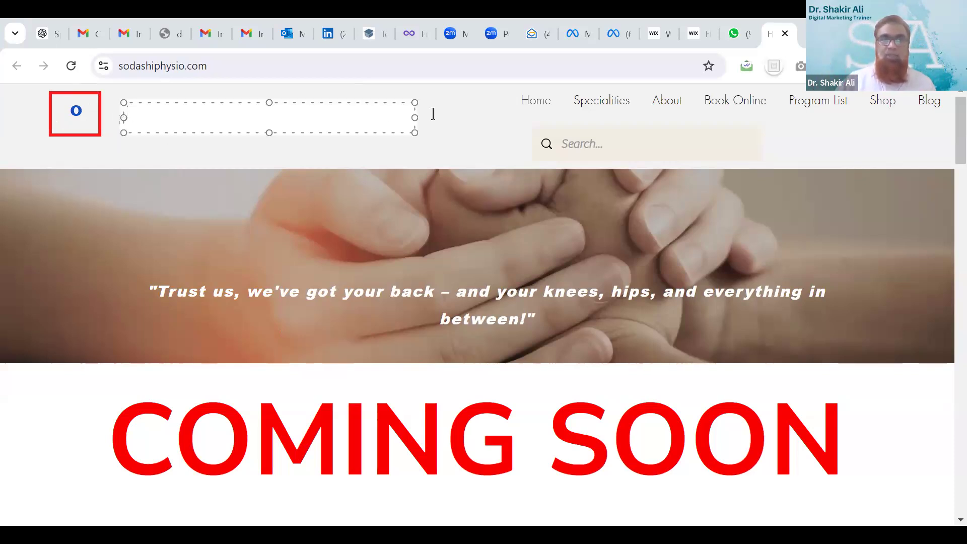
key("Escape")
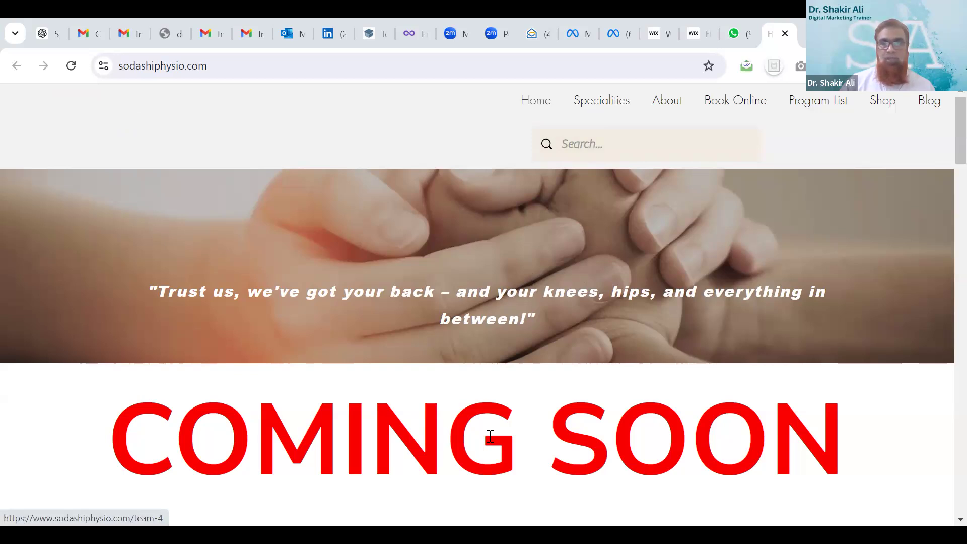
Scroll the Sodashi home page and select the COMING SOON heading text
scroll(411, 395, "down", 3)
scroll(411, 395, "down", 3)
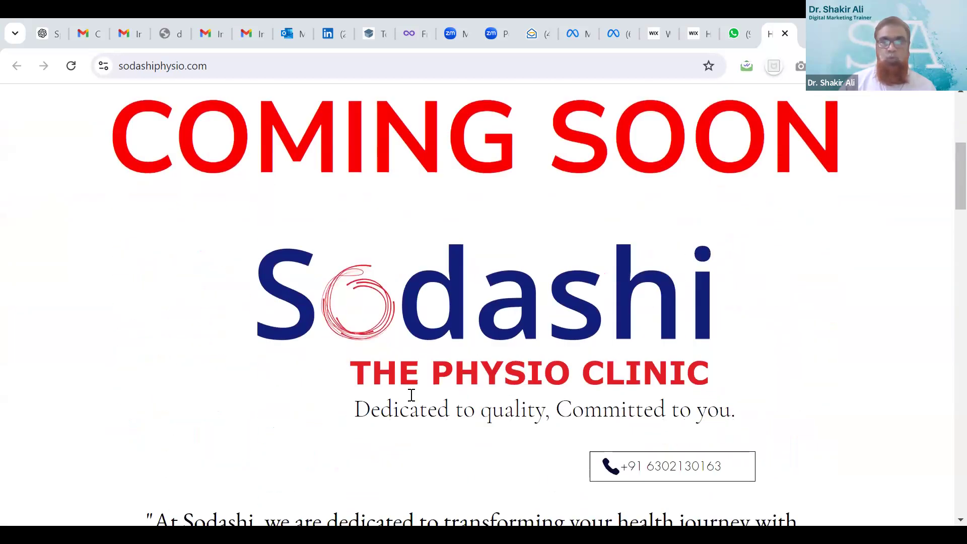
scroll(411, 395, "up", 5)
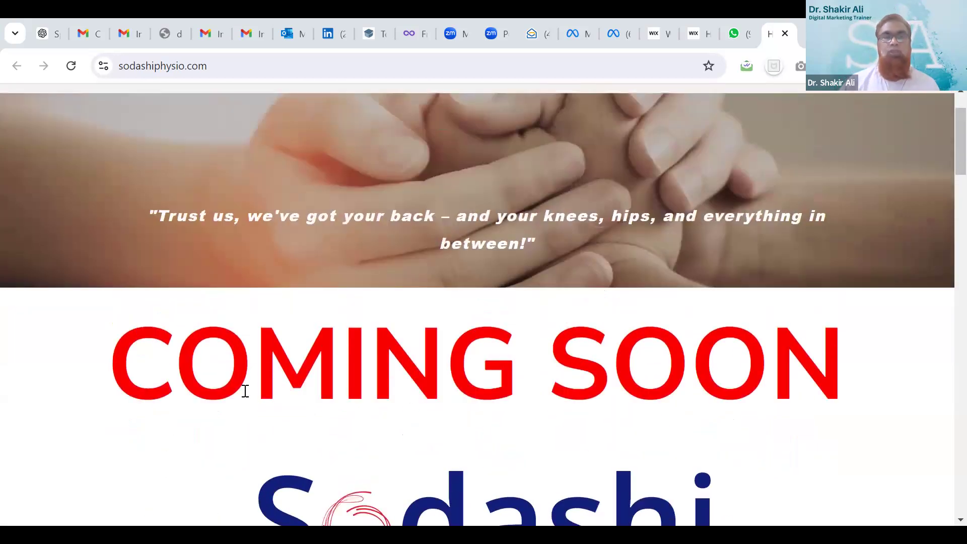
left_click_drag(368, 373, 734, 360)
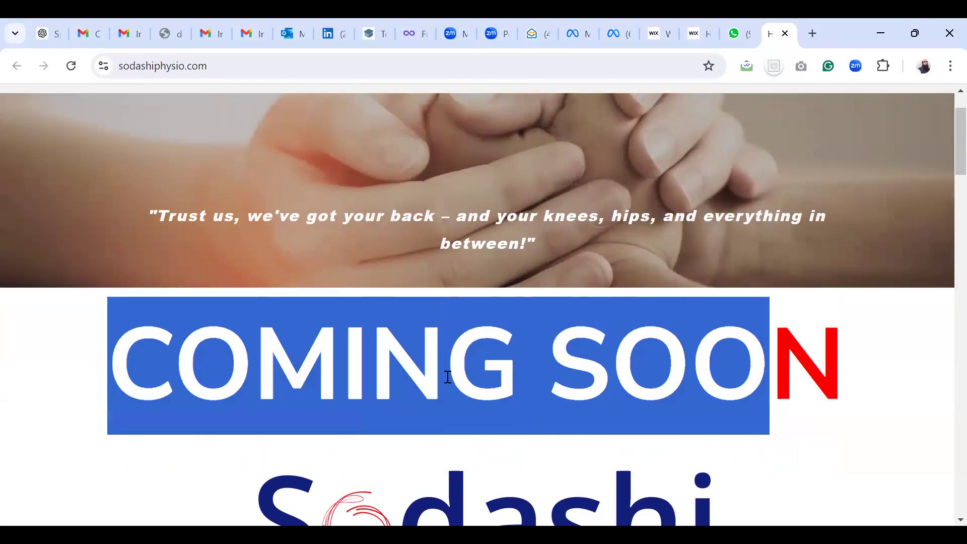
scroll(448, 377, "up", 2)
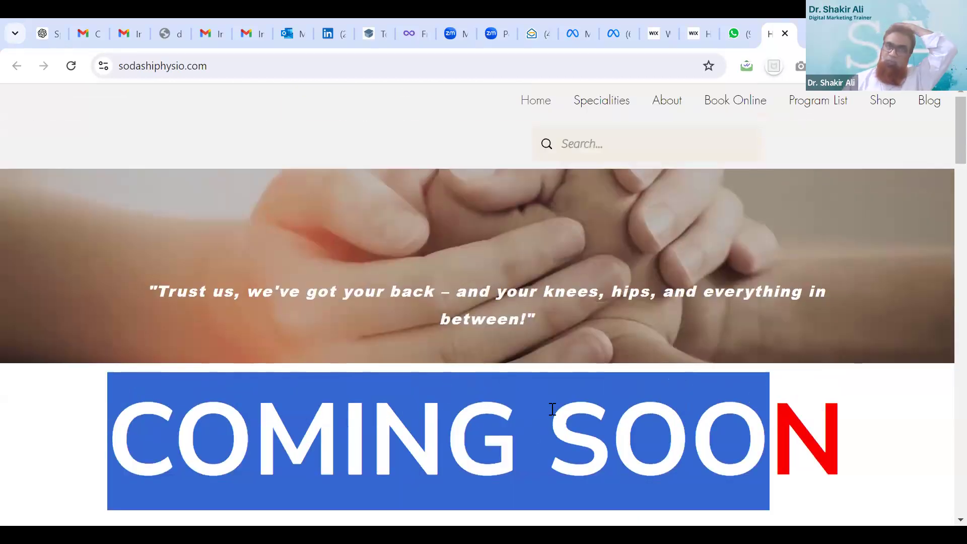
Browse the Specialities team cards, then go to the About page
left_click(610, 105)
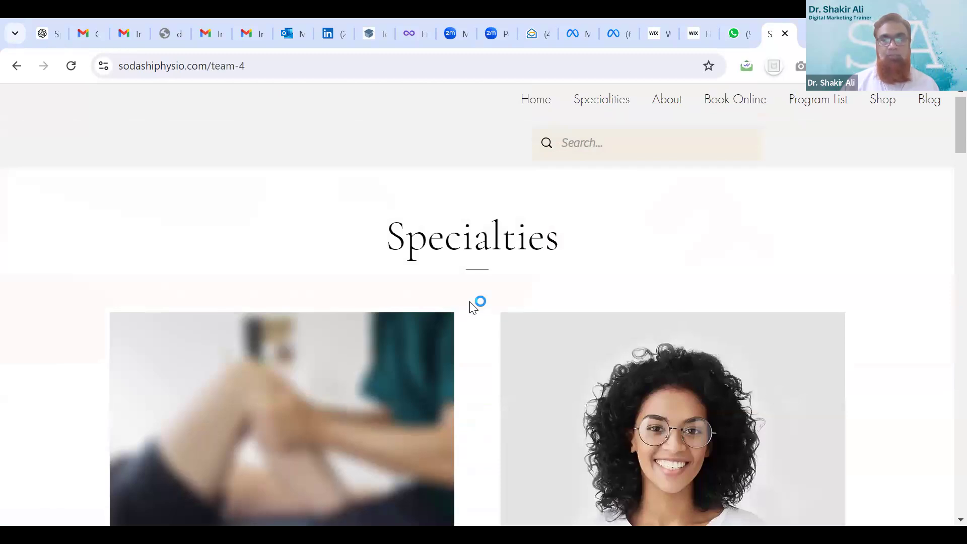
scroll(468, 304, "down", 6)
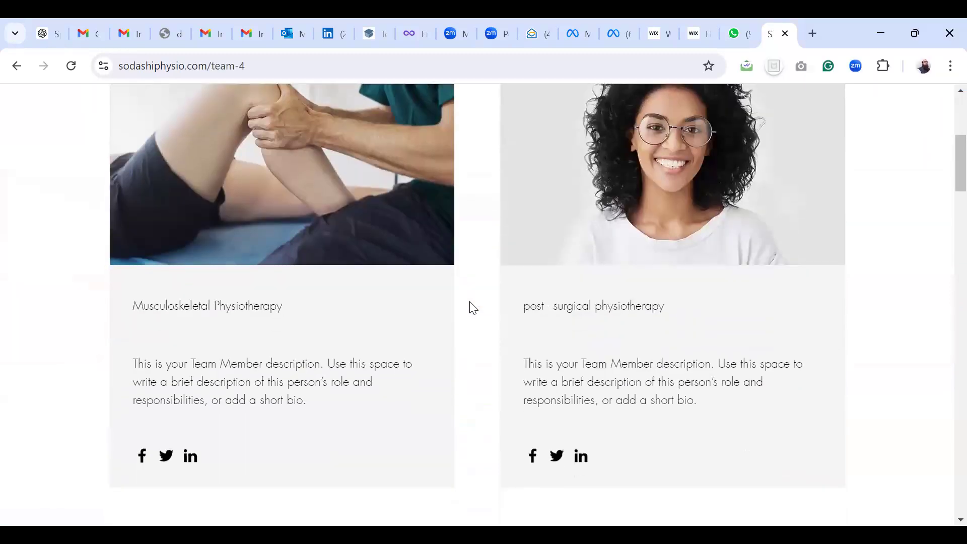
scroll(473, 307, "down", 8)
scroll(473, 305, "down", 15)
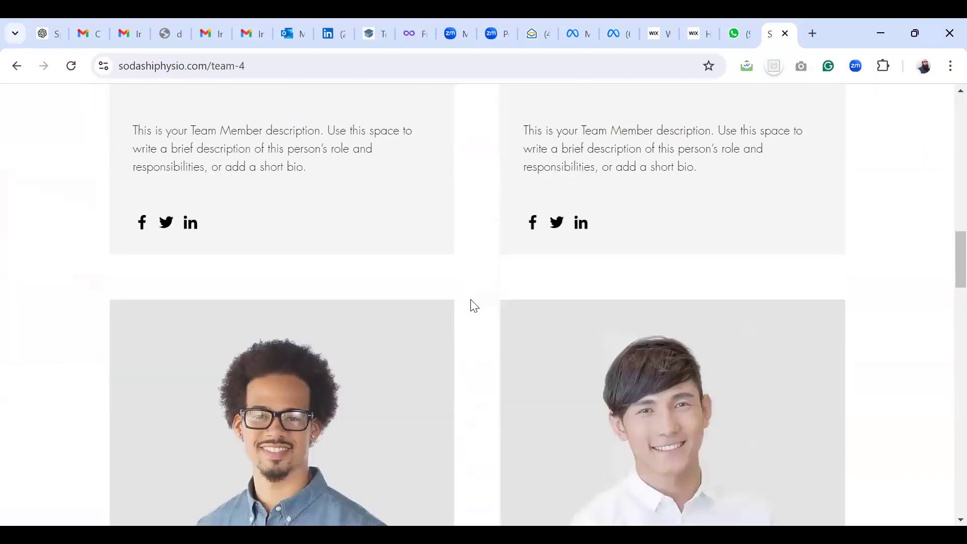
scroll(474, 305, "up", 20)
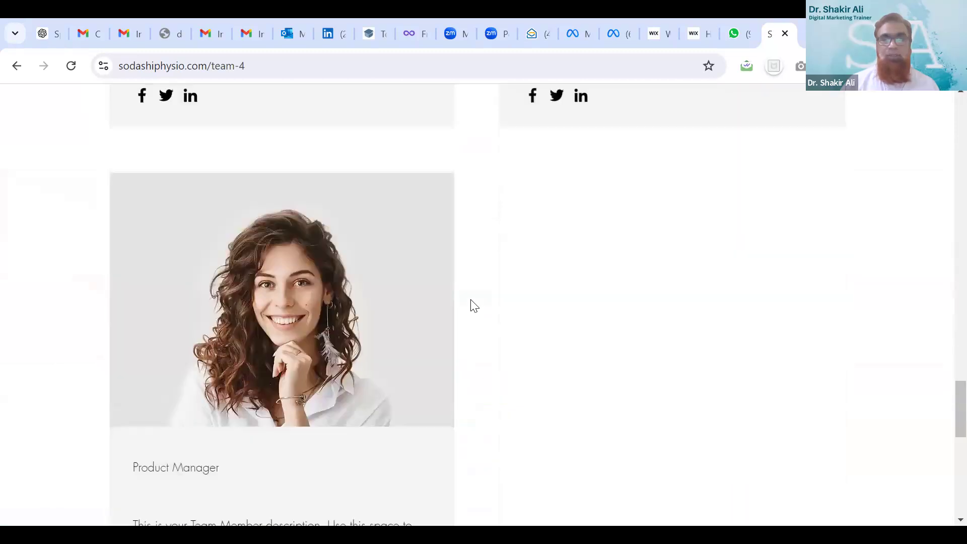
scroll(473, 305, "up", 2)
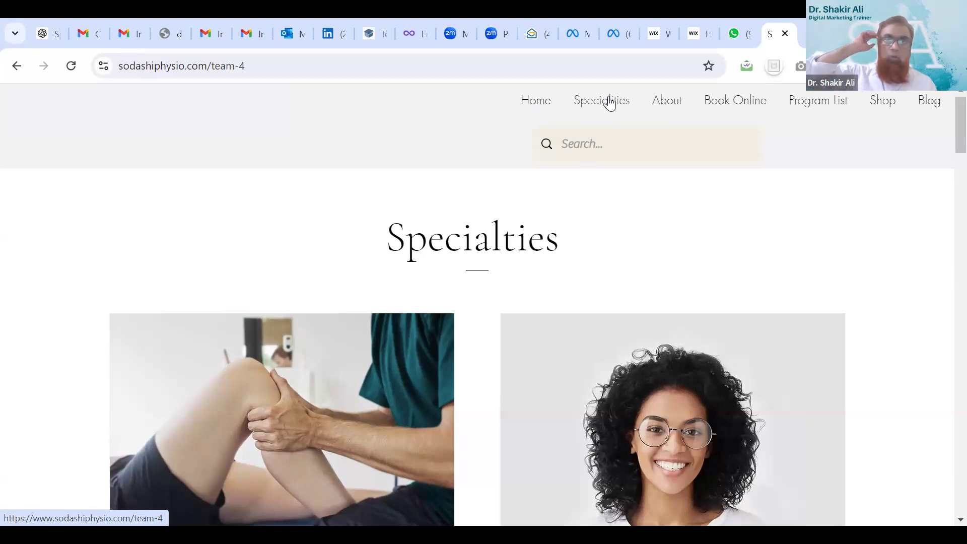
left_click(892, 103)
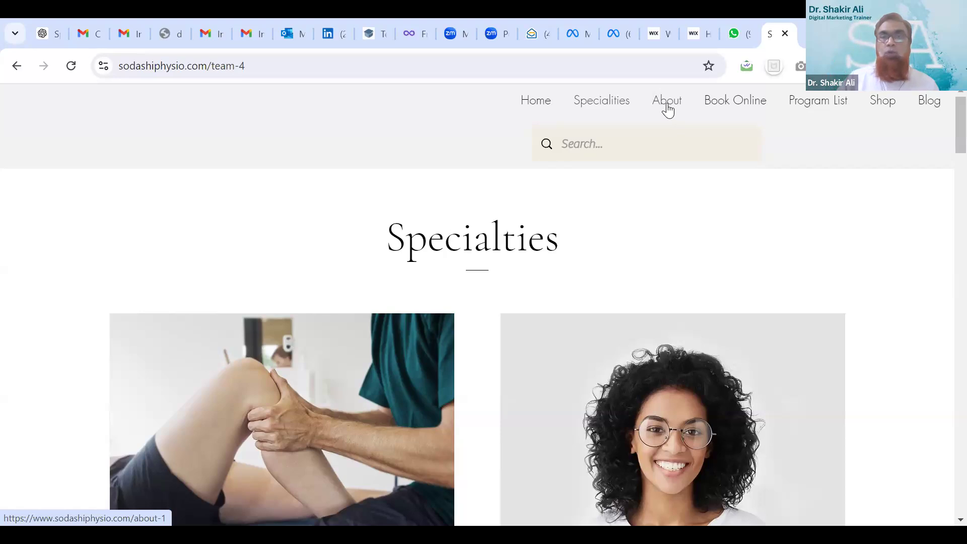
left_click(668, 110)
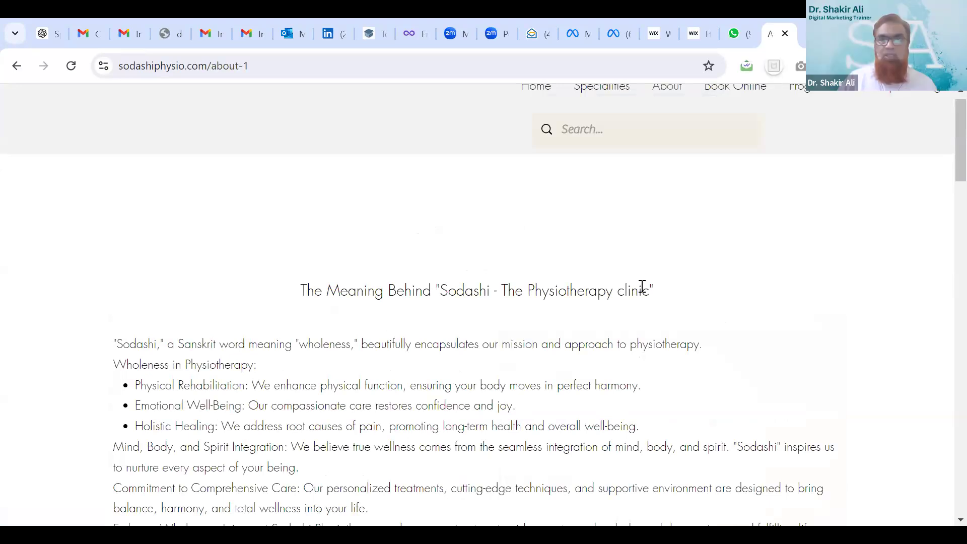
scroll(642, 287, "down", 6)
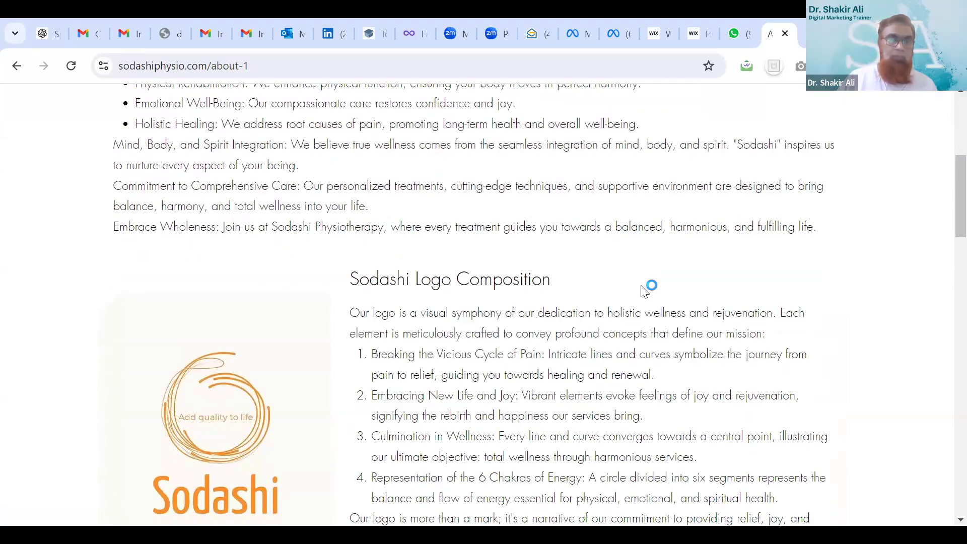
scroll(642, 290, "down", 3)
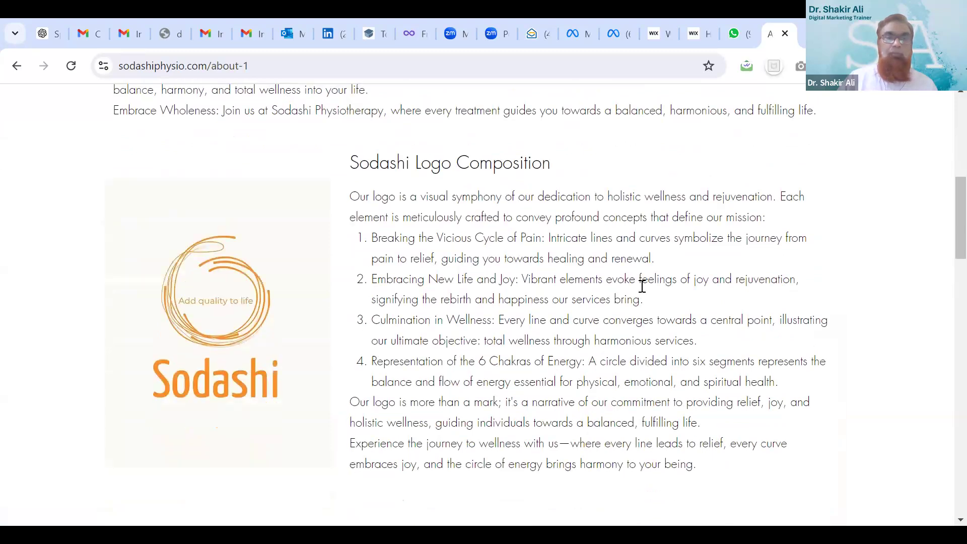
scroll(643, 286, "down", 17)
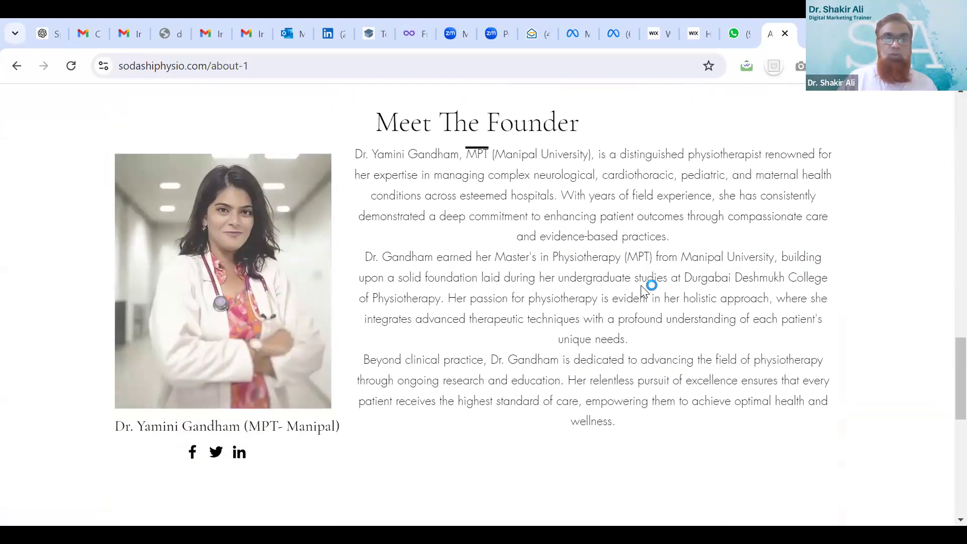
scroll(642, 288, "down", 7)
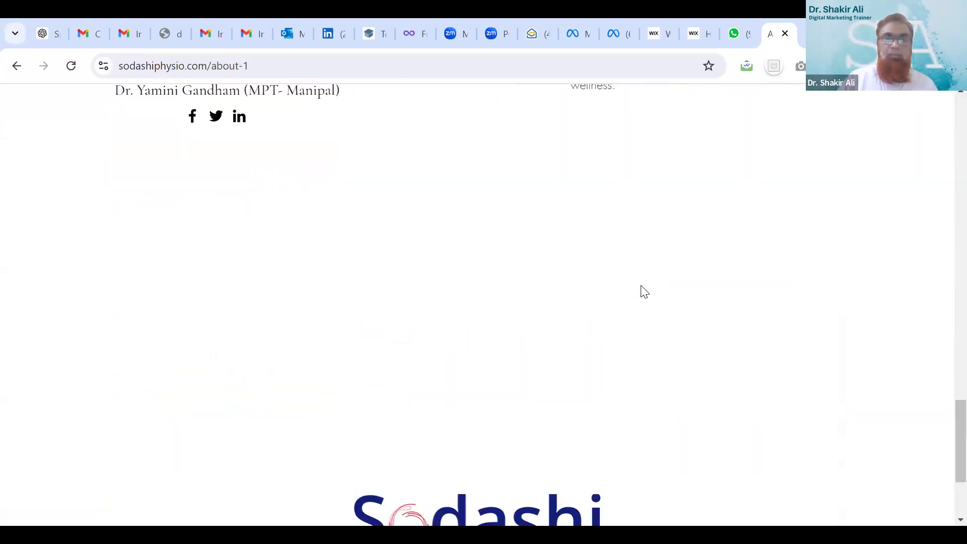
scroll(643, 289, "up", 1)
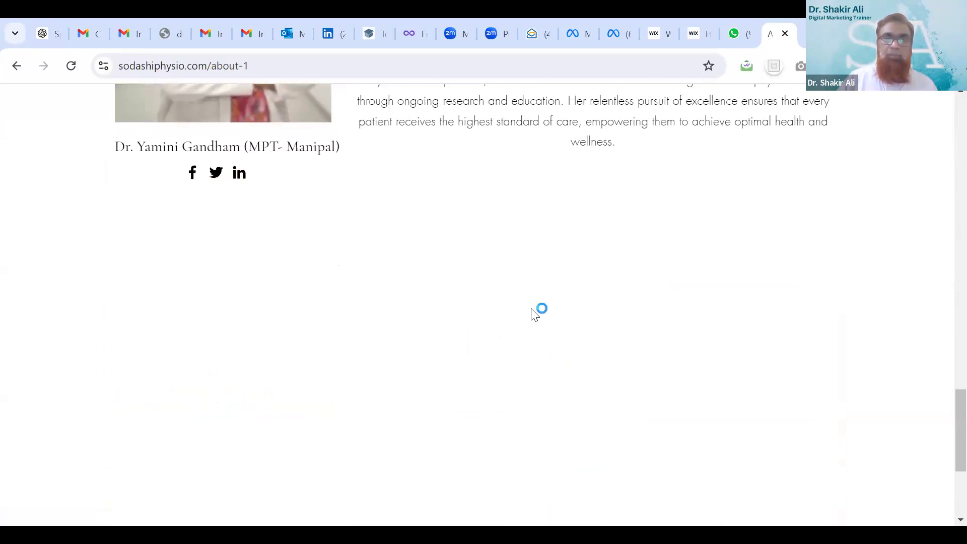
scroll(535, 289, "down", 4)
scroll(535, 289, "up", 7)
scroll(538, 291, "down", 3)
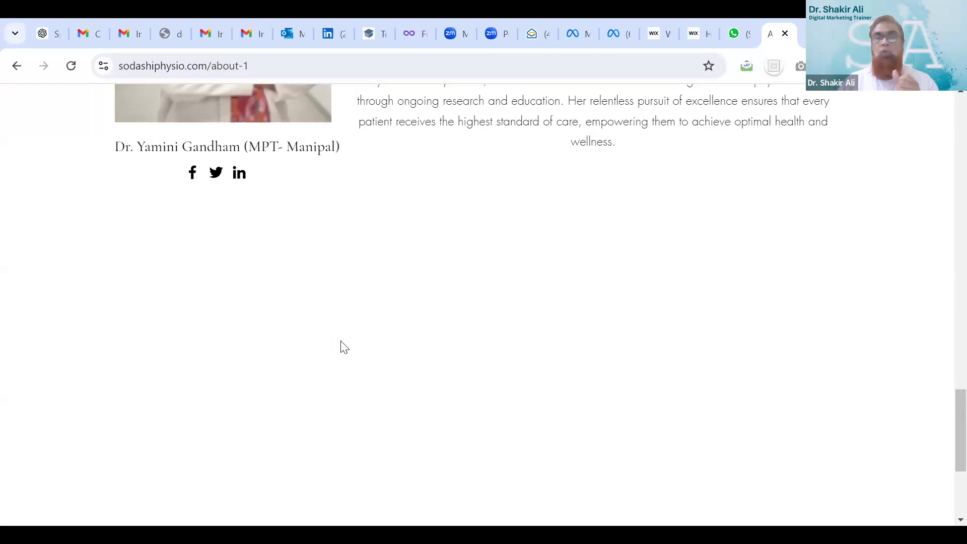
scroll(438, 376, "up", 1)
scroll(440, 383, "up", 15)
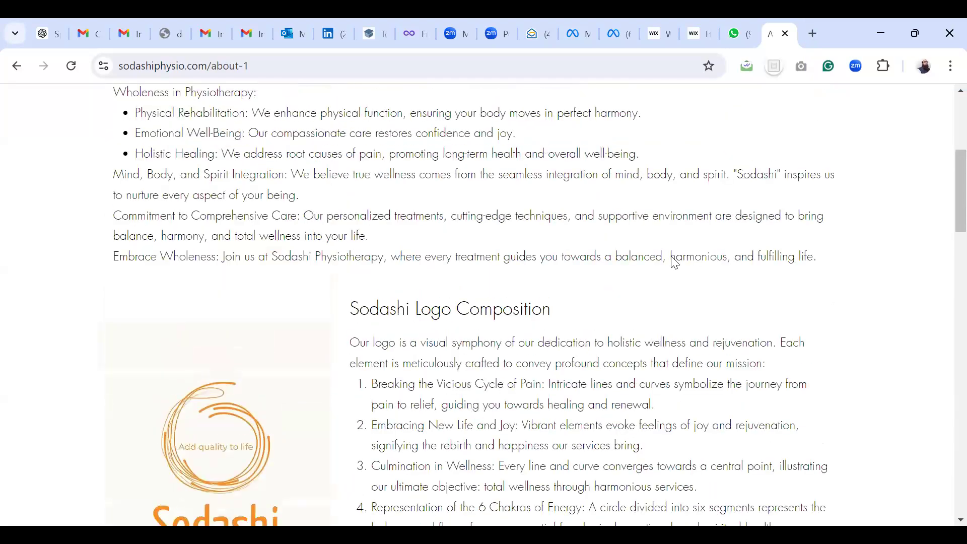
scroll(705, 202, "up", 6)
Open the Book Online services page and scroll through the service list
left_click(738, 100)
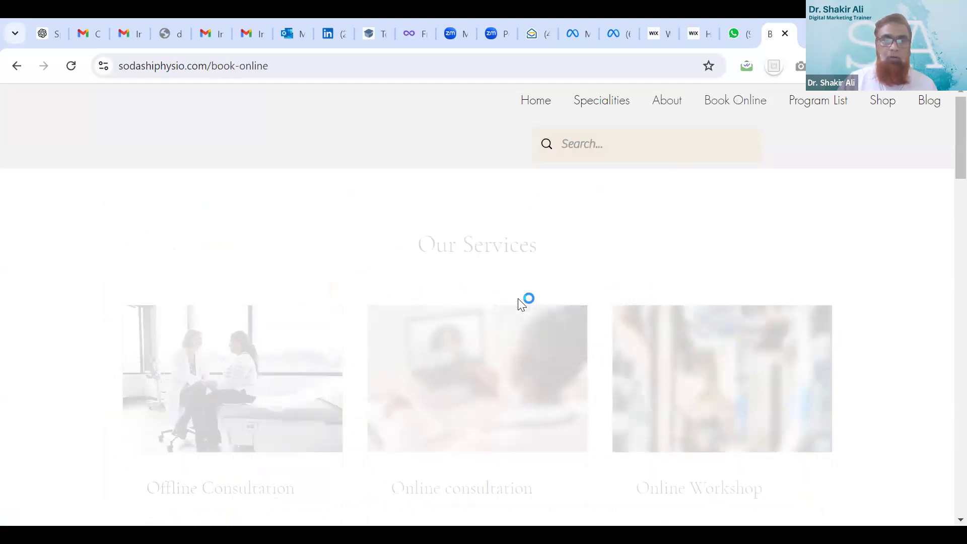
scroll(518, 302, "down", 2)
scroll(518, 305, "down", 1)
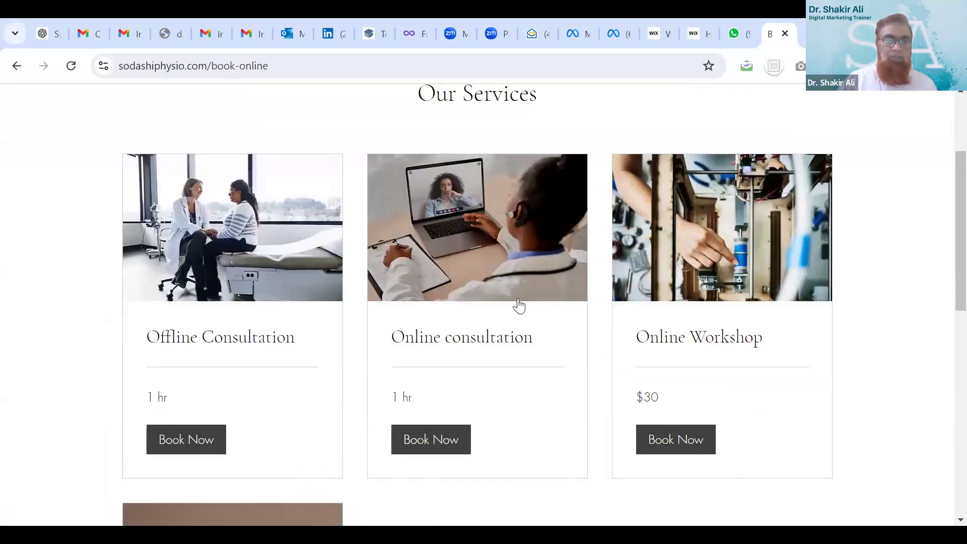
scroll(519, 305, "down", 3)
scroll(519, 302, "up", 1)
scroll(519, 302, "up", 3)
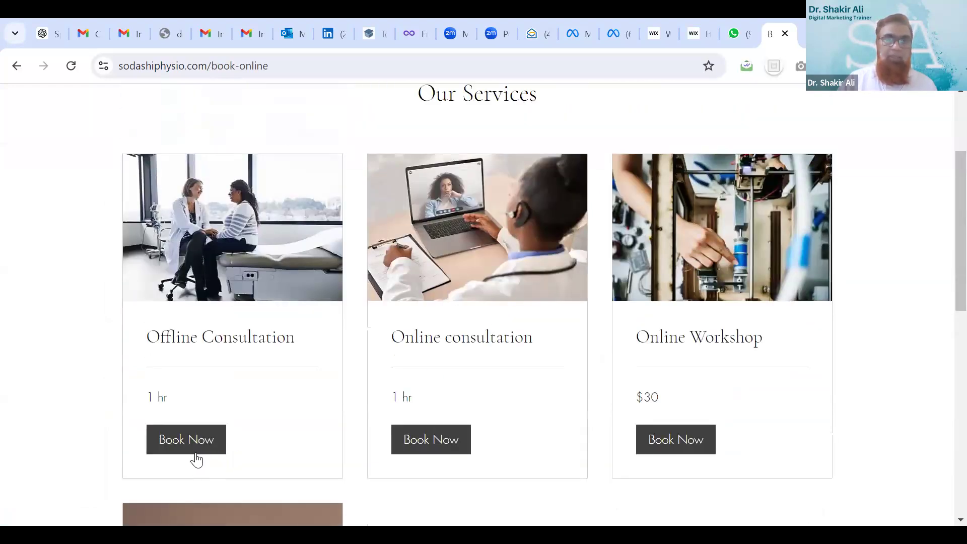
Open the Offline Consultation booking calendar, scroll it, then go to the Program List page
left_click(195, 443)
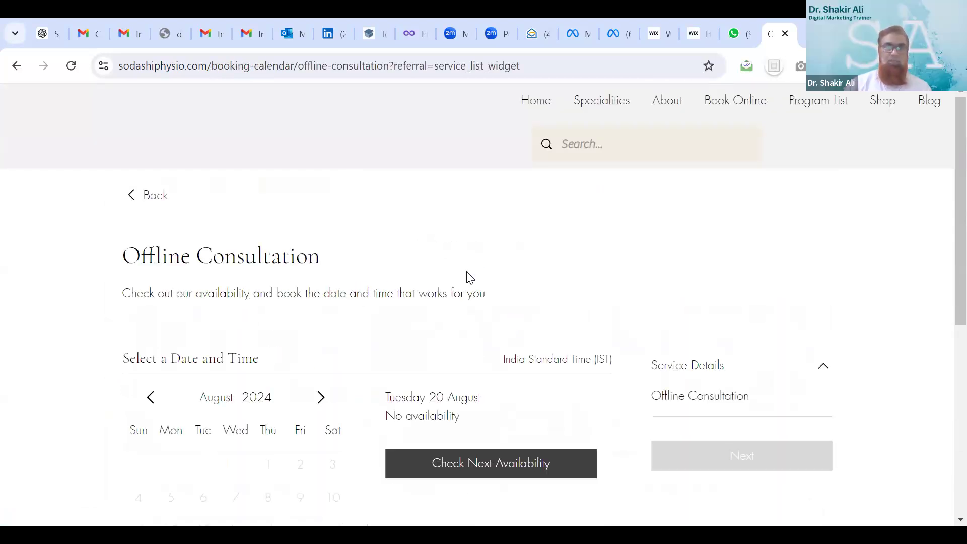
scroll(470, 277, "down", 3)
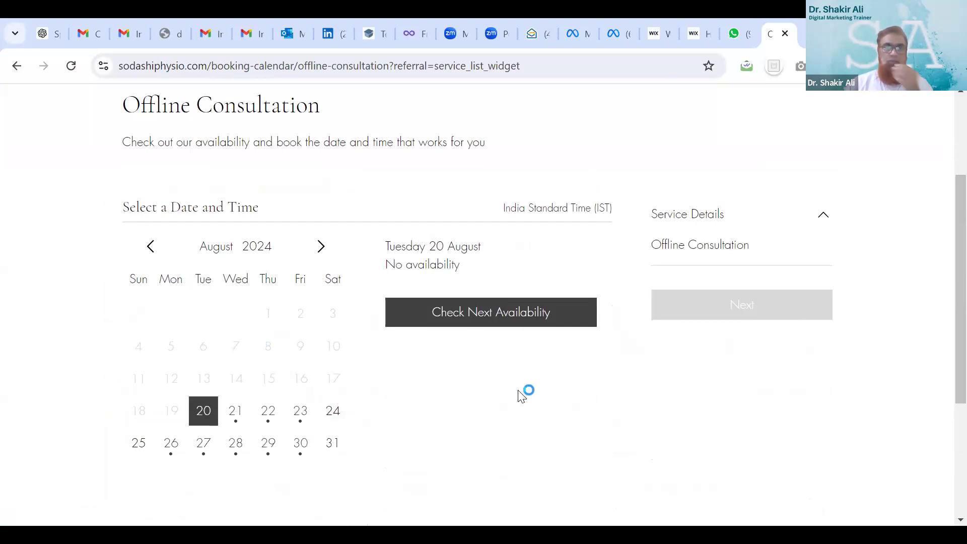
scroll(470, 197, "down", 4)
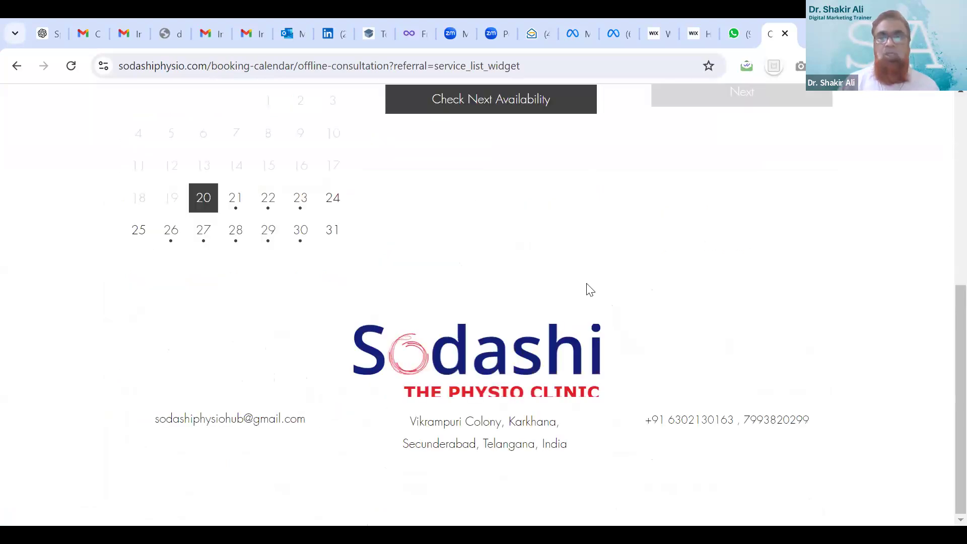
scroll(587, 287, "up", 5)
scroll(590, 290, "up", 2)
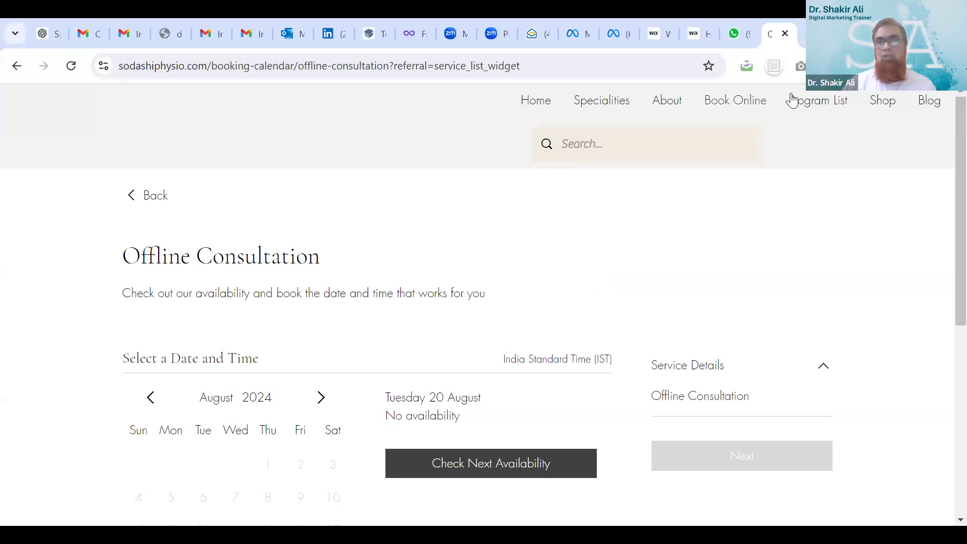
left_click(811, 102)
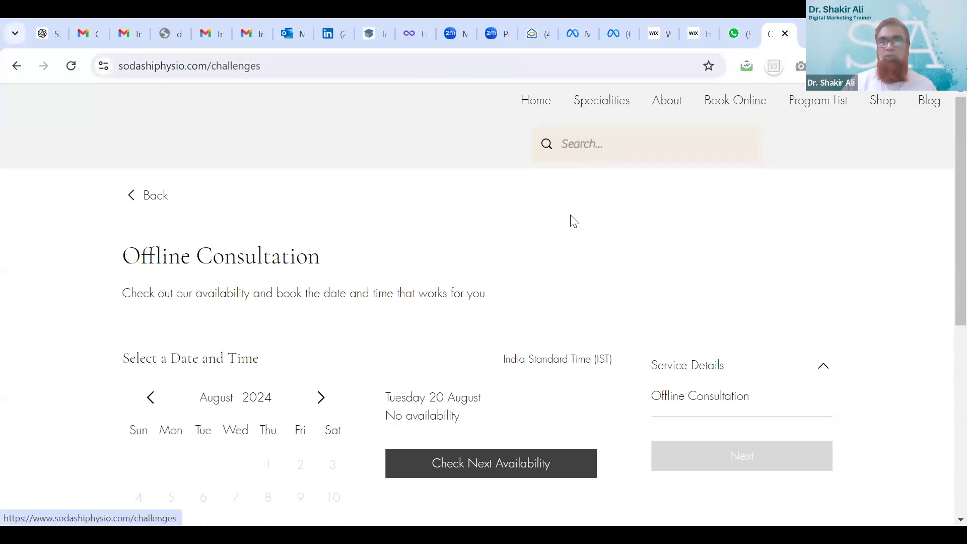
Scroll the programs page and join the free Physiotherapy Essentials Online Course
scroll(452, 286, "down", 7)
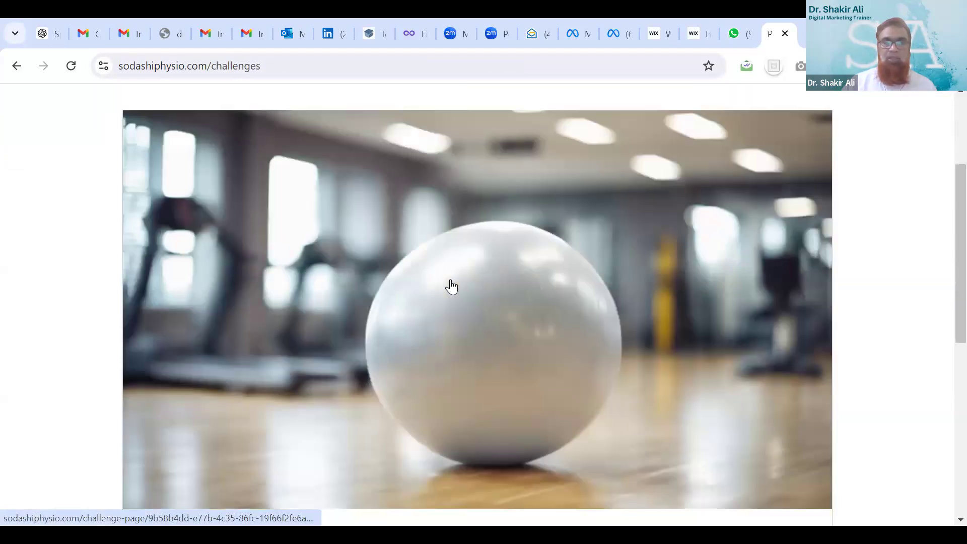
scroll(451, 286, "down", 4)
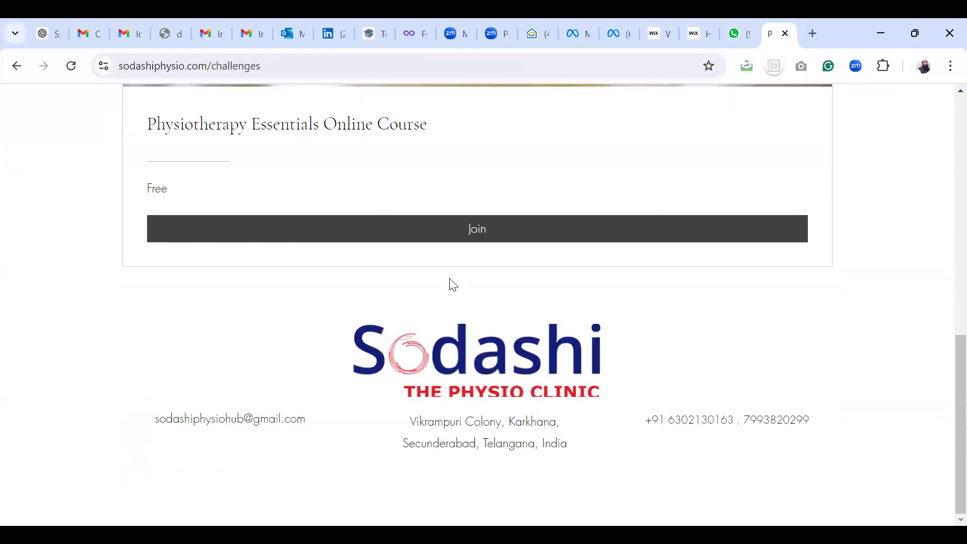
left_click(609, 228)
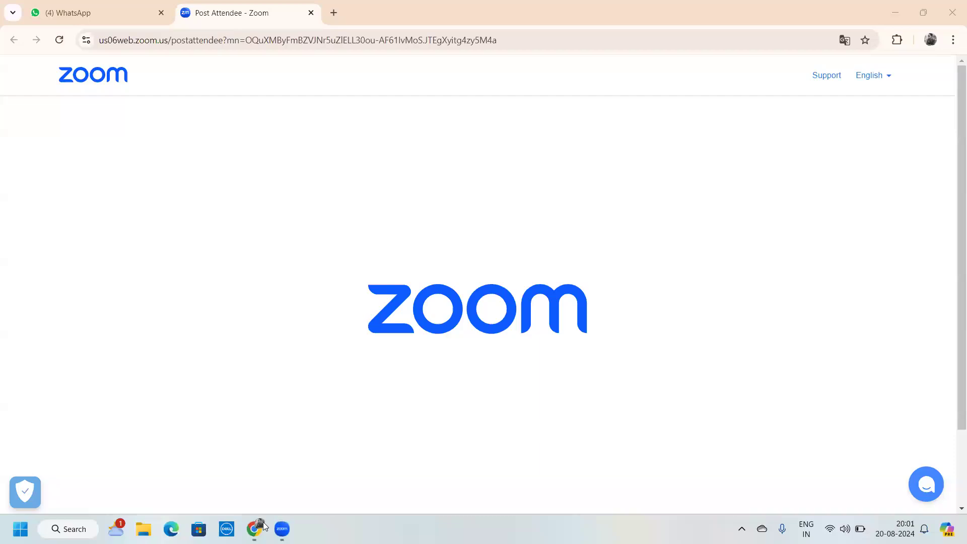
left_click(257, 529)
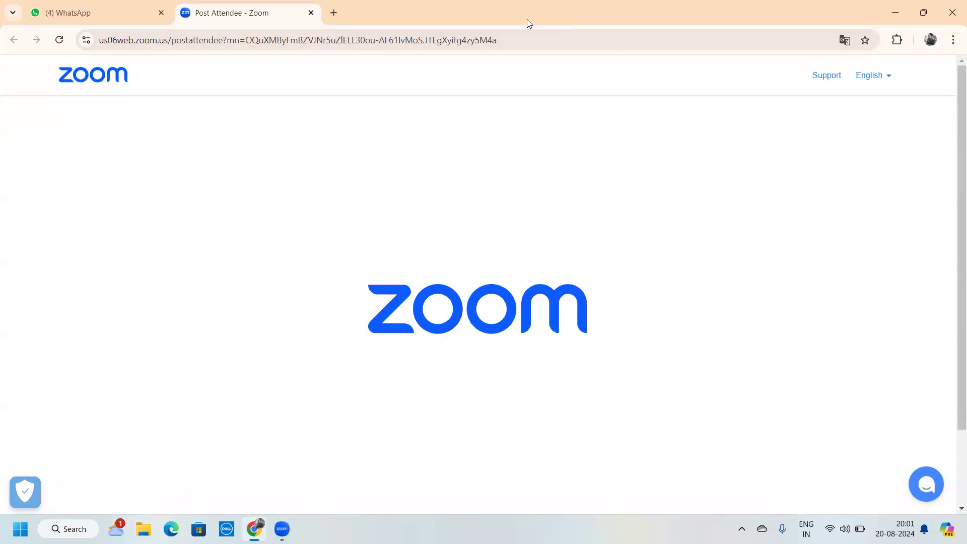
key("ctrl+t")
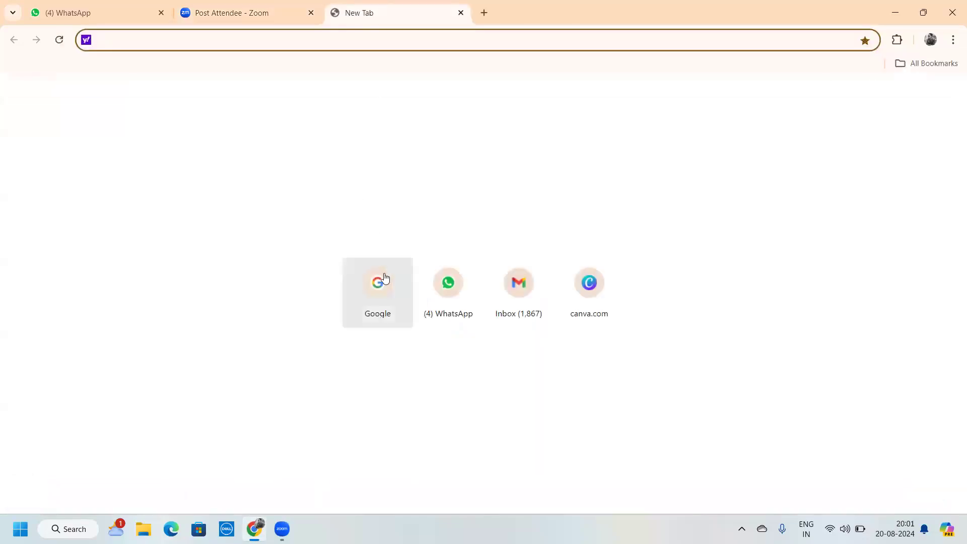
left_click(385, 260)
type("ww")
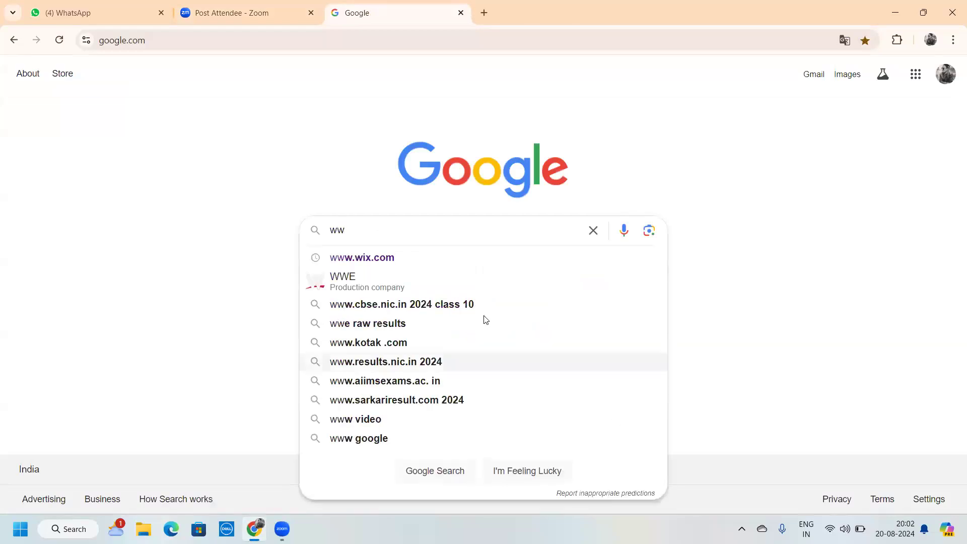
left_click(437, 263)
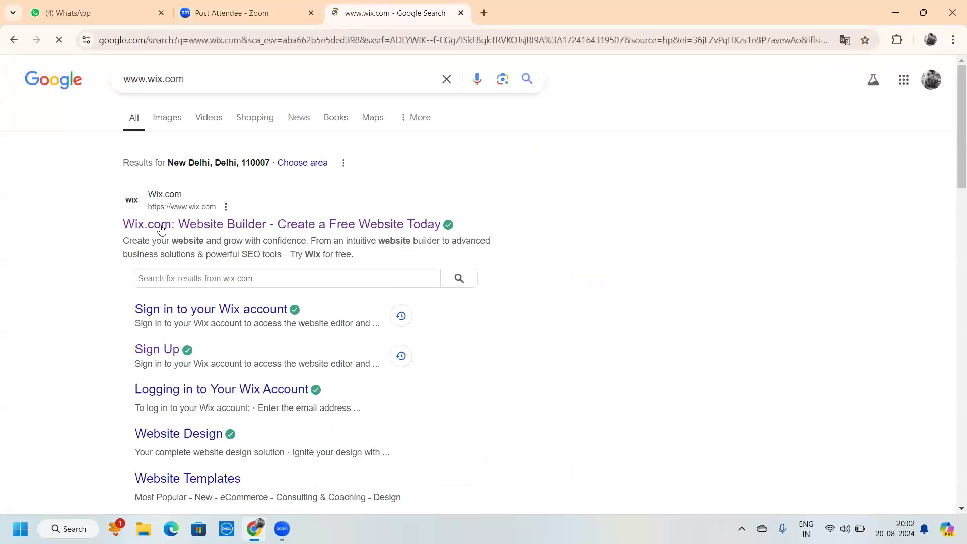
left_click(162, 228)
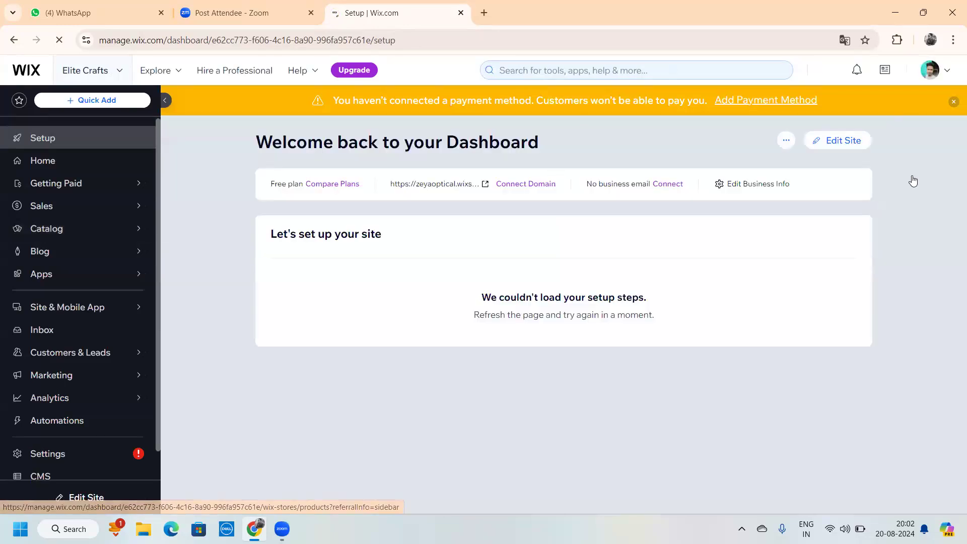
Choose Edit Site on the Elite Crafts dashboard to load its Home page in the editor
left_click(847, 142)
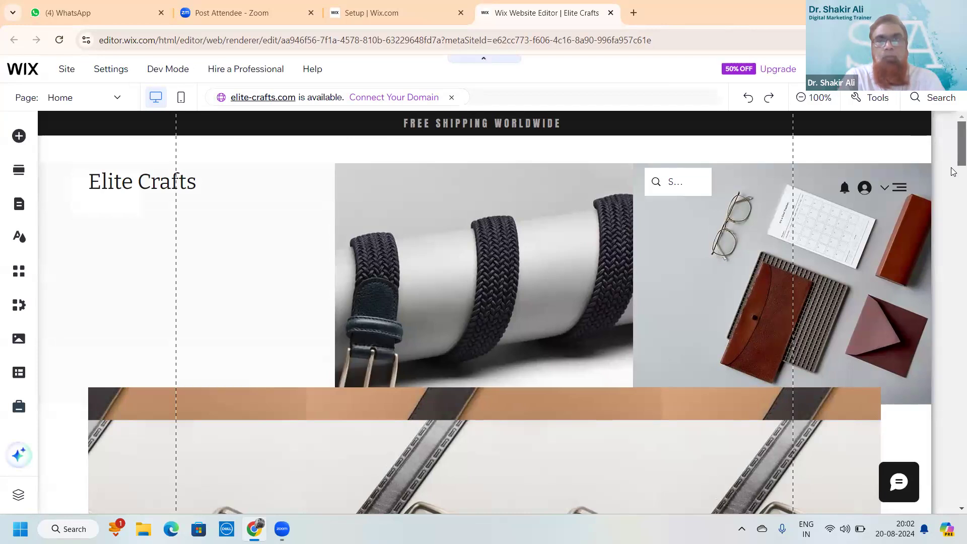
scroll(954, 172, "down", 10)
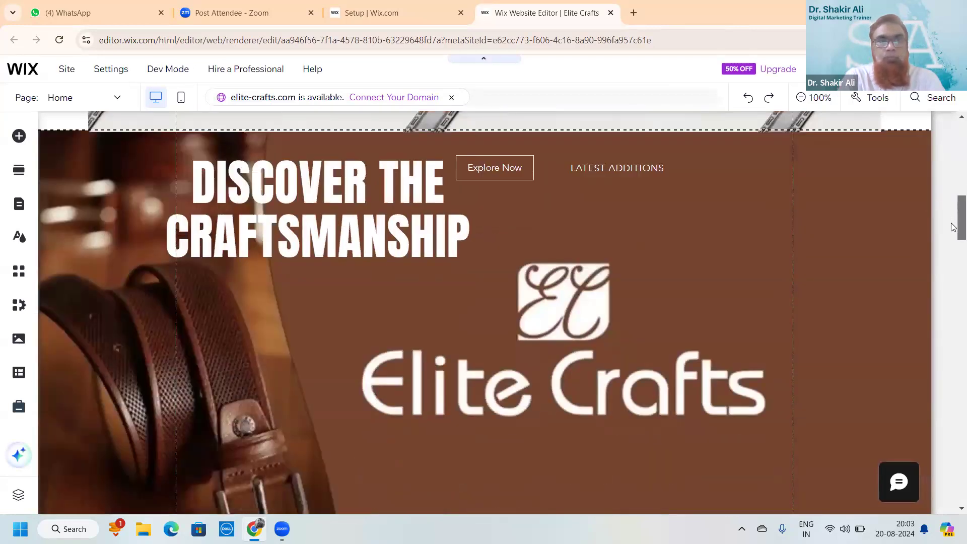
scroll(954, 227, "down", 6)
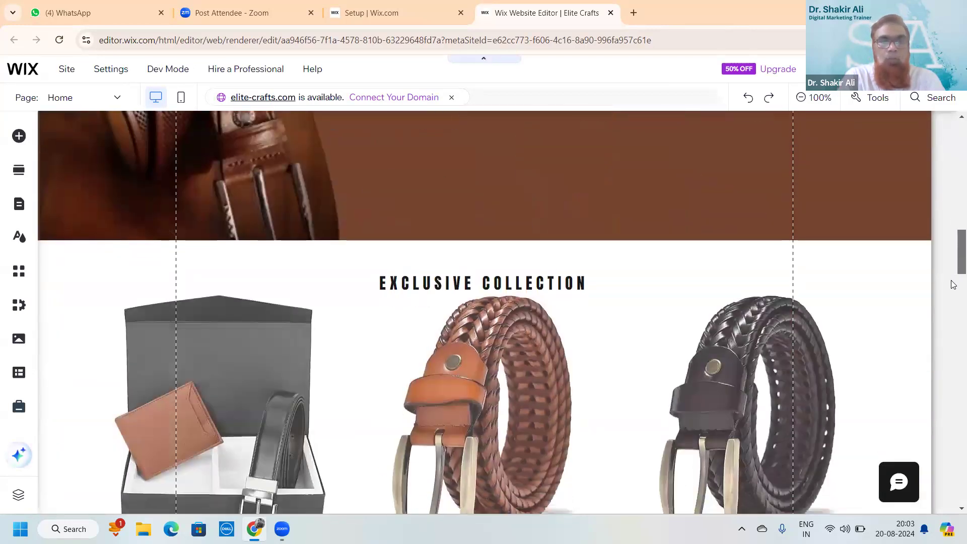
scroll(953, 285, "down", 6)
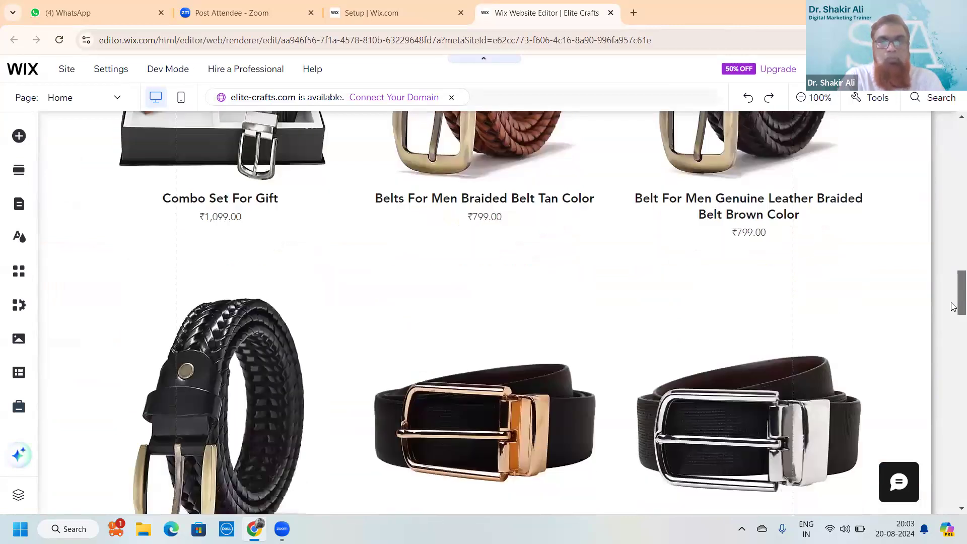
scroll(953, 308, "down", 6)
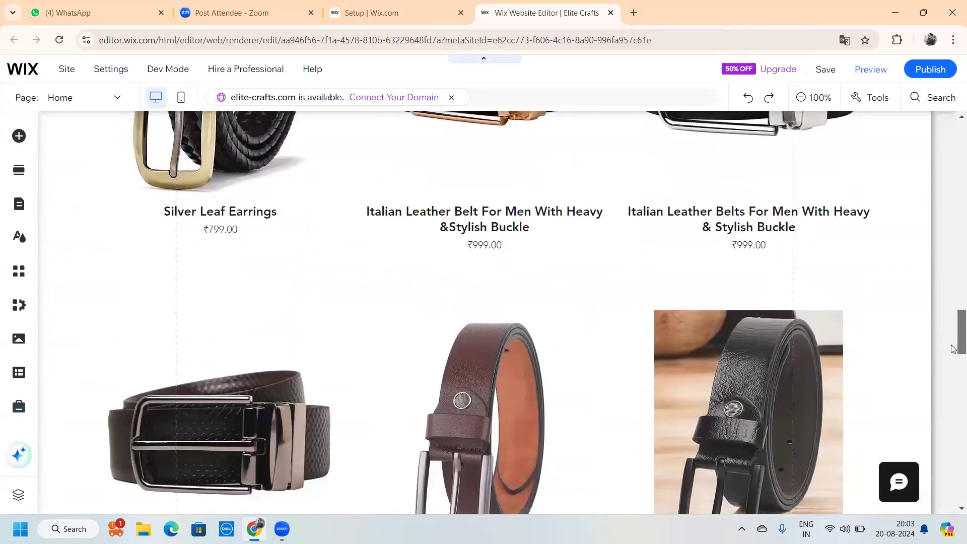
scroll(953, 352, "down", 6)
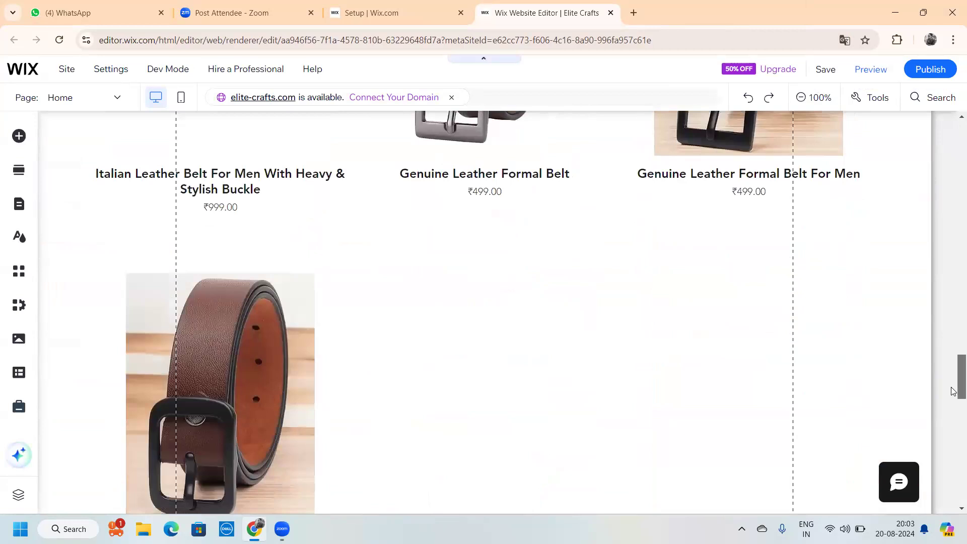
scroll(953, 391, "down", 7)
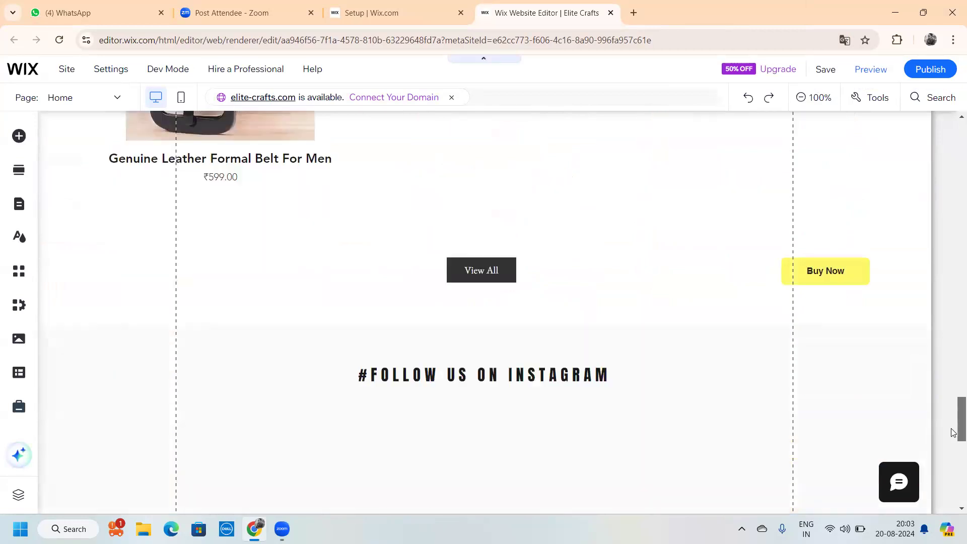
scroll(953, 432, "down", 2)
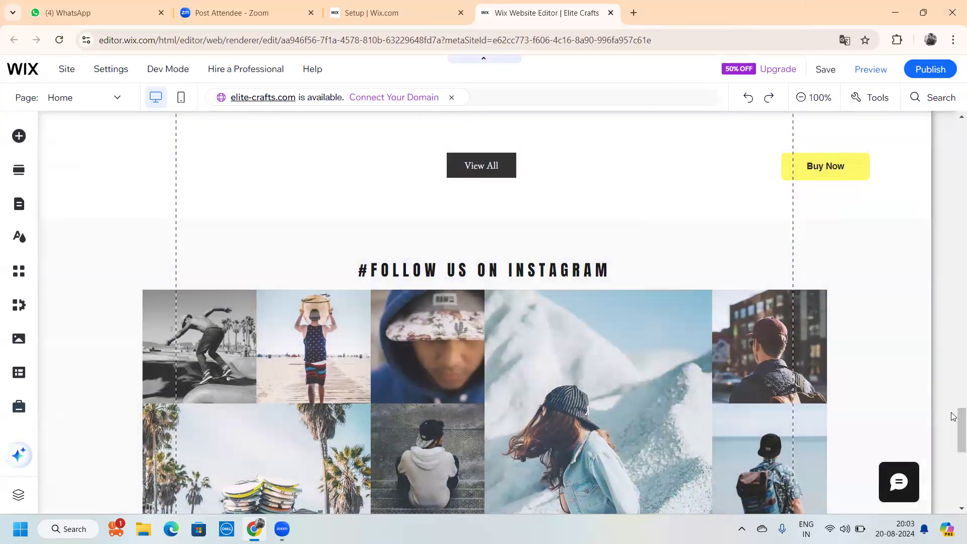
scroll(953, 432, "down", 4)
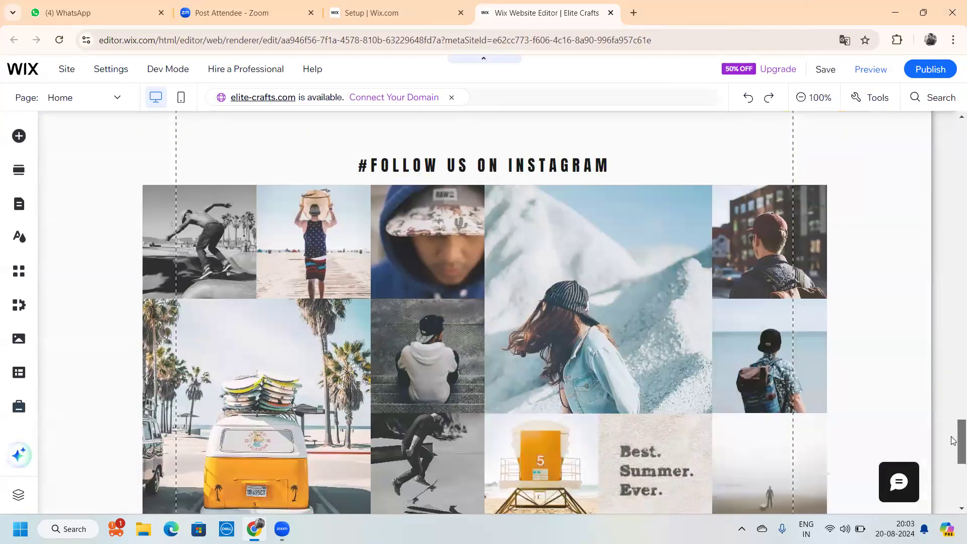
scroll(953, 427, "up", 3)
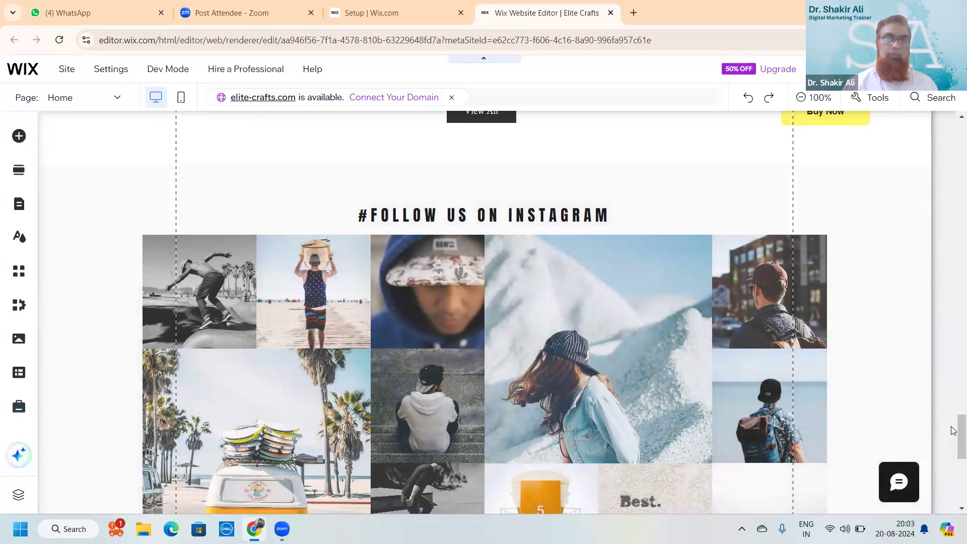
scroll(953, 431, "up", 5)
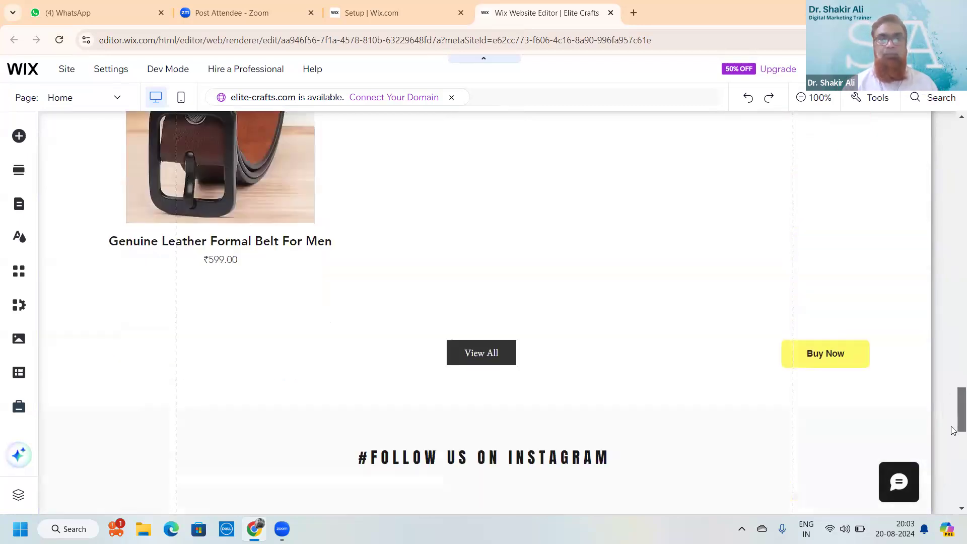
scroll(953, 430, "down", 12)
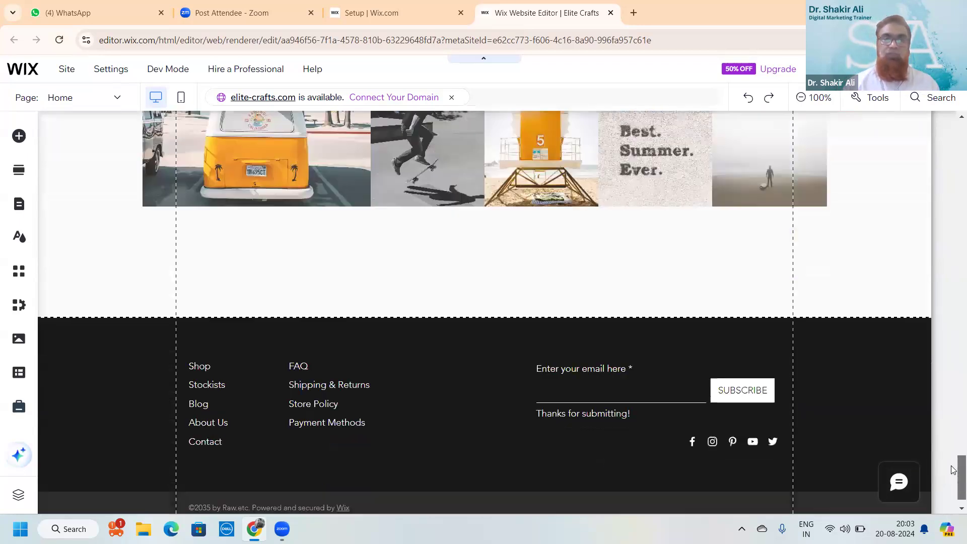
scroll(953, 434, "up", 13)
scroll(954, 438, "down", 7)
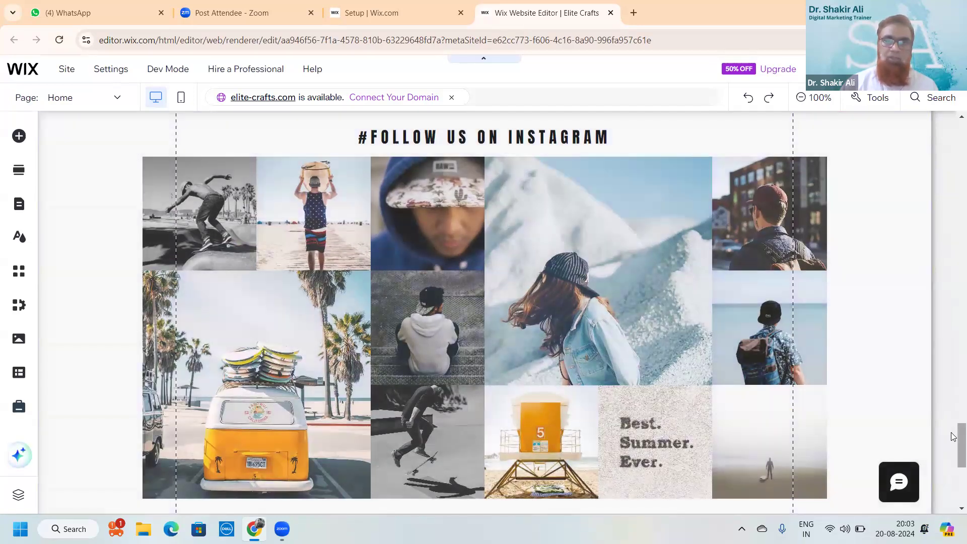
Scroll the home page canvas past the belt products and Buy Now buttons to the Instagram gallery
left_click_drag(960, 433, 960, 426)
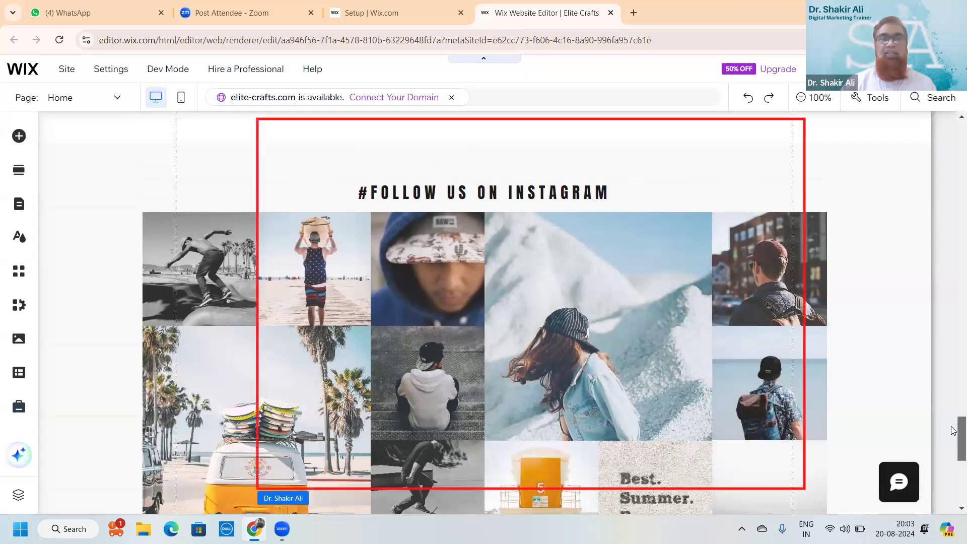
scroll(934, 362, "down", 1)
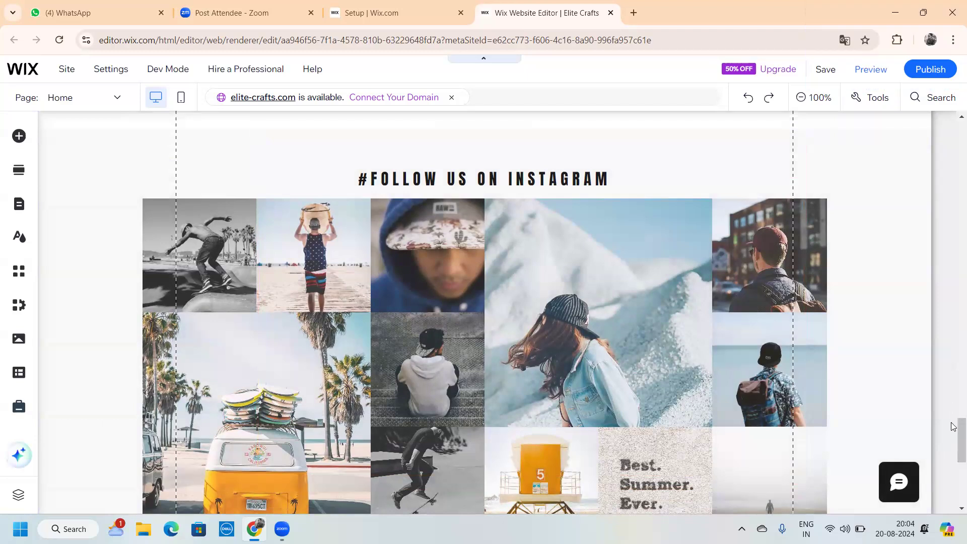
scroll(945, 347, "up", 15)
scroll(943, 346, "down", 4)
scroll(939, 319, "up", 1)
scroll(938, 317, "up", 6)
scroll(948, 340, "down", 5)
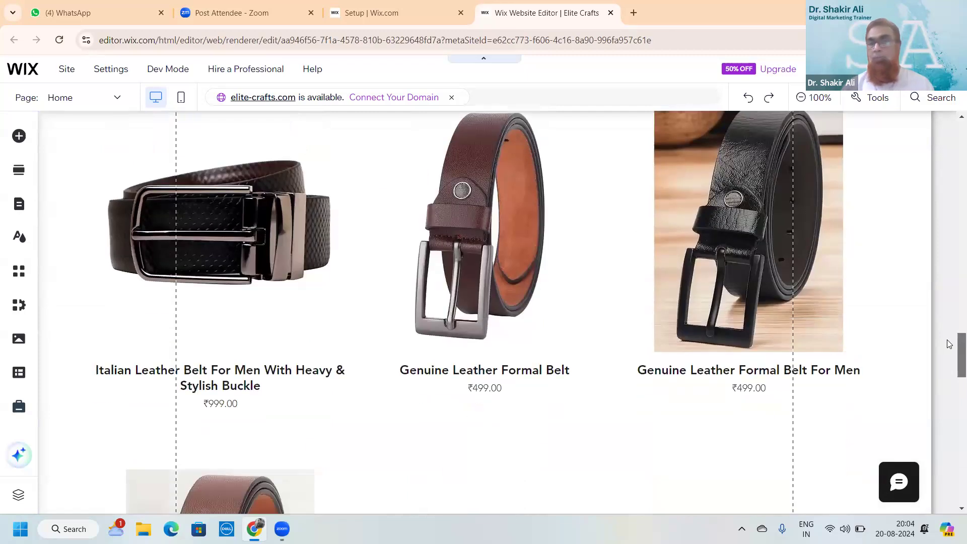
scroll(950, 344, "down", 3)
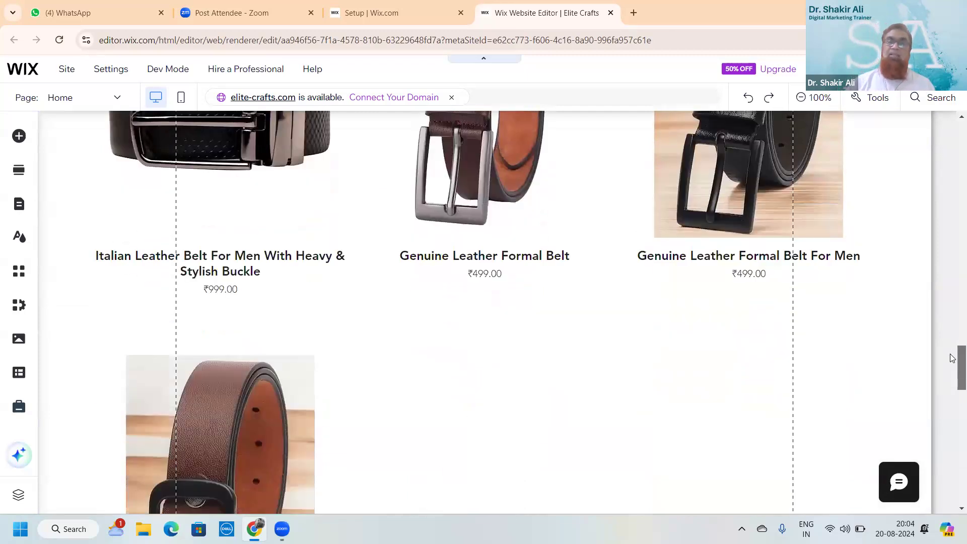
scroll(952, 359, "down", 3)
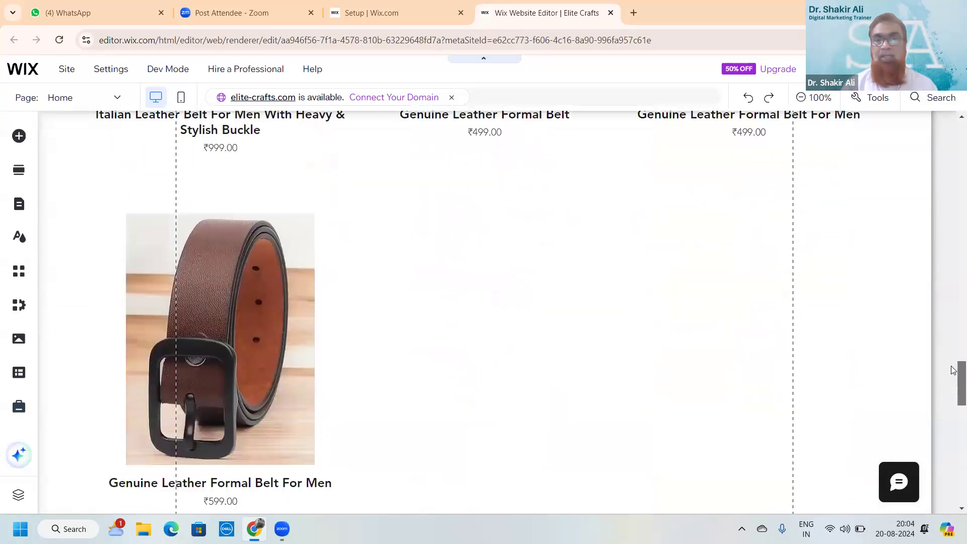
scroll(950, 362, "up", 2)
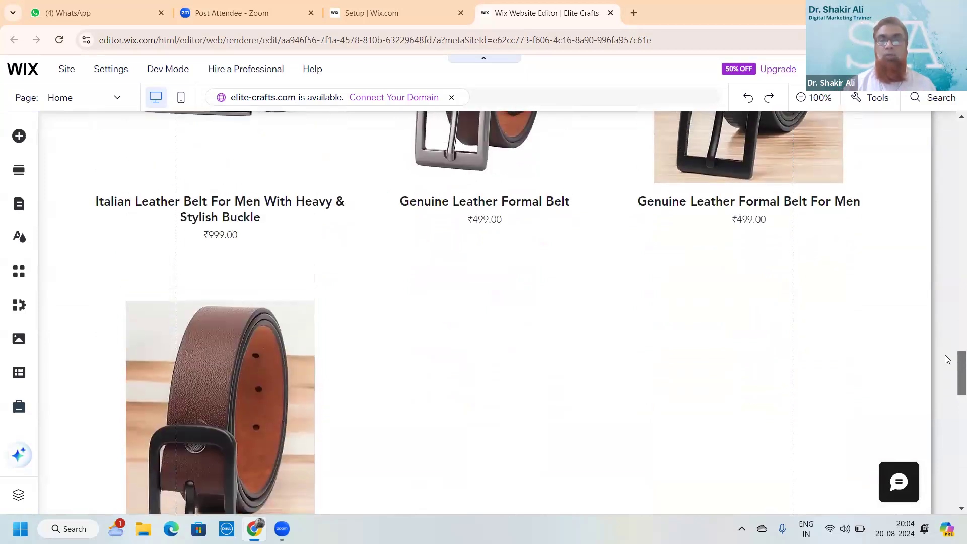
scroll(946, 349, "up", 4)
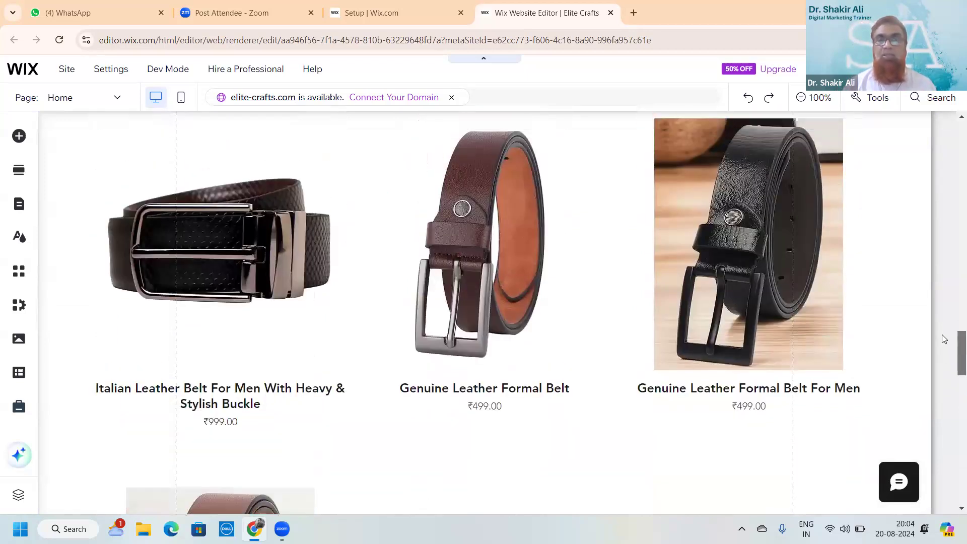
scroll(929, 298, "up", 7)
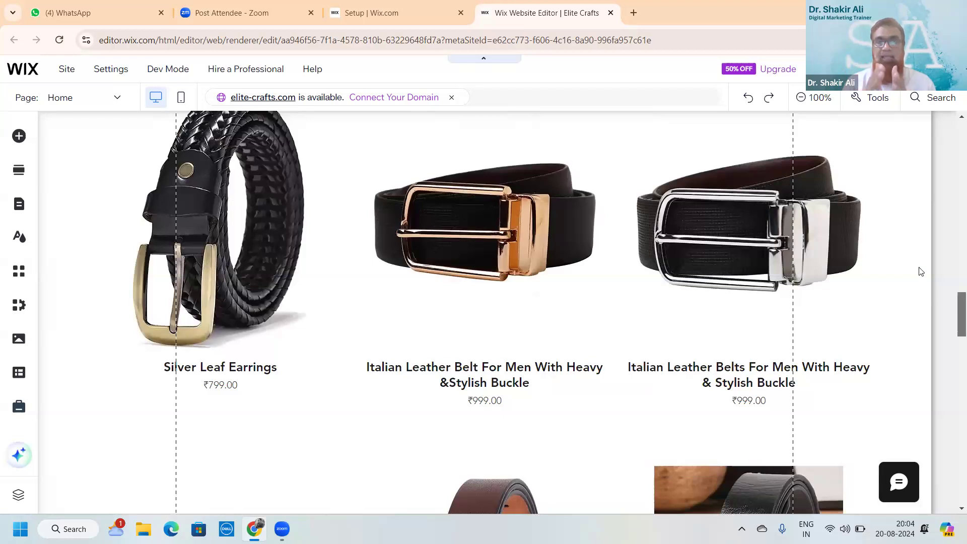
scroll(919, 262, "up", 1)
scroll(918, 257, "up", 7)
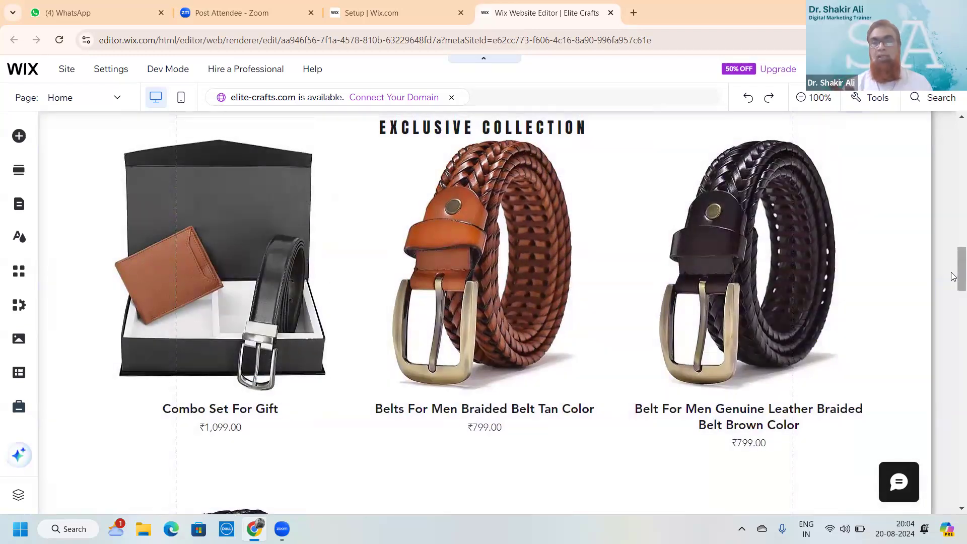
scroll(953, 310, "down", 20)
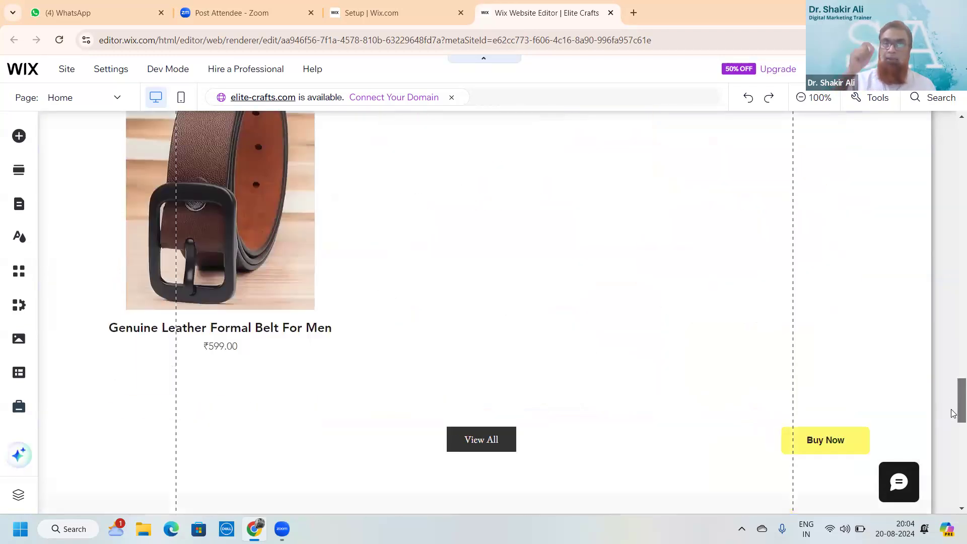
scroll(953, 423, "down", 4)
scroll(954, 403, "up", 4)
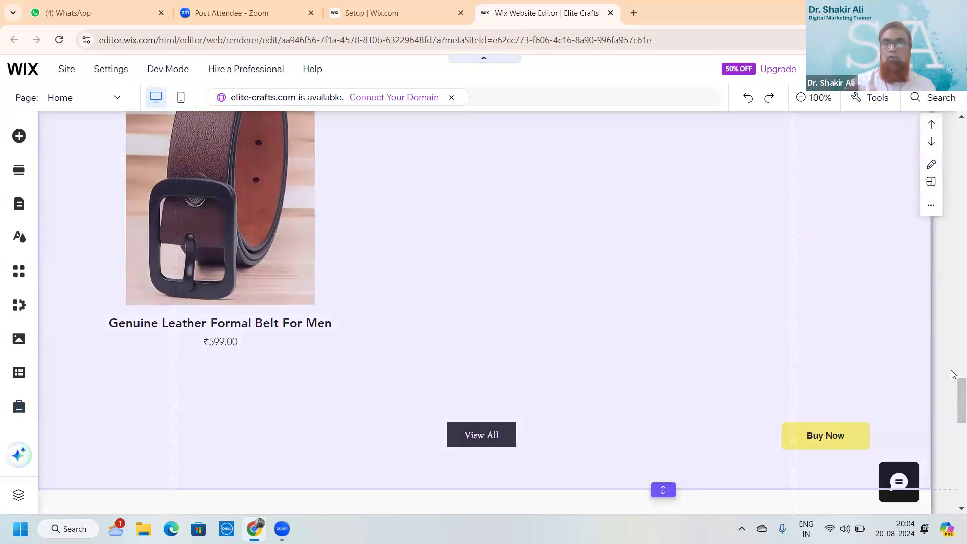
scroll(953, 393, "down", 5)
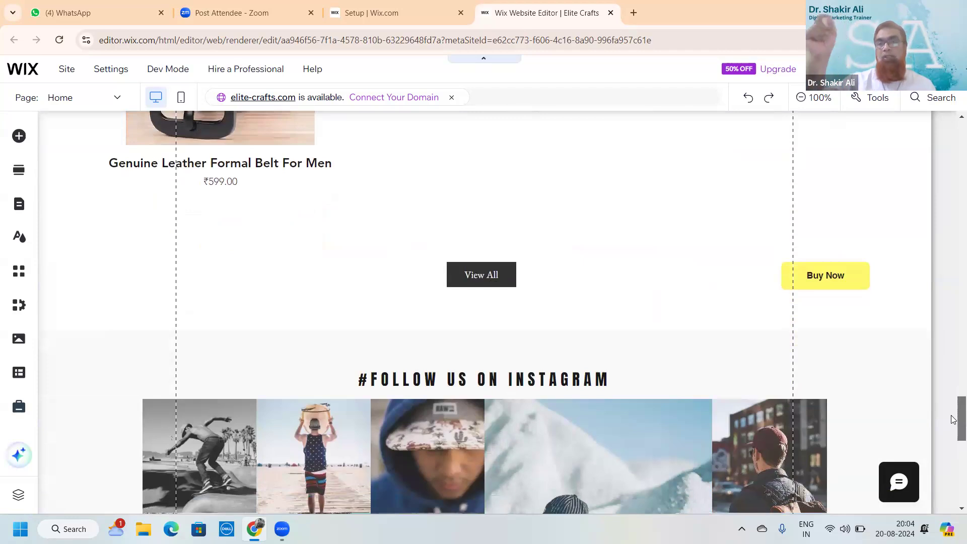
scroll(953, 421, "up", 1)
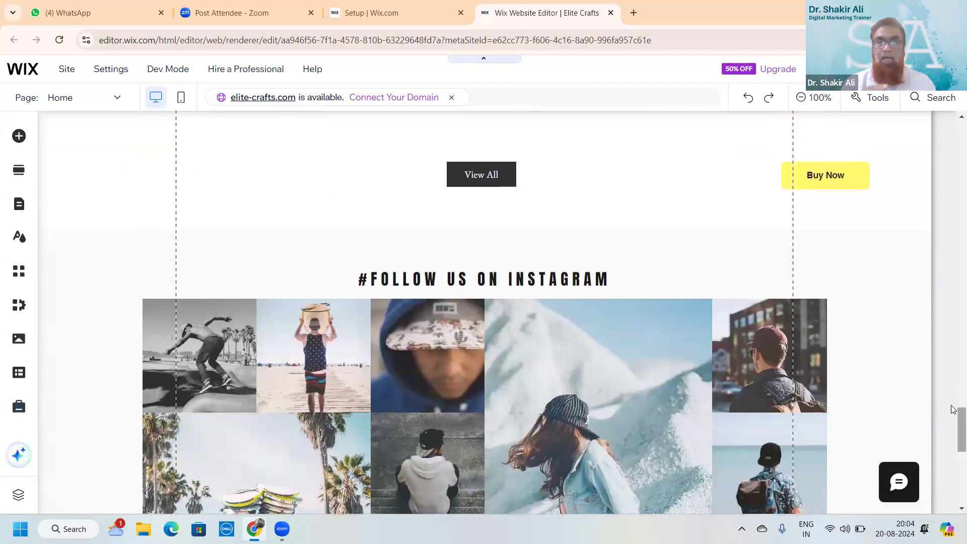
scroll(953, 421, "down", 2)
scroll(953, 403, "down", 3)
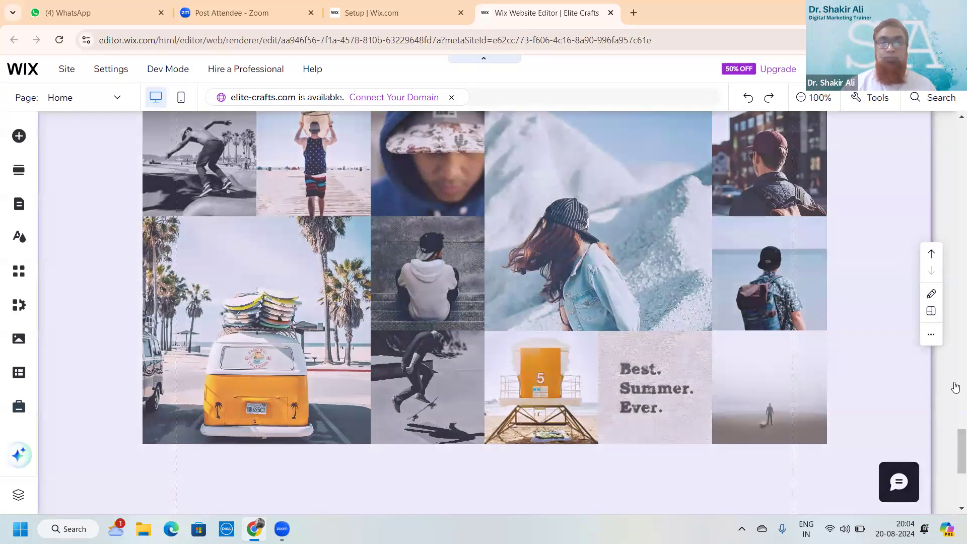
scroll(954, 456, "down", 3)
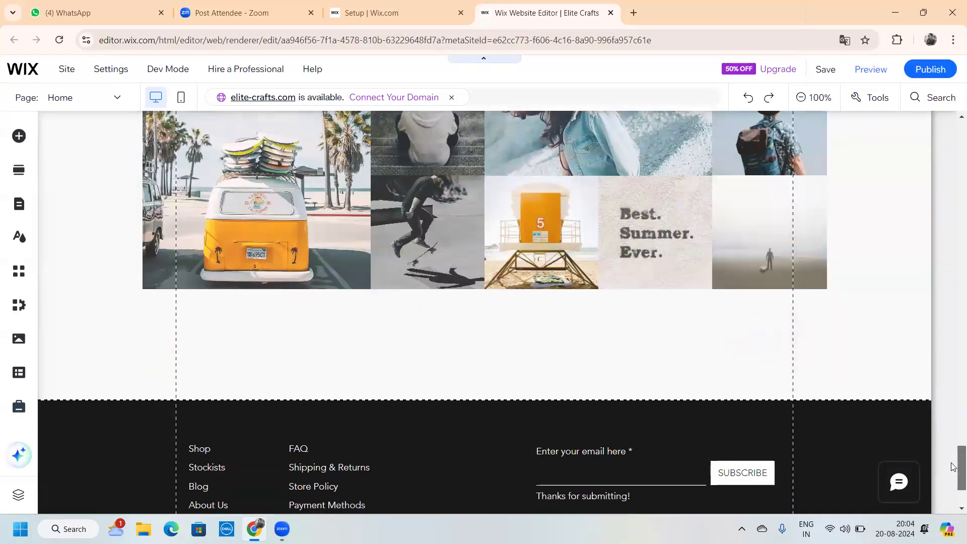
scroll(954, 454, "up", 2)
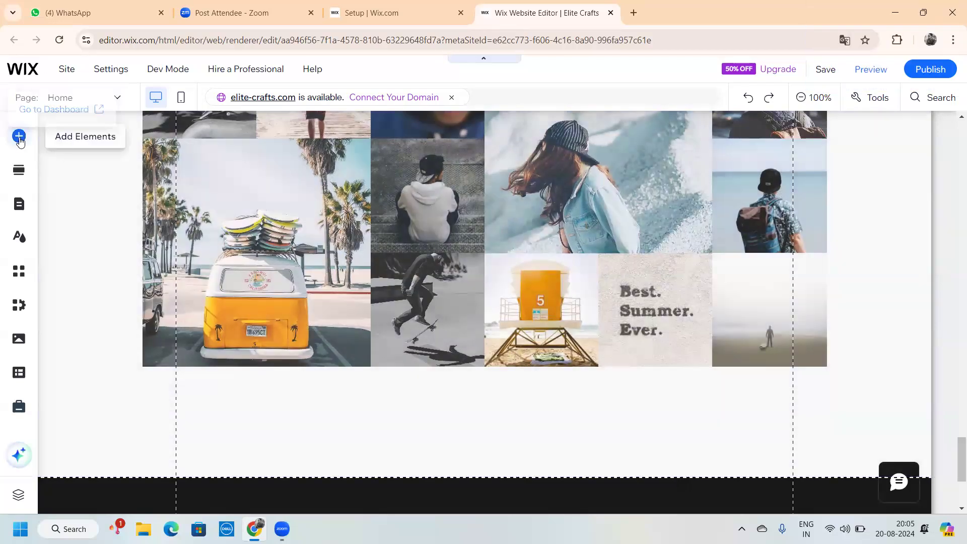
Open Add Elements > Gallery and scroll through the Recommended and Pro Galleries layouts
left_click(19, 137)
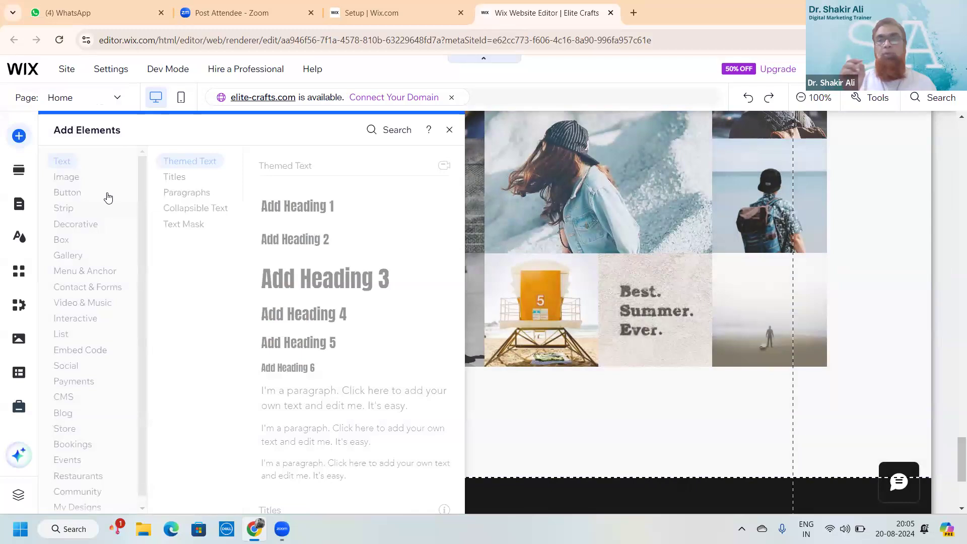
left_click(81, 260)
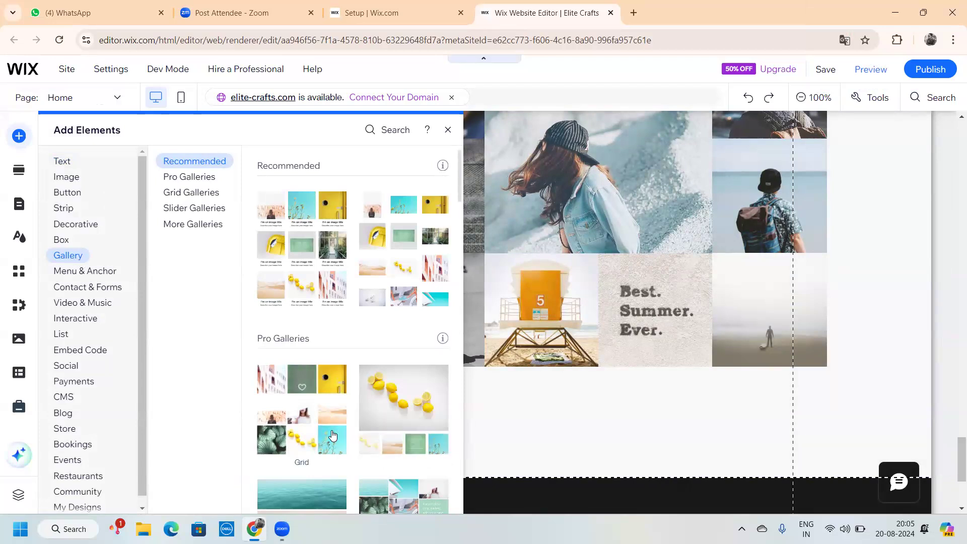
scroll(332, 436, "down", 3)
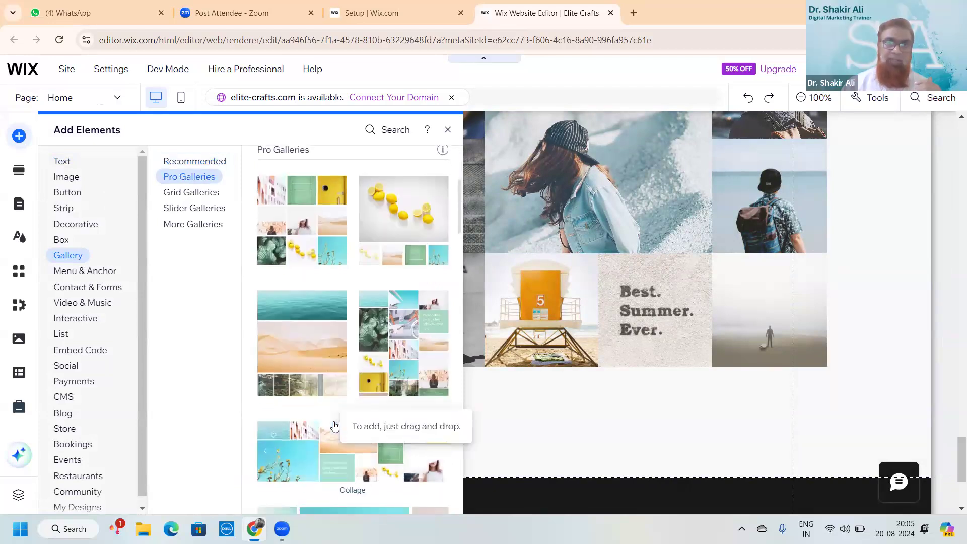
scroll(367, 388, "up", 3)
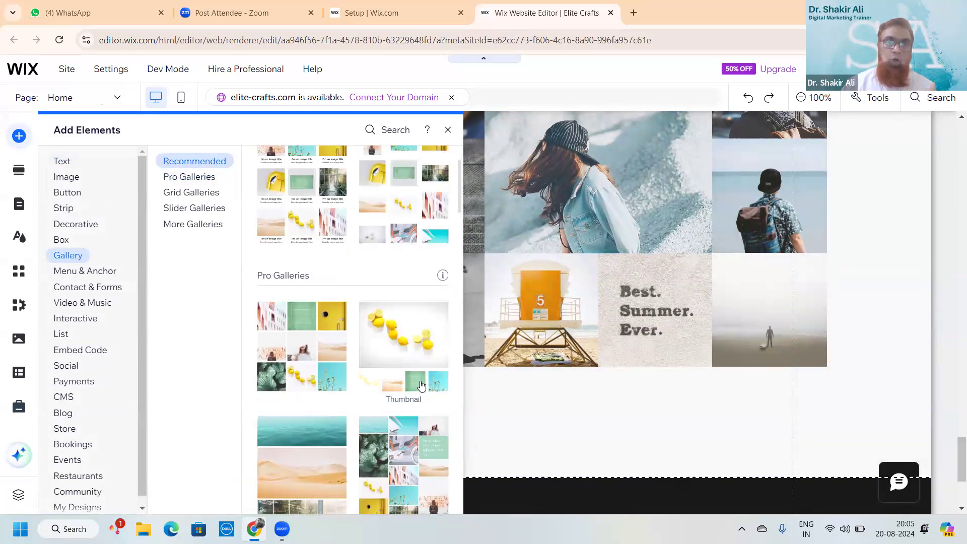
scroll(423, 365, "up", 2)
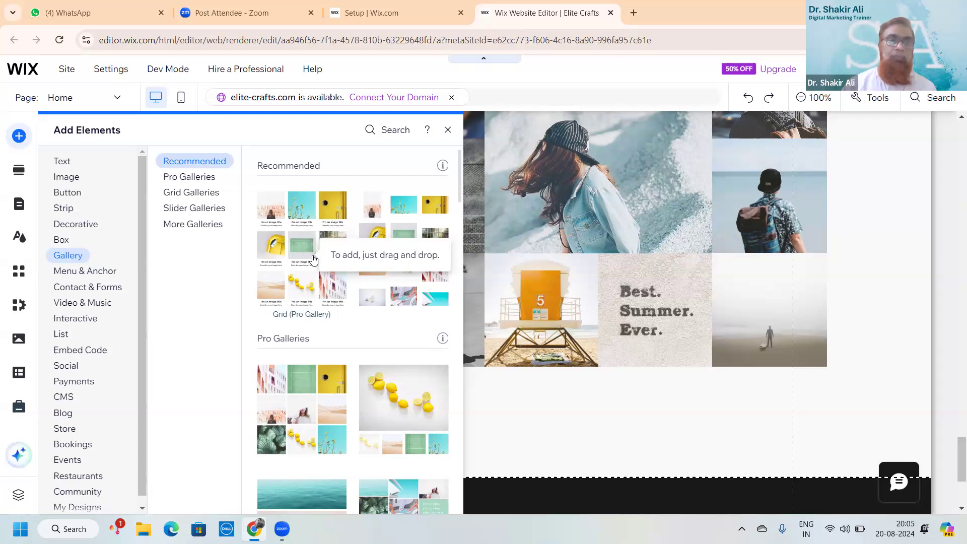
scroll(312, 259, "down", 4)
scroll(312, 258, "down", 2)
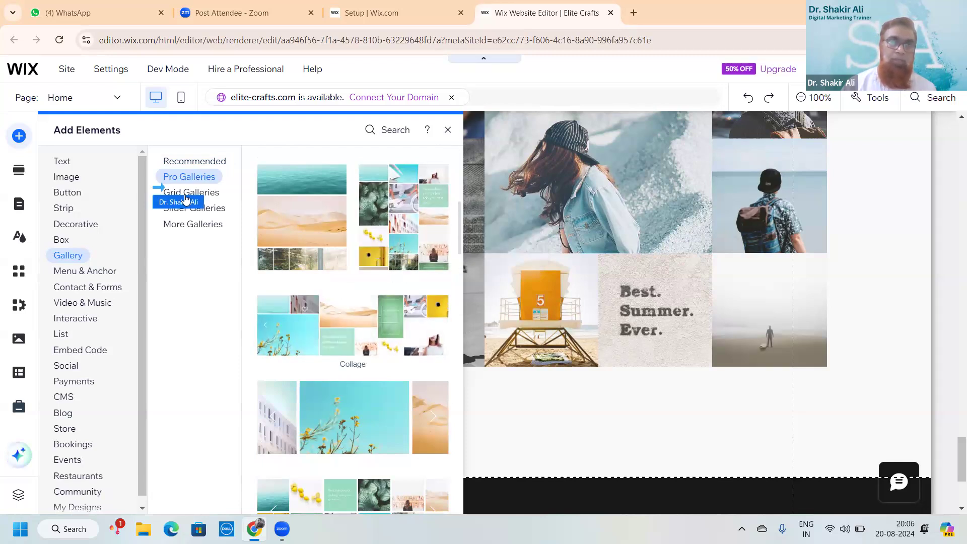
Preview the Grid, Slider, Pro and More gallery layouts, return to Grid, then close the panel
left_click(186, 196)
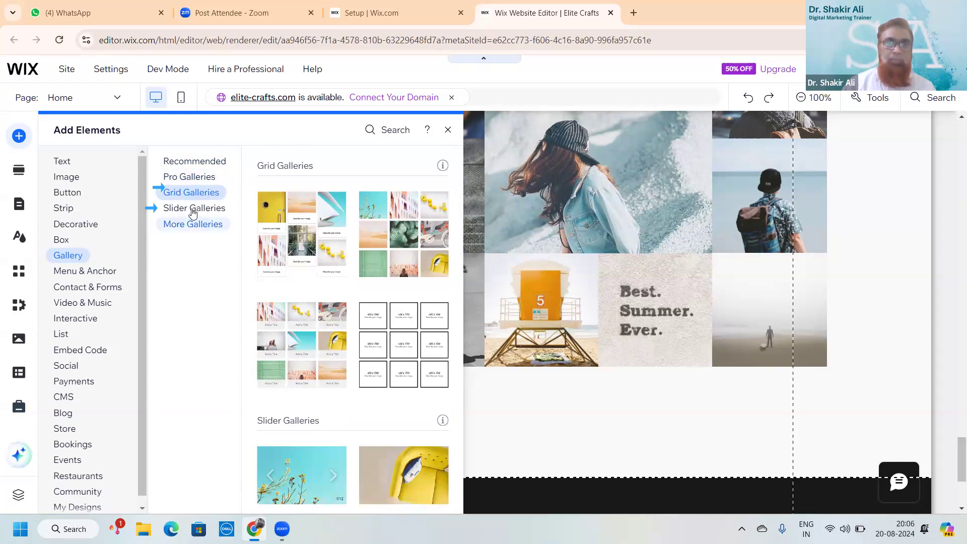
left_click(192, 211)
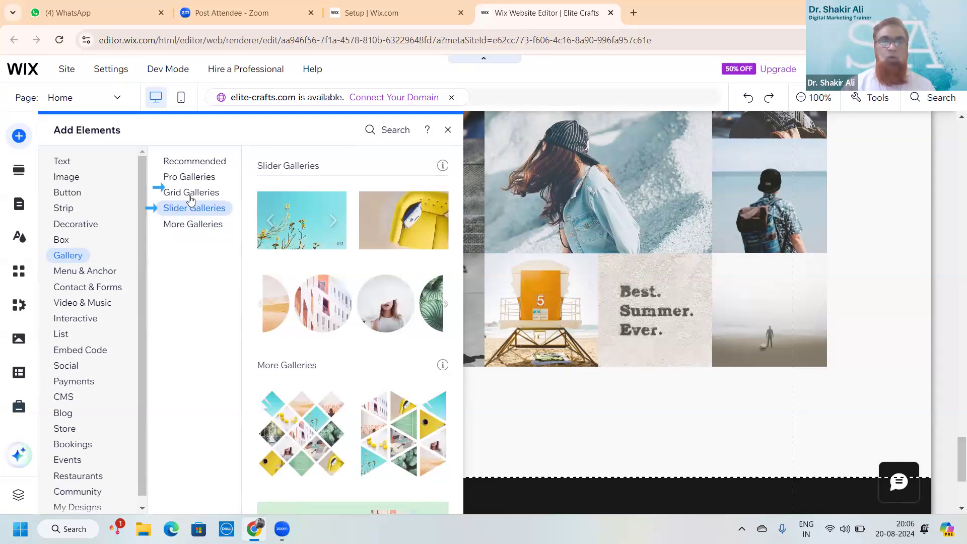
left_click(189, 185)
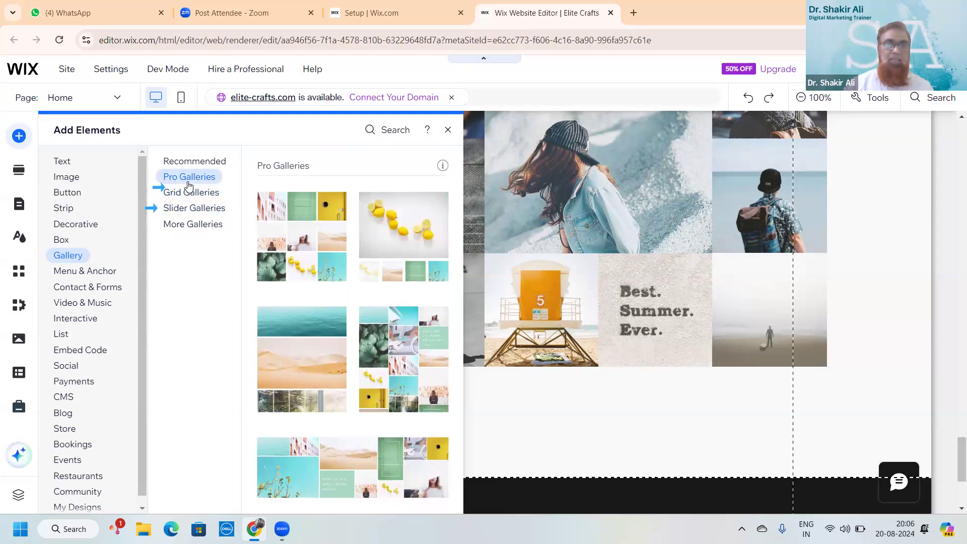
left_click(196, 226)
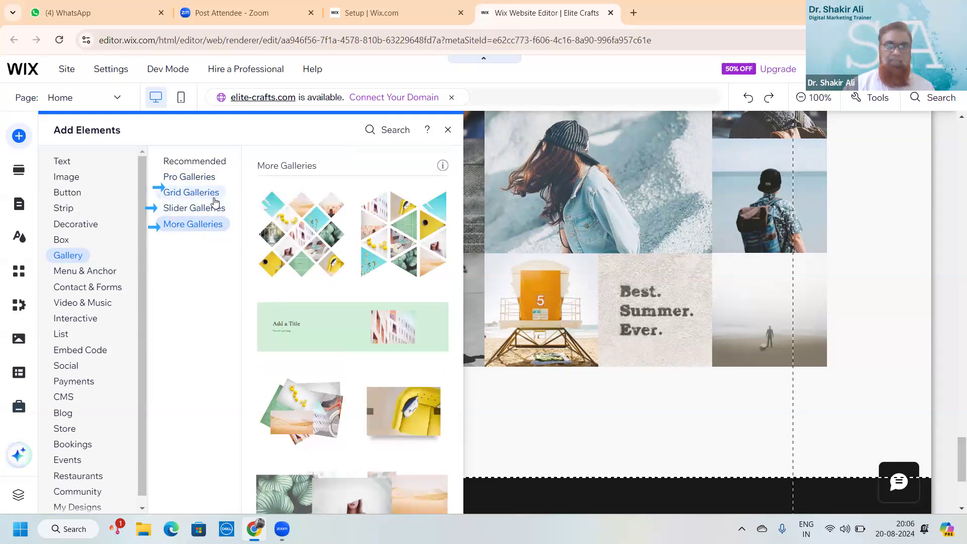
left_click(215, 201)
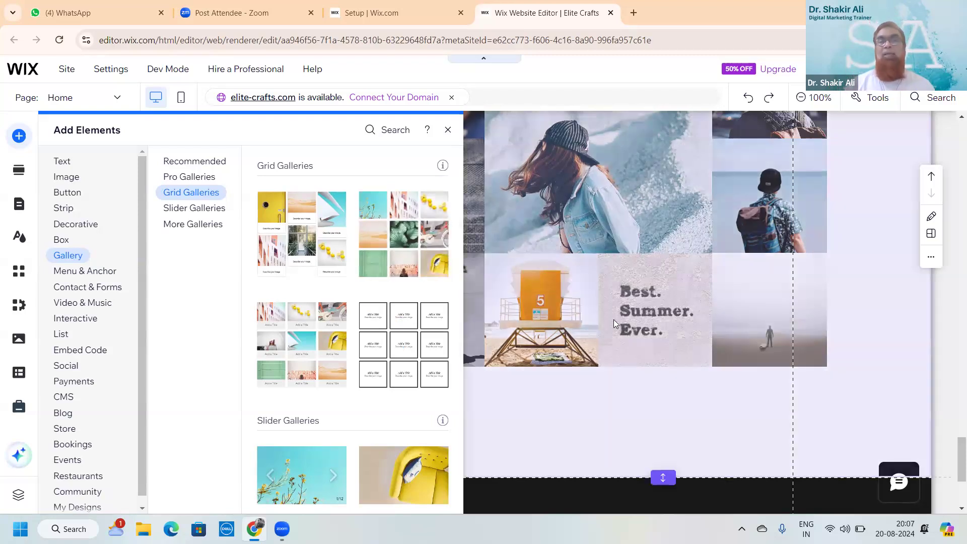
left_click(447, 129)
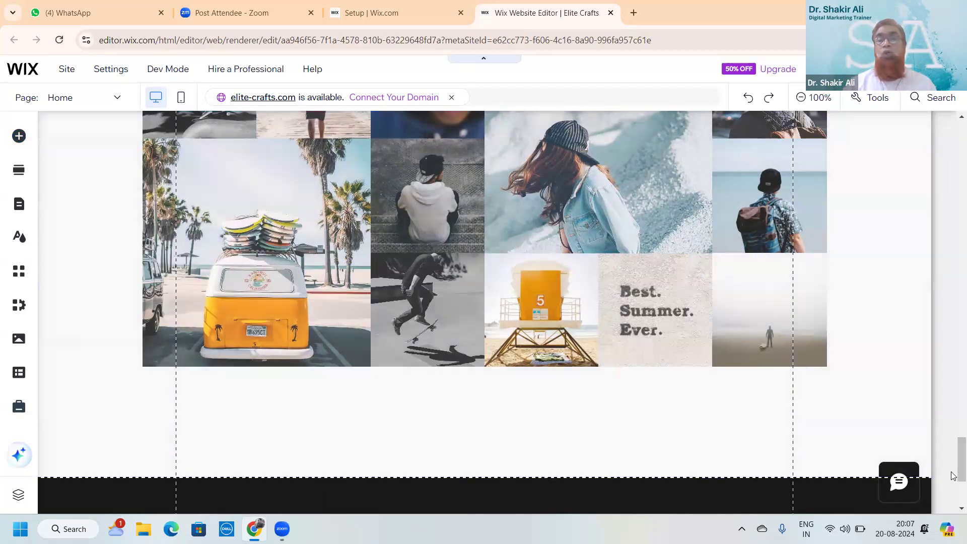
mouse_move(953, 476)
left_mouse_down()
mouse_move(953, 422)
mouse_move(953, 489)
mouse_move(953, 462)
left_mouse_up()
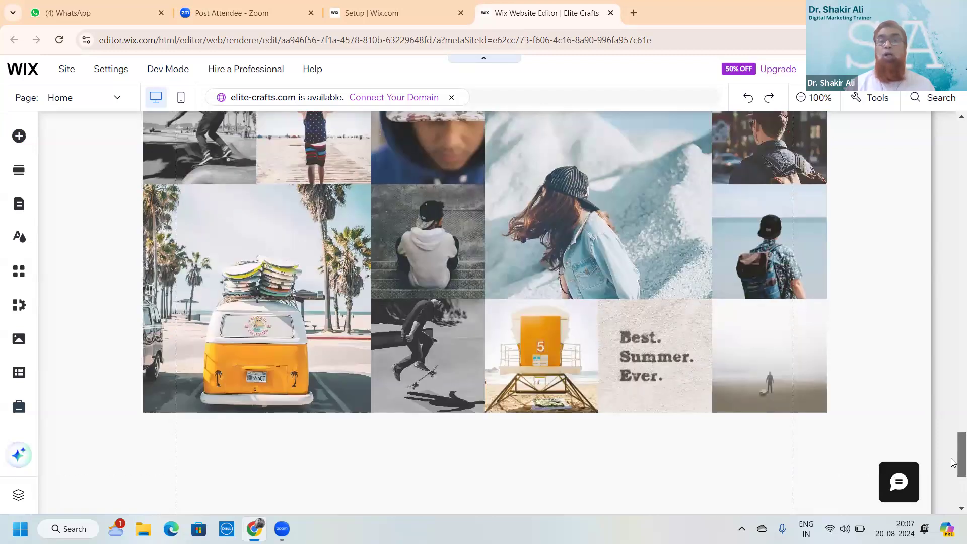
scroll(954, 462, "up", 2)
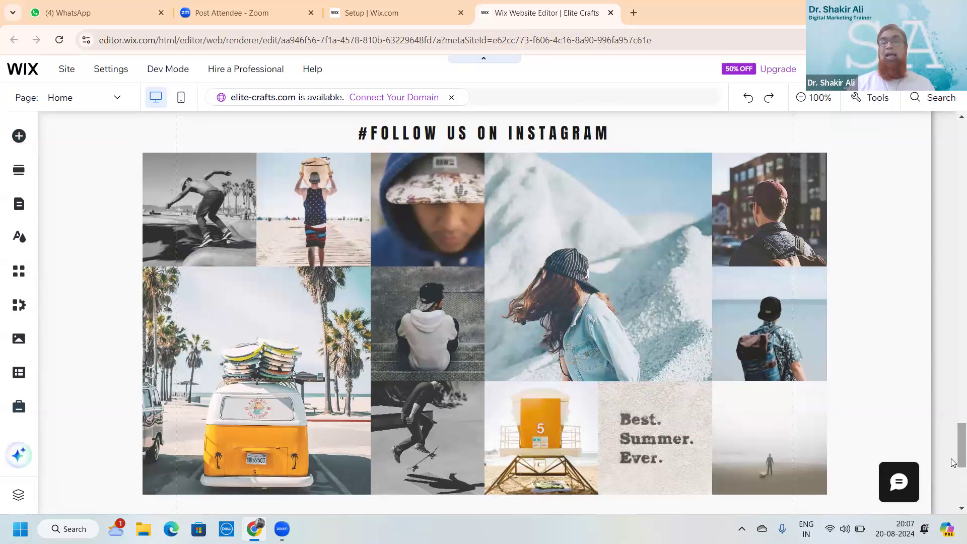
scroll(953, 463, "down", 4)
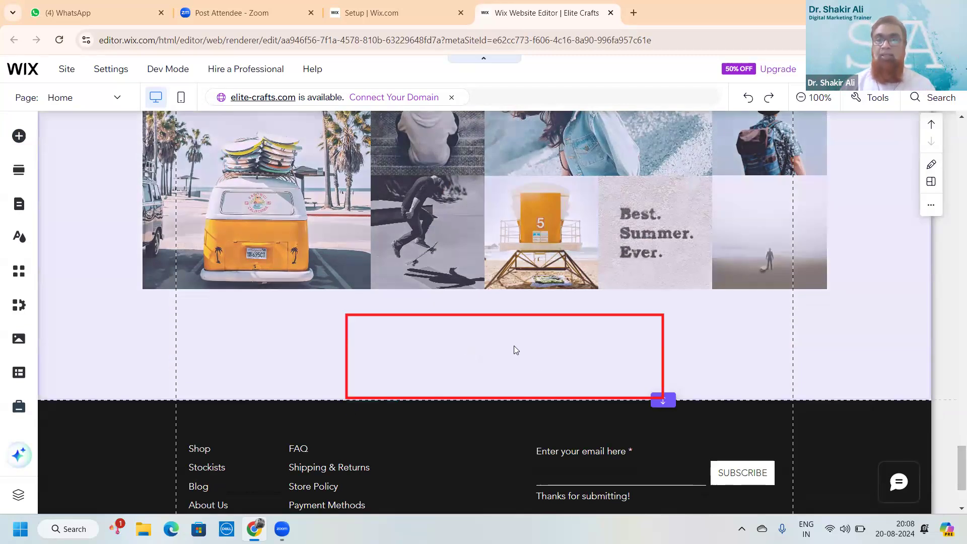
Reopen the Add Elements panel and go past Decorative to the Contact & Forms options
left_click(19, 136)
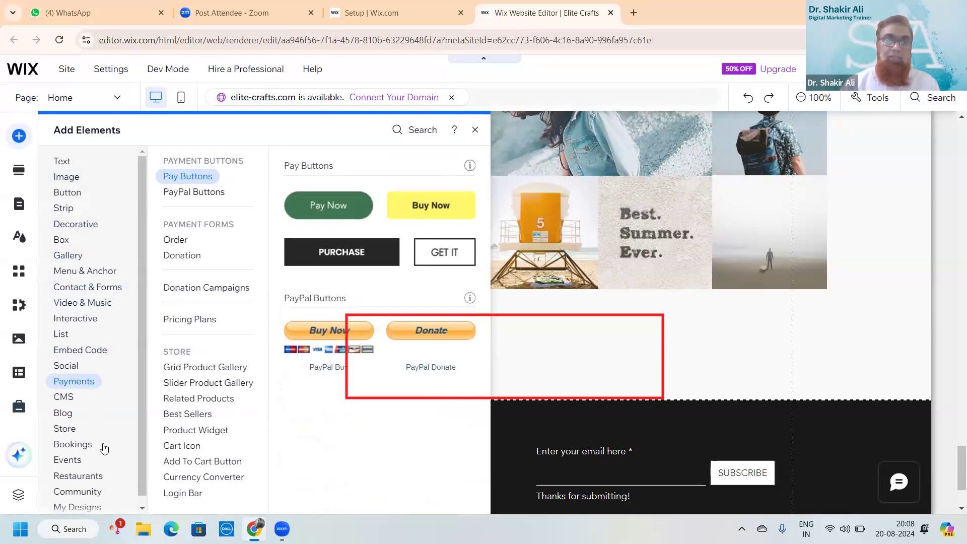
scroll(139, 455, "down", 1)
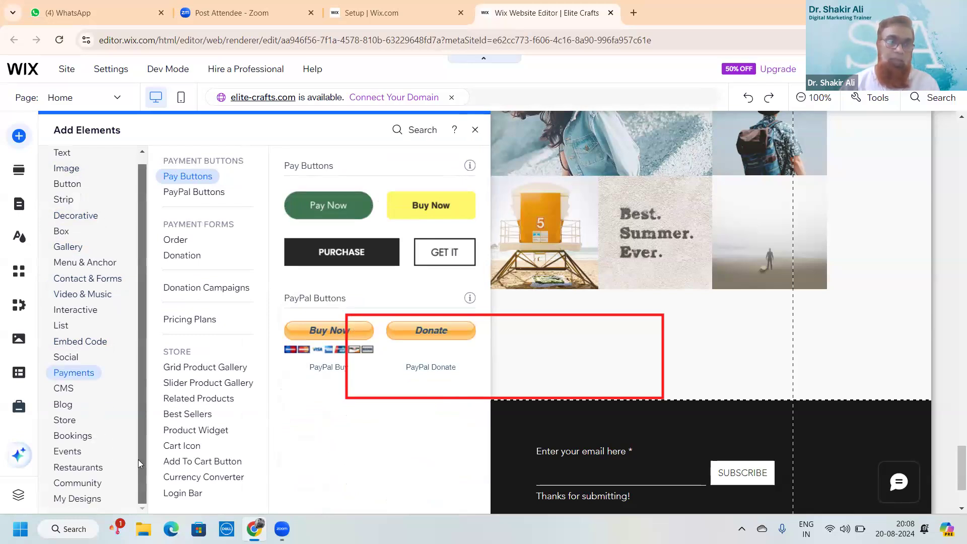
left_click(475, 129)
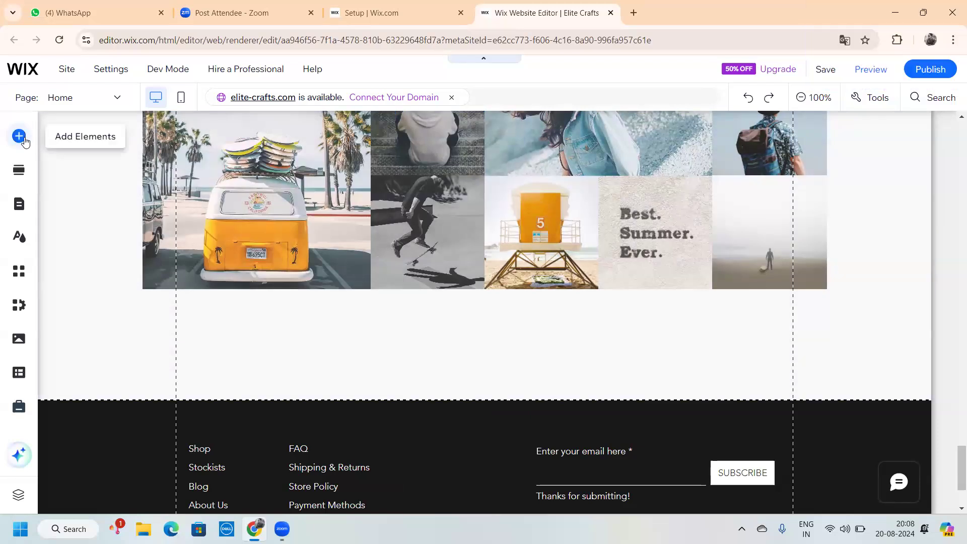
left_click(25, 144)
left_click(85, 224)
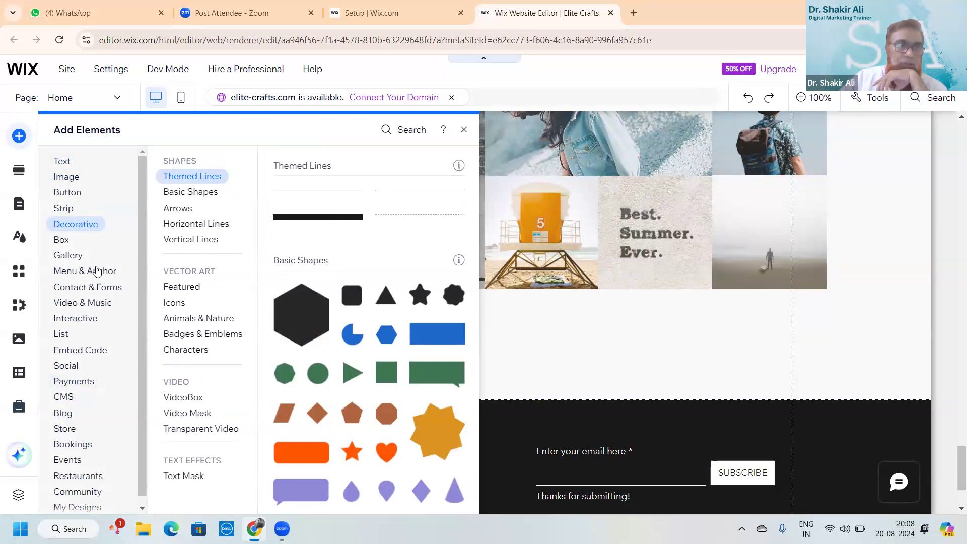
left_click(96, 292)
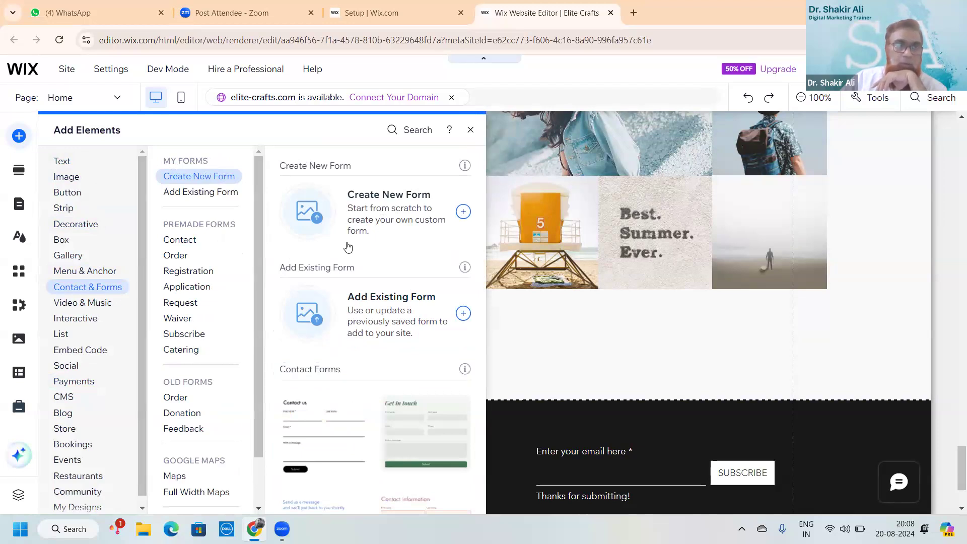
Browse the premade Registration Forms templates, such as 'Come to Our Event' and 'Sign our petition'
scroll(379, 254, "down", 4)
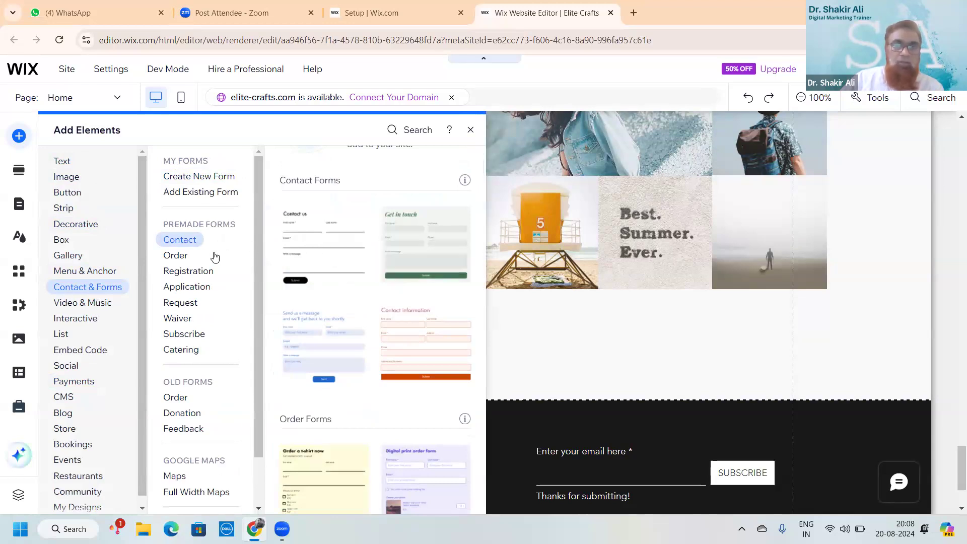
left_click(213, 272)
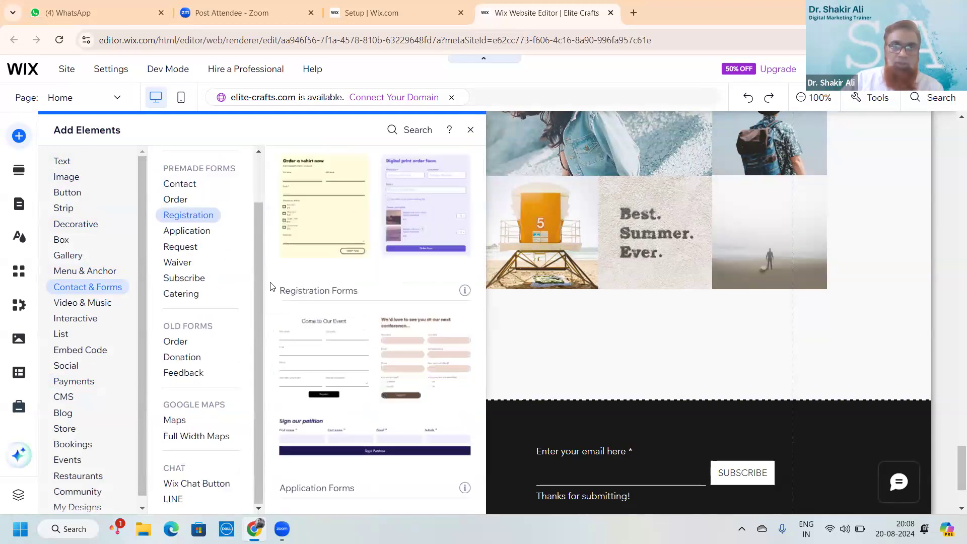
scroll(328, 280, "down", 1)
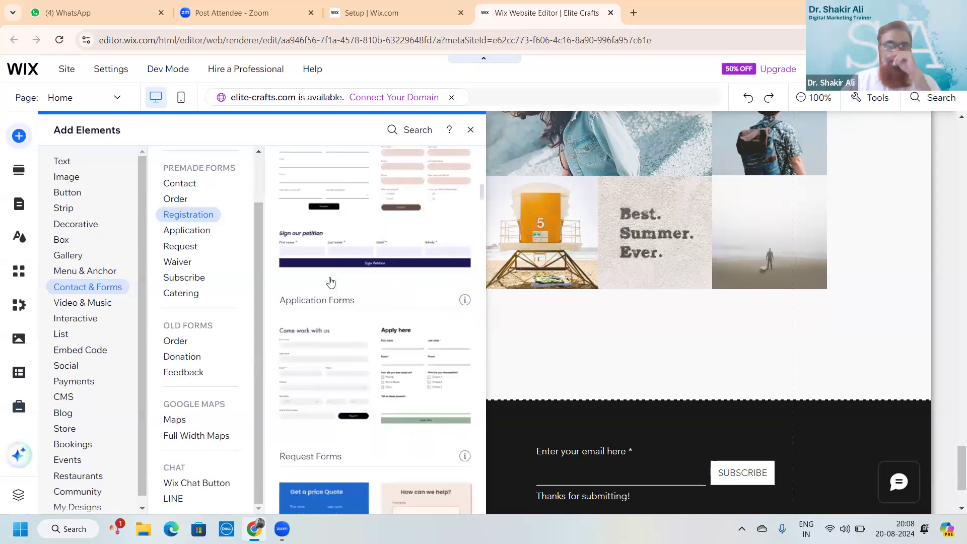
scroll(330, 282, "down", 1)
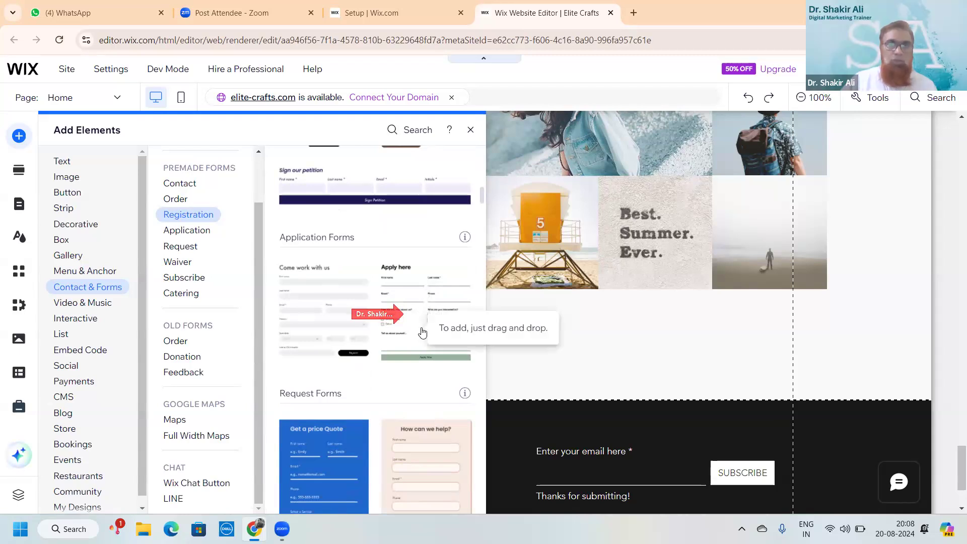
scroll(422, 332, "down", 3)
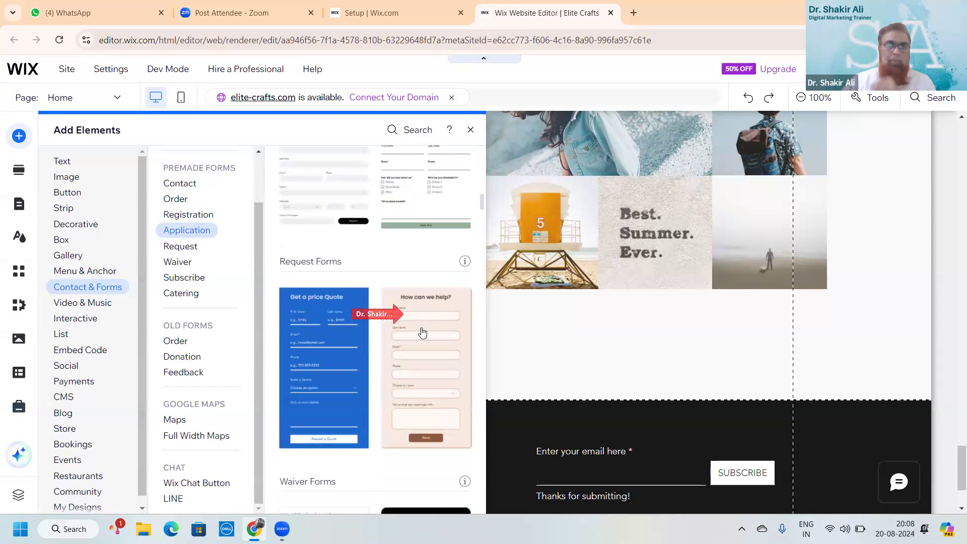
scroll(422, 333, "down", 3)
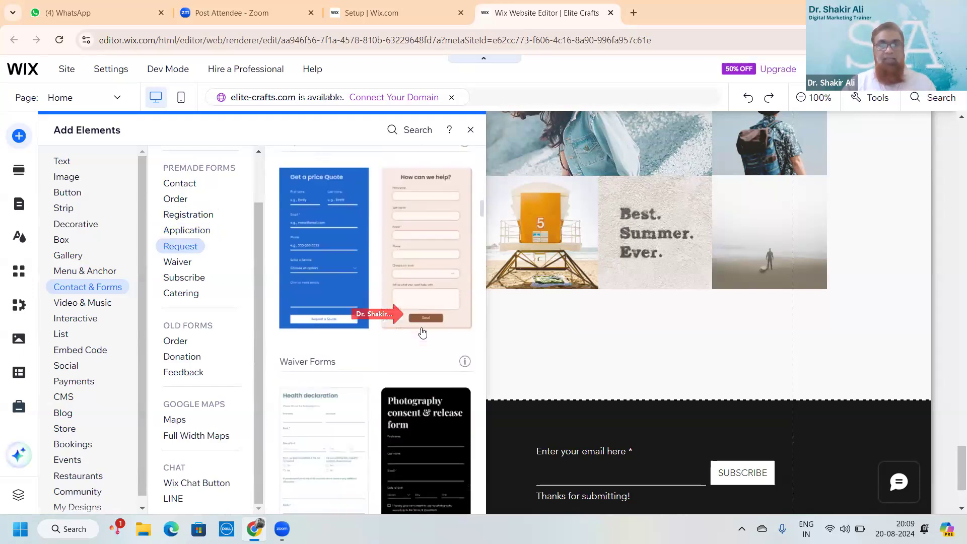
scroll(422, 332, "down", 4)
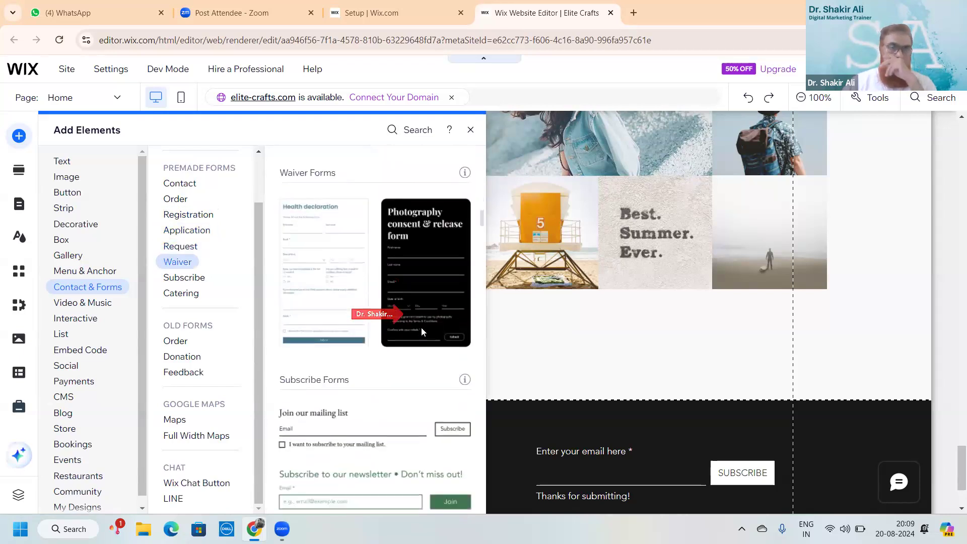
scroll(422, 333, "down", 3)
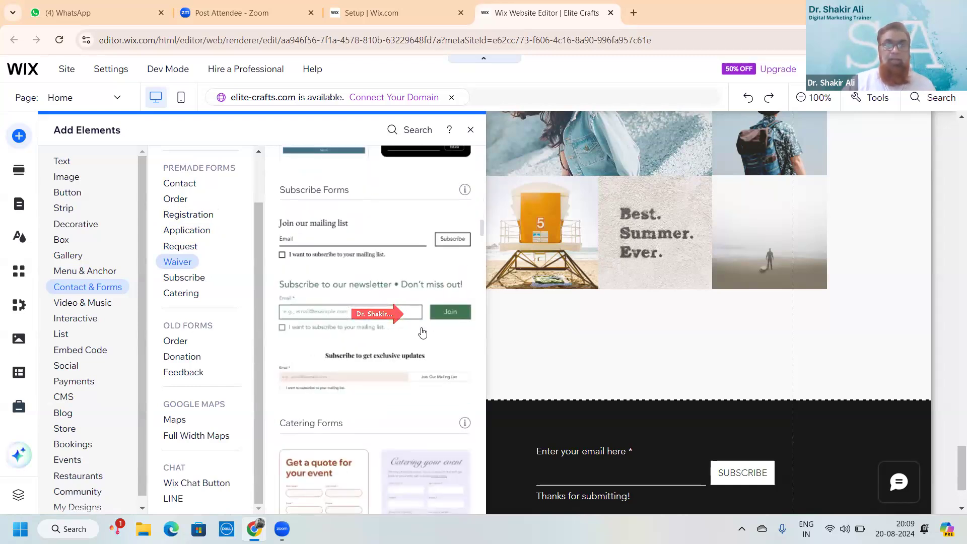
scroll(422, 333, "down", 4)
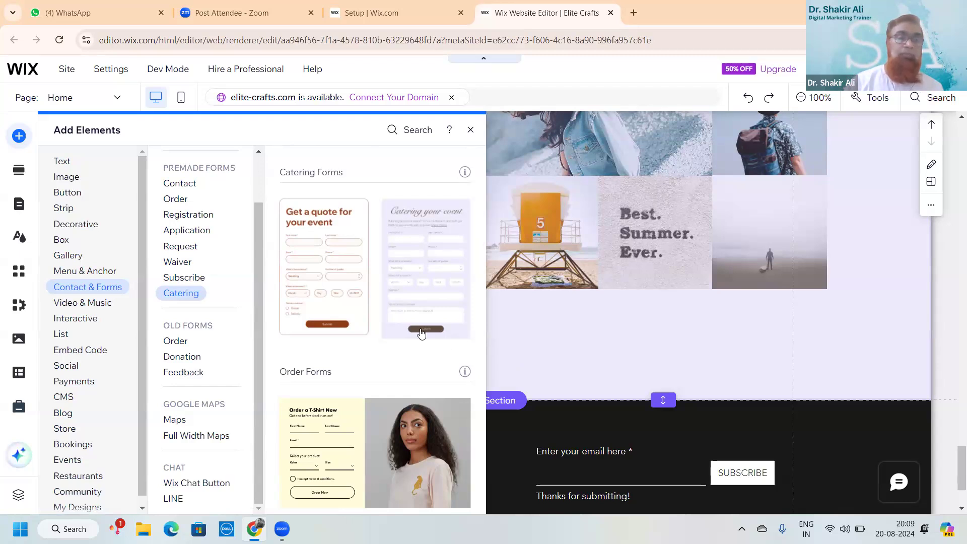
scroll(422, 333, "down", 1)
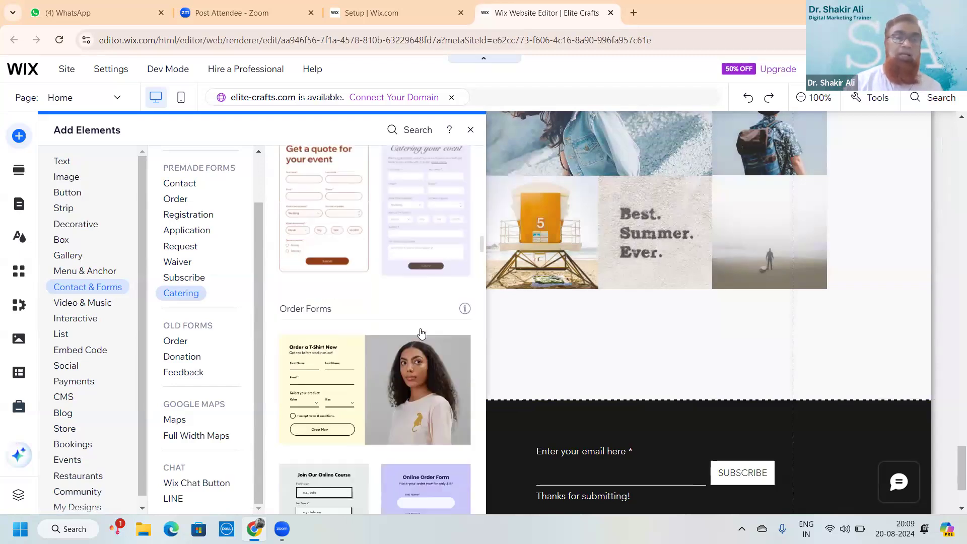
scroll(421, 333, "up", 3)
scroll(421, 333, "down", 3)
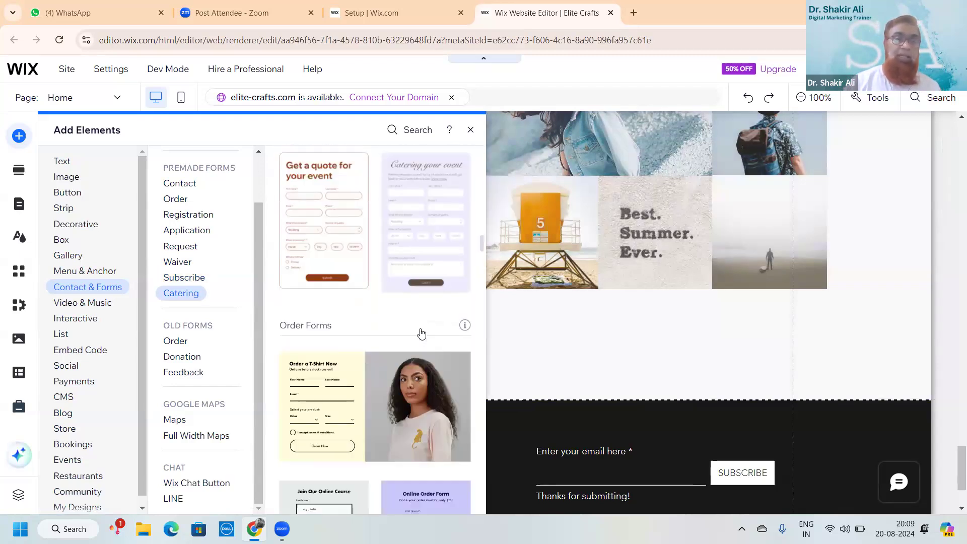
scroll(421, 333, "up", 4)
scroll(421, 333, "up", 8)
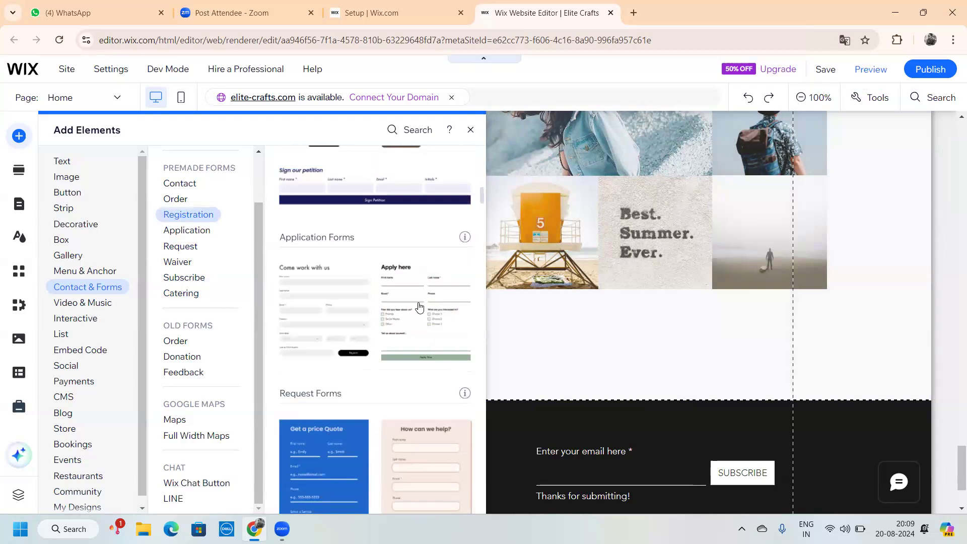
scroll(419, 308, "up", 2)
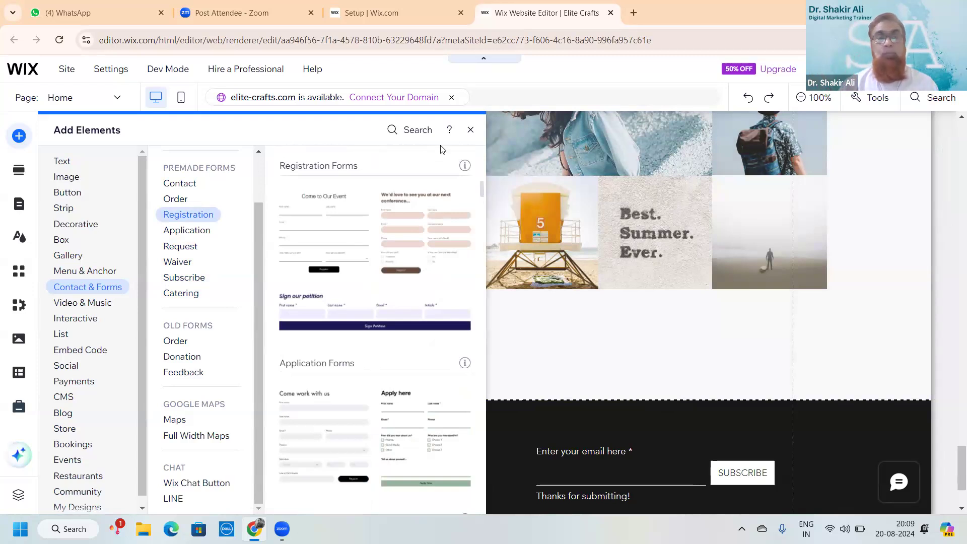
Close the form templates panel and scroll through the belt product rows back to the Elite Crafts header
left_click(470, 133)
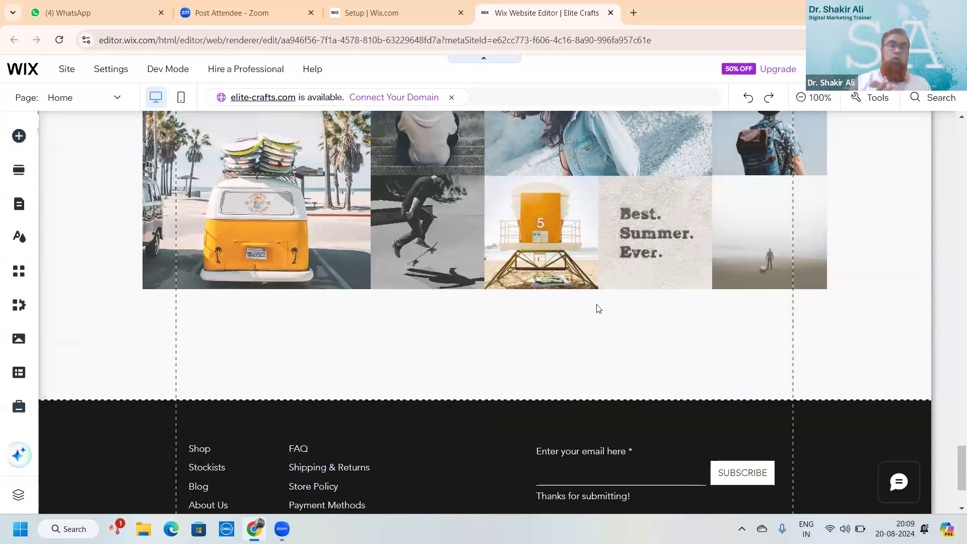
scroll(598, 308, "up", 5)
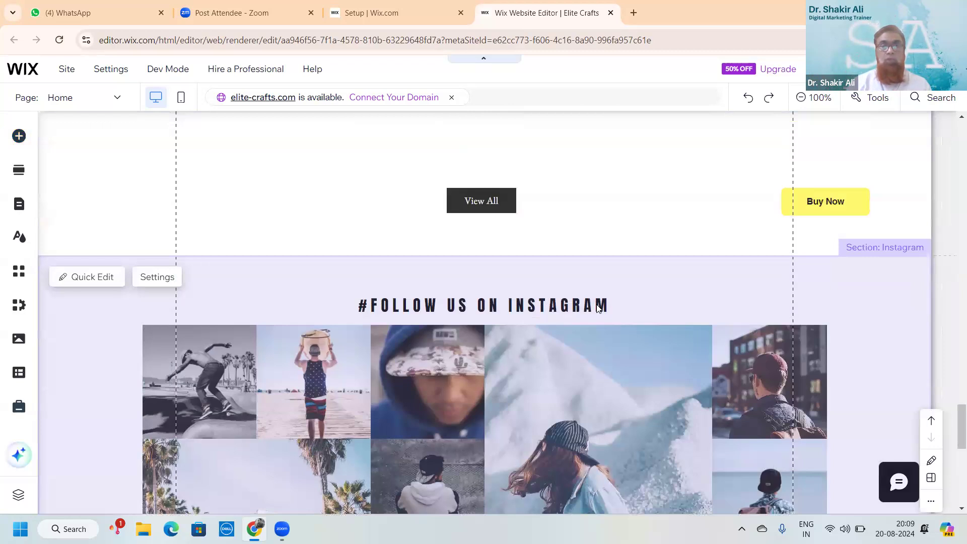
scroll(599, 308, "up", 6)
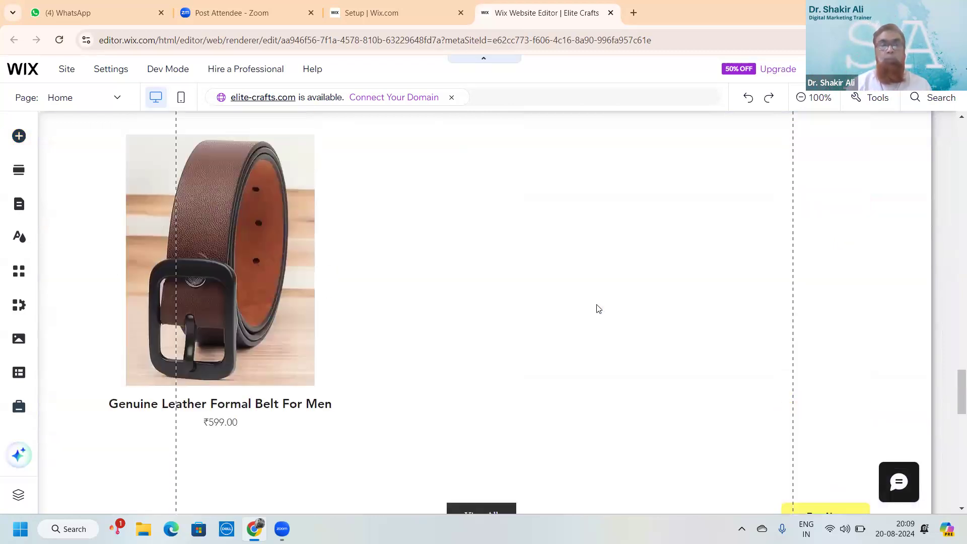
scroll(598, 309, "up", 15)
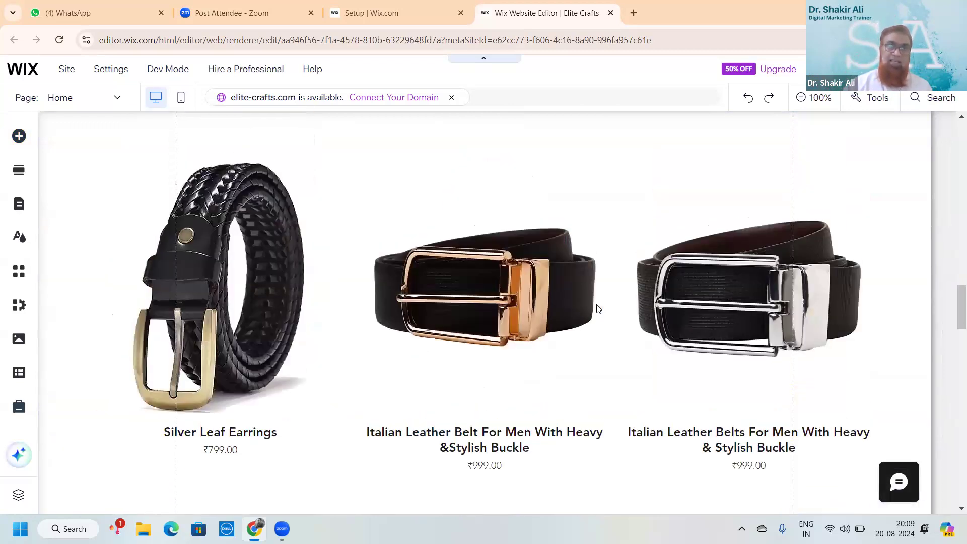
scroll(598, 308, "down", 15)
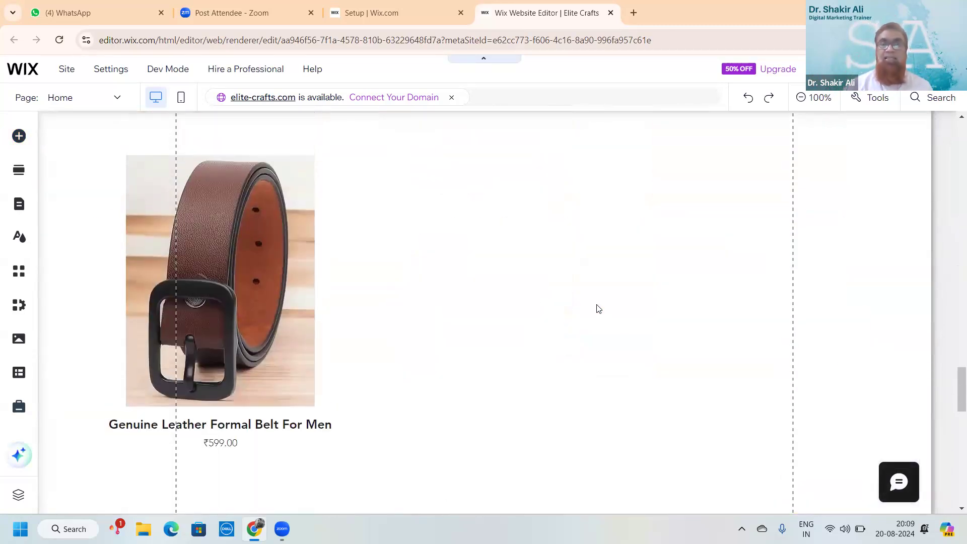
scroll(598, 308, "up", 10)
scroll(598, 308, "up", 4)
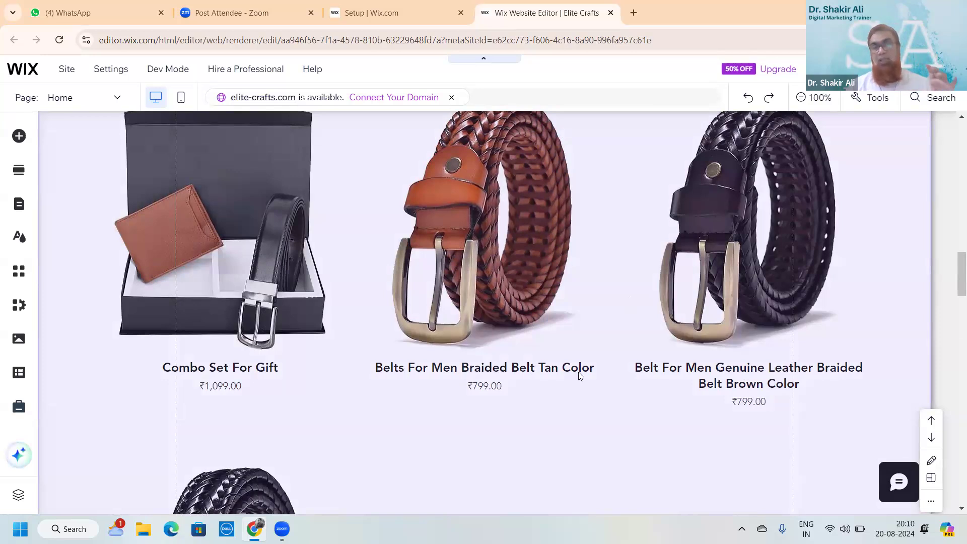
scroll(579, 375, "down", 6)
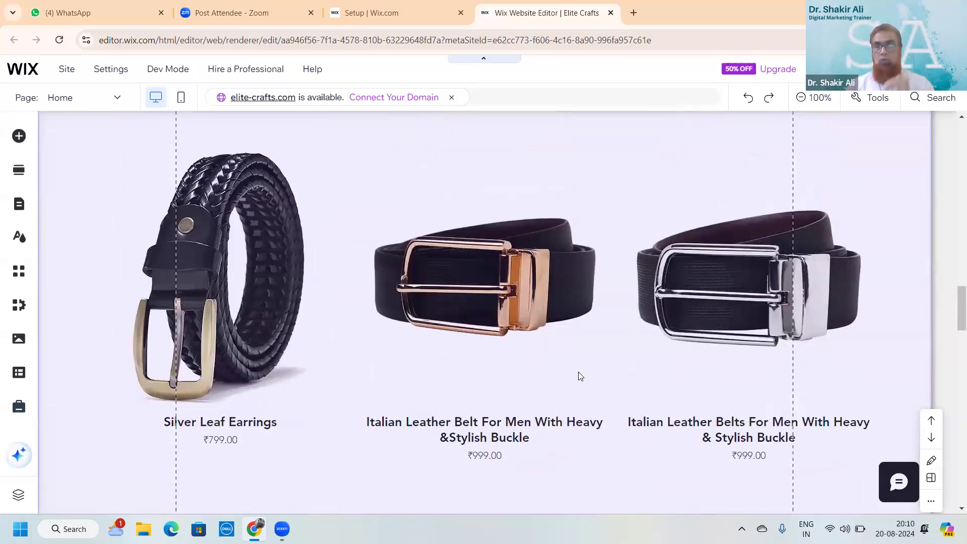
scroll(579, 376, "down", 4)
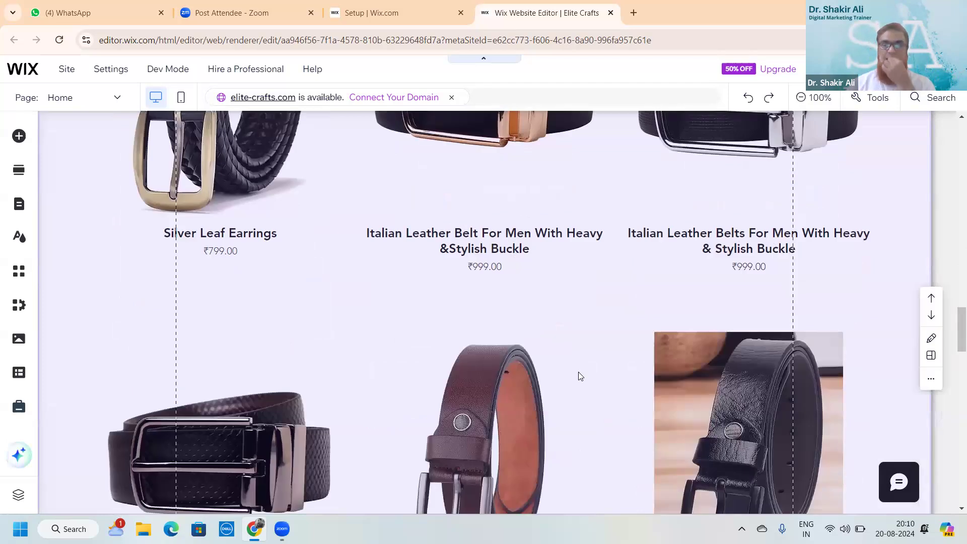
scroll(578, 375, "down", 3)
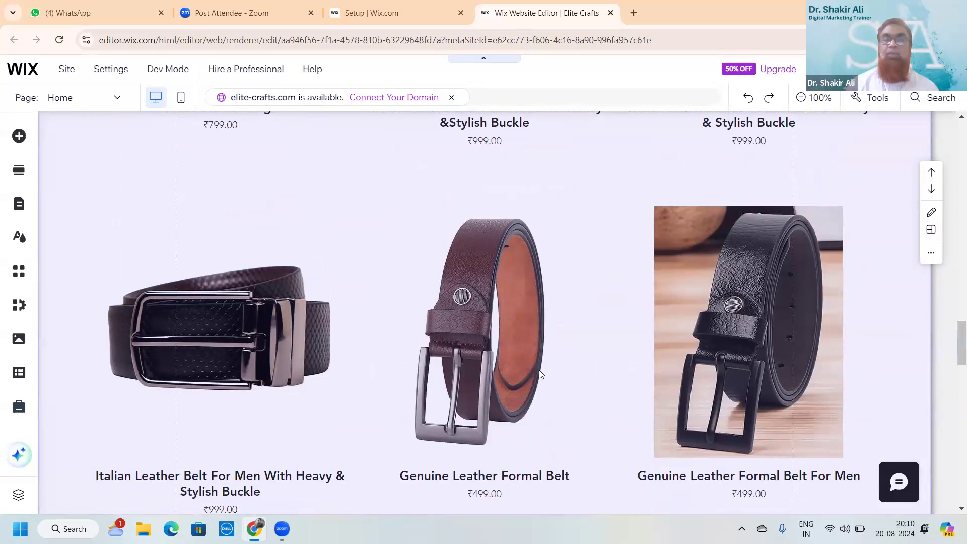
scroll(540, 373, "up", 15)
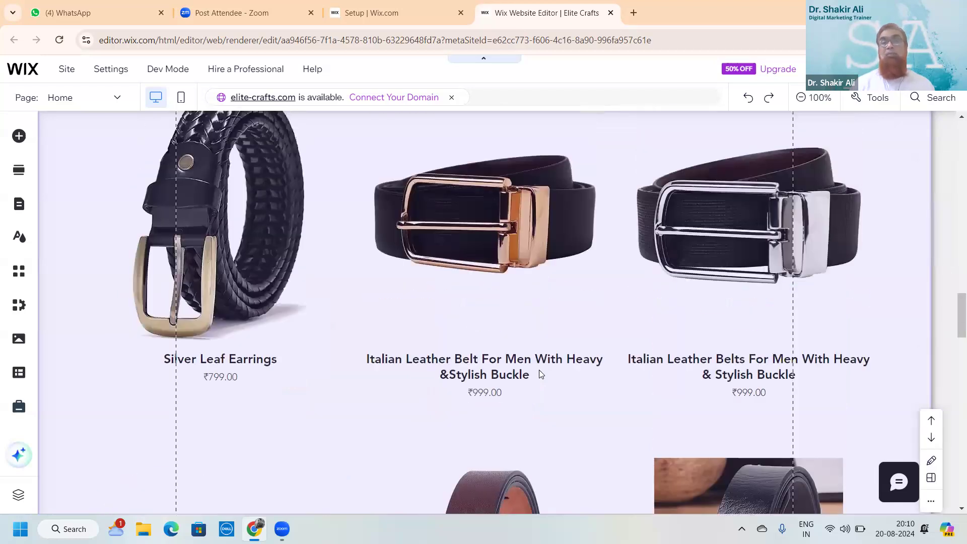
scroll(540, 374, "up", 5)
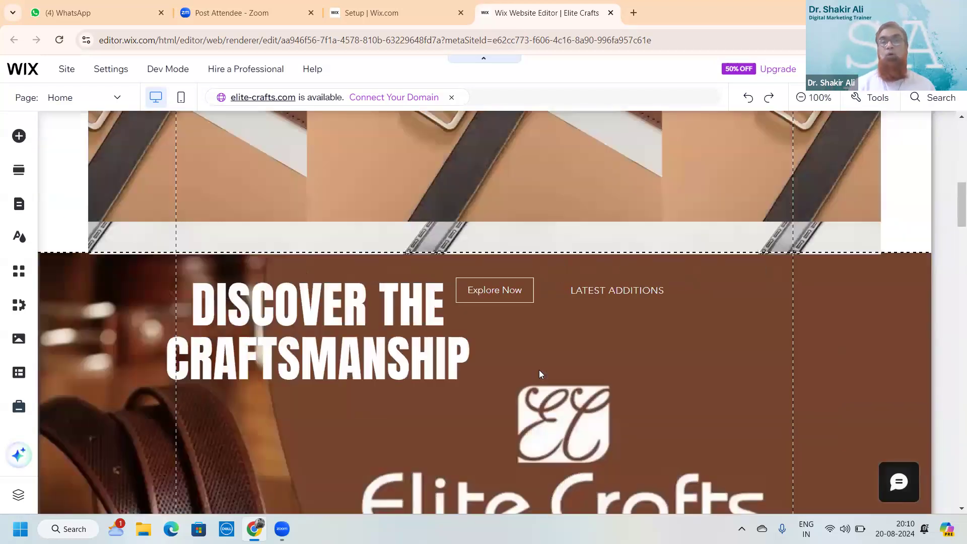
scroll(539, 373, "up", 8)
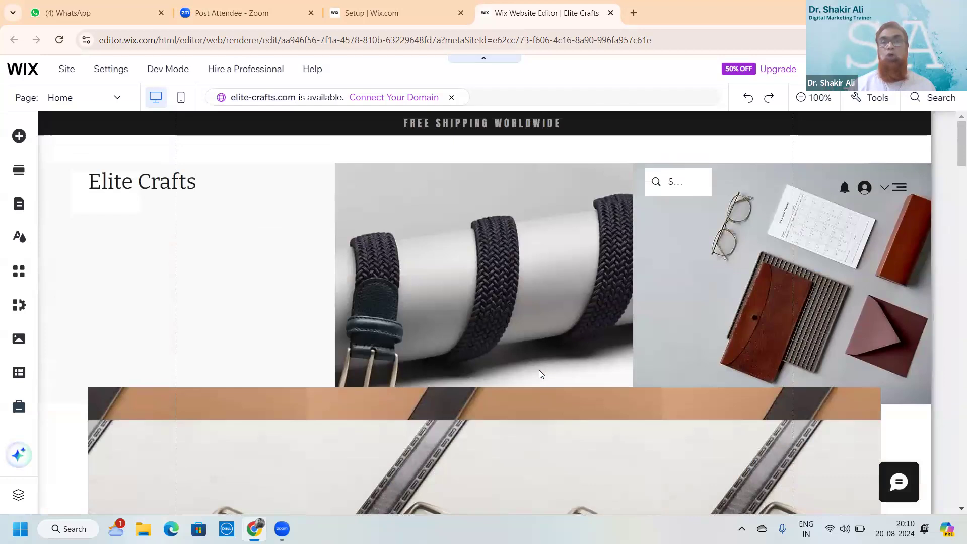
Drag the 'Elite Crafts' title slightly right and down into the header's Column 1
left_click(244, 272)
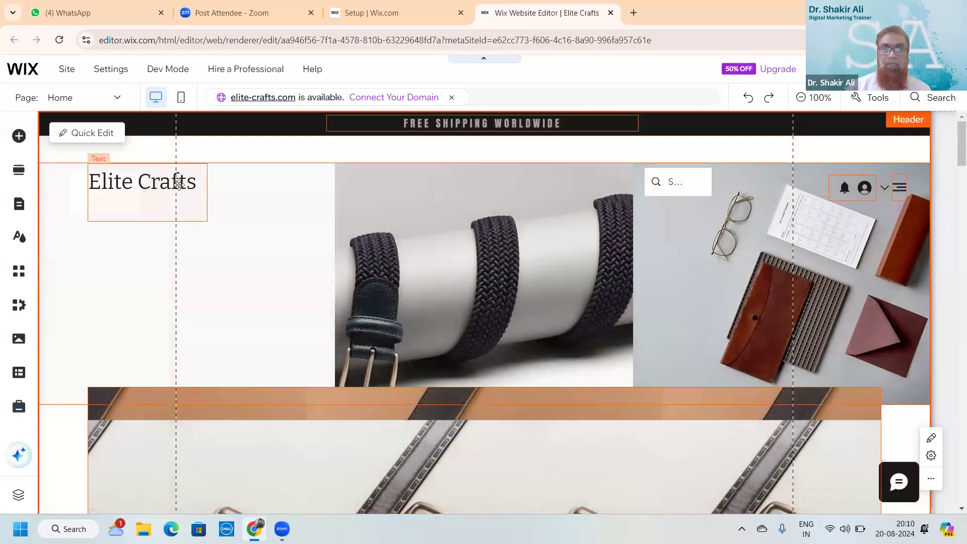
left_click_drag(168, 194, 226, 189)
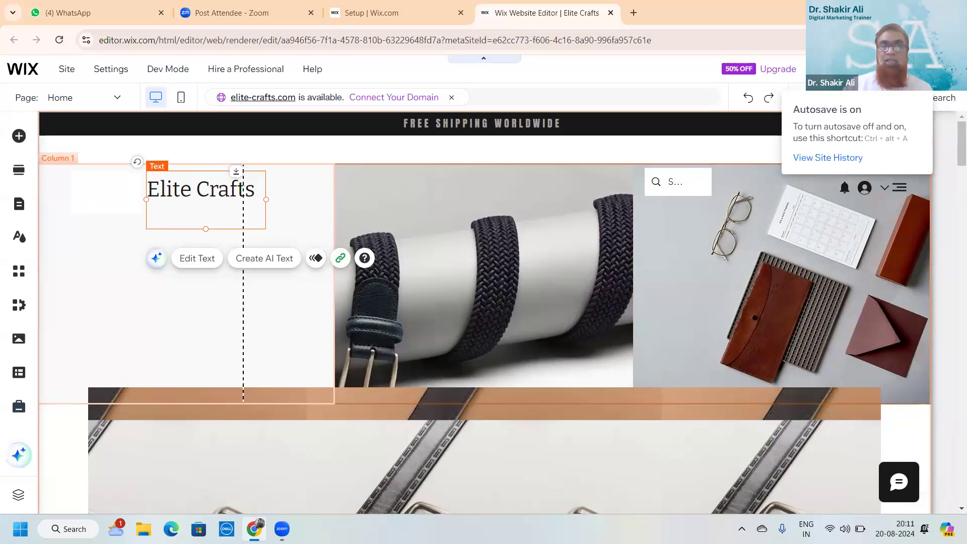
Save the site and publish it live, dismissing the Congratulations dialog
left_click(830, 69)
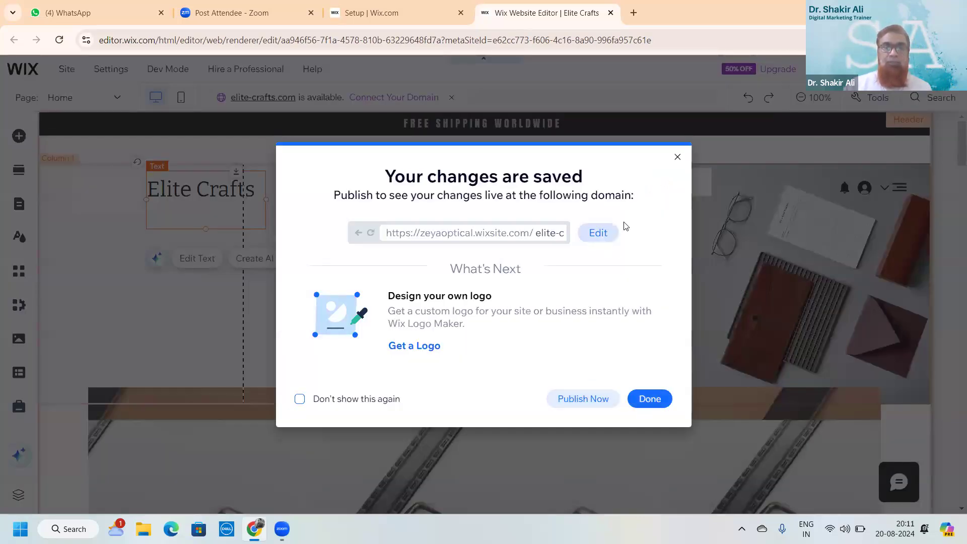
left_click(592, 400)
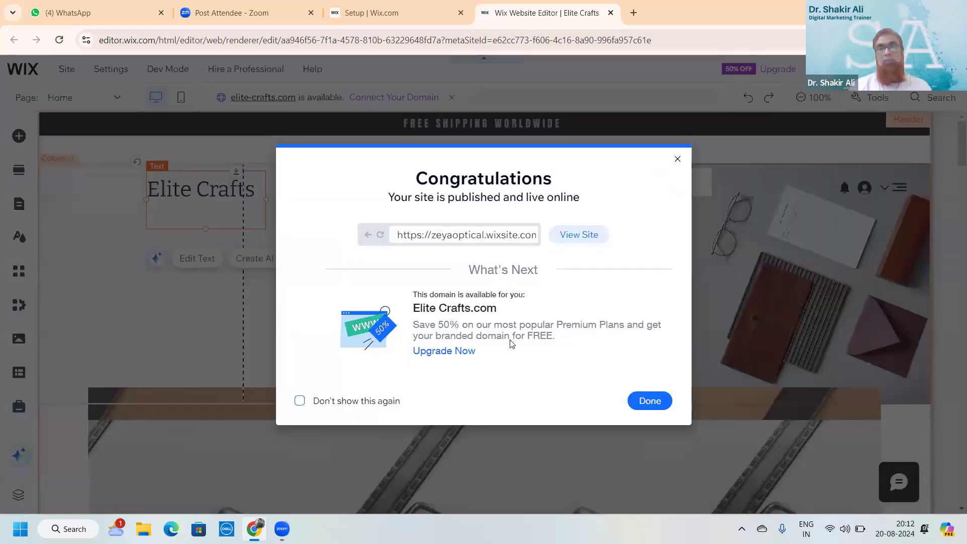
left_click(650, 401)
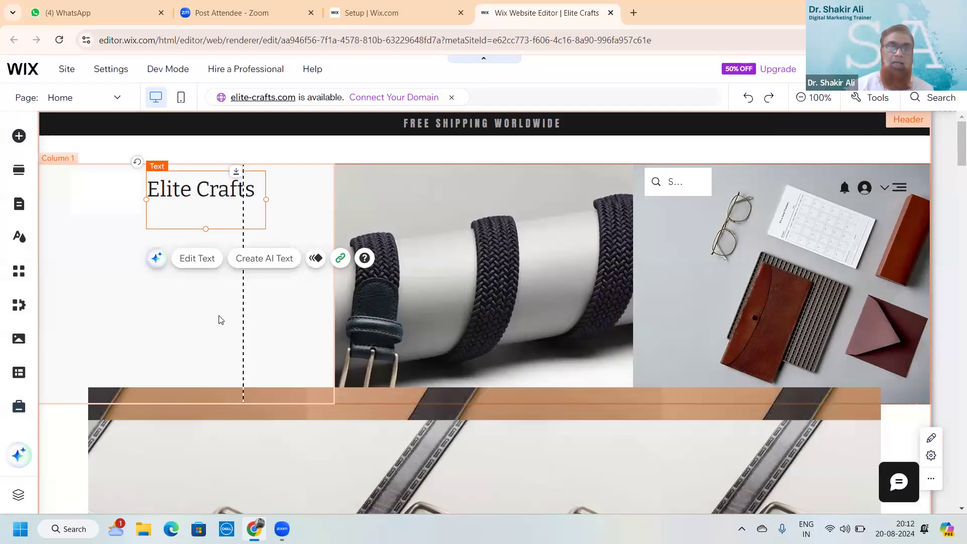
left_click(18, 136)
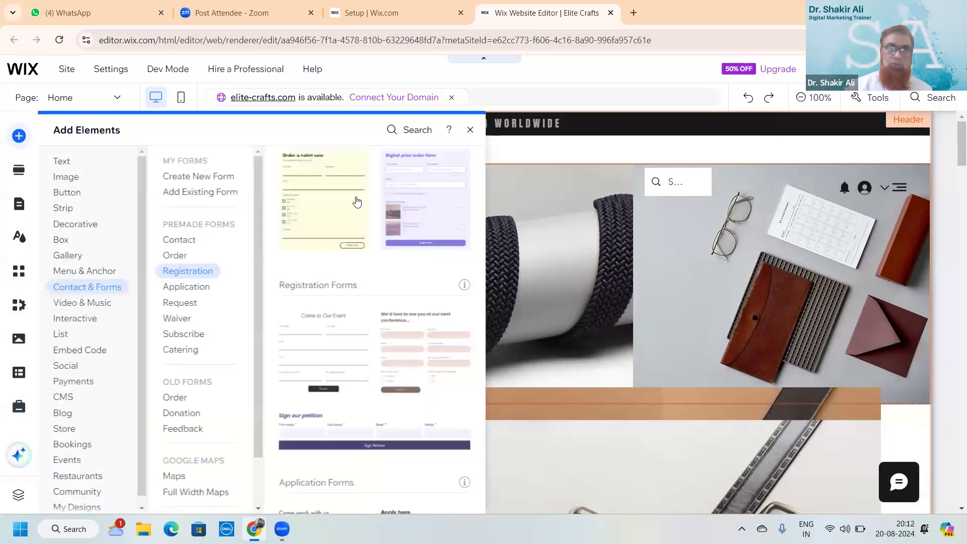
left_click(470, 131)
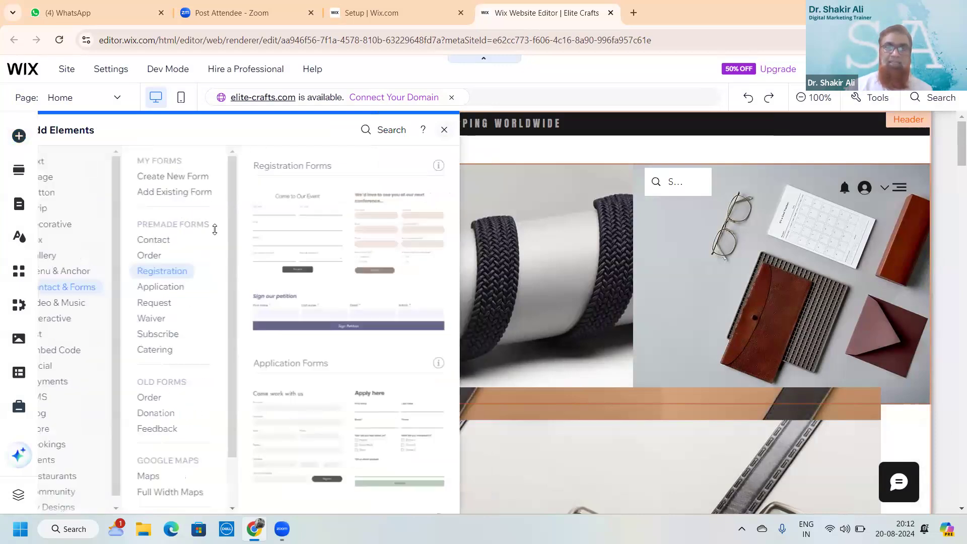
left_click(102, 214)
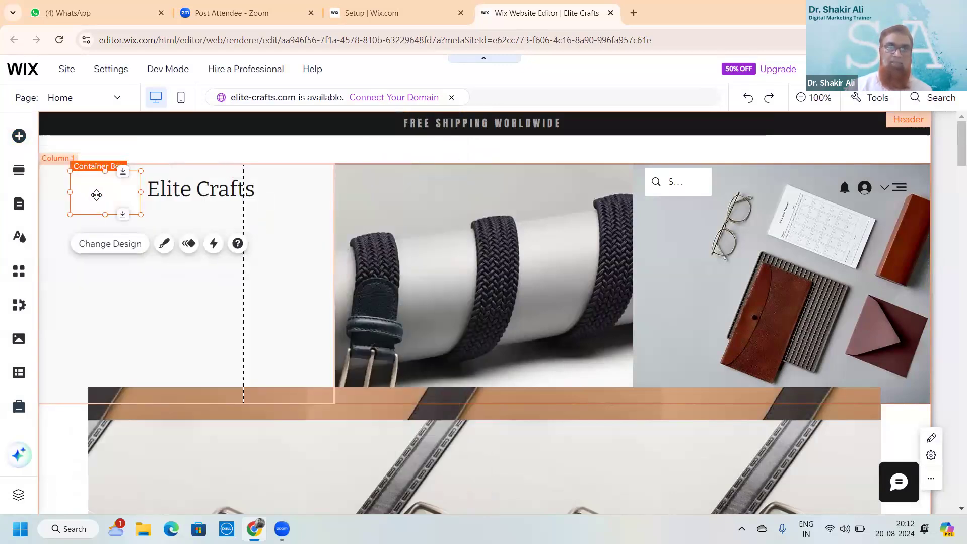
double_click(97, 196)
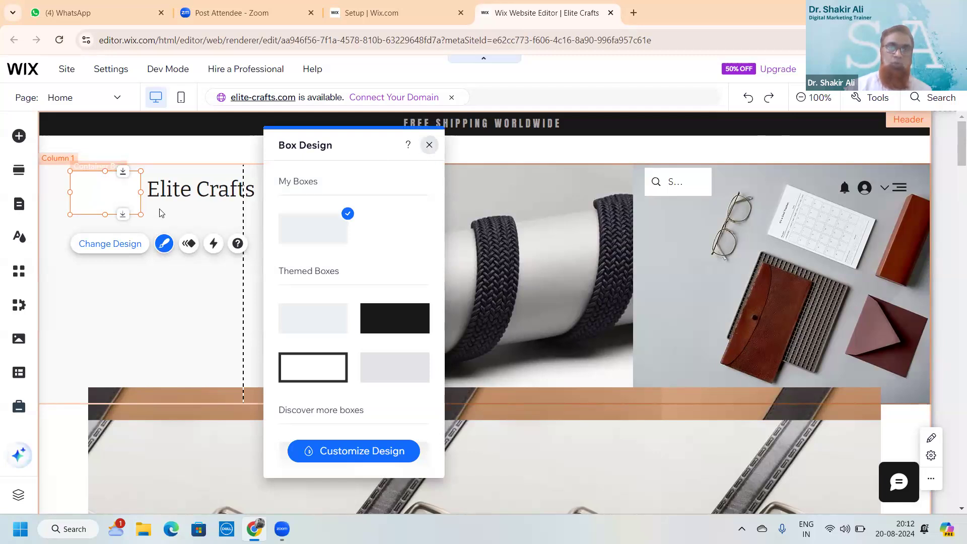
left_click(104, 192)
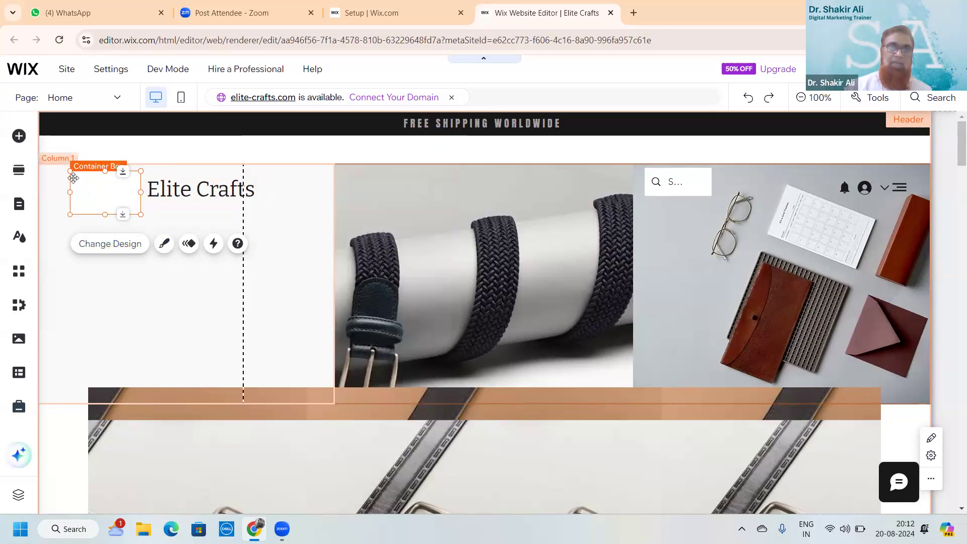
Open the Upload Media dialog through Add Elements > Image > Upload Images
left_click(22, 137)
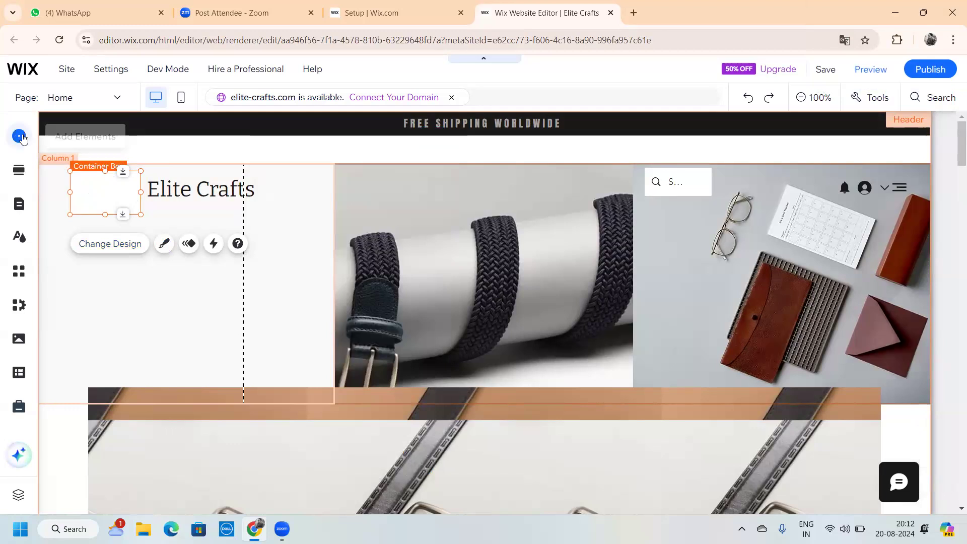
left_click(23, 138)
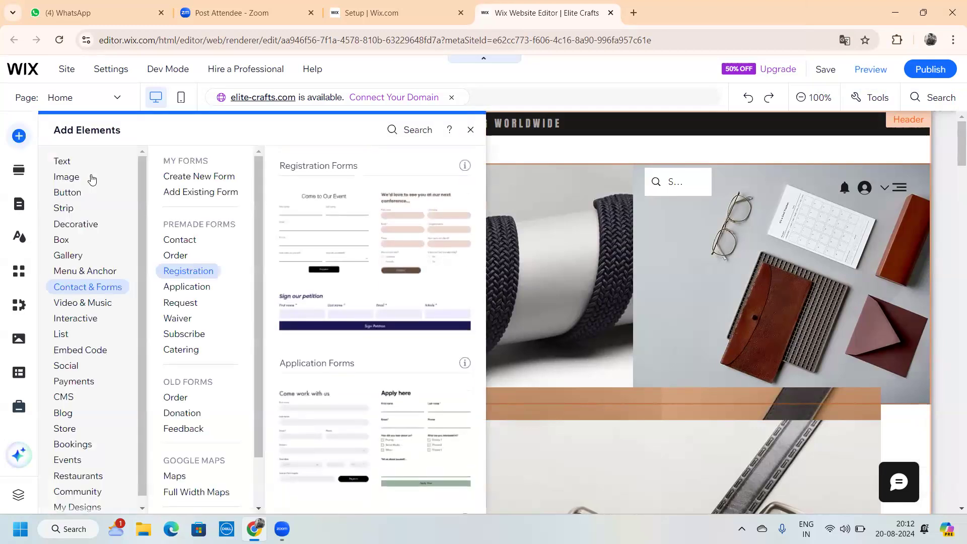
left_click(81, 179)
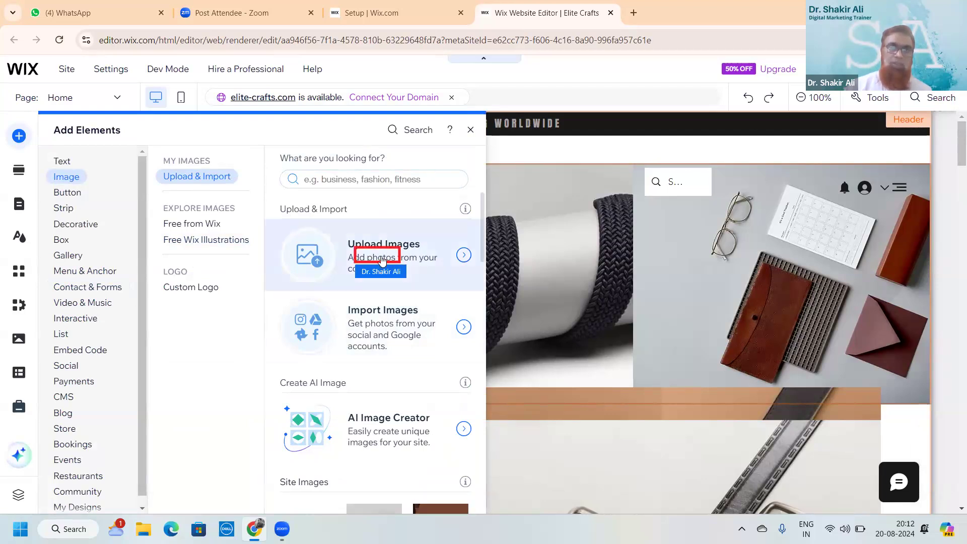
left_click(466, 259)
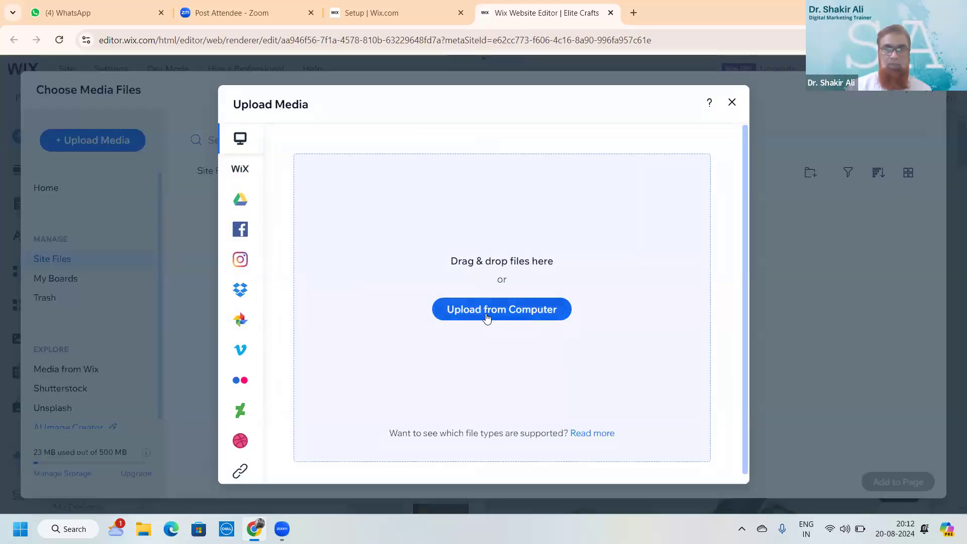
Upload the second EC logo file from Downloads and add it to the page
left_click(487, 316)
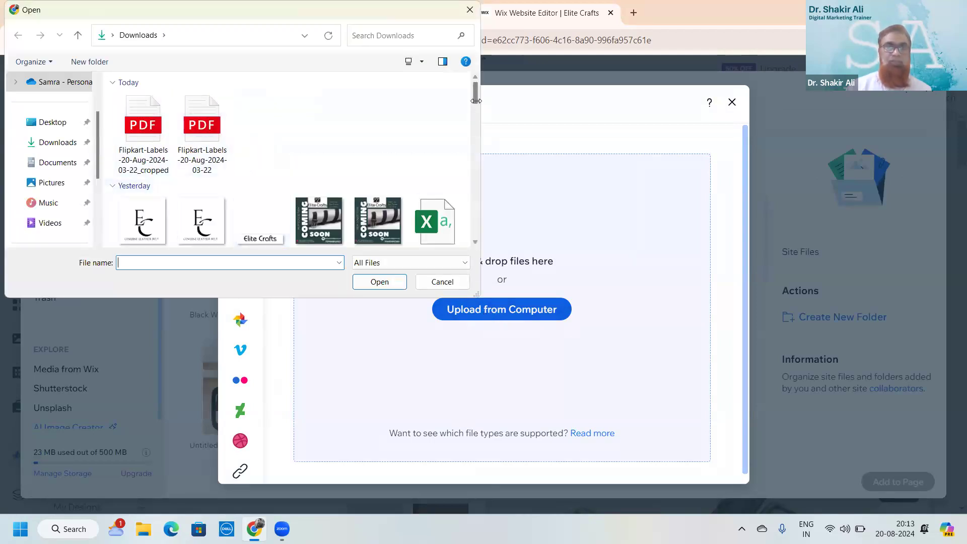
double_click(199, 229)
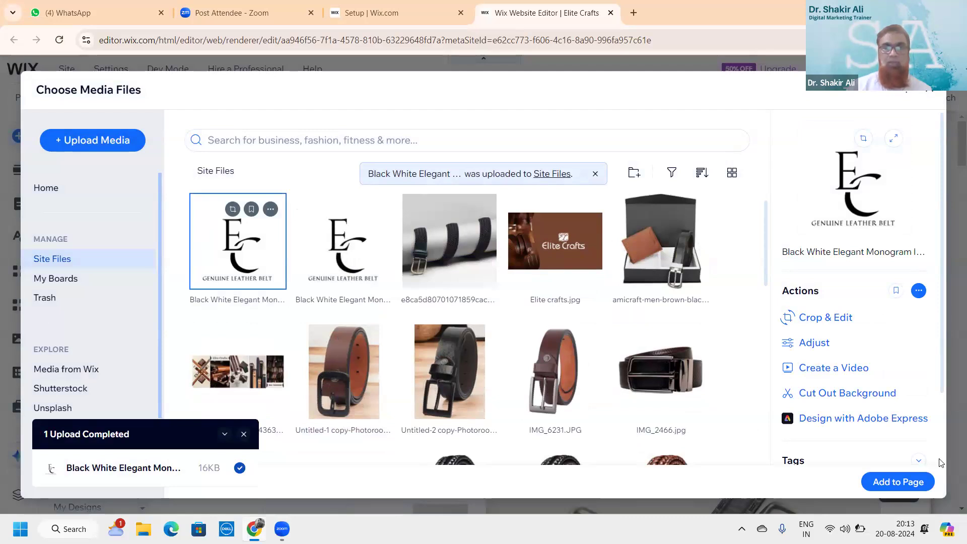
scroll(939, 462, "down", 2)
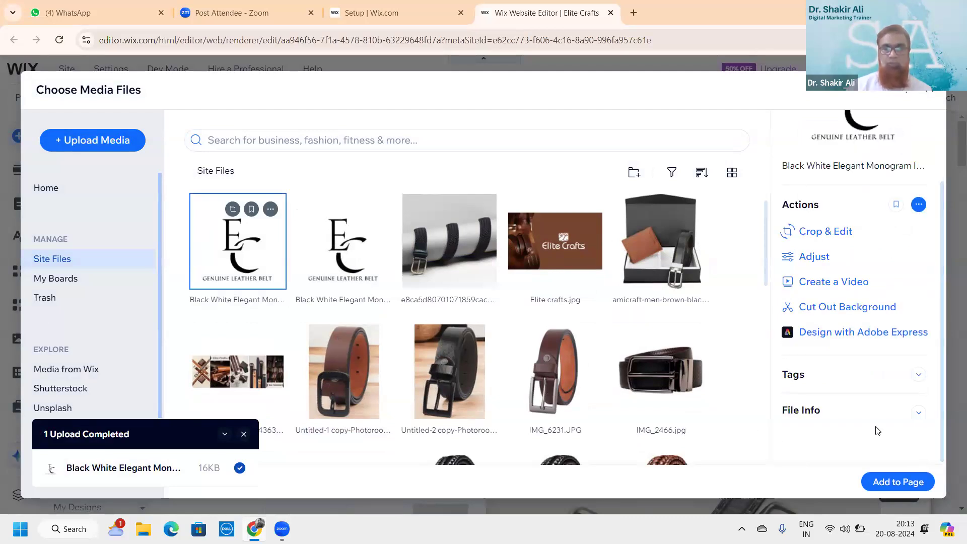
left_click(911, 488)
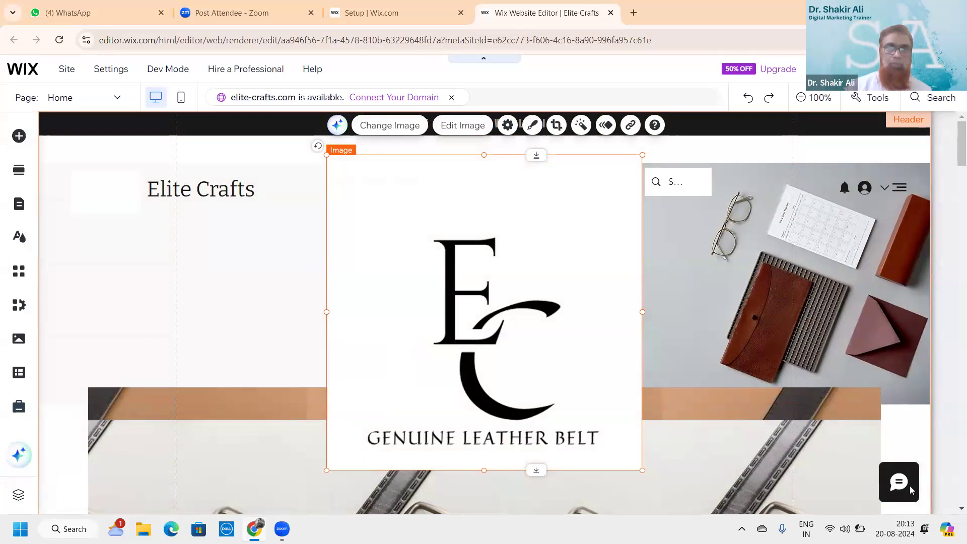
Shrink the EC logo to 84x84 in Column 1 and nudge the Elite Crafts title beside it
scroll(909, 485, "down", 1)
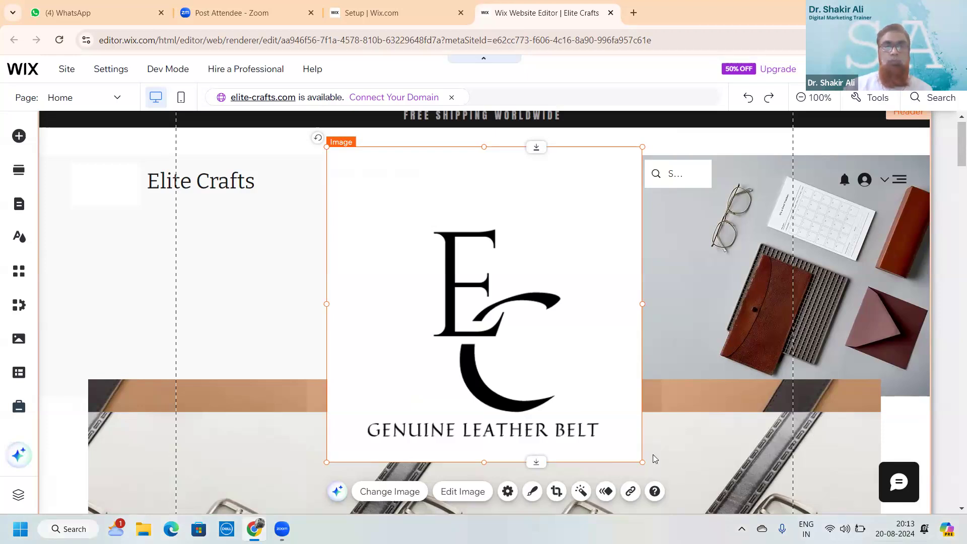
left_click_drag(640, 460, 373, 211)
left_click_drag(343, 182, 104, 192)
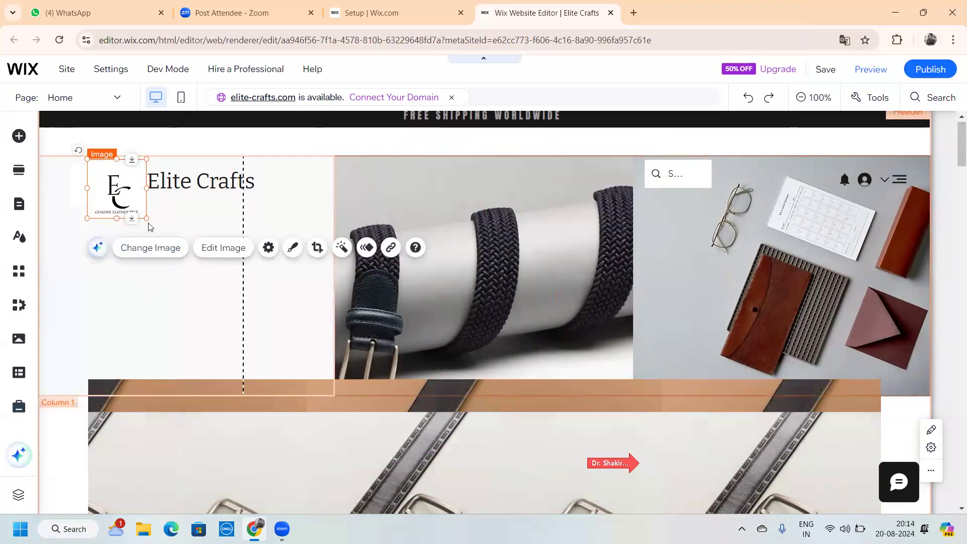
left_click_drag(145, 217, 137, 209)
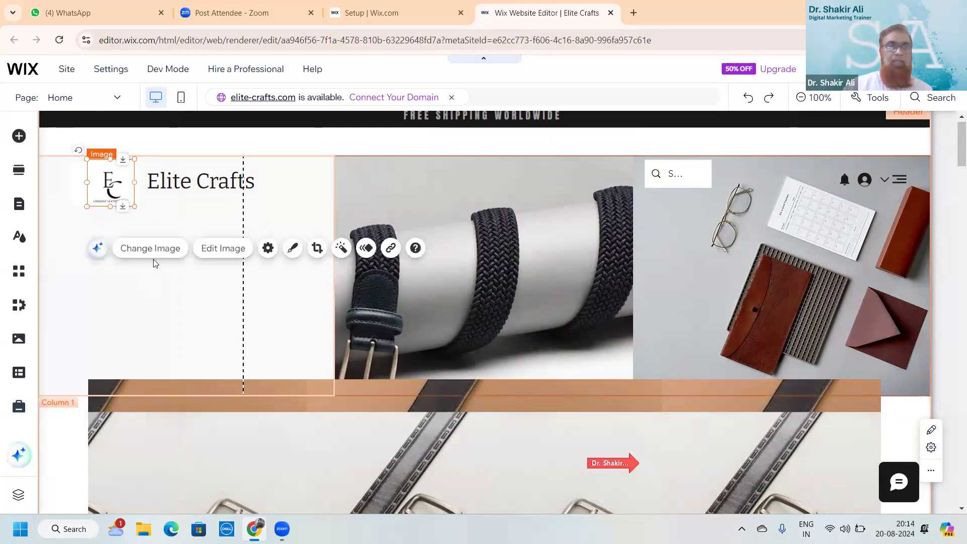
left_click(163, 292)
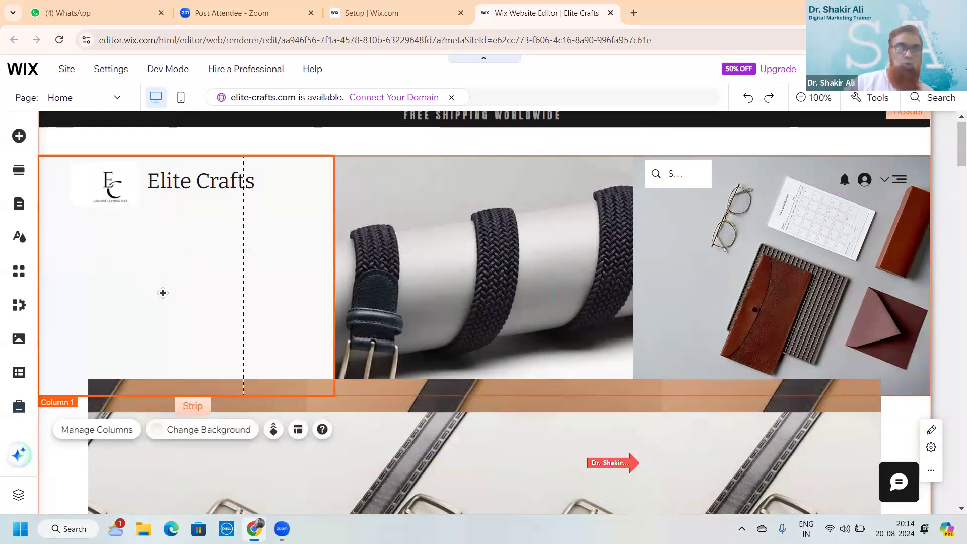
mouse_move(193, 183)
left_mouse_down()
mouse_move(186, 197)
mouse_move(191, 189)
left_mouse_up()
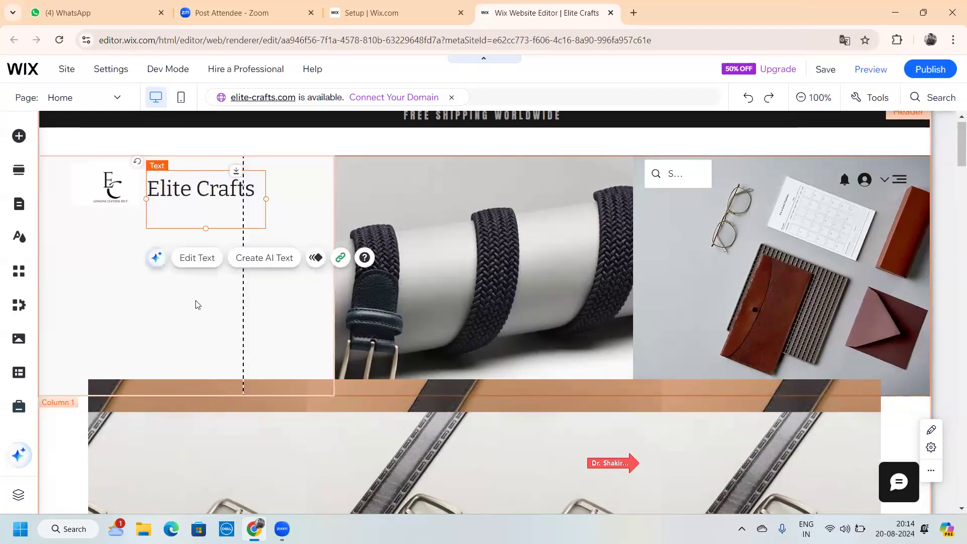
left_click(196, 304)
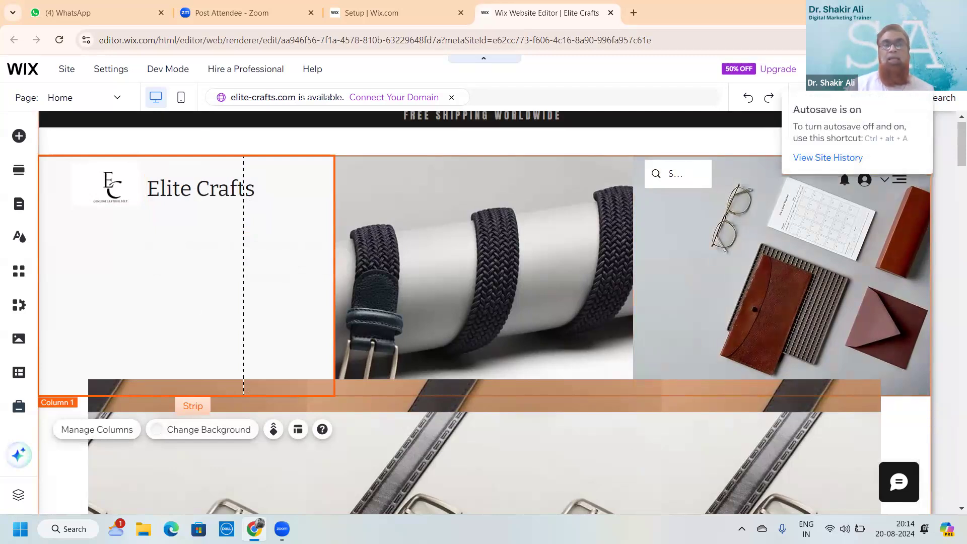
Save with Ctrl+S and publish the site with the new EC logo live
key("ctrl+s")
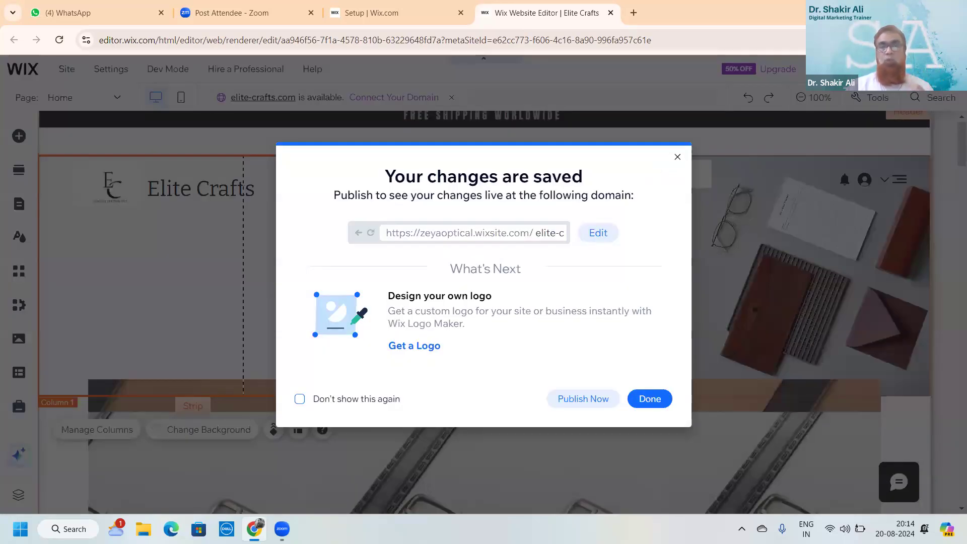
left_click(569, 402)
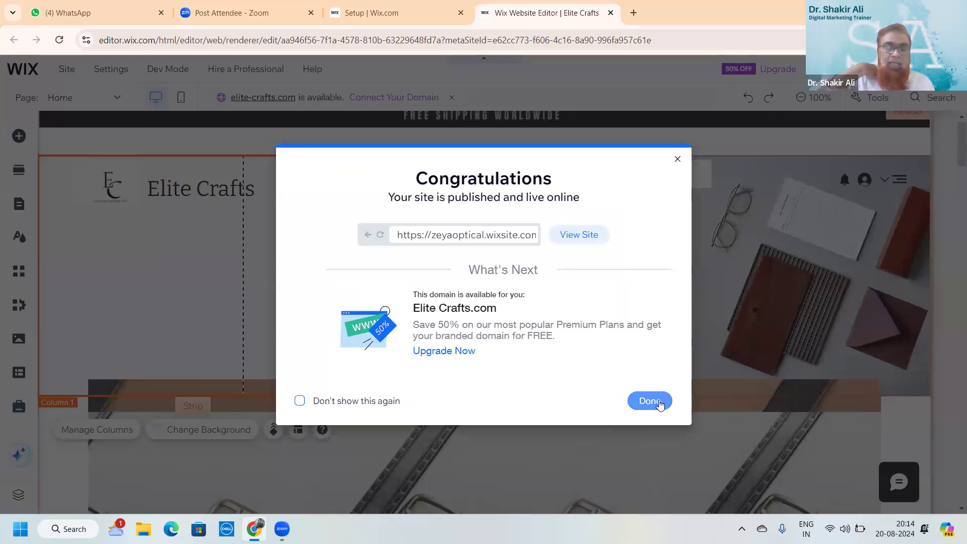
left_click(650, 400)
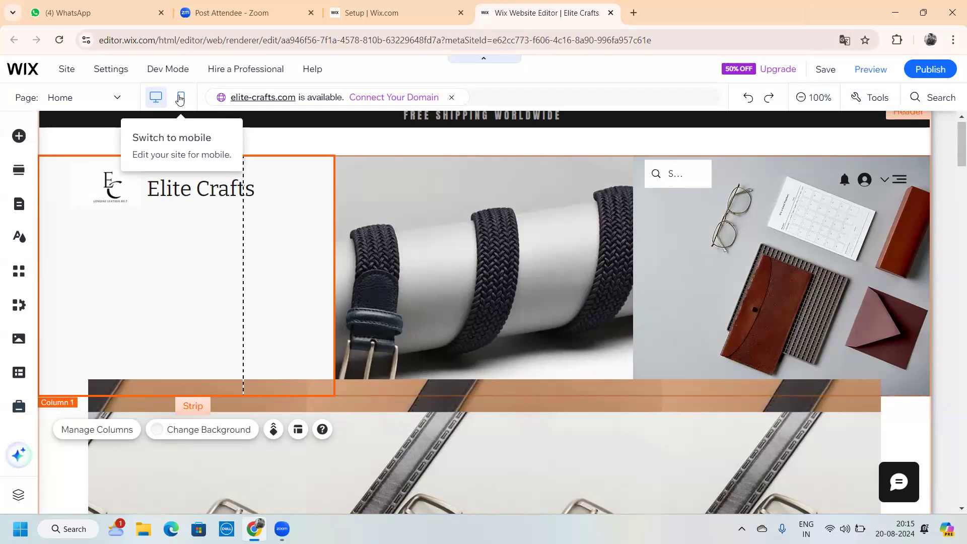
left_click(180, 100)
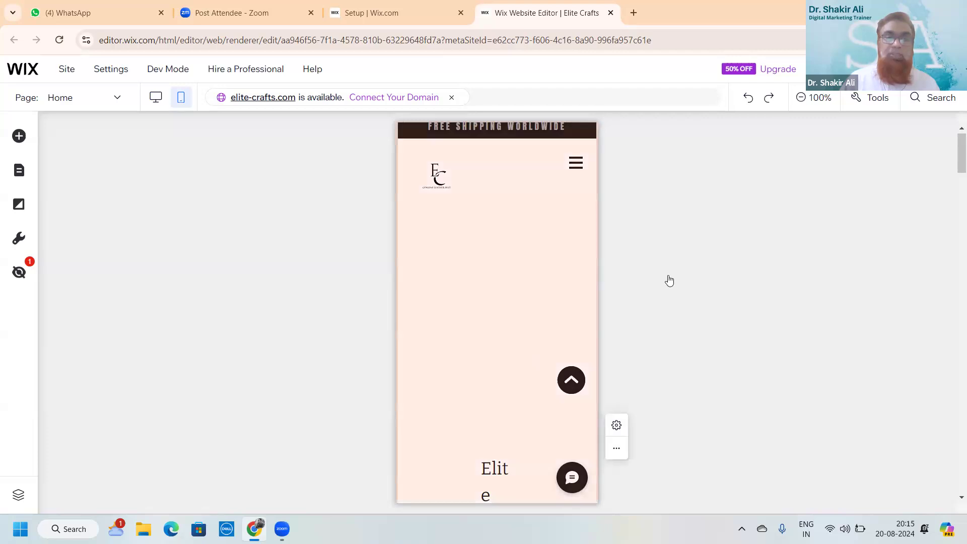
scroll(693, 307, "down", 3)
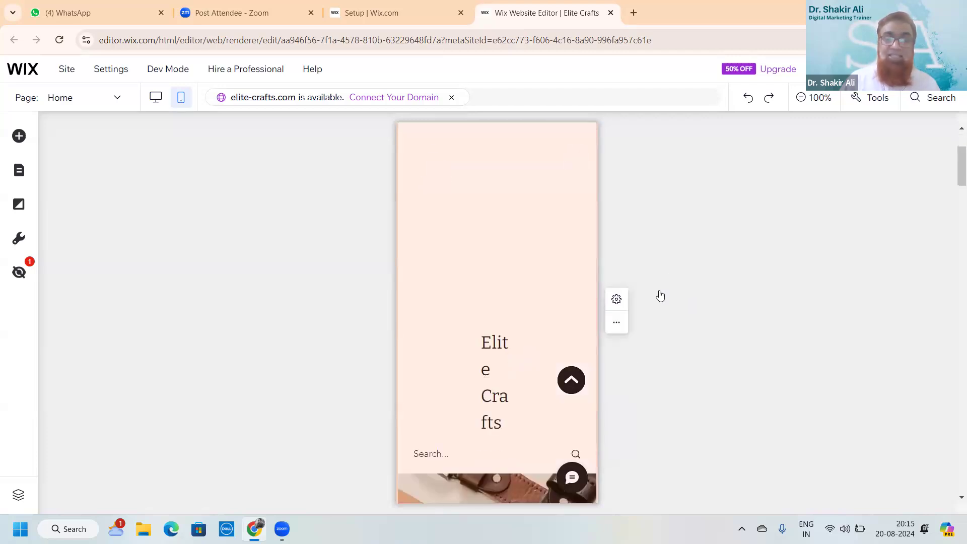
scroll(660, 296, "up", 3)
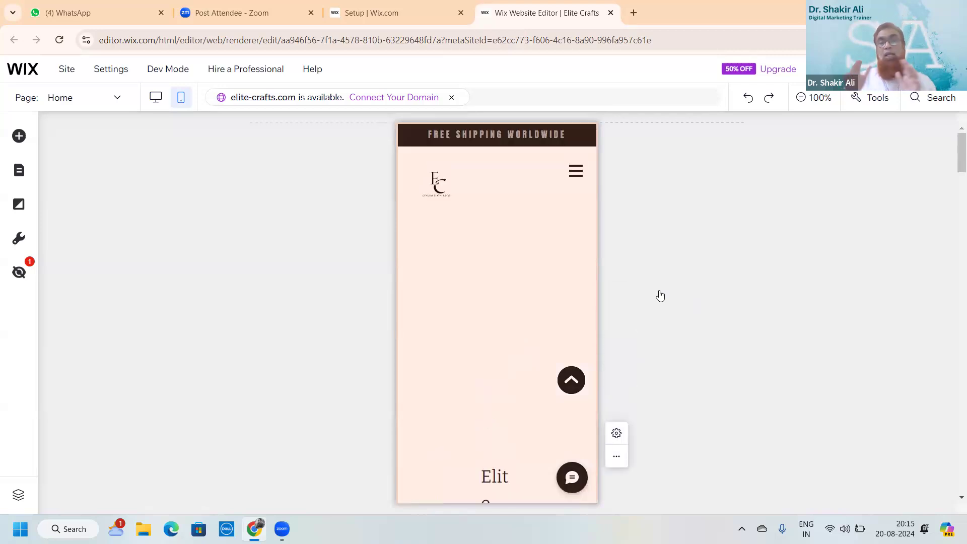
scroll(660, 296, "down", 4)
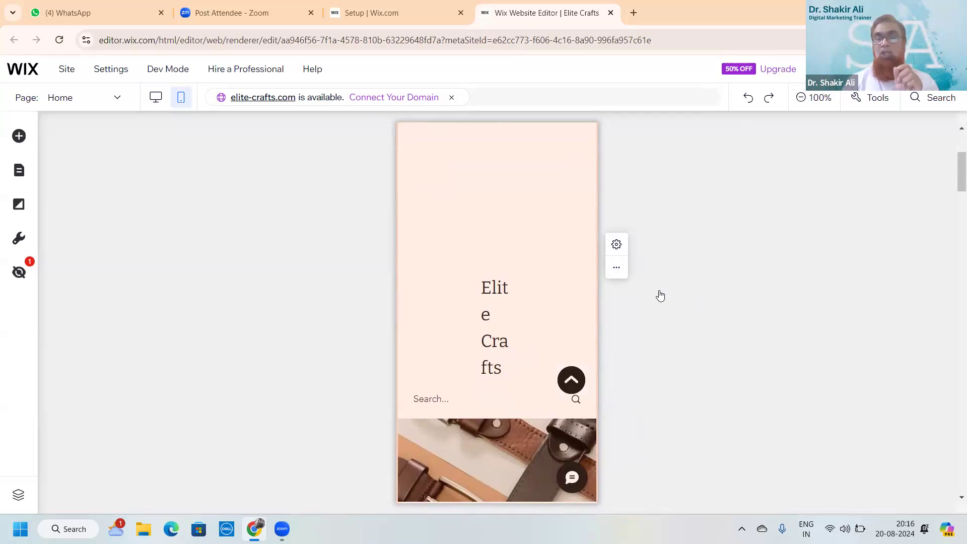
scroll(661, 297, "up", 4)
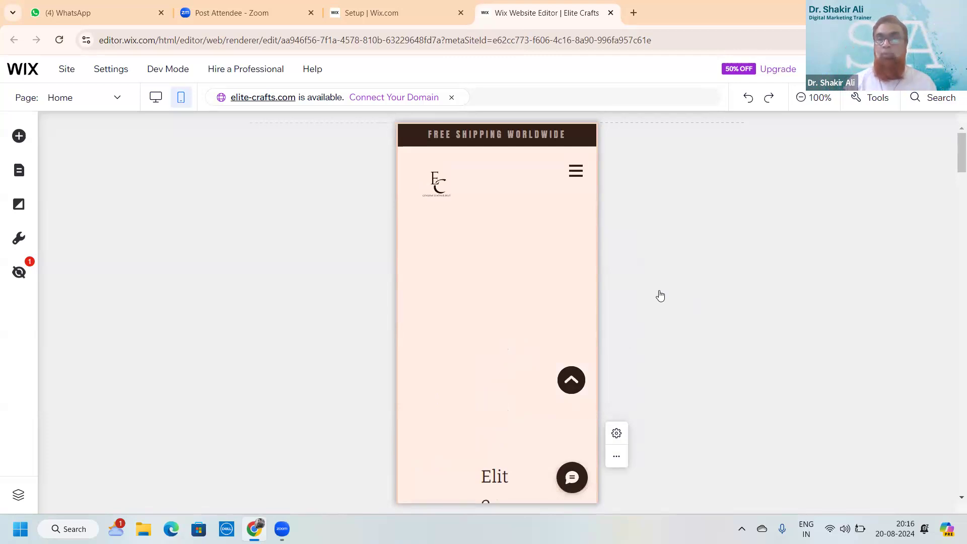
scroll(660, 296, "down", 3)
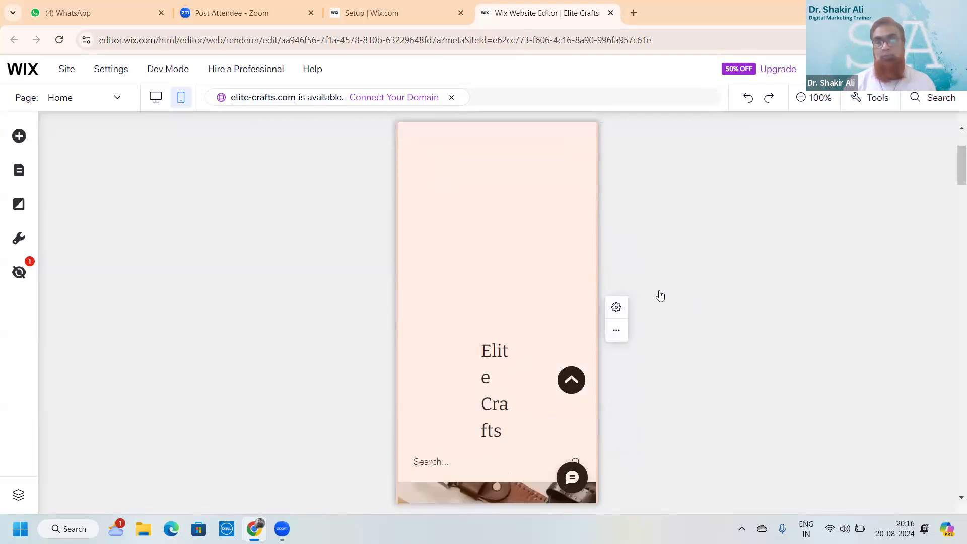
scroll(661, 296, "down", 4)
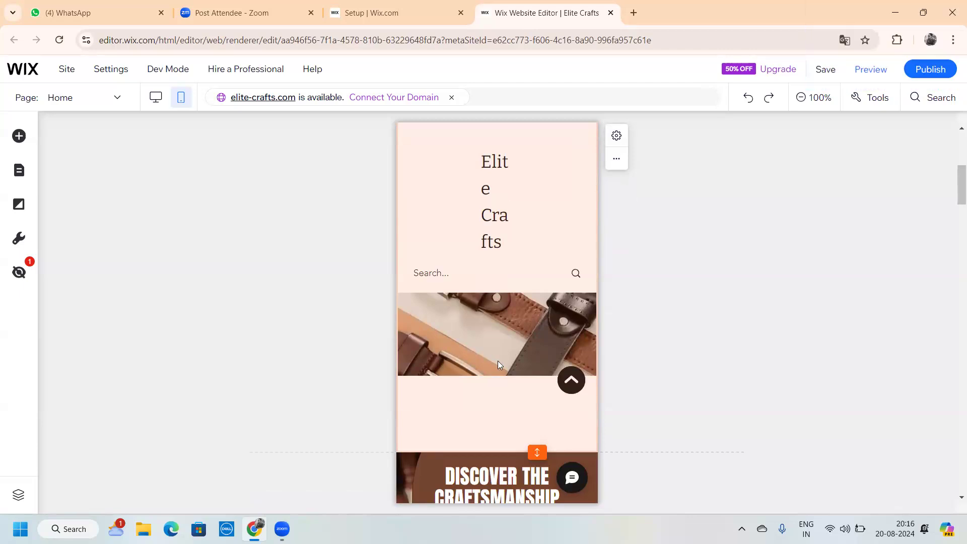
left_click(156, 104)
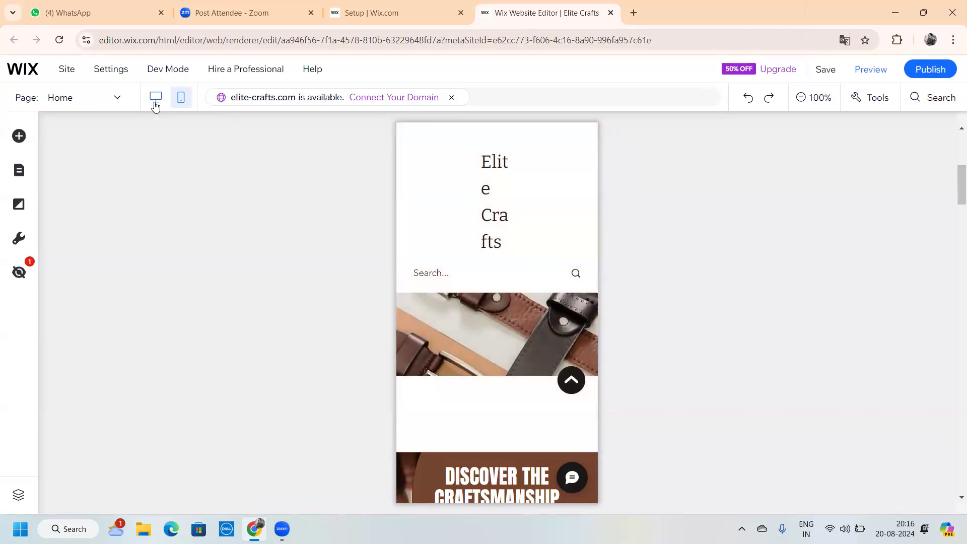
left_click(156, 103)
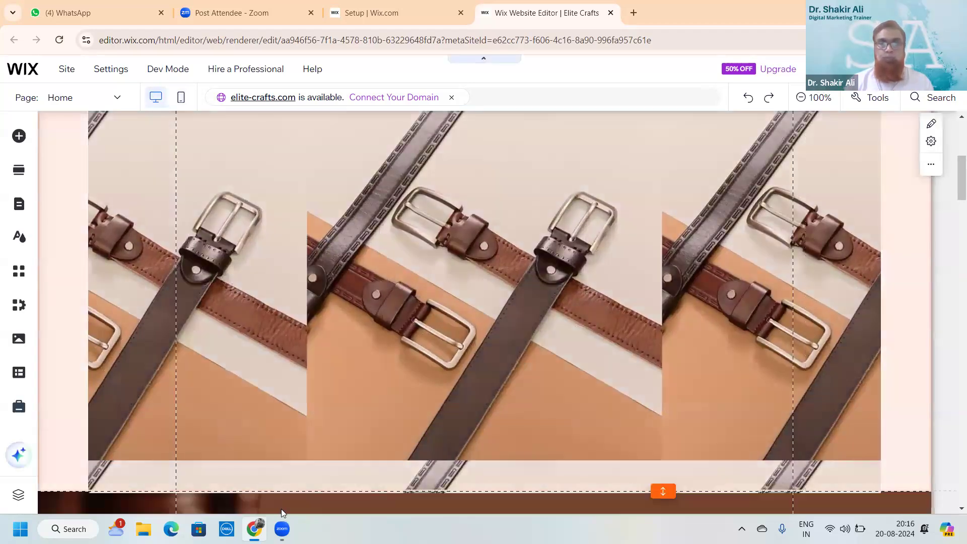
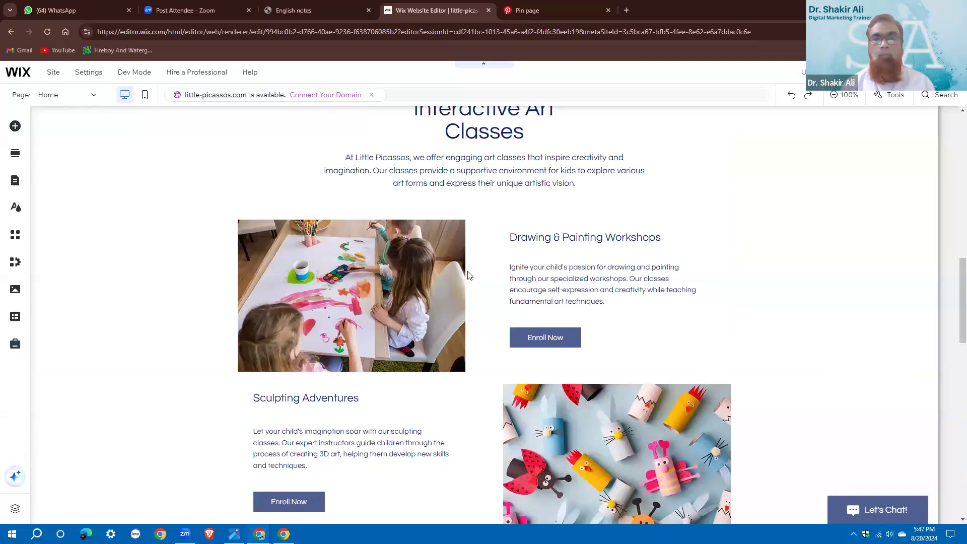
Return to the Home page header and select the Little Picassos logo
scroll(468, 275, "up", 5)
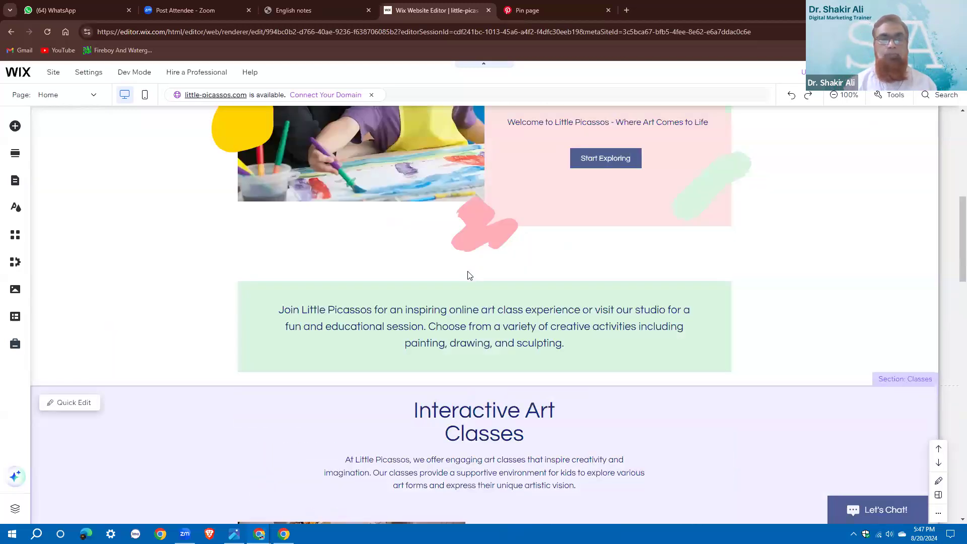
scroll(467, 275, "up", 5)
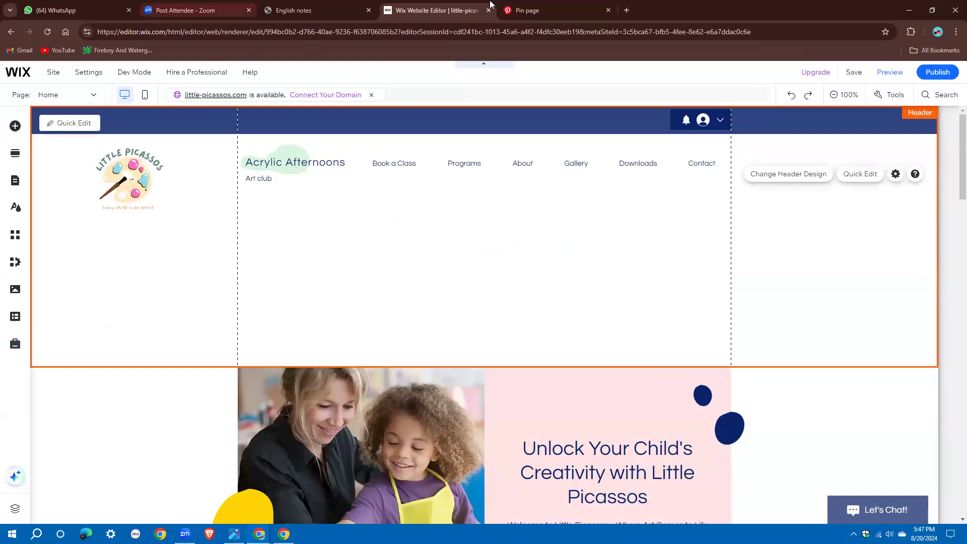
scroll(468, 348, "down", 5)
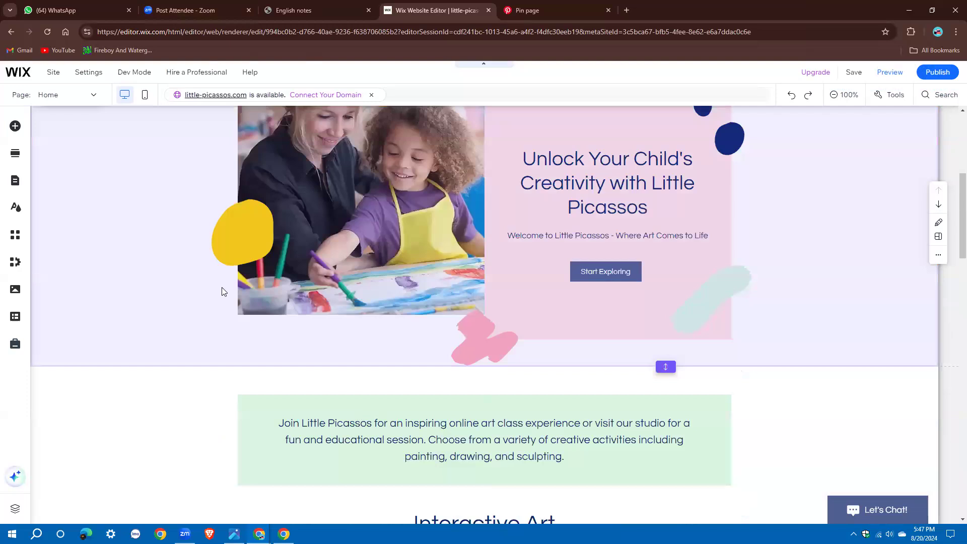
scroll(78, 199, "up", 3)
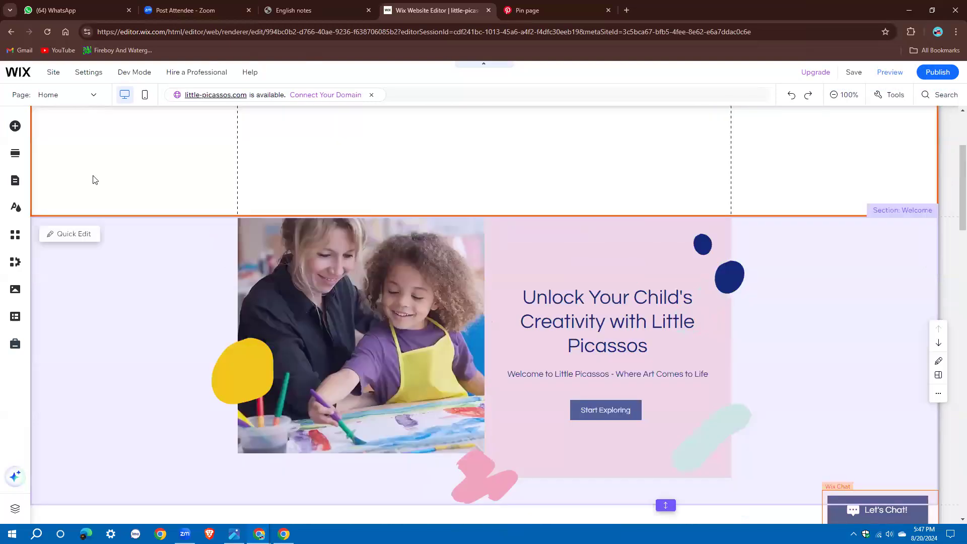
scroll(136, 208, "up", 3)
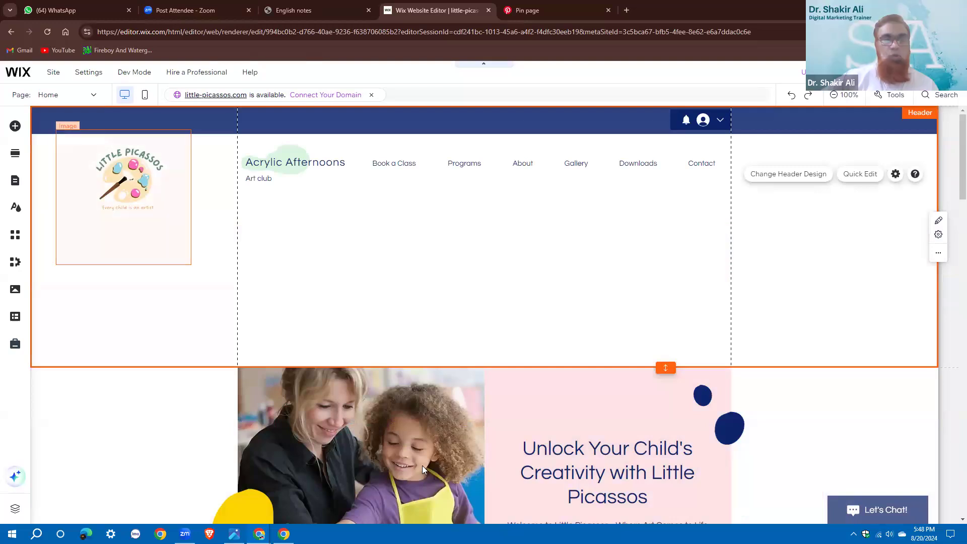
scroll(423, 460, "down", 2)
scroll(424, 454, "up", 2)
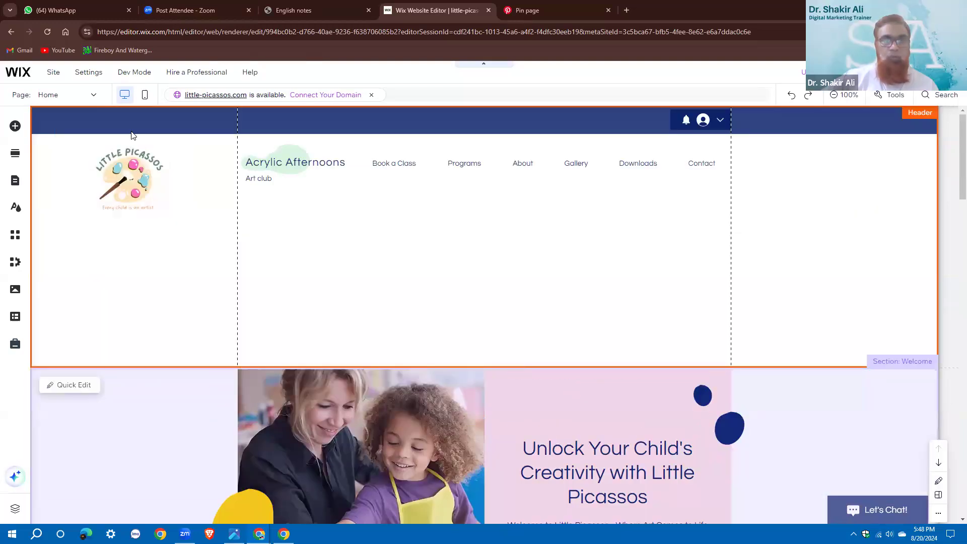
left_click(133, 182)
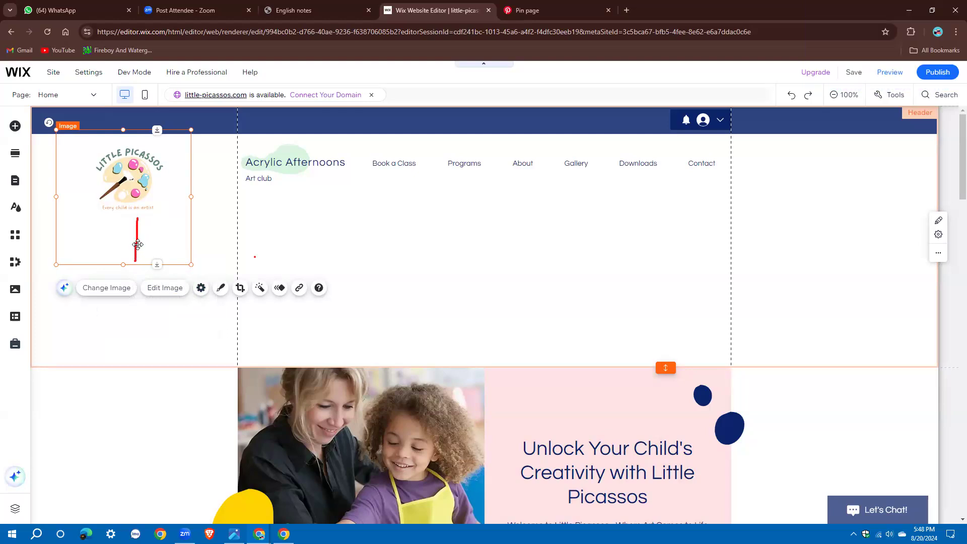
Shrink the Little Picassos logo from its bottom edge and move it slightly lower
mouse_move(137, 264)
left_mouse_down()
mouse_move(140, 216)
mouse_move(136, 257)
left_mouse_up()
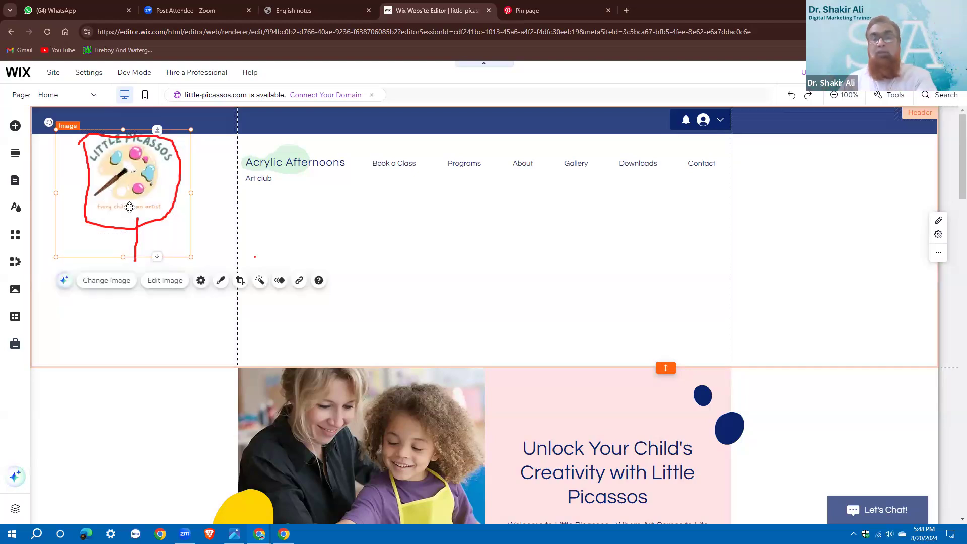
left_click_drag(130, 199, 130, 222)
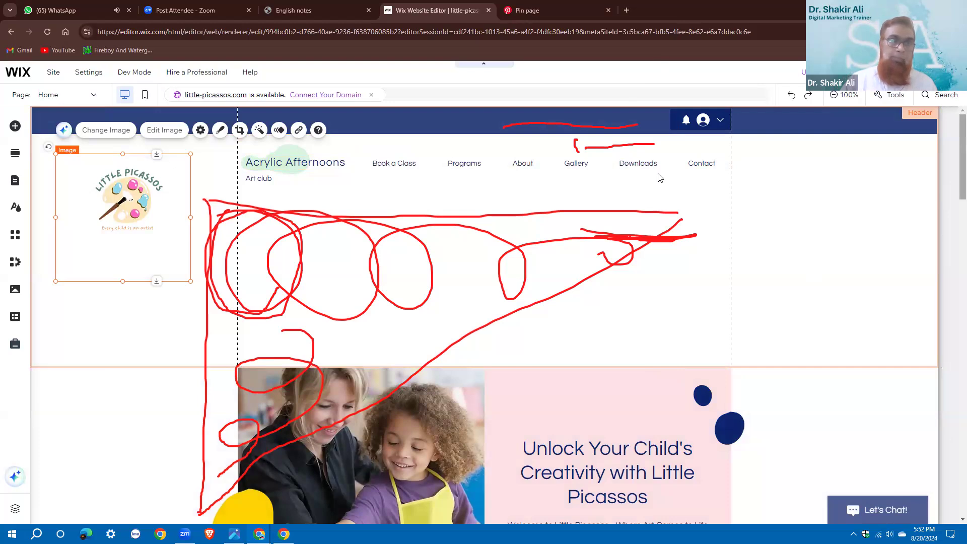
Scroll down to the footer and select it to inspect the Contact Us form
scroll(732, 334, "down", 1)
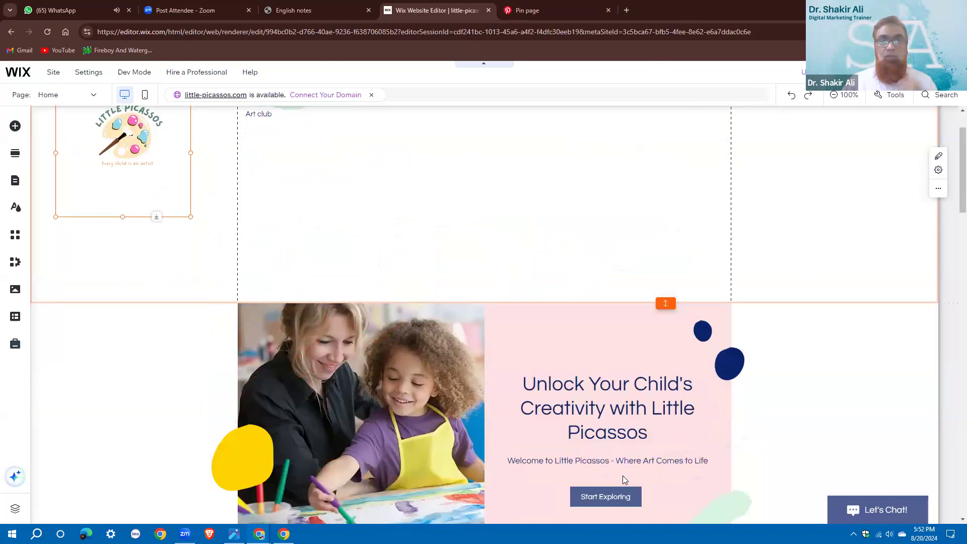
scroll(534, 294, "down", 6)
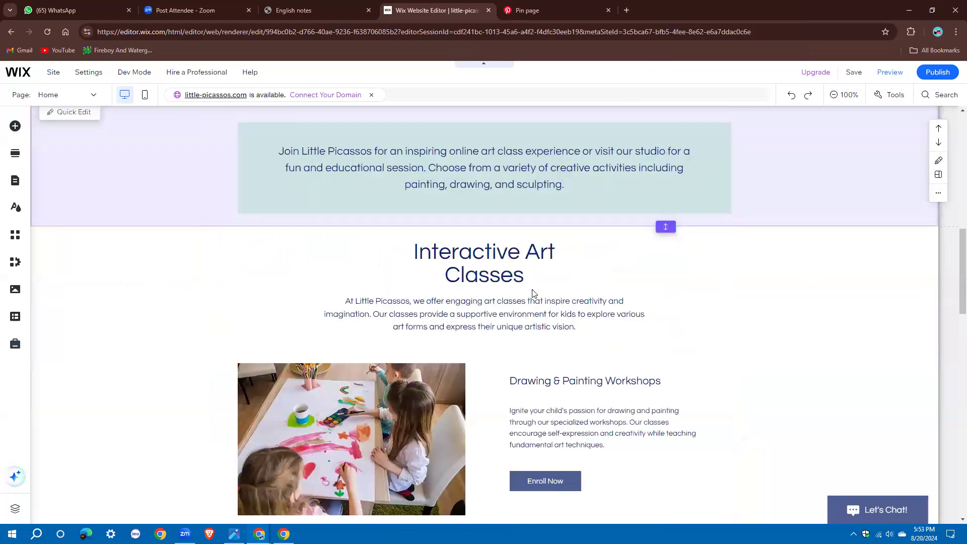
scroll(534, 293, "down", 1)
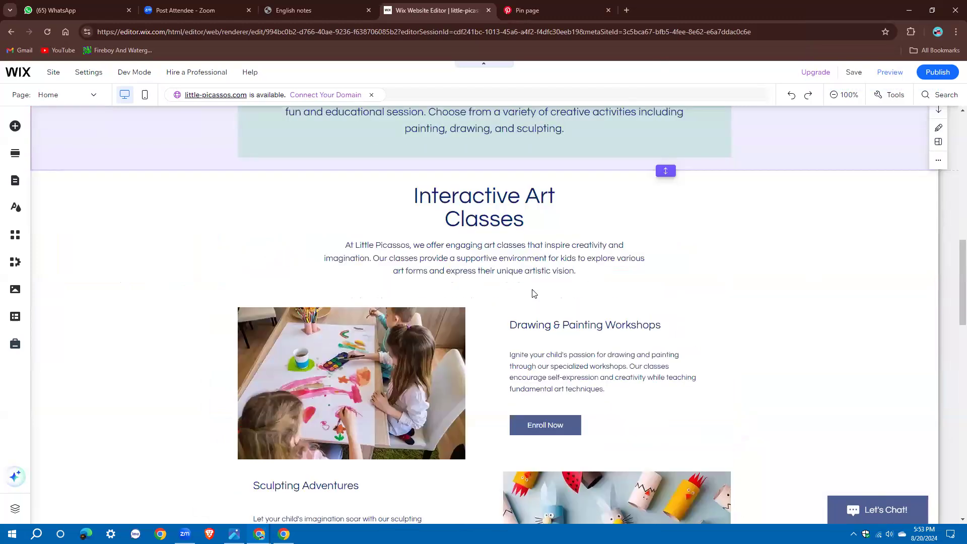
scroll(534, 294, "down", 15)
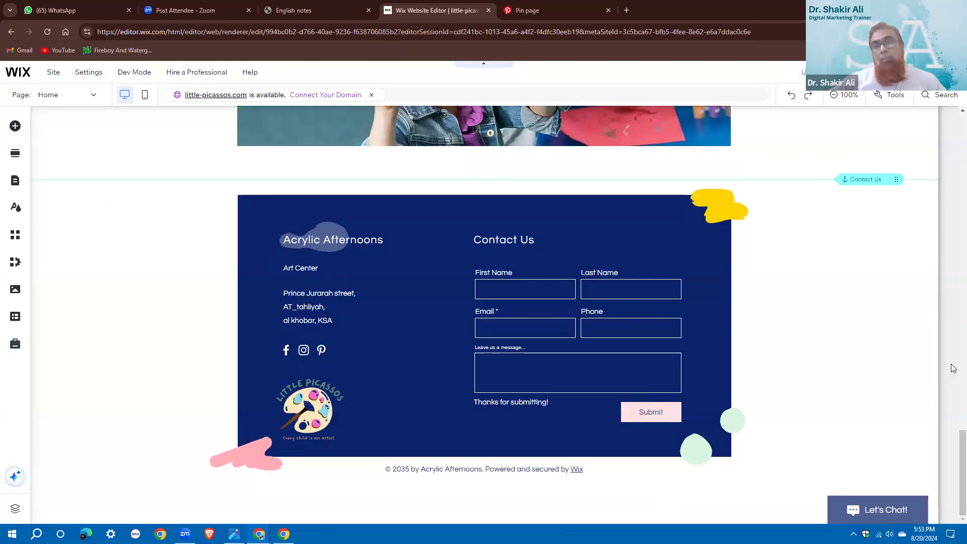
left_click(499, 288)
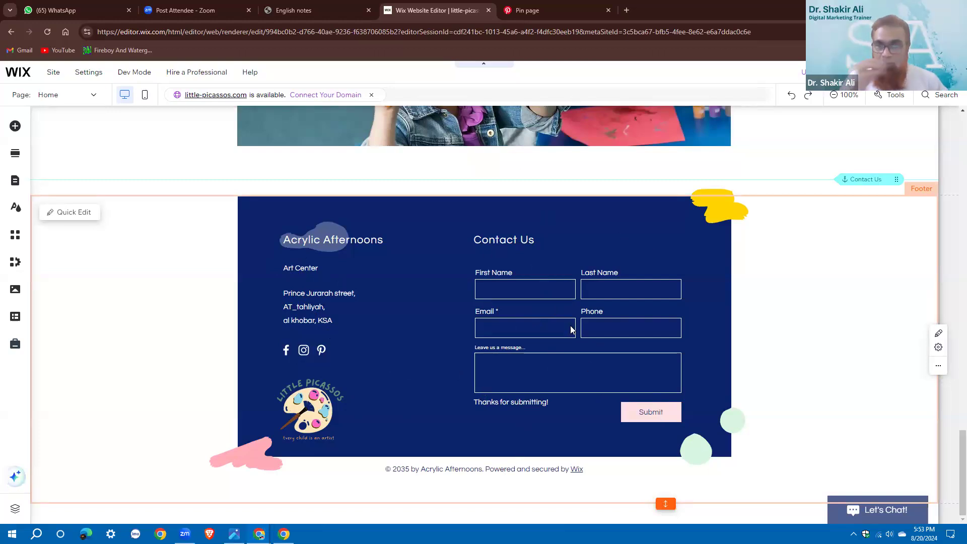
left_click(490, 326)
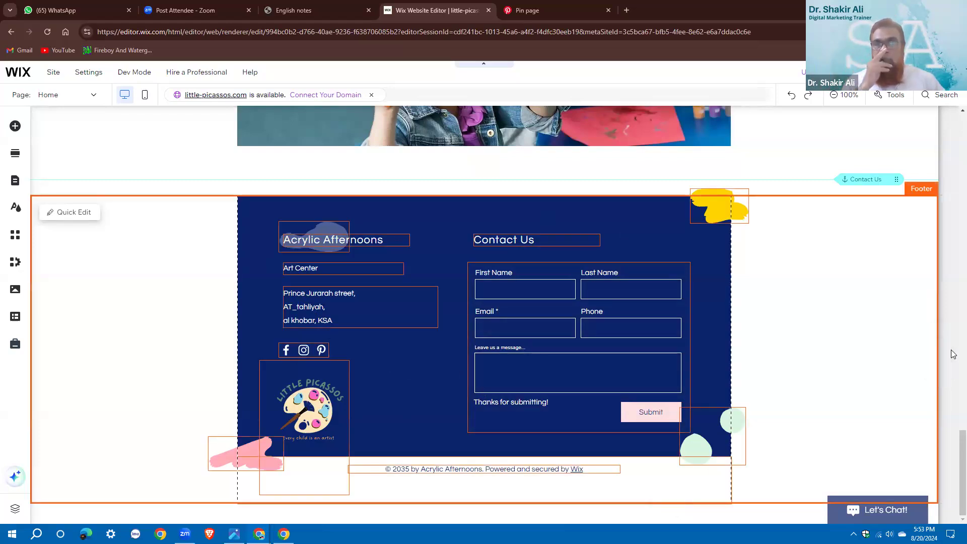
Preview the site as visitors will see it
scroll(954, 351, "up", 3)
scroll(953, 354, "up", 4)
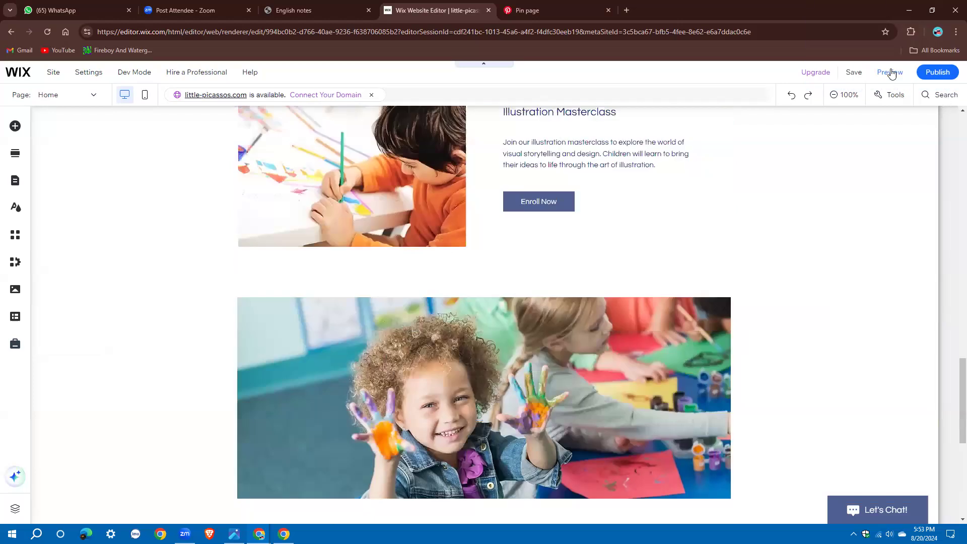
scroll(891, 73, "down", 3)
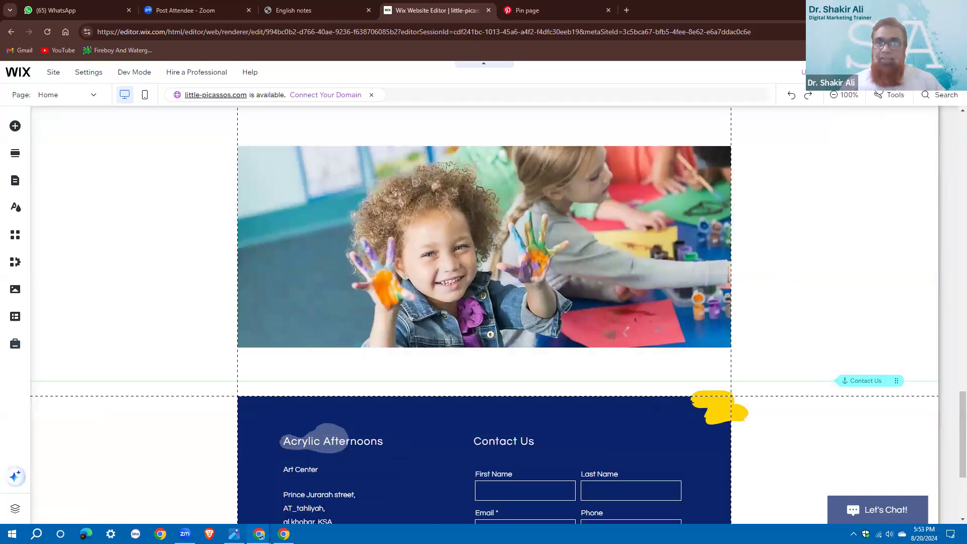
left_click(891, 73)
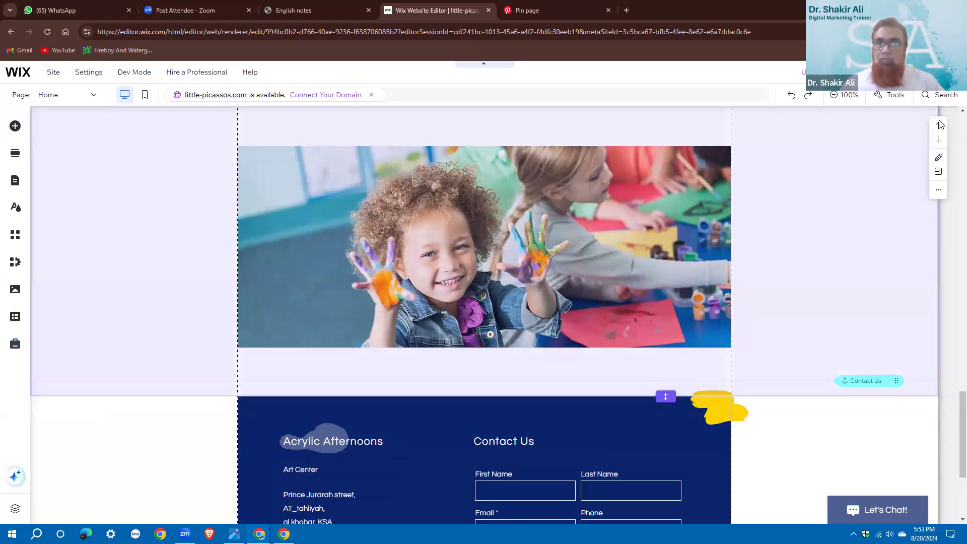
Open the live Little Picassos site in a new tab from the Publish menu
mouse_move(937, 72)
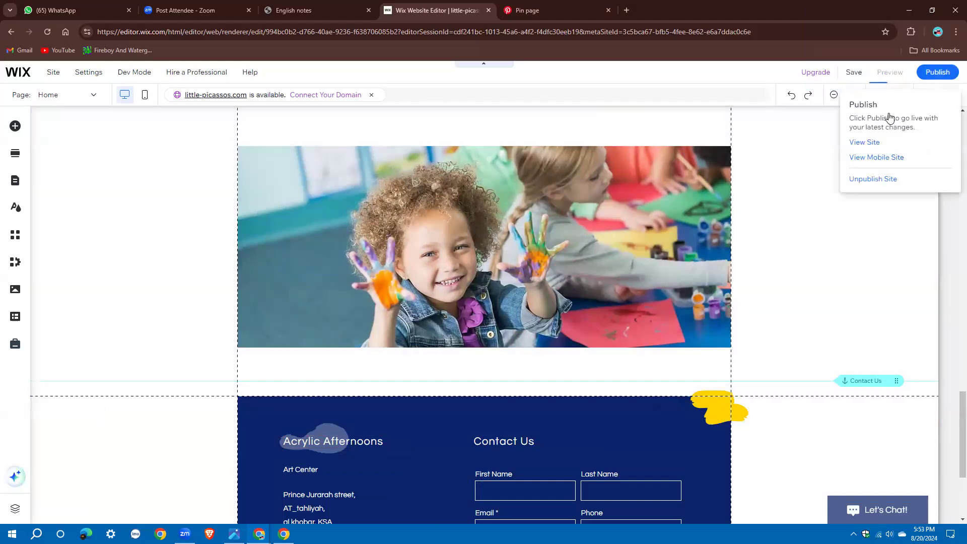
left_click(862, 142)
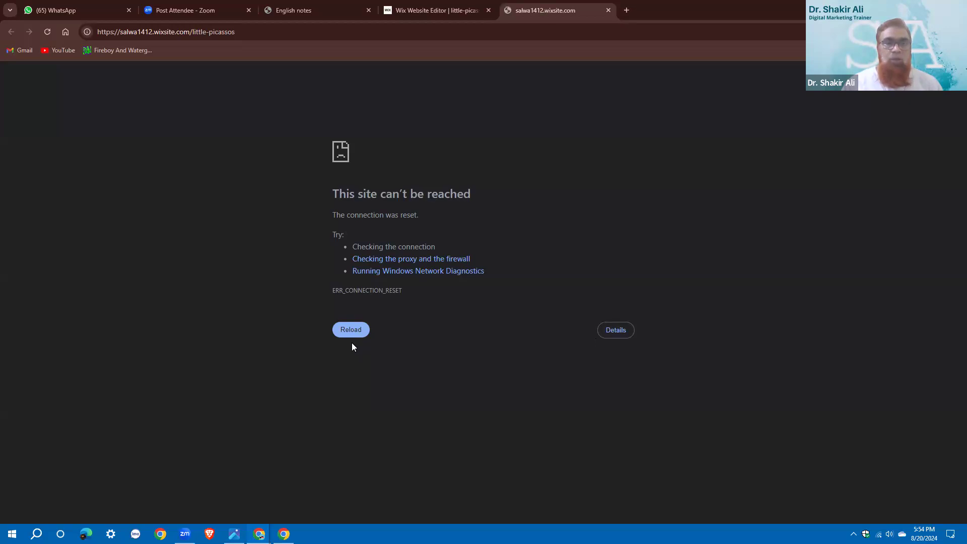
Retry the unreachable site page, then return to the Wix Website Editor tab
left_click(359, 332)
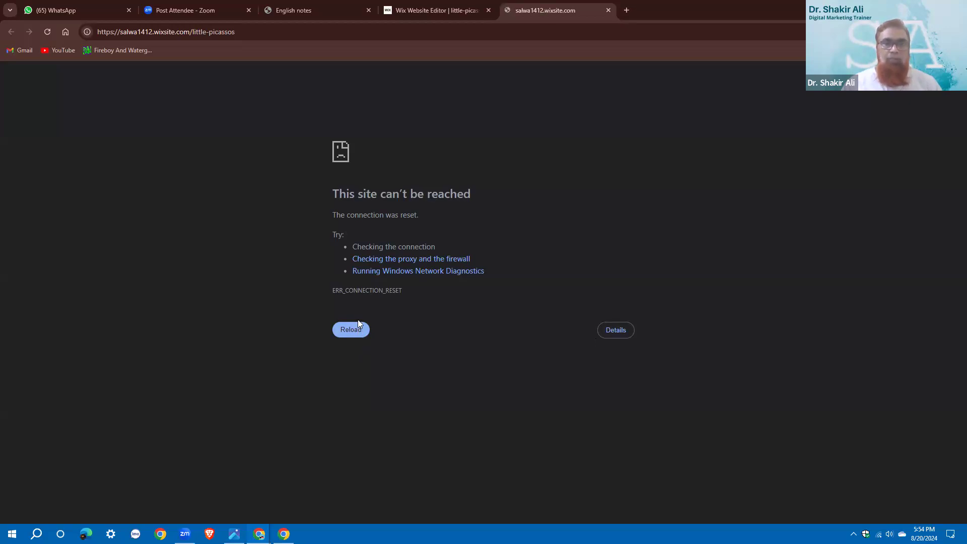
left_click(440, 6)
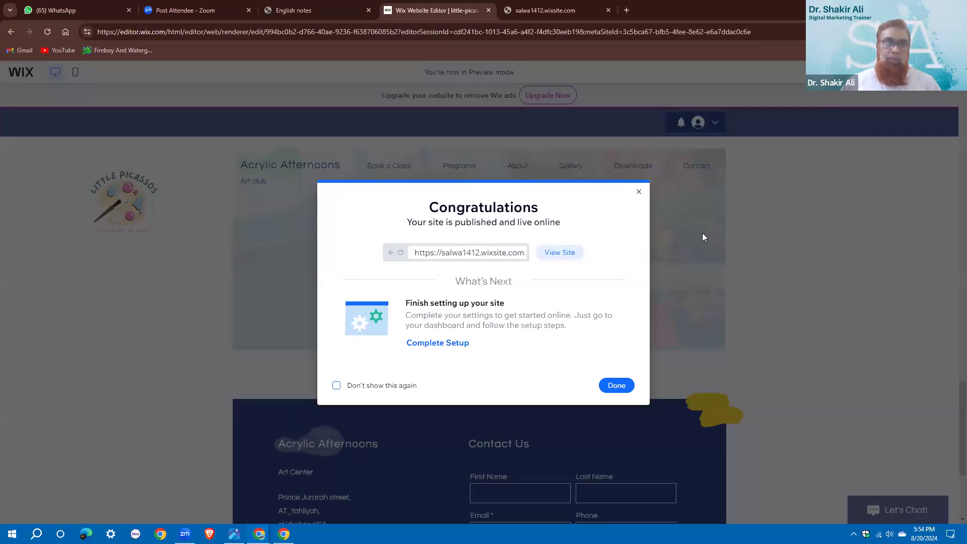
Open the freshly published site from the Congratulations dialog and retry loading it repeatedly
left_click(559, 253)
left_click(353, 331)
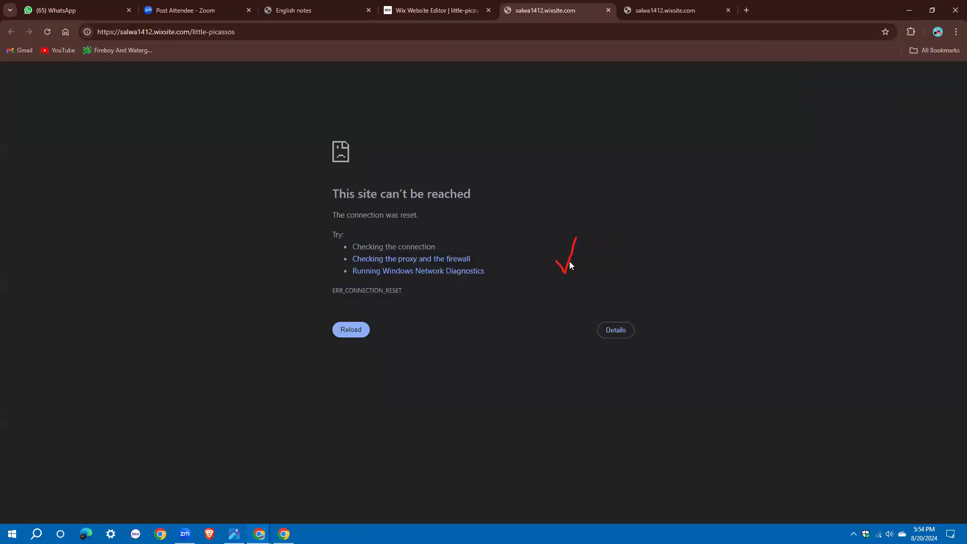
left_click(352, 330)
left_click(362, 332)
left_click(361, 334)
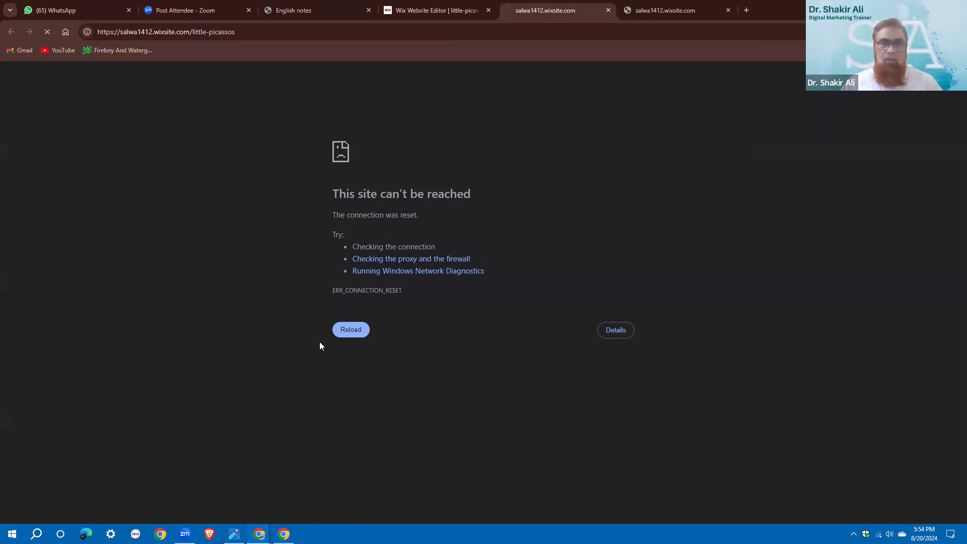
left_click(344, 336)
left_click(344, 336)
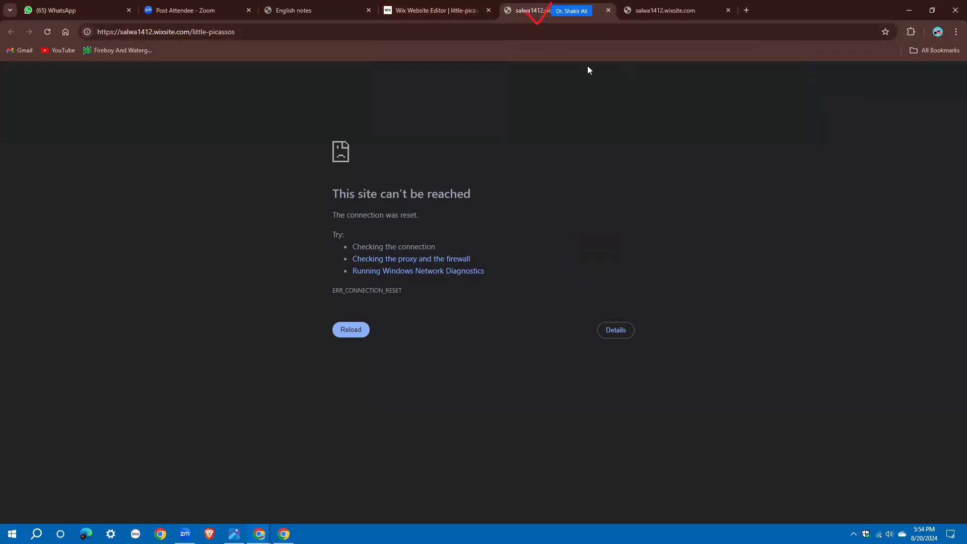
Switch back to the Wix editor tab with Ctrl+Shift+Tab
key("ctrl+shift+Tab")
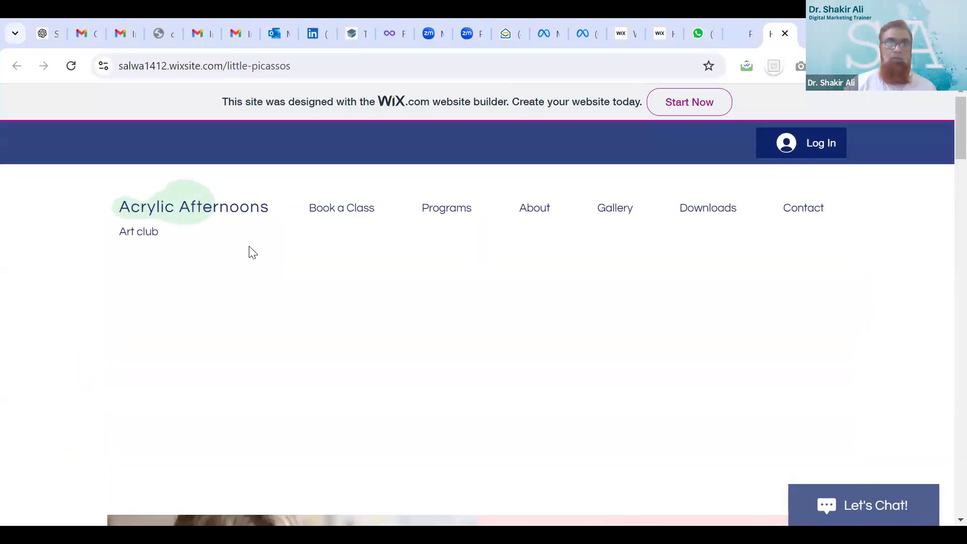
Scroll to the workshops and test the Enroll Now link to the booking page
mouse_move(344, 217)
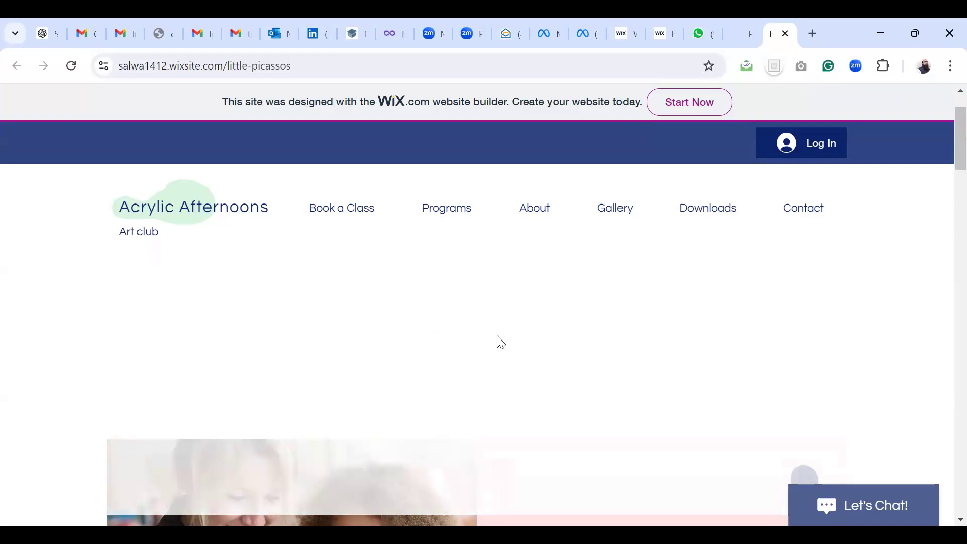
scroll(530, 330, "down", 5)
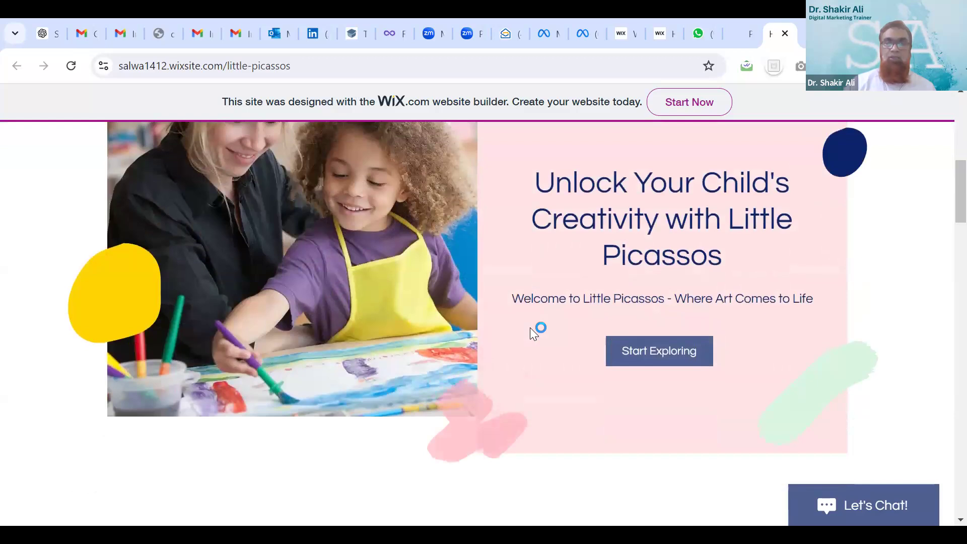
scroll(664, 359, "down", 5)
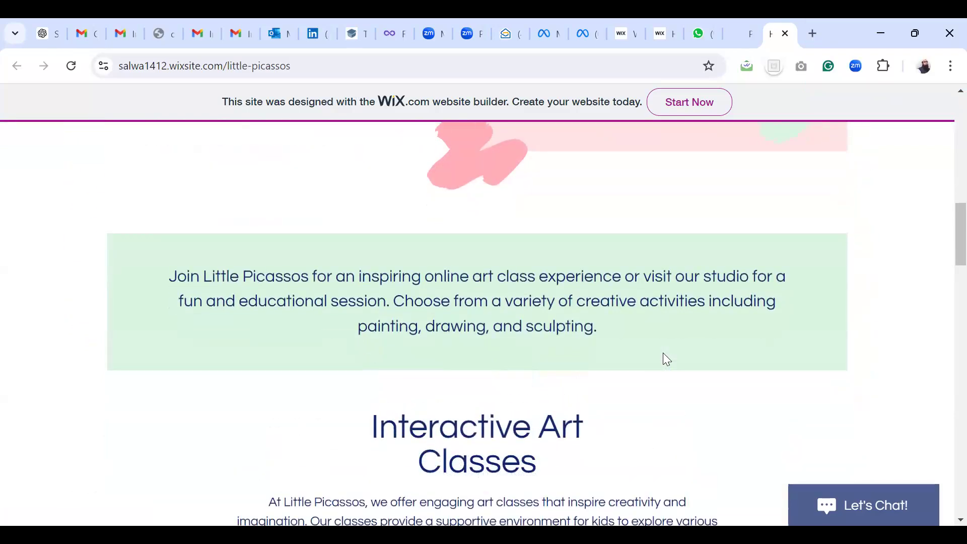
scroll(663, 354, "down", 5)
scroll(666, 355, "down", 5)
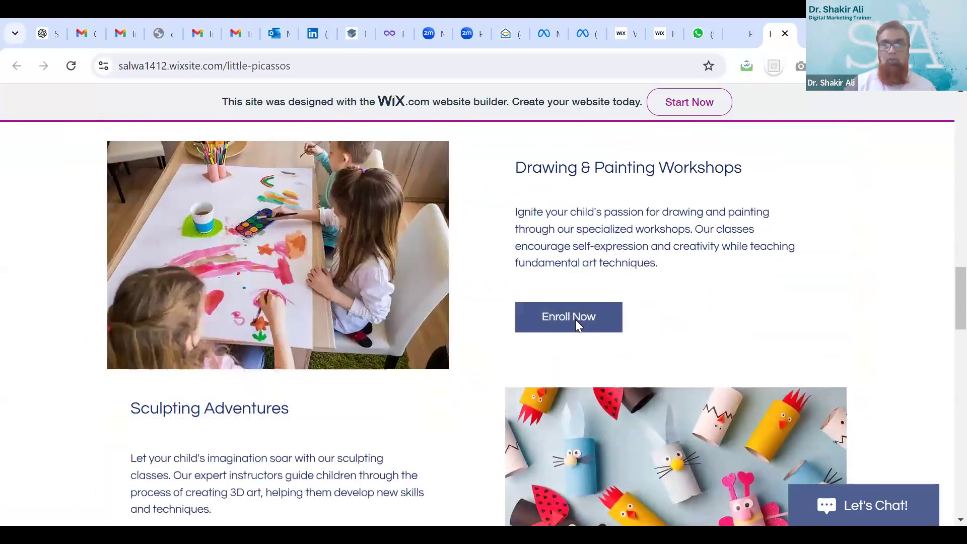
left_click(575, 321)
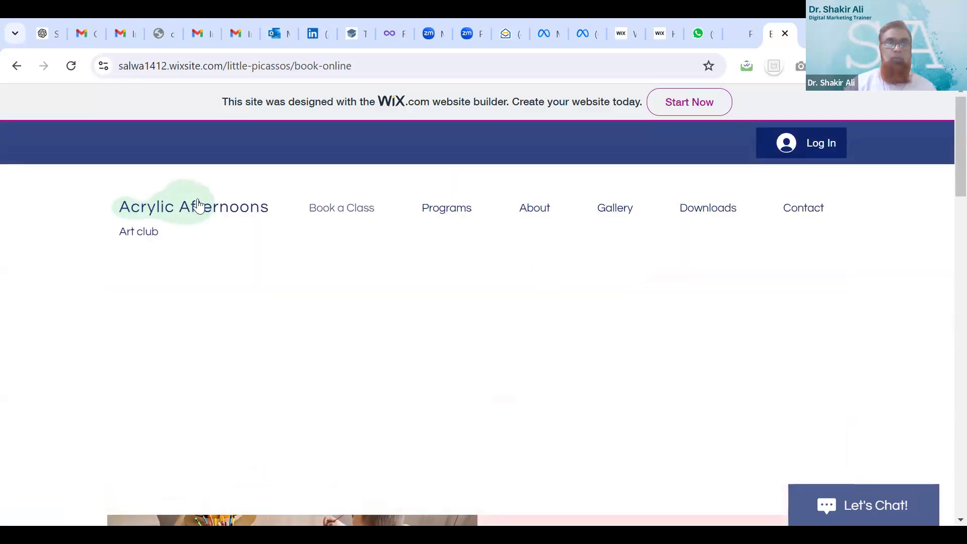
Go back to the home page and scroll down to the Contact Us form
left_click(17, 66)
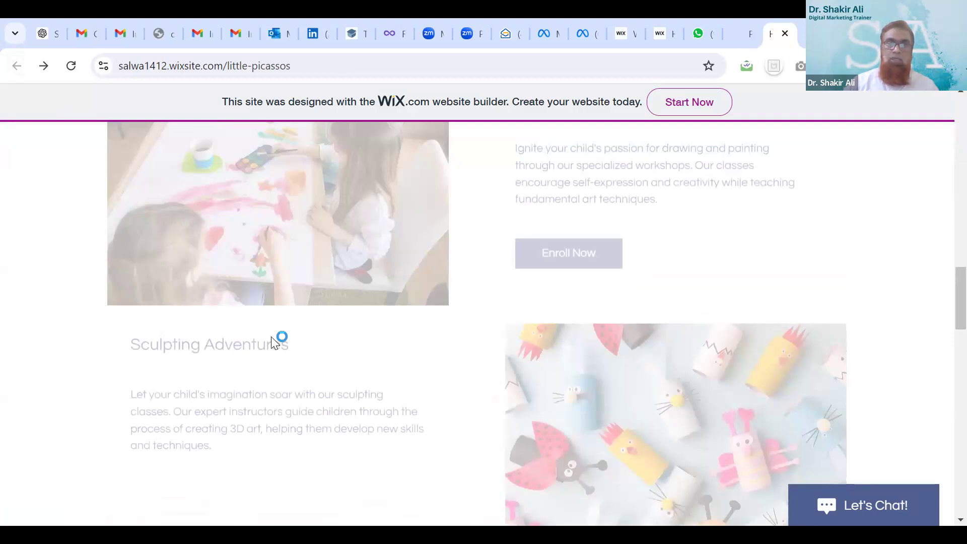
scroll(275, 337, "down", 10)
scroll(272, 338, "down", 8)
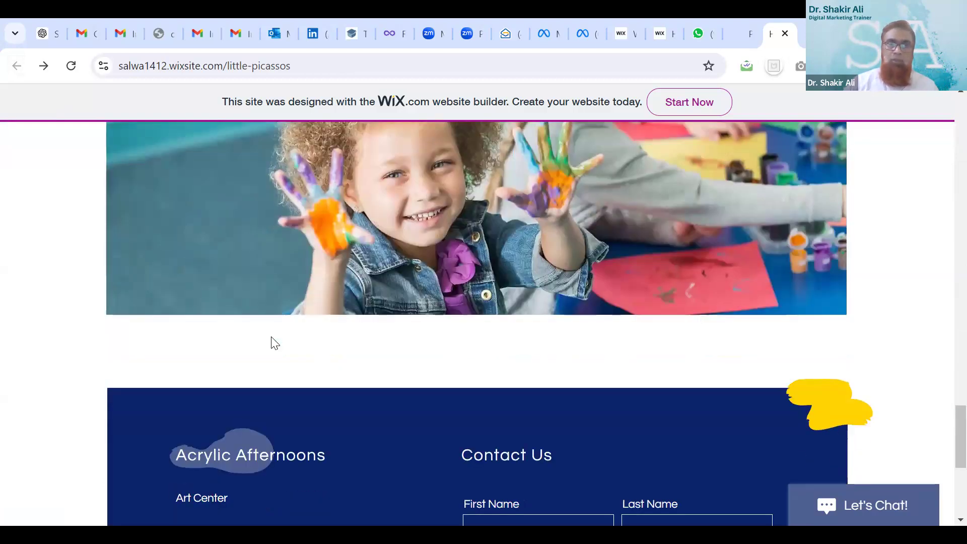
Fill the Contact Us form with a visitor's first and last name, e-mail and phone, then submit
left_click(500, 301)
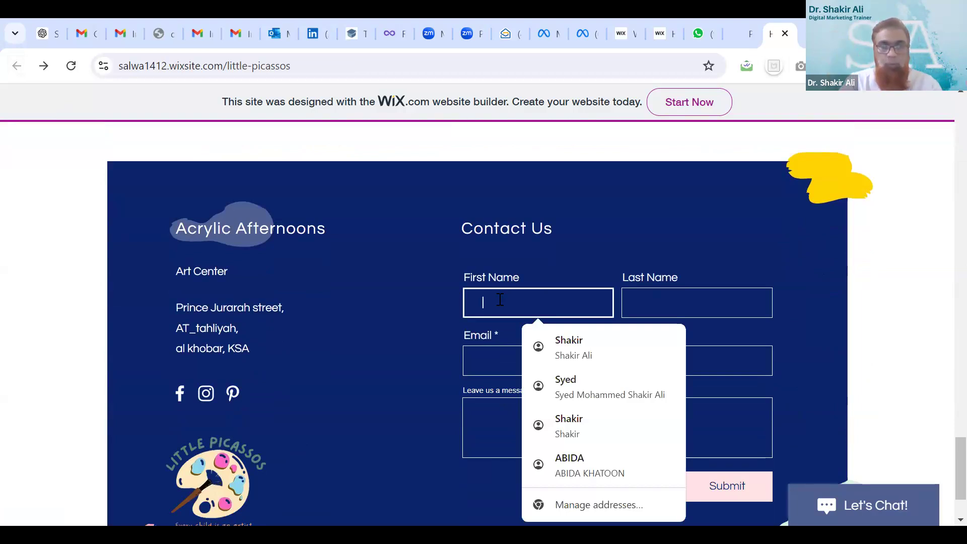
key("Tab")
key("Tab")
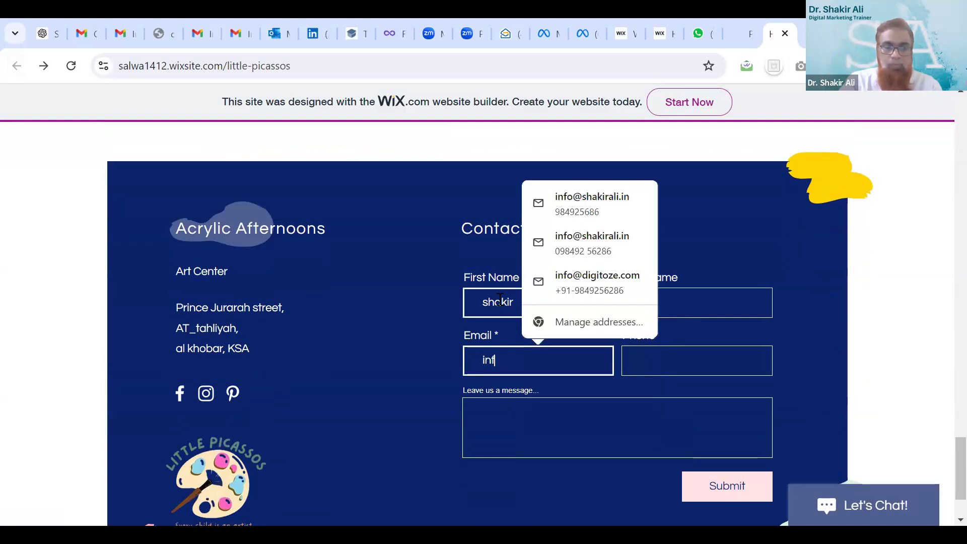
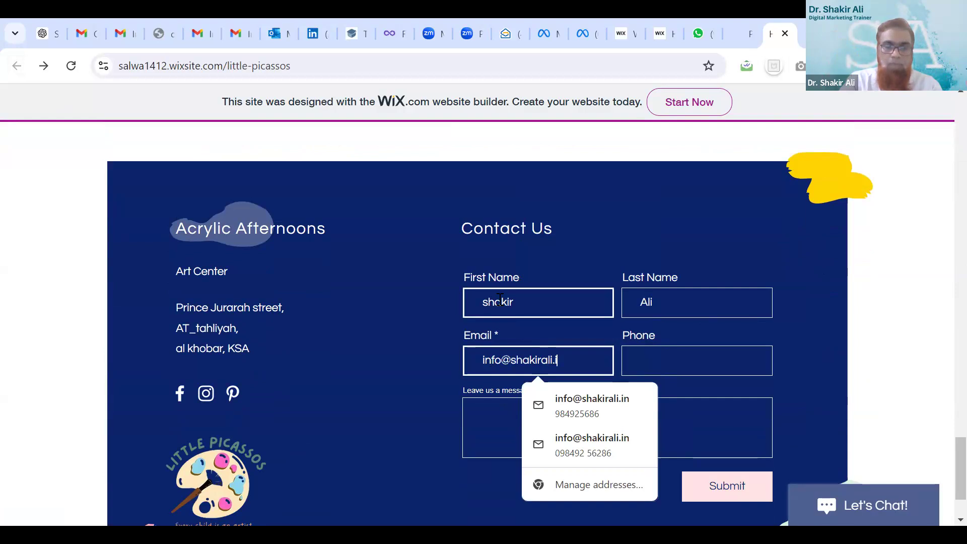
key("Tab")
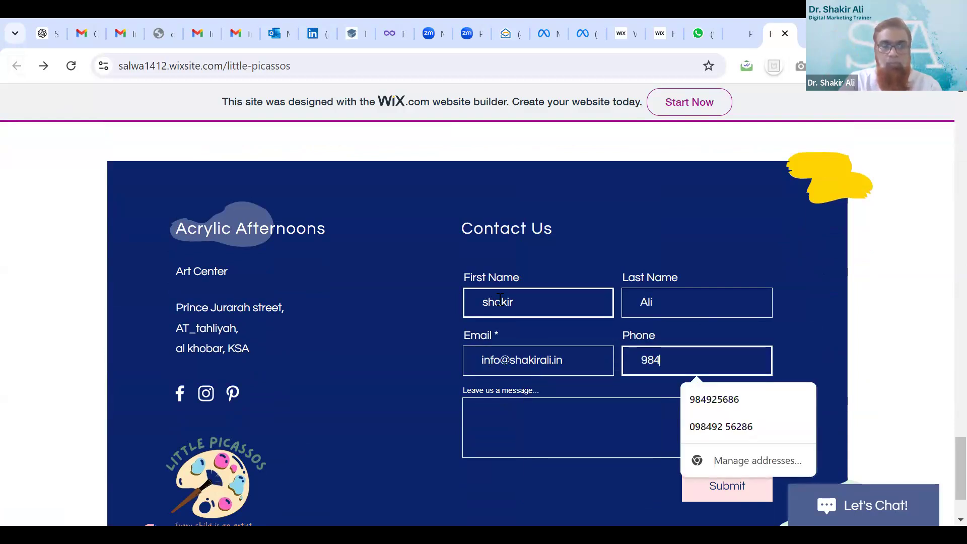
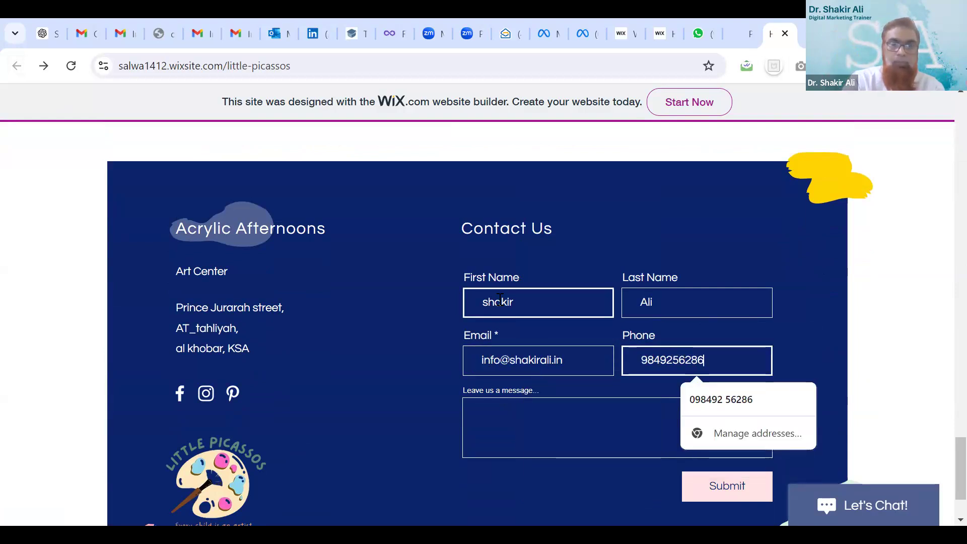
left_click(527, 410)
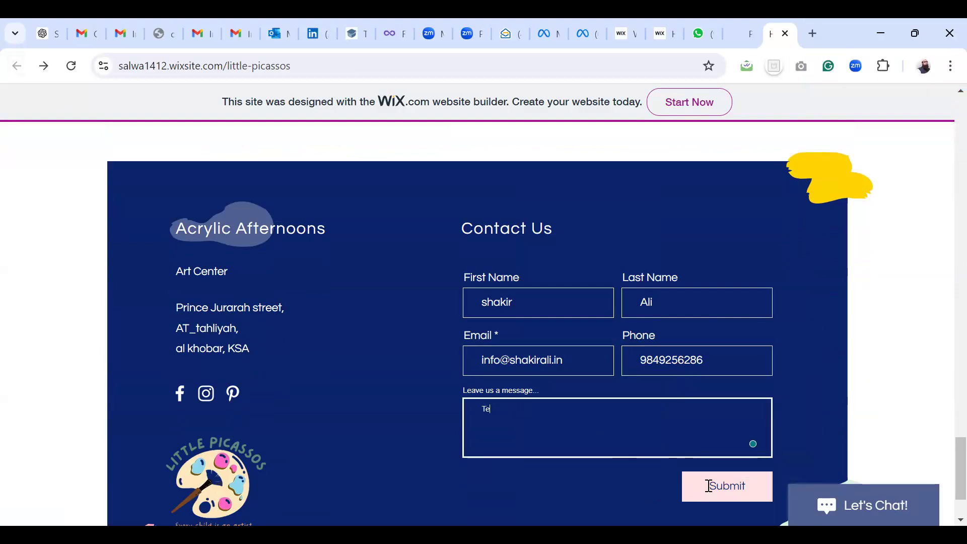
left_click(708, 486)
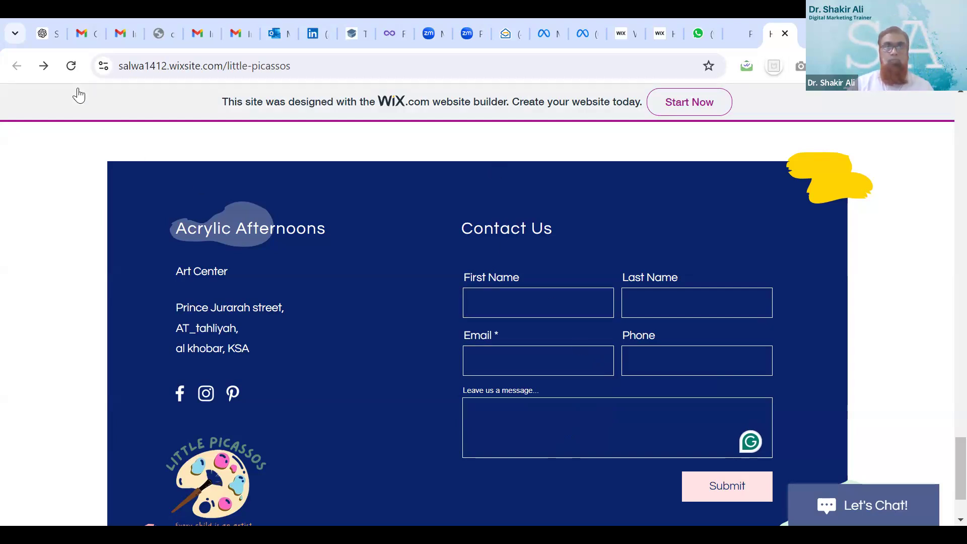
Reload the published Little Picassos home page and scroll down to its footer contact form
scroll(444, 292, "up", 6)
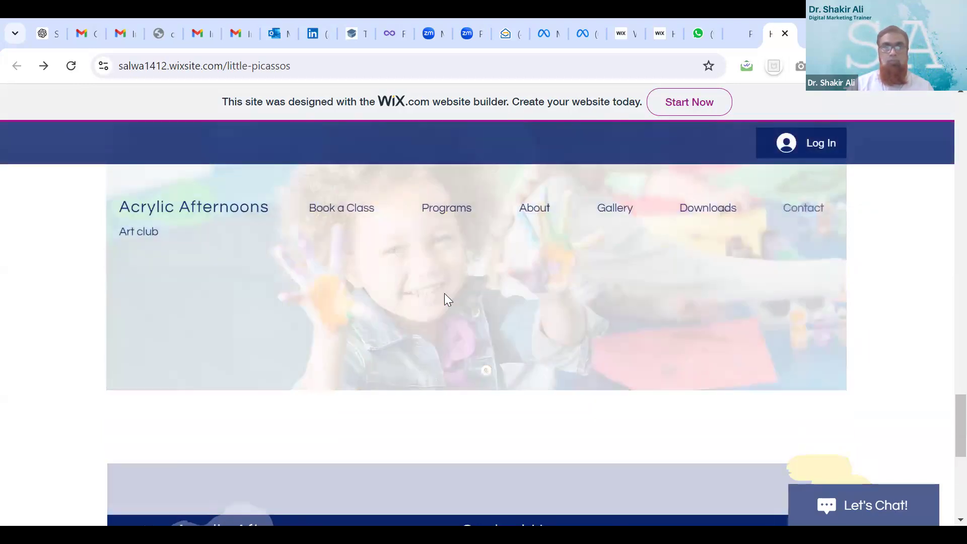
scroll(445, 294, "up", 10)
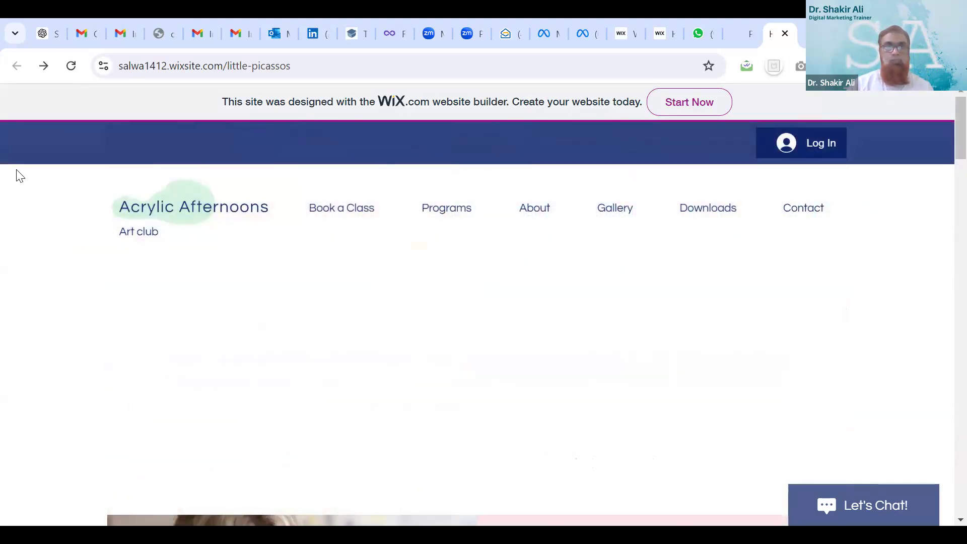
left_click(139, 237)
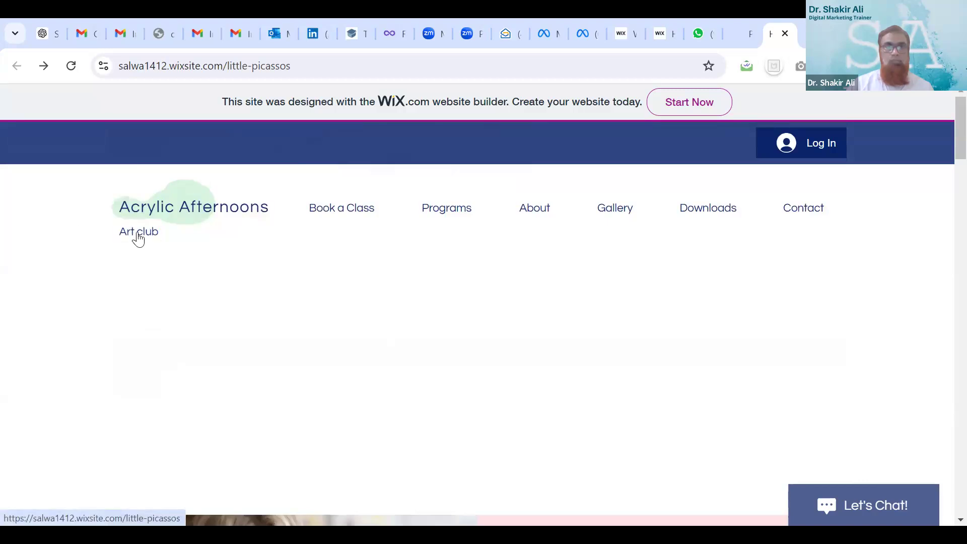
left_click(223, 213)
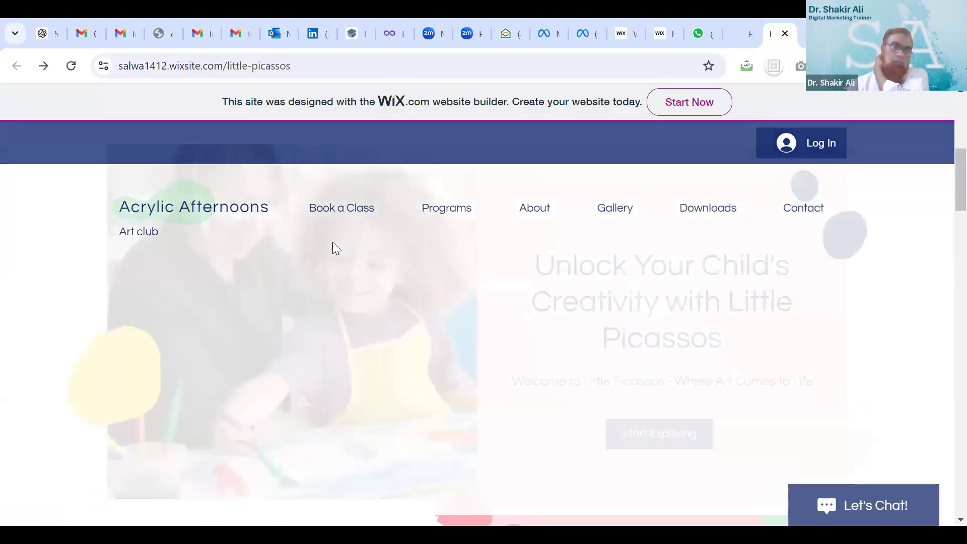
scroll(337, 249, "down", 10)
scroll(333, 242, "down", 7)
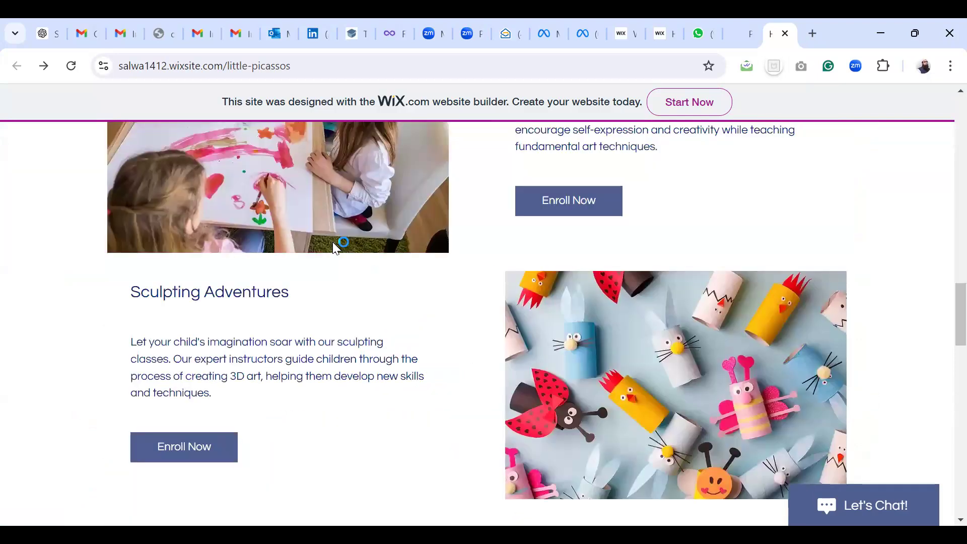
scroll(336, 247, "up", 18)
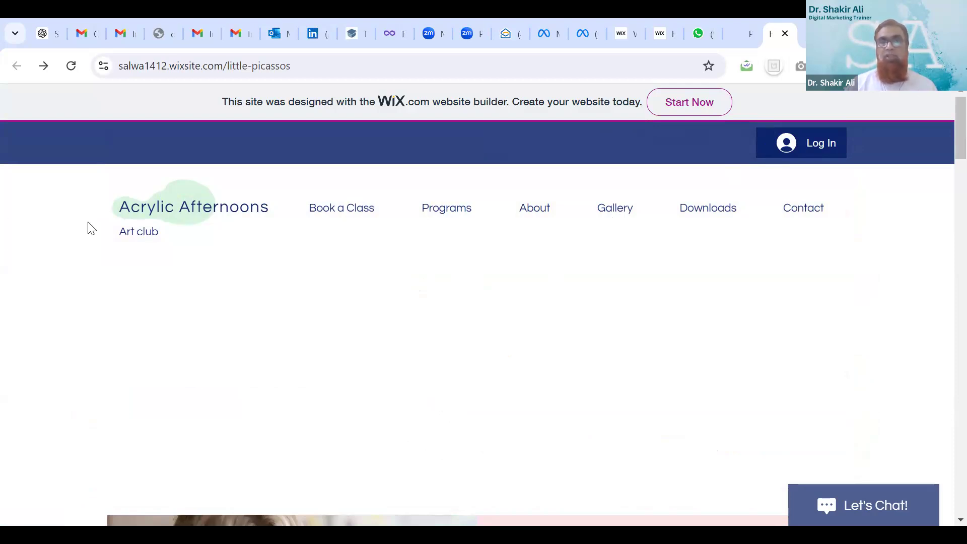
scroll(203, 302, "down", 10)
scroll(205, 301, "down", 10)
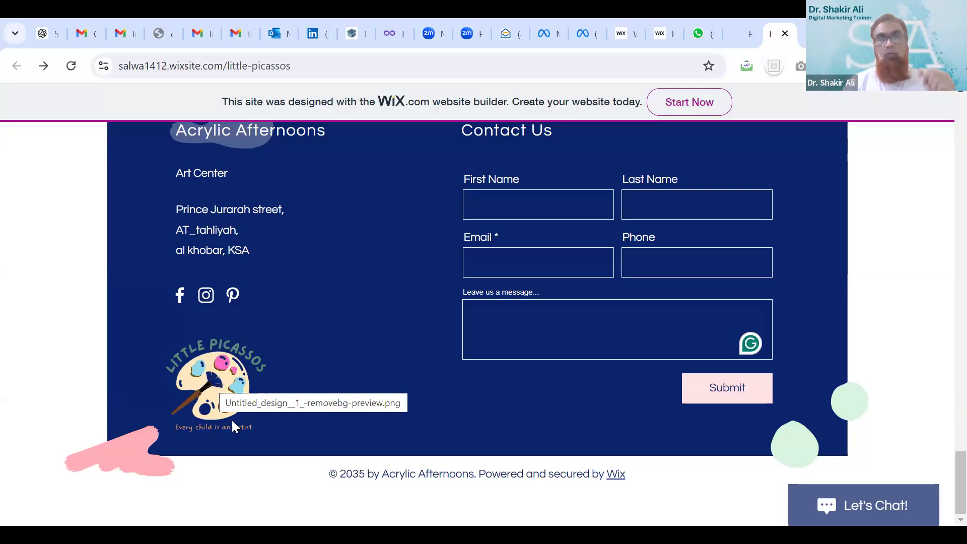
Go back to the top, open the Programs page, then return to the Wix Editor tab
left_click(243, 373)
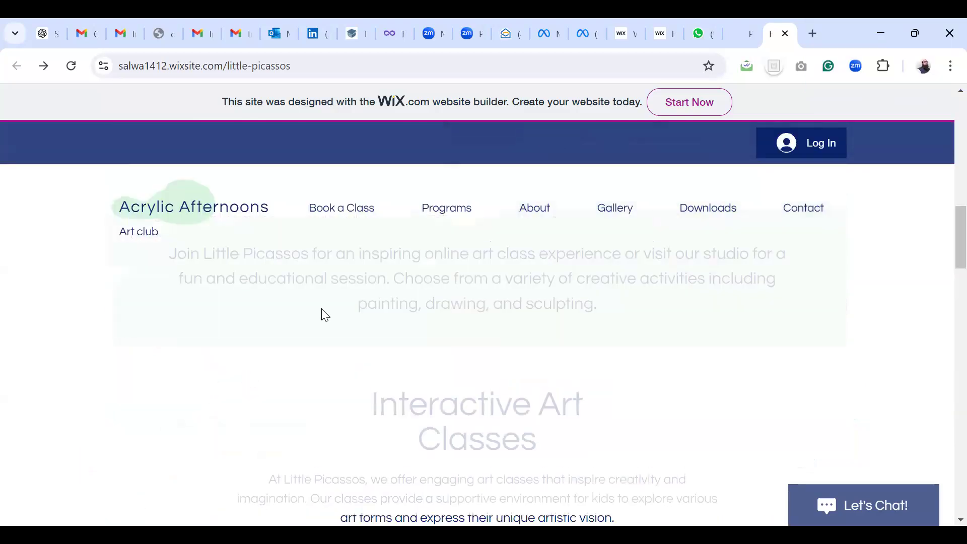
mouse_move(352, 212)
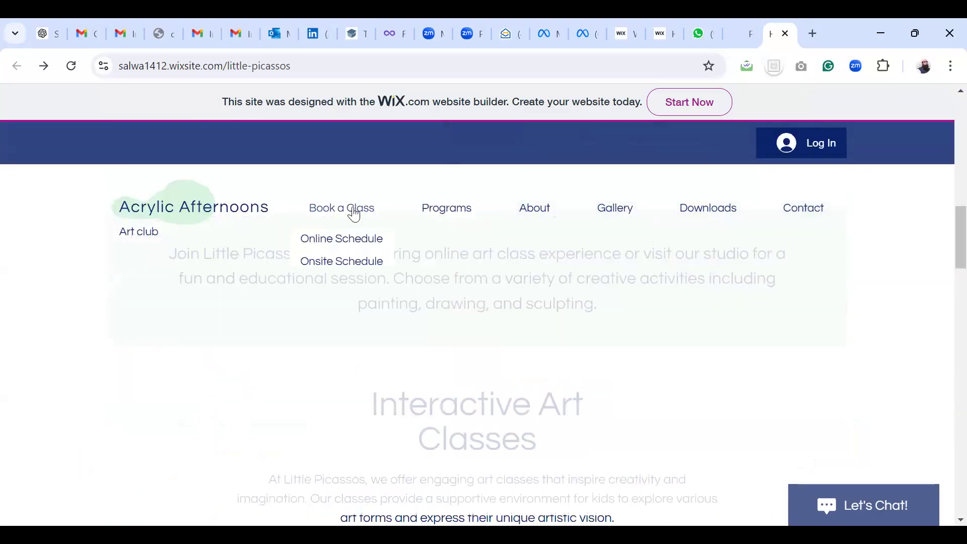
left_click(440, 212)
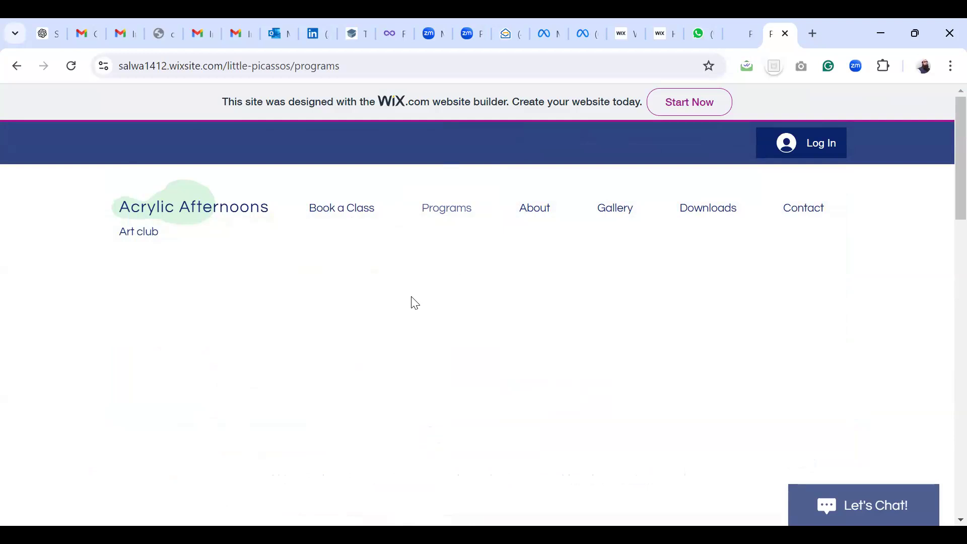
mouse_move(358, 218)
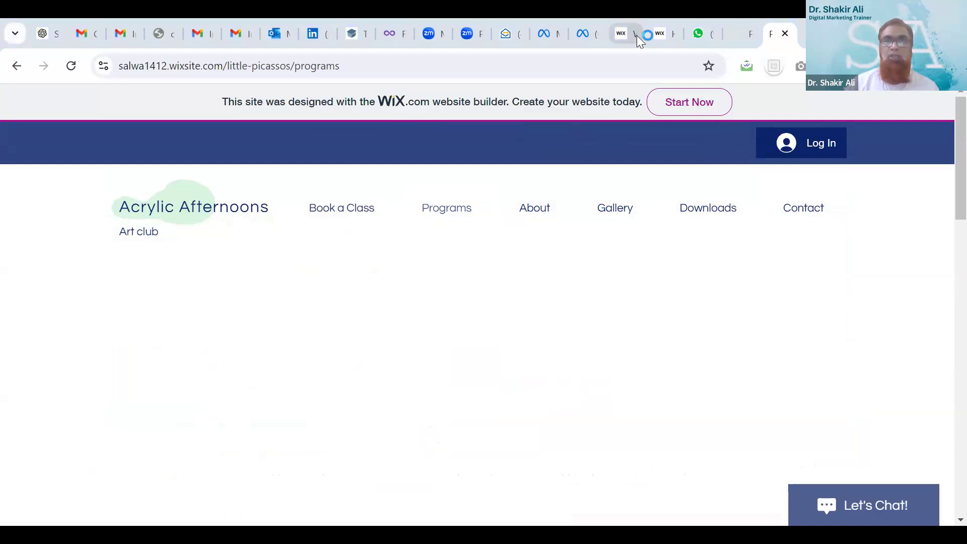
left_click(623, 36)
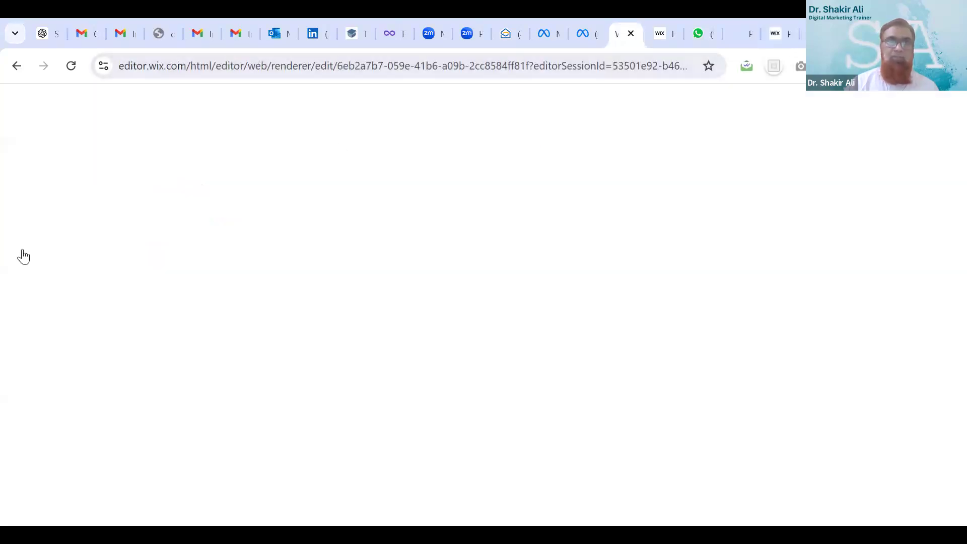
Glance at the other published site, then return to the editor showing the Home page's 3D Carousel
left_click(663, 36)
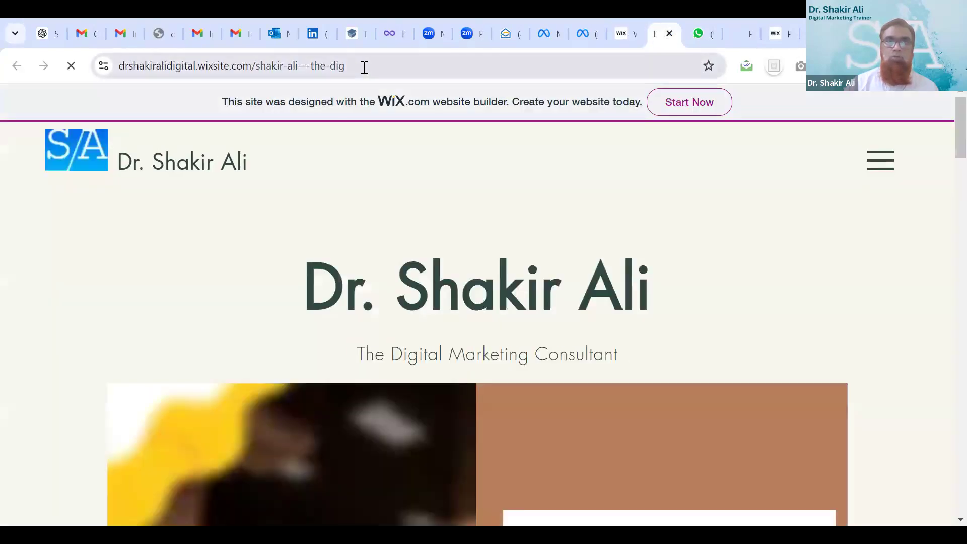
left_click(621, 37)
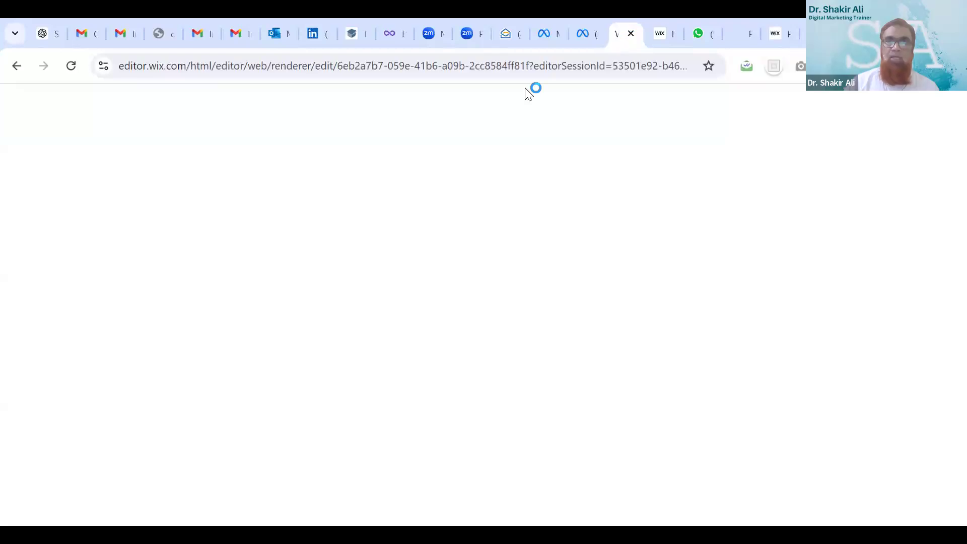
left_click(319, 65)
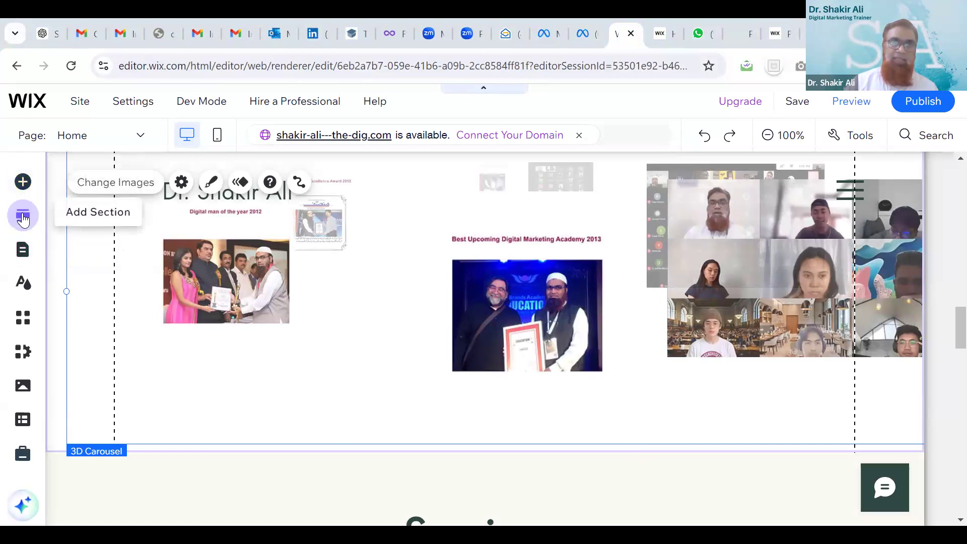
left_click(24, 252)
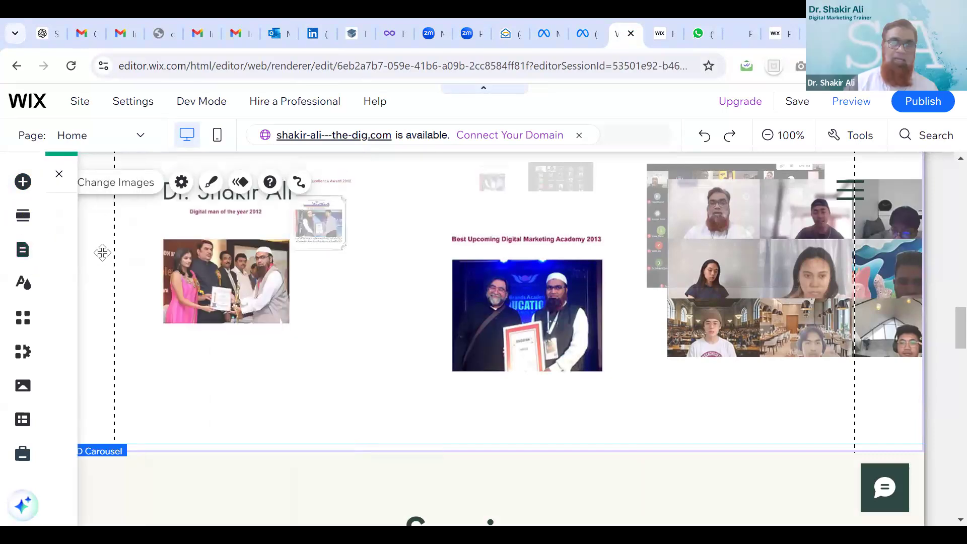
left_click(25, 252)
left_click(152, 279)
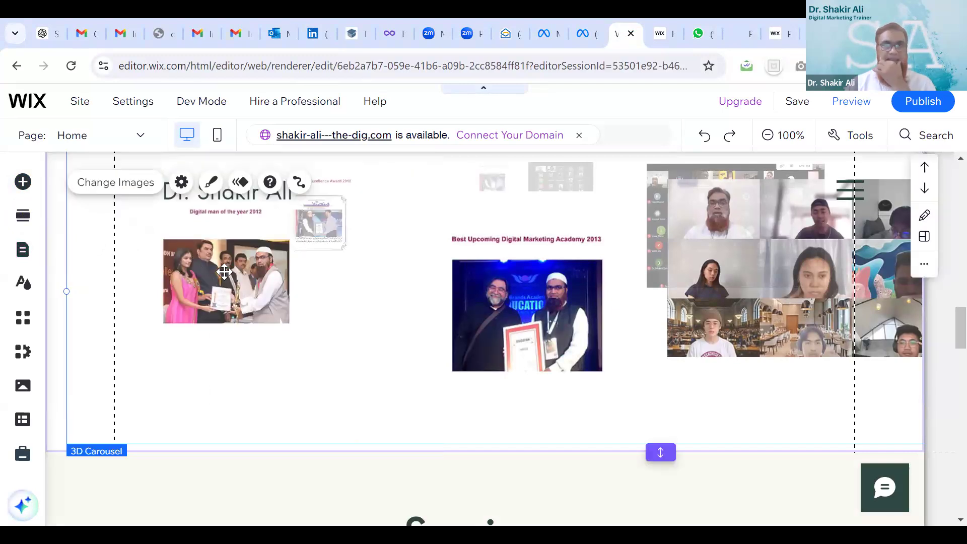
left_click(26, 258)
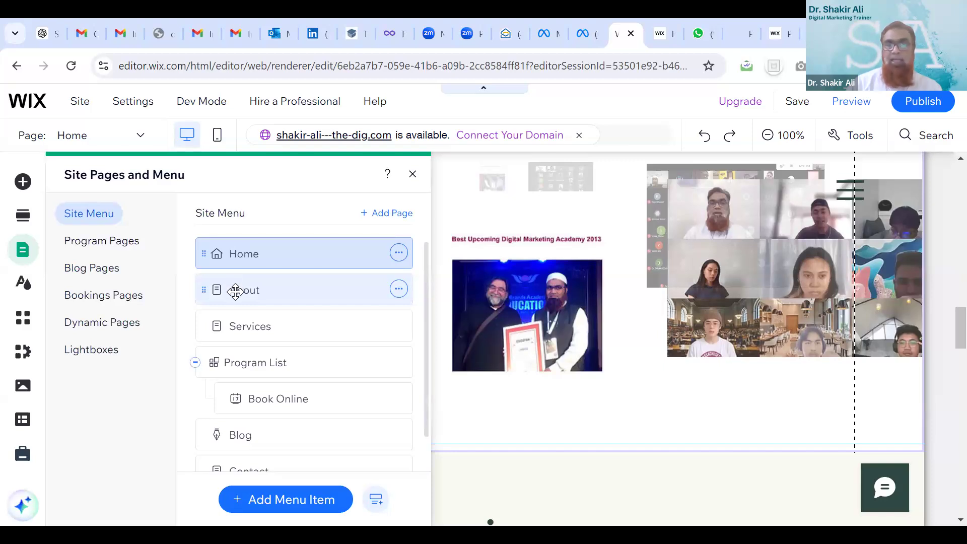
left_click(241, 290)
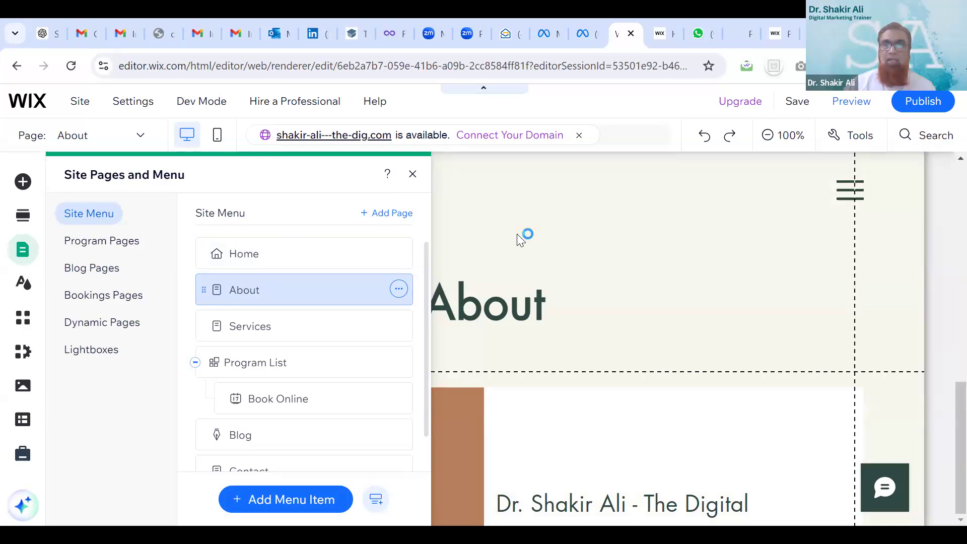
left_click(412, 174)
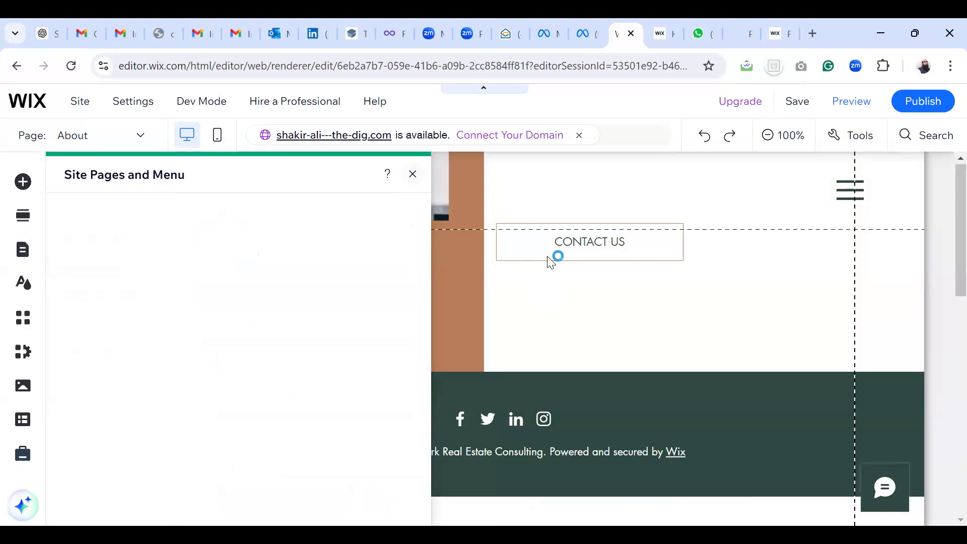
left_click(412, 176)
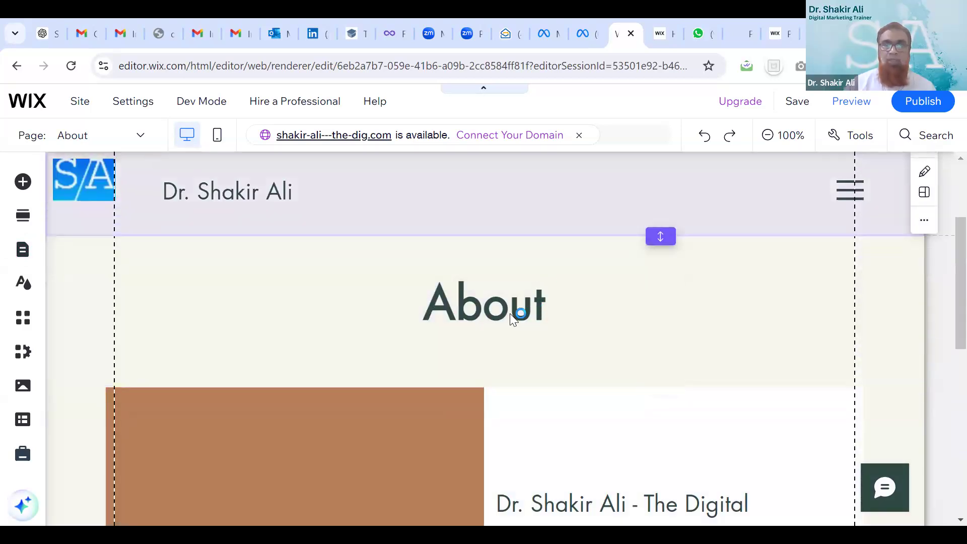
scroll(509, 313, "down", 3)
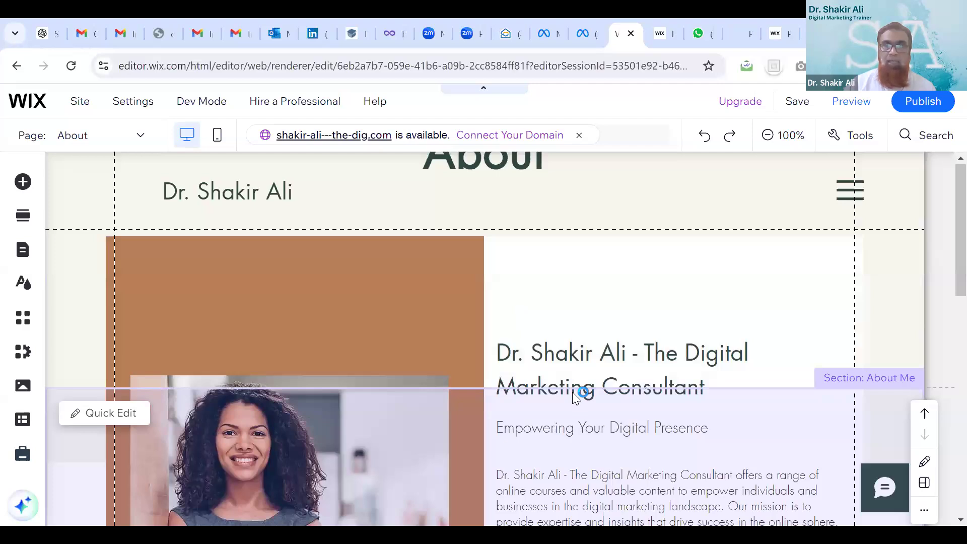
scroll(576, 396, "up", 3)
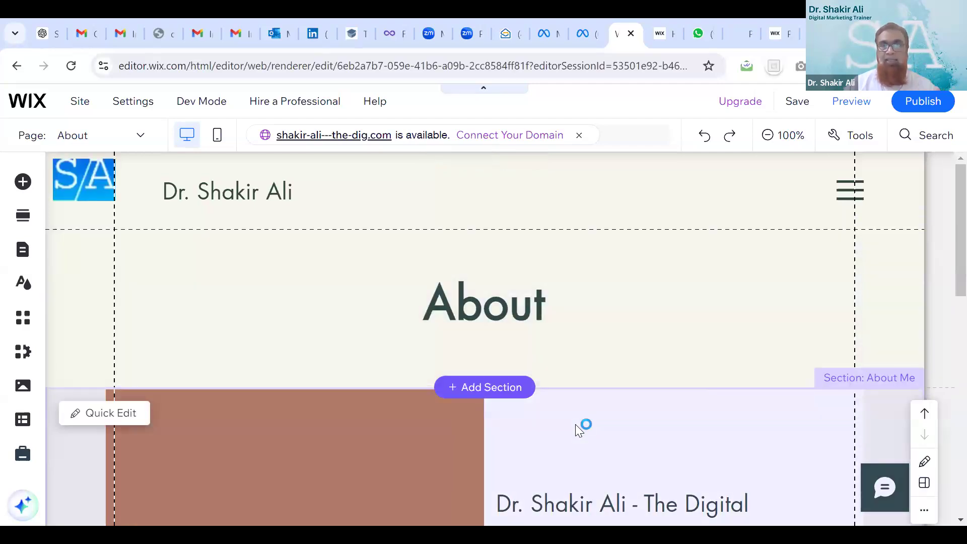
scroll(575, 424, "down", 5)
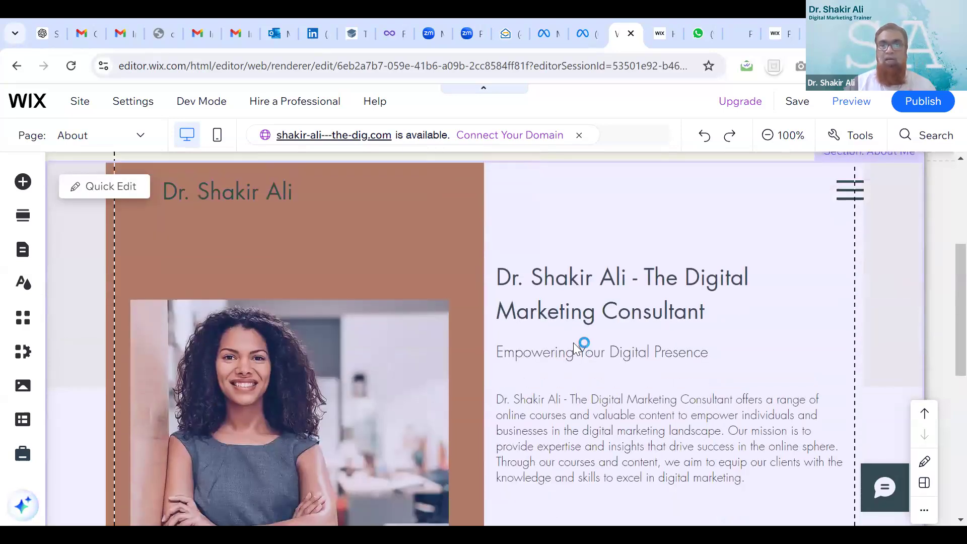
scroll(298, 381, "down", 2)
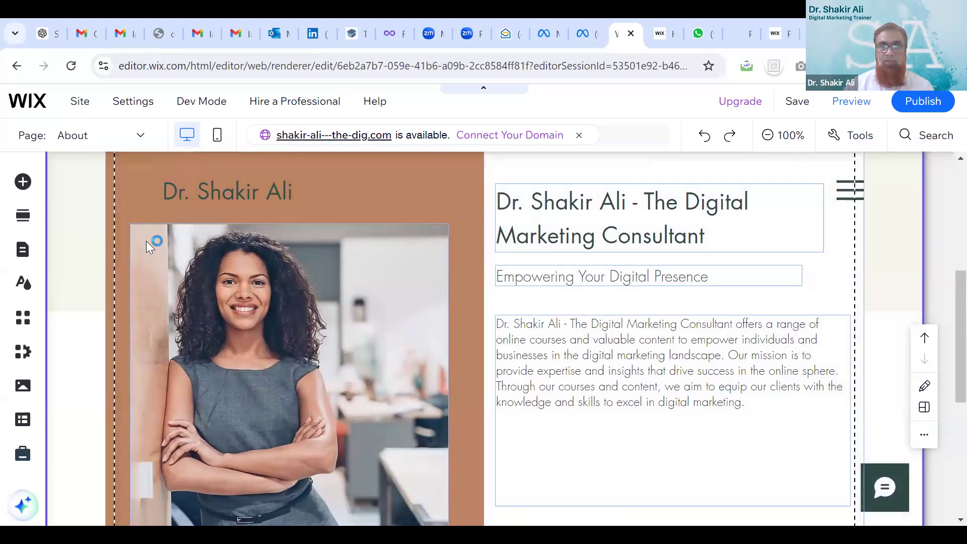
Upload 1A.jpg from the computer through the About photo's image picker, closing it without replacing the portrait
left_click(144, 217)
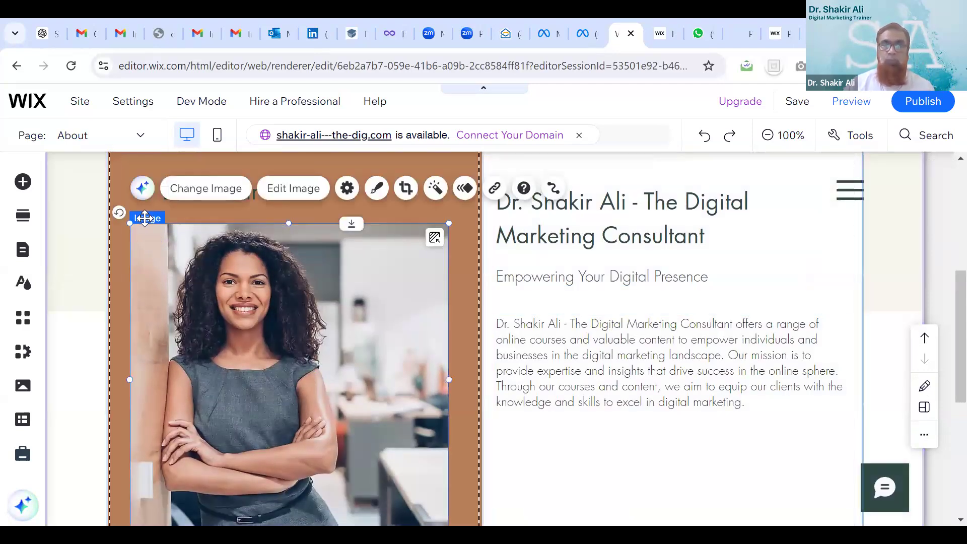
left_click(186, 191)
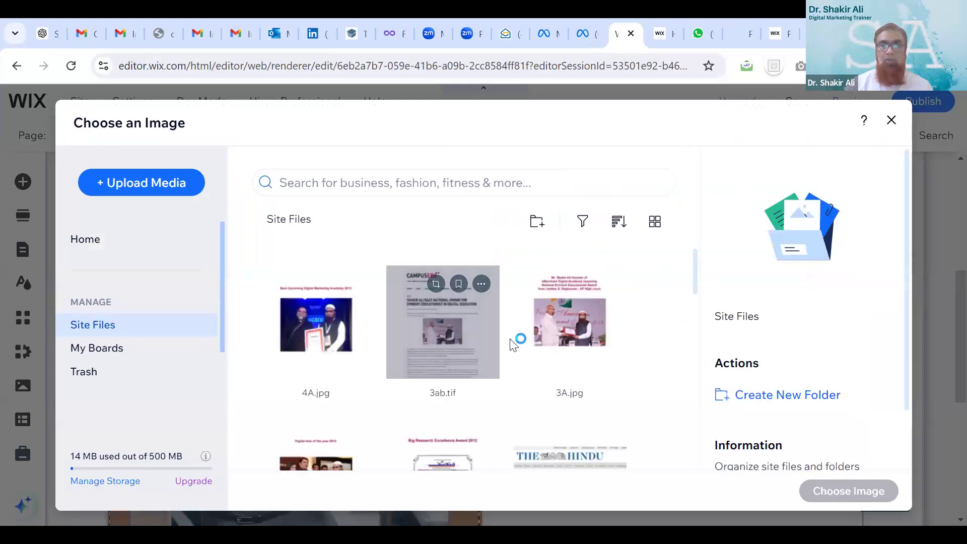
scroll(511, 345, "down", 5)
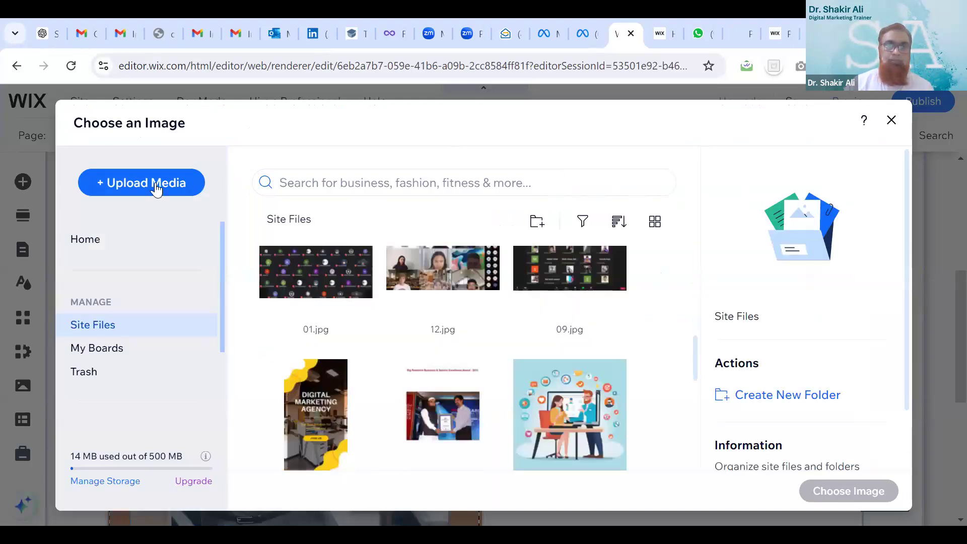
left_click(155, 186)
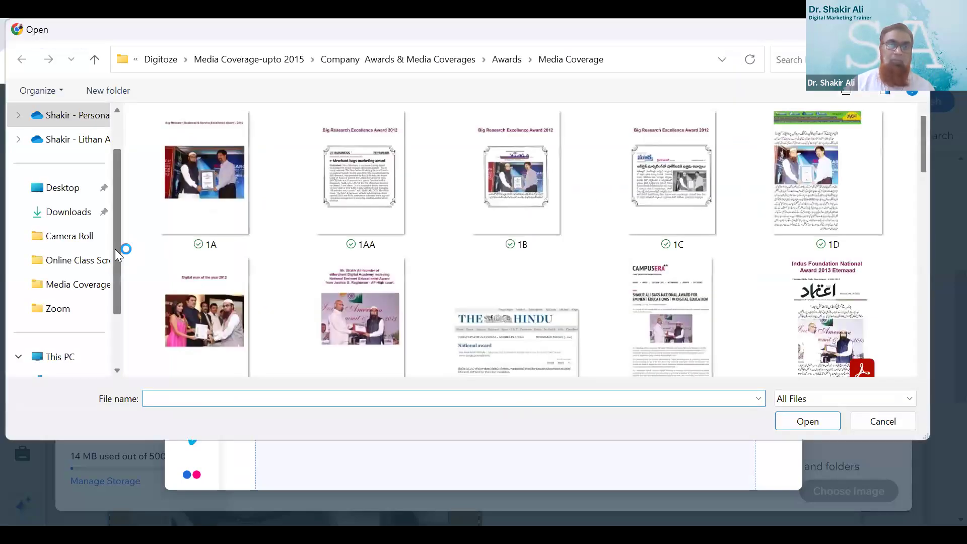
left_click(65, 214)
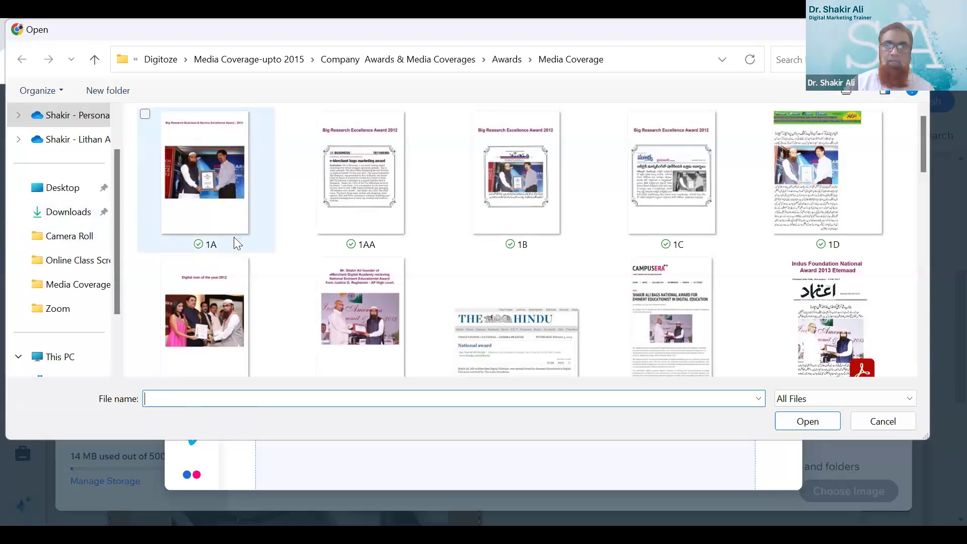
scroll(233, 236, "down", 1)
scroll(234, 237, "down", 2)
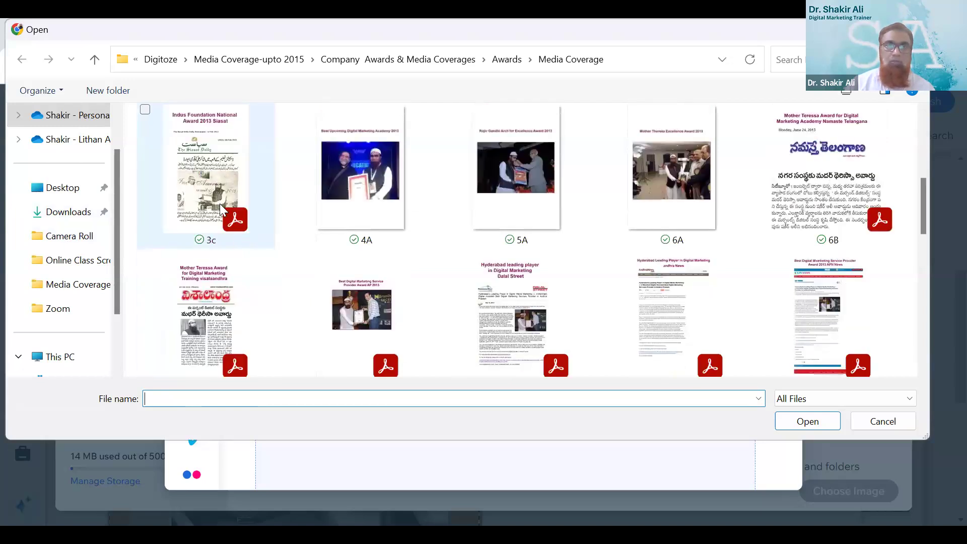
scroll(234, 236, "up", 2)
left_click(234, 237)
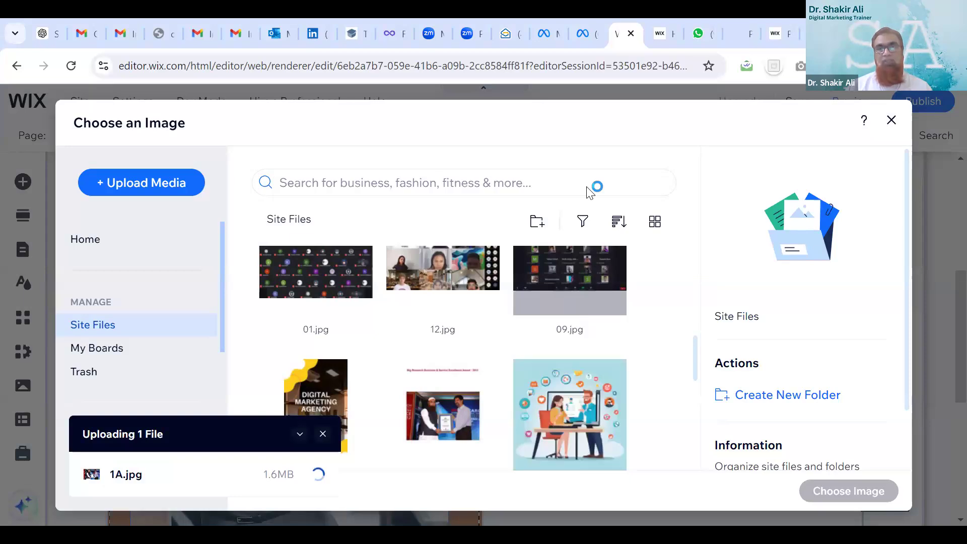
left_click(891, 122)
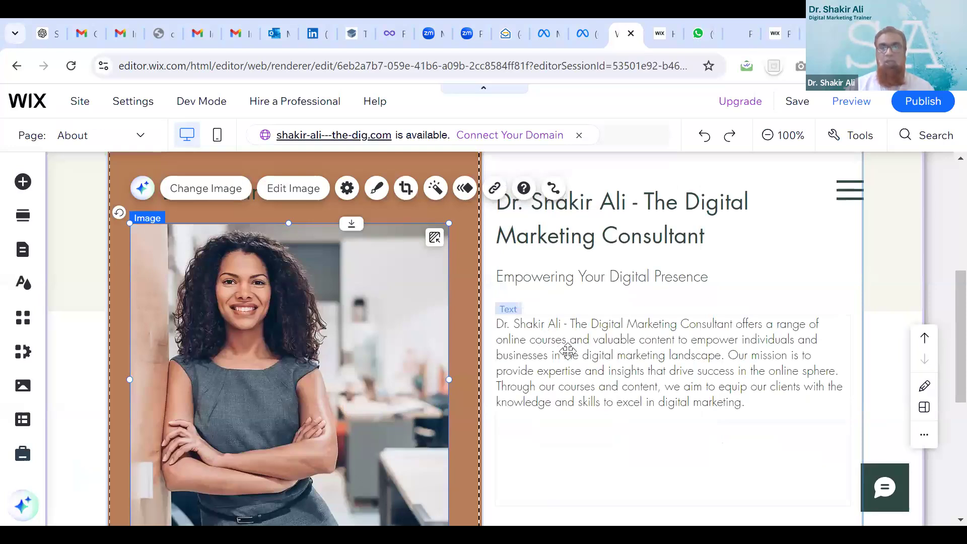
left_click(580, 390)
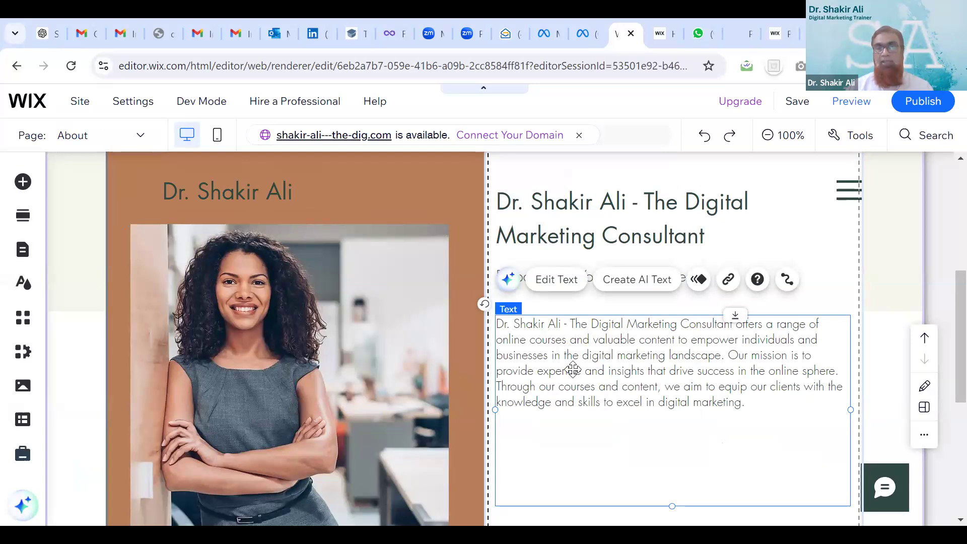
left_click(506, 280)
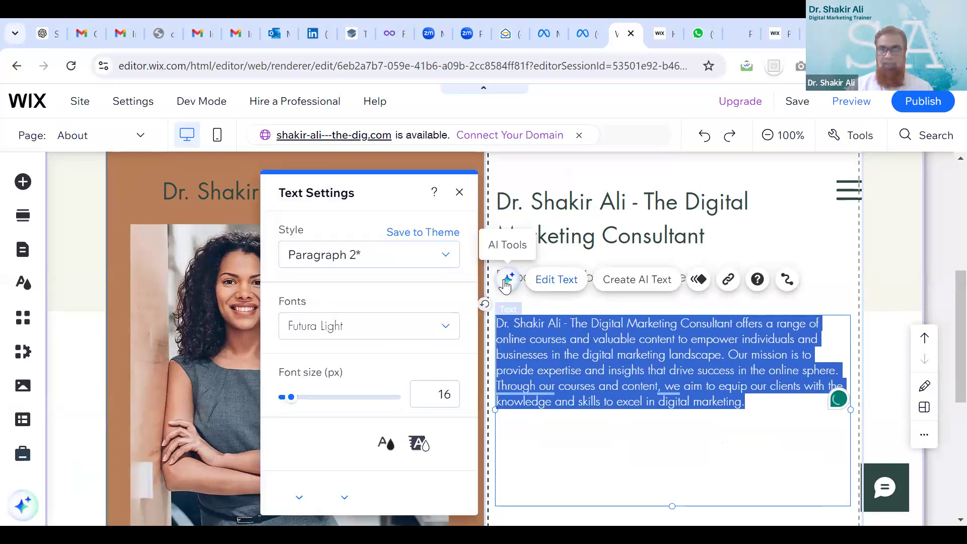
left_click(506, 280)
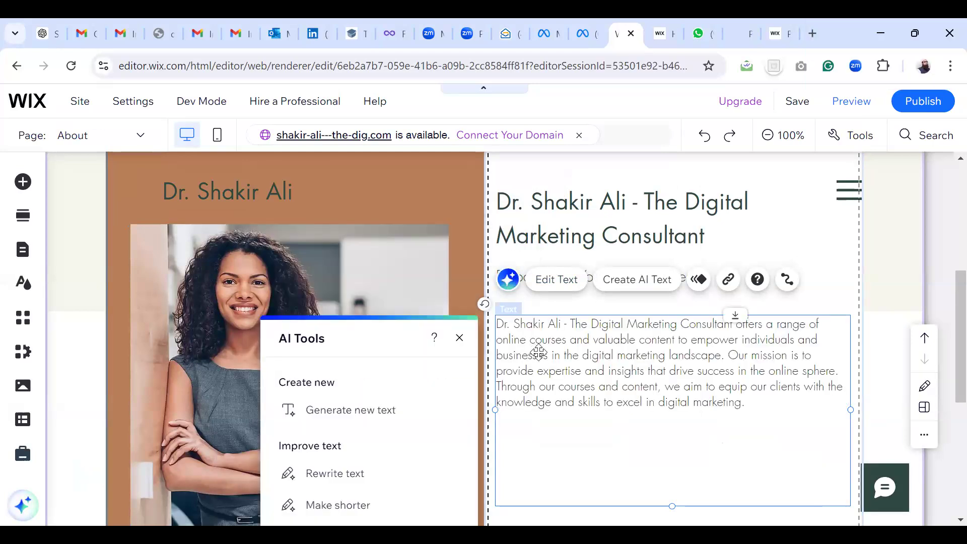
left_click(377, 412)
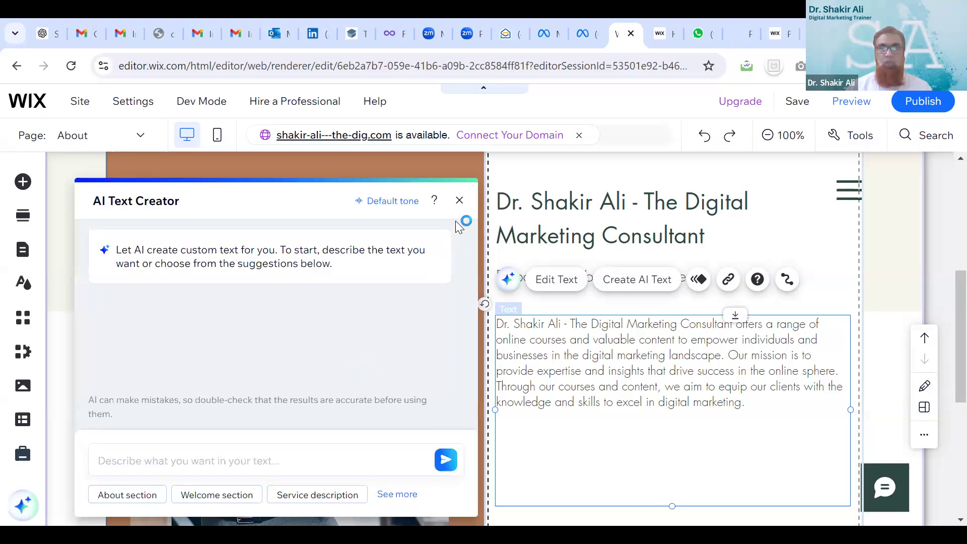
left_click(460, 201)
scroll(620, 408, "down", 6)
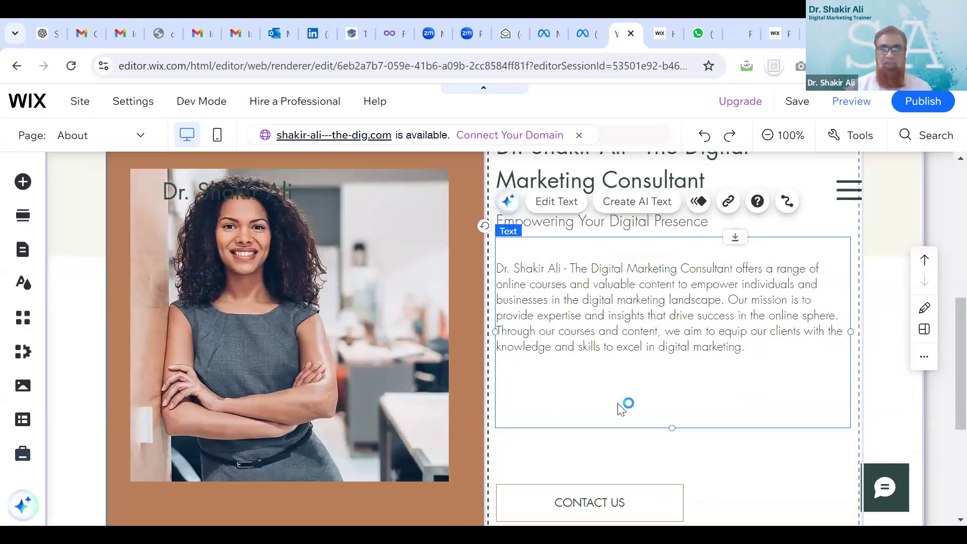
scroll(620, 406, "up", 6)
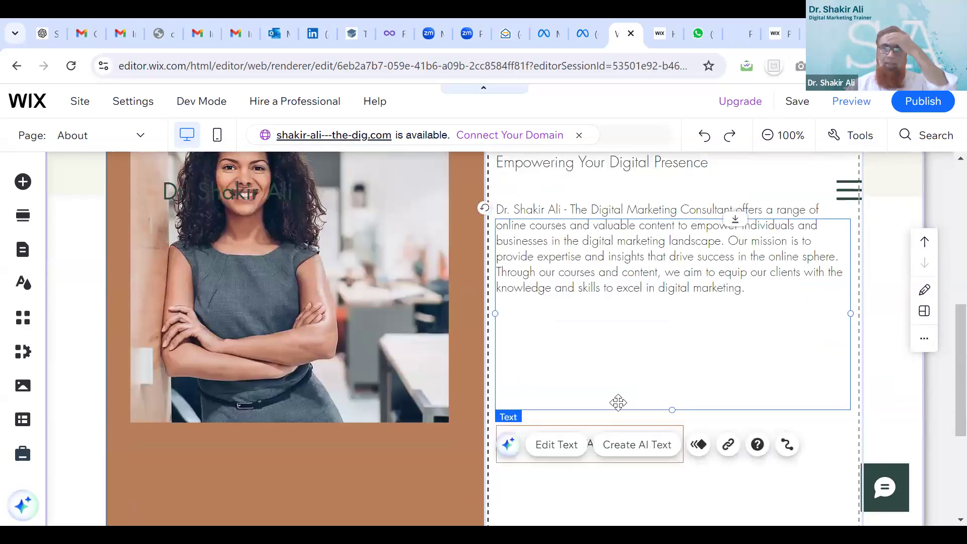
scroll(620, 403, "down", 5)
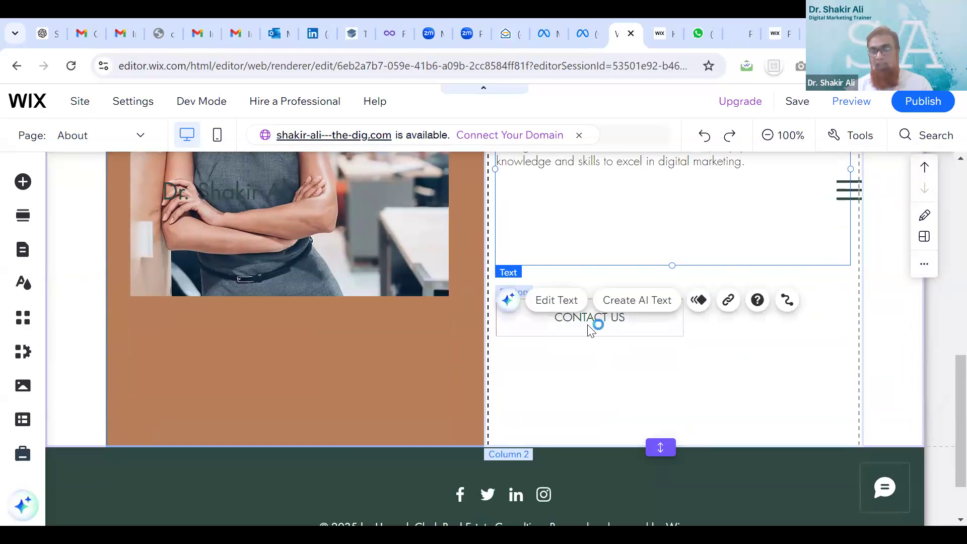
Link the CONTACT US button to the Contact page, then select the left-column photo
left_click(591, 330)
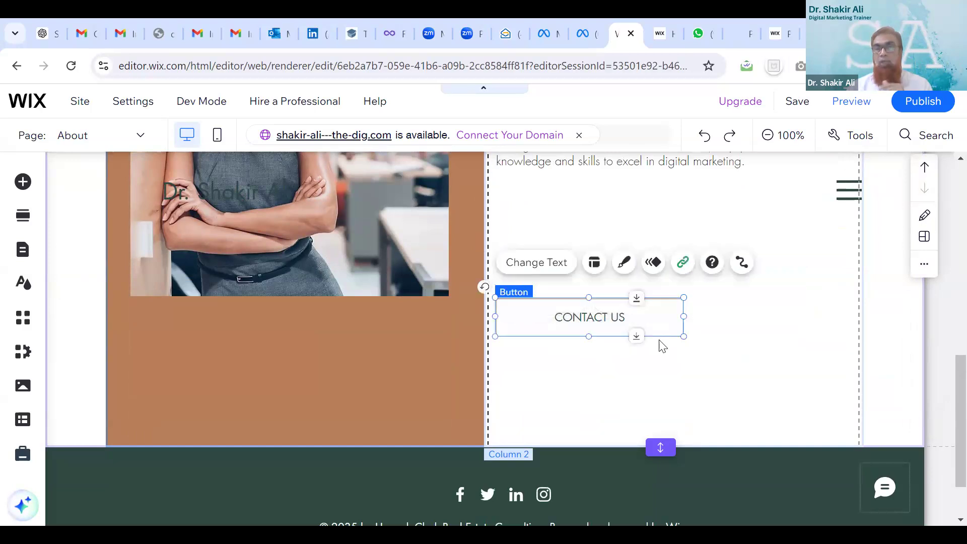
left_click(683, 263)
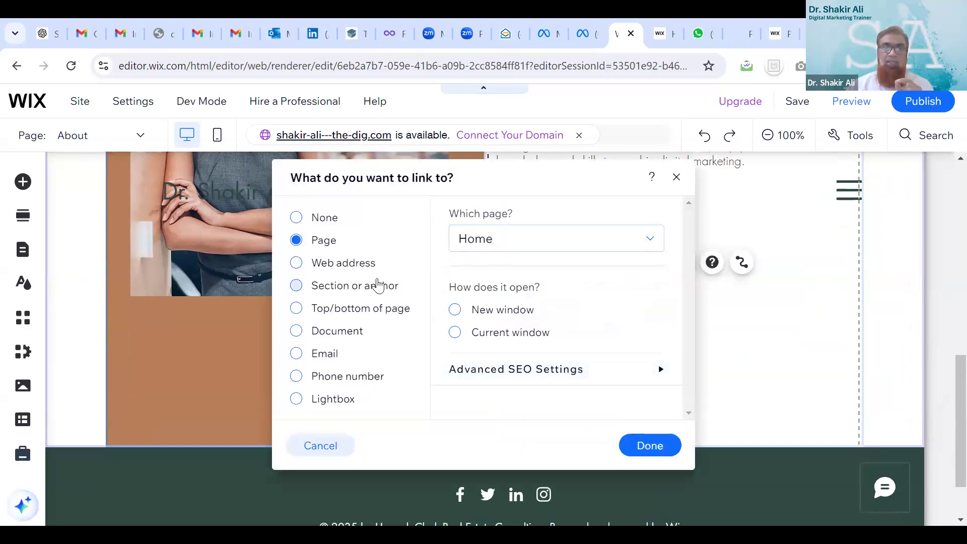
left_click(541, 246)
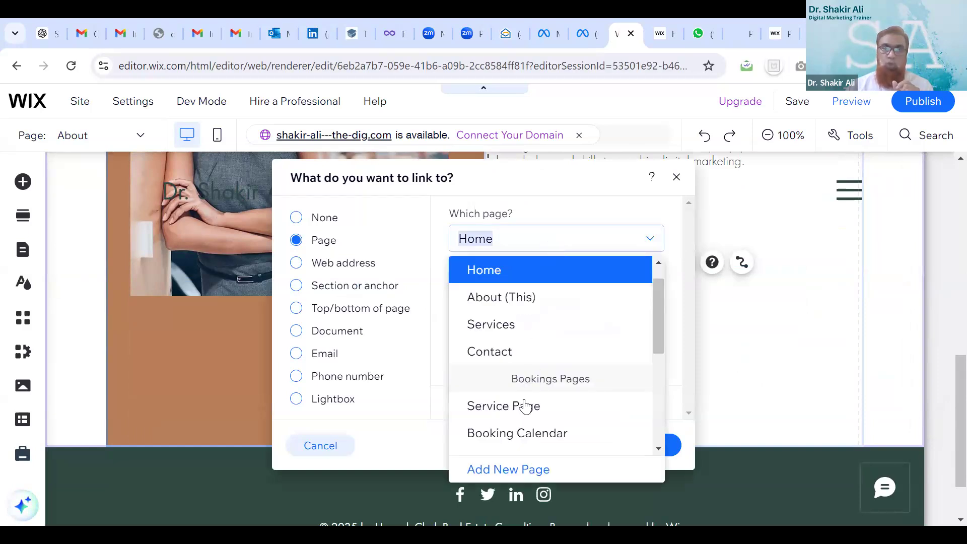
left_click(500, 353)
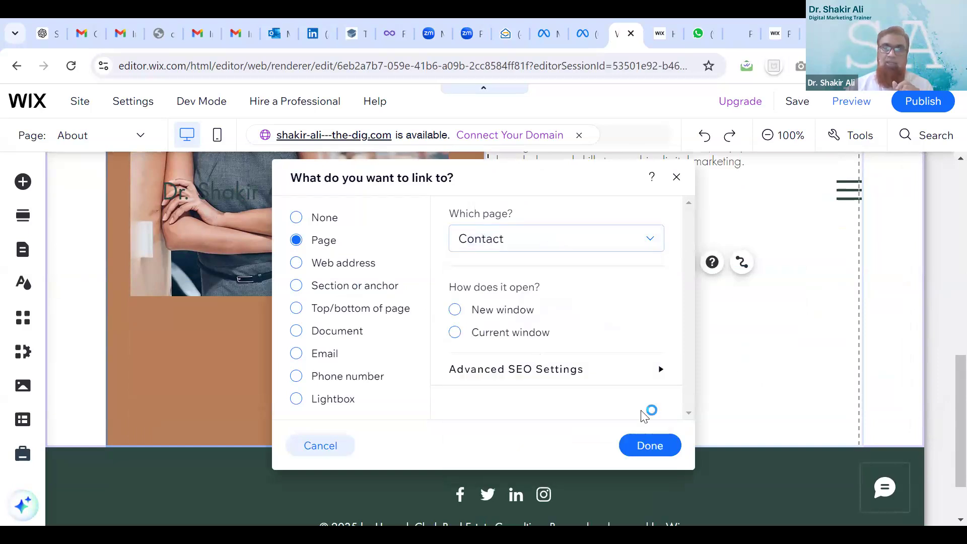
left_click(647, 457)
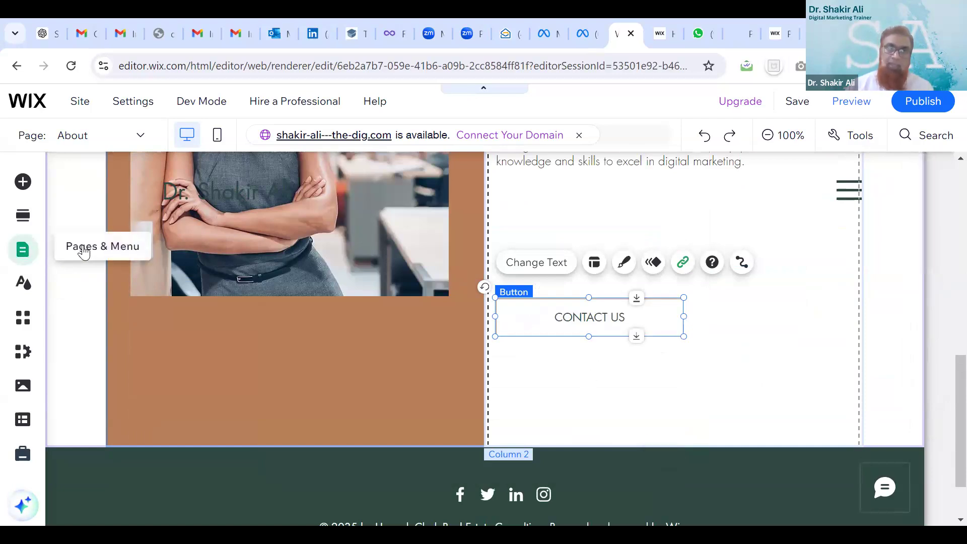
left_click(236, 261)
left_click(252, 276)
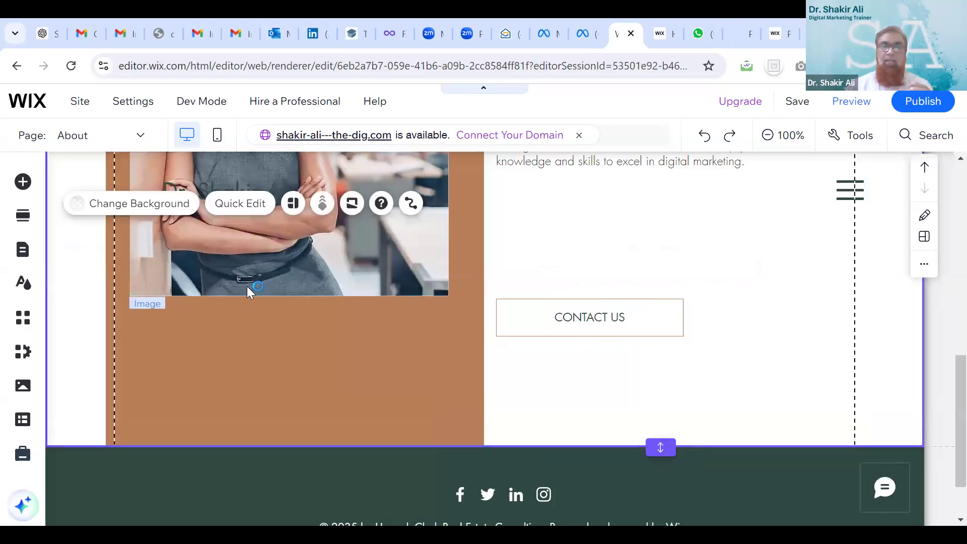
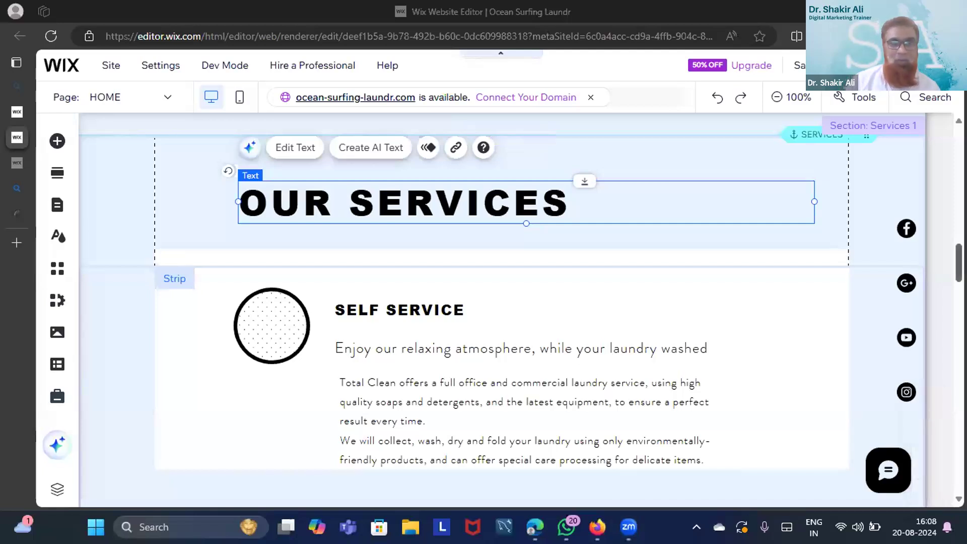
scroll(501, 310, "up", 5)
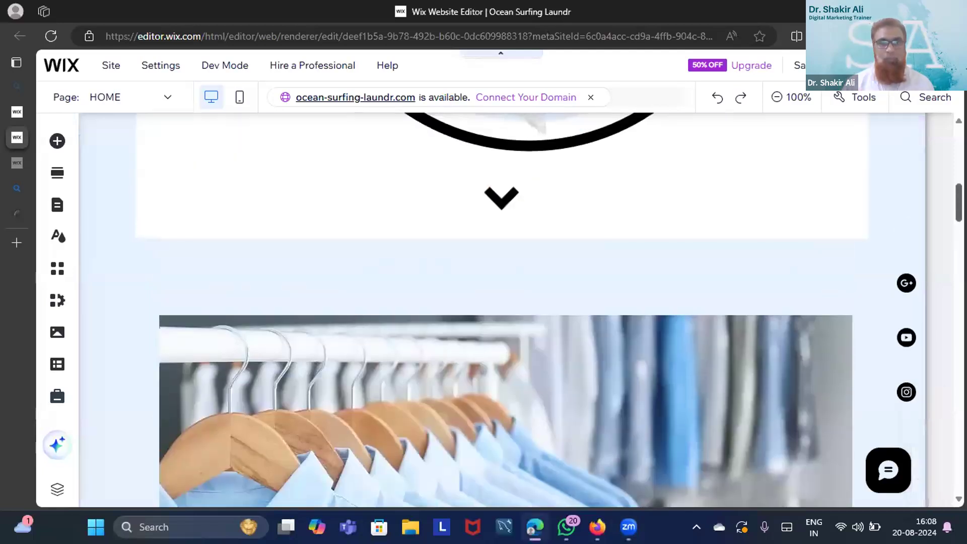
scroll(501, 310, "up", 10)
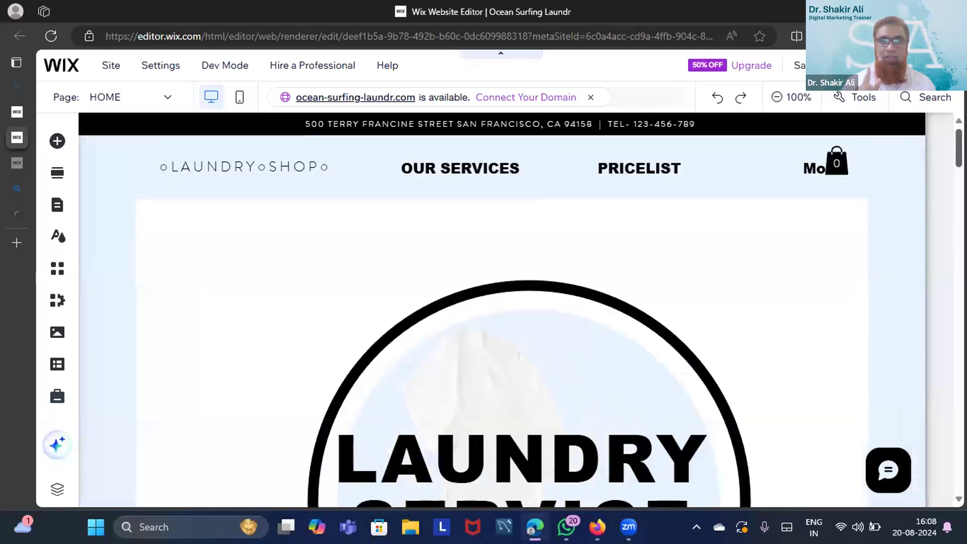
scroll(501, 310, "down", 3)
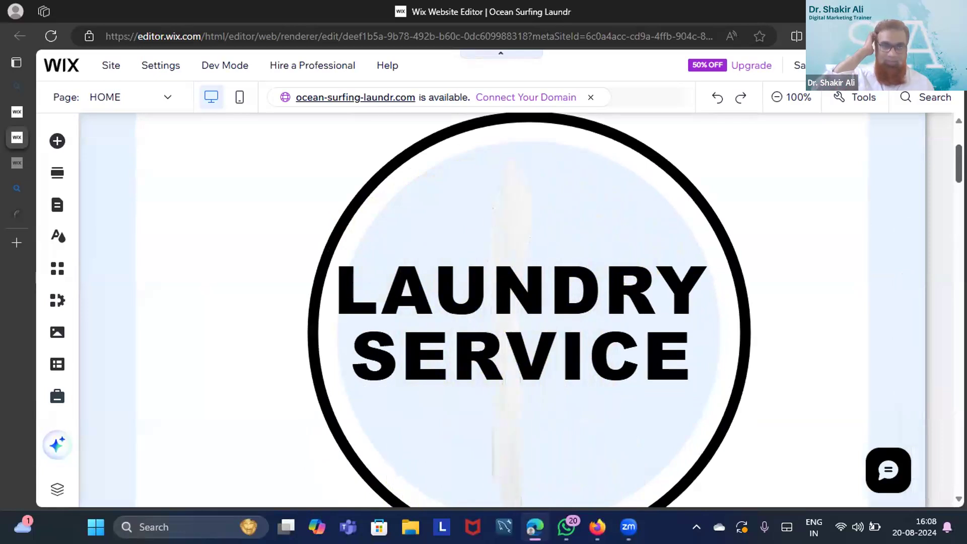
scroll(501, 310, "down", 10)
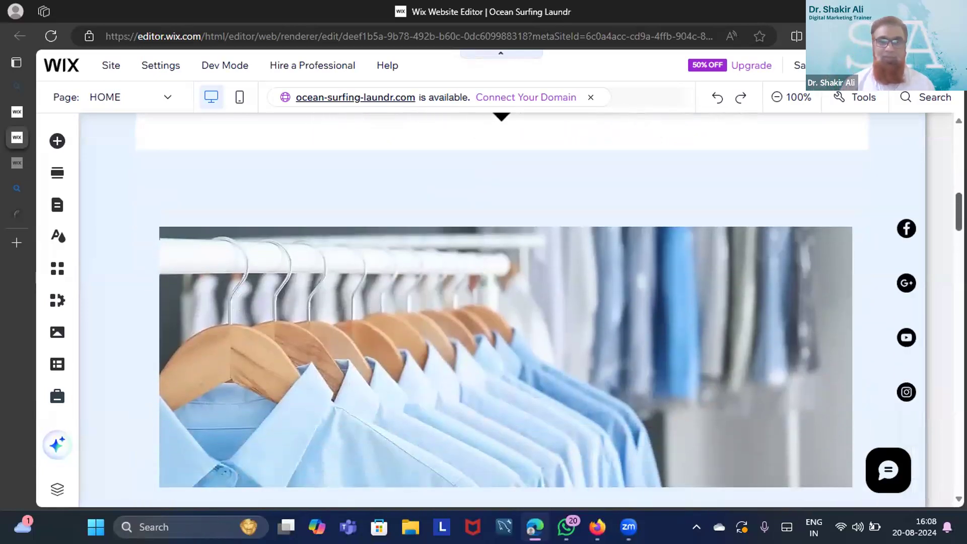
scroll(501, 310, "down", 2)
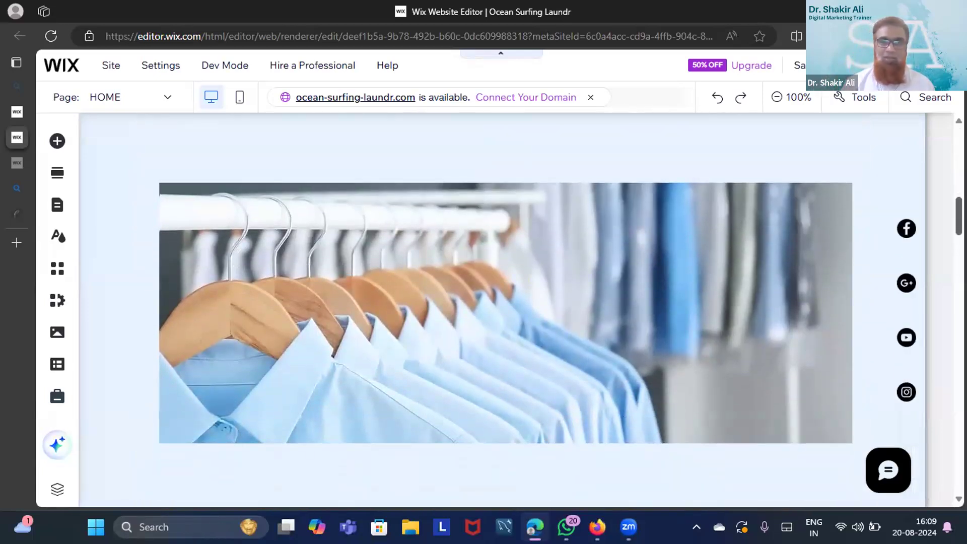
scroll(501, 310, "down", 8)
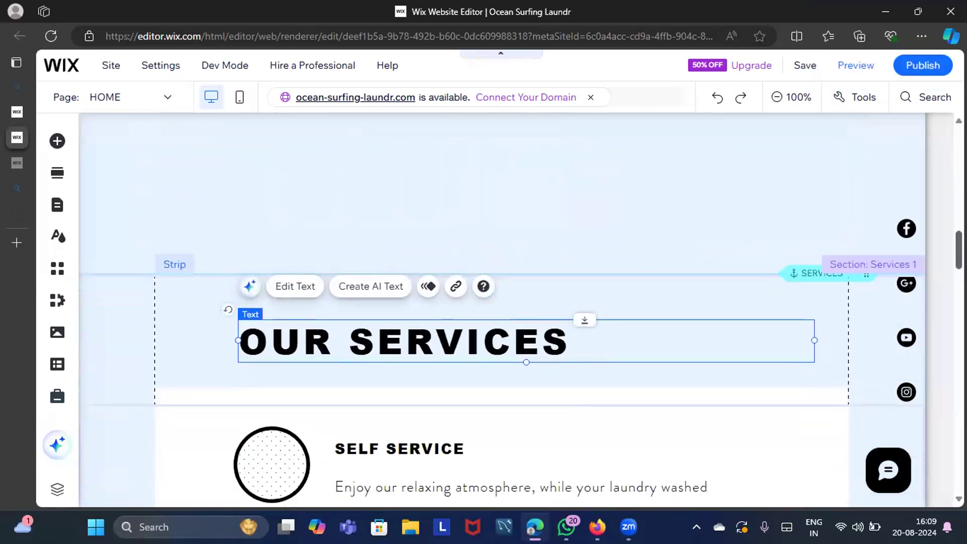
scroll(501, 310, "down", 4)
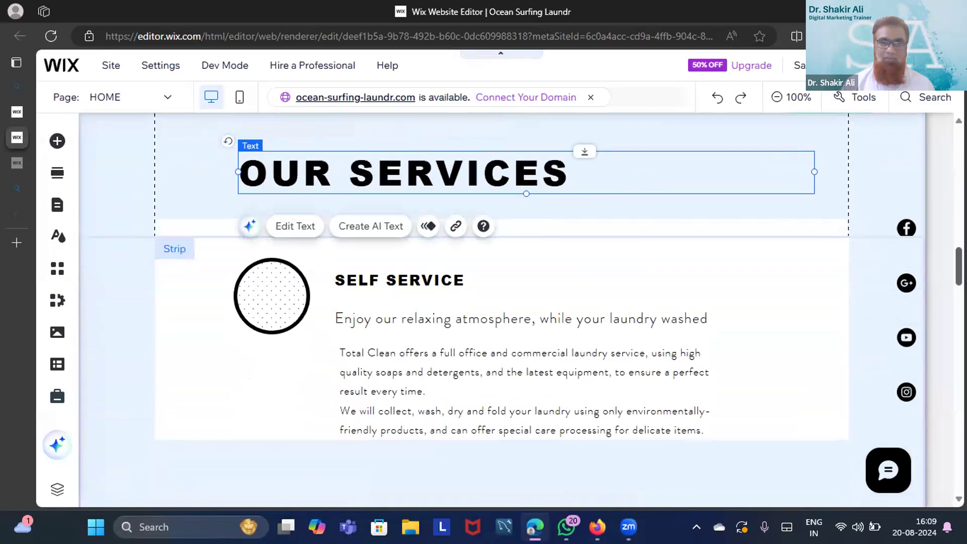
scroll(501, 309, "down", 7)
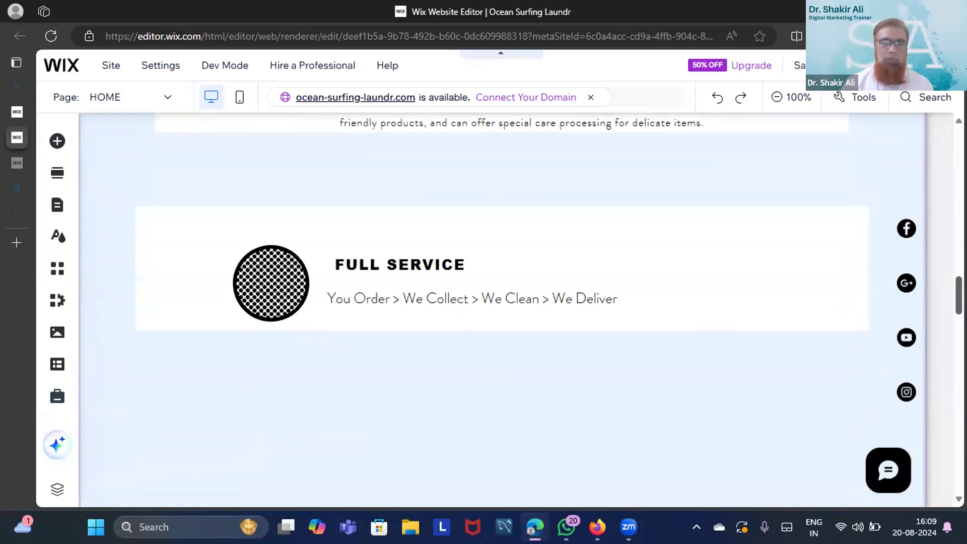
scroll(502, 310, "up", 13)
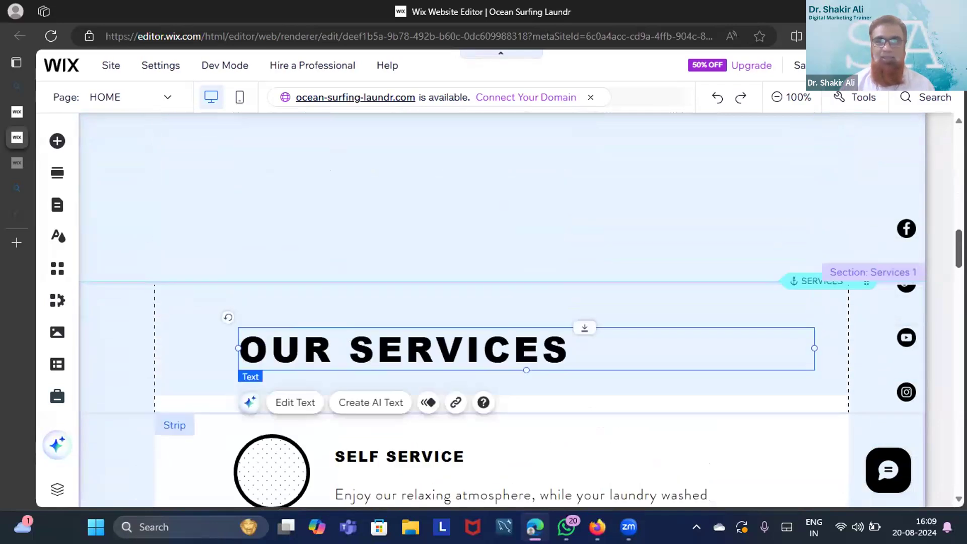
scroll(502, 310, "up", 8)
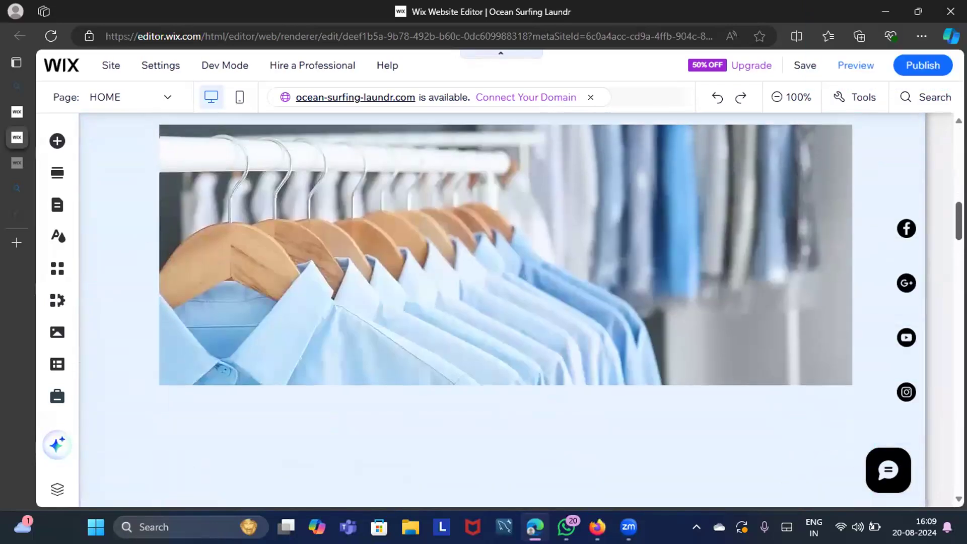
scroll(501, 310, "up", 7)
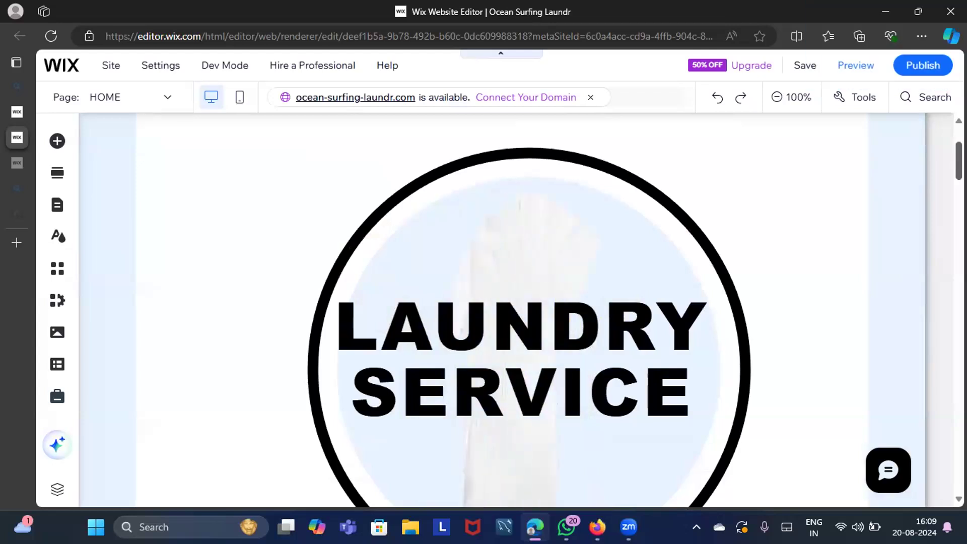
Publish the site to its free wixsite.com address, closing the Congratulations dialog and declining mobile editing
left_click(925, 67)
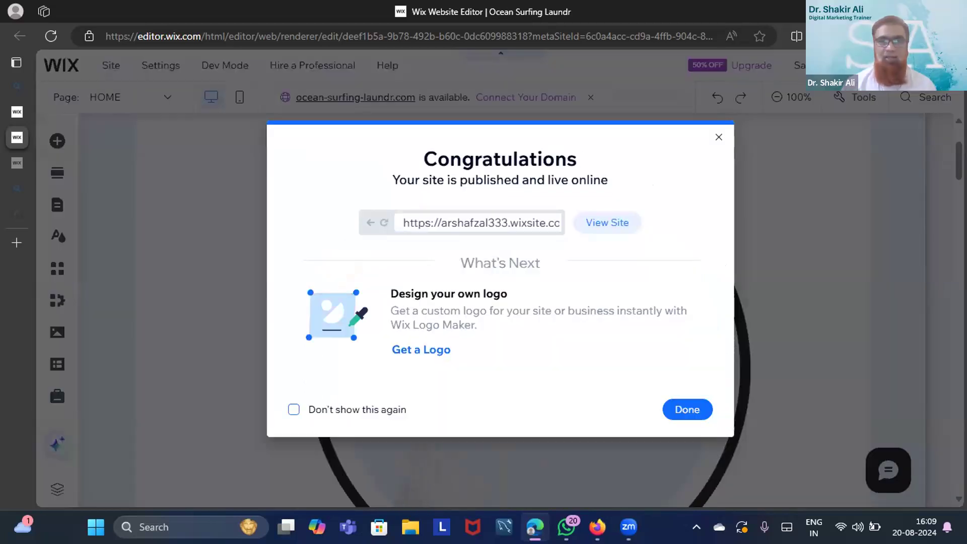
left_click(687, 410)
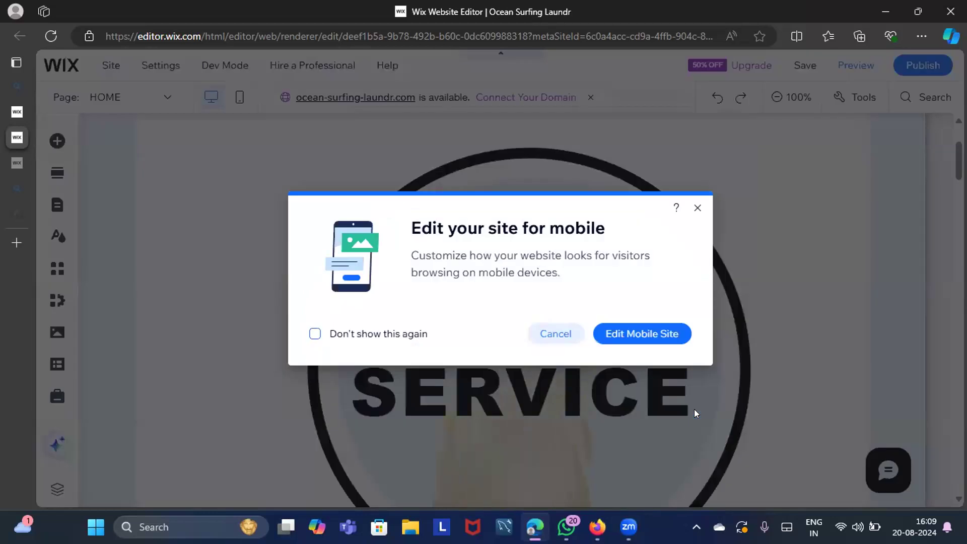
left_click(551, 335)
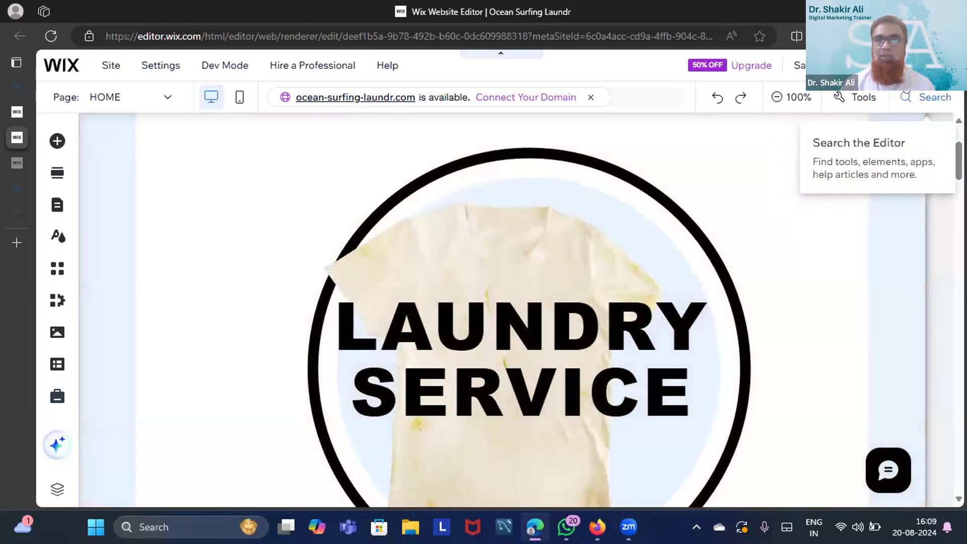
mouse_move(924, 65)
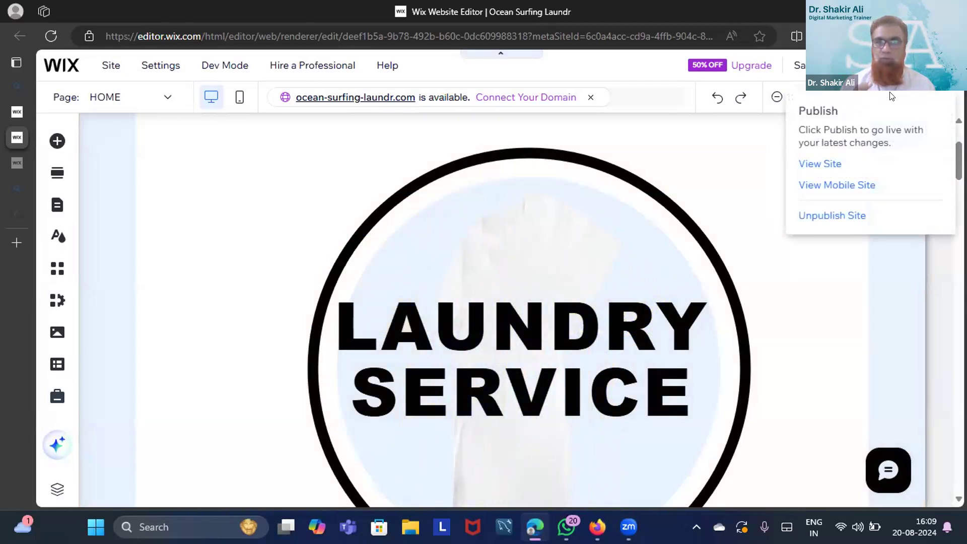
View the live site and scroll through its LAUNDRY SHOP hero and OUR SERVICES section
left_click(829, 164)
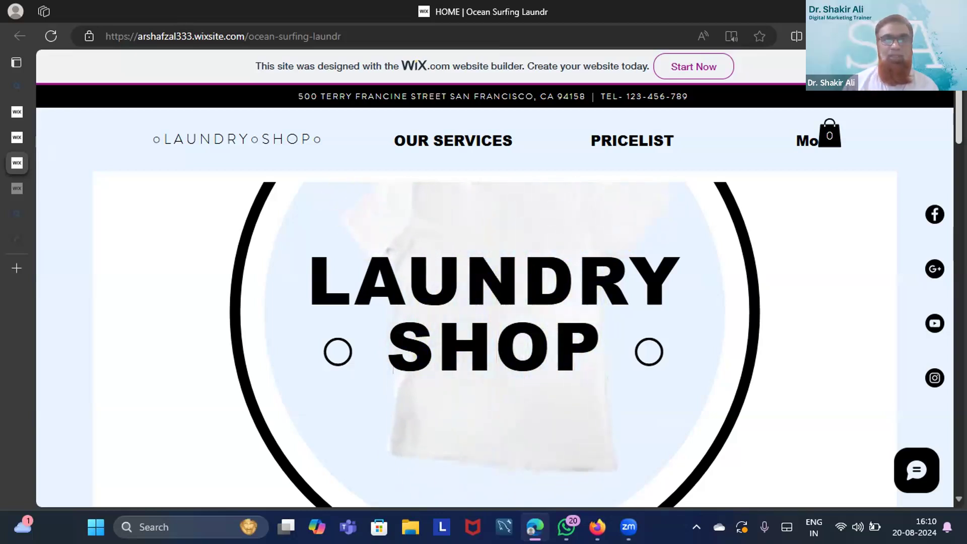
scroll(232, 408, "down", 6)
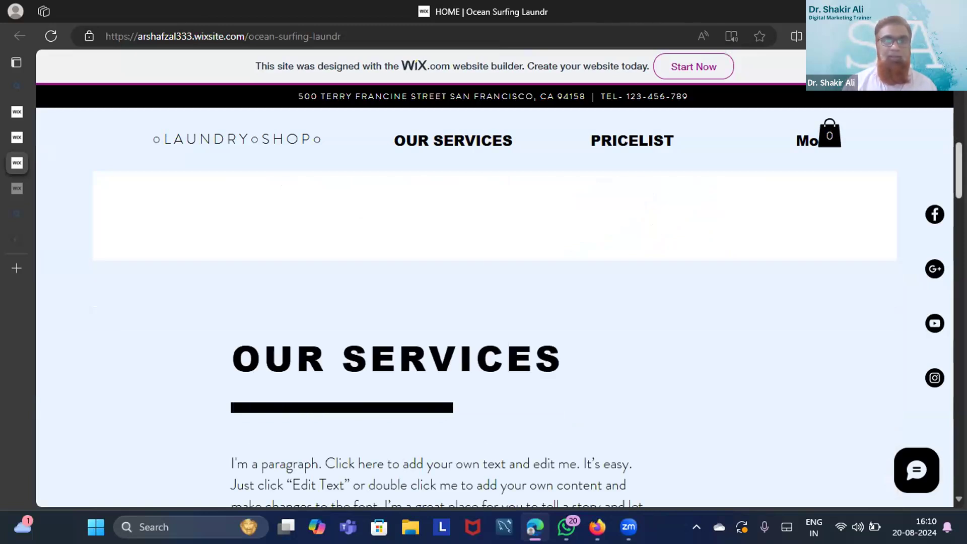
scroll(494, 343, "up", 6)
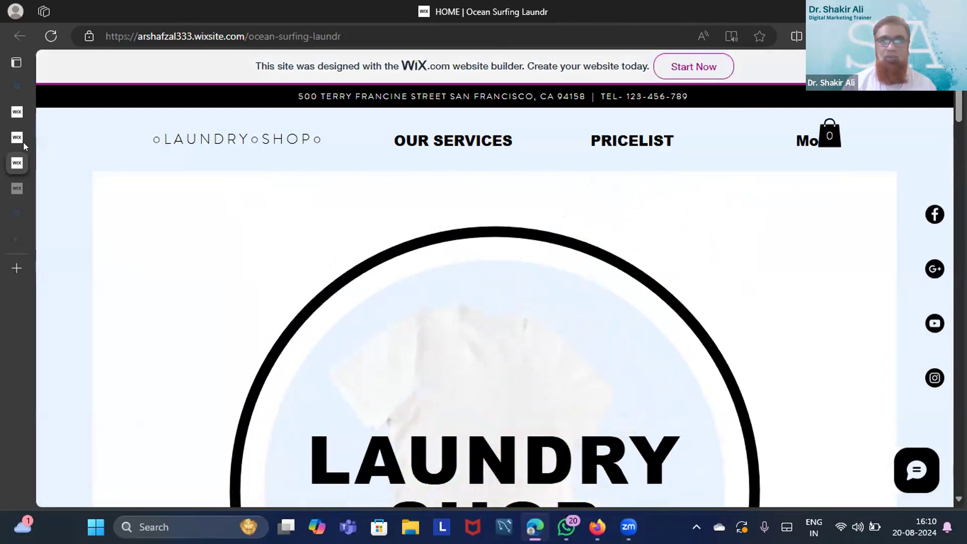
mouse_move(49, 136)
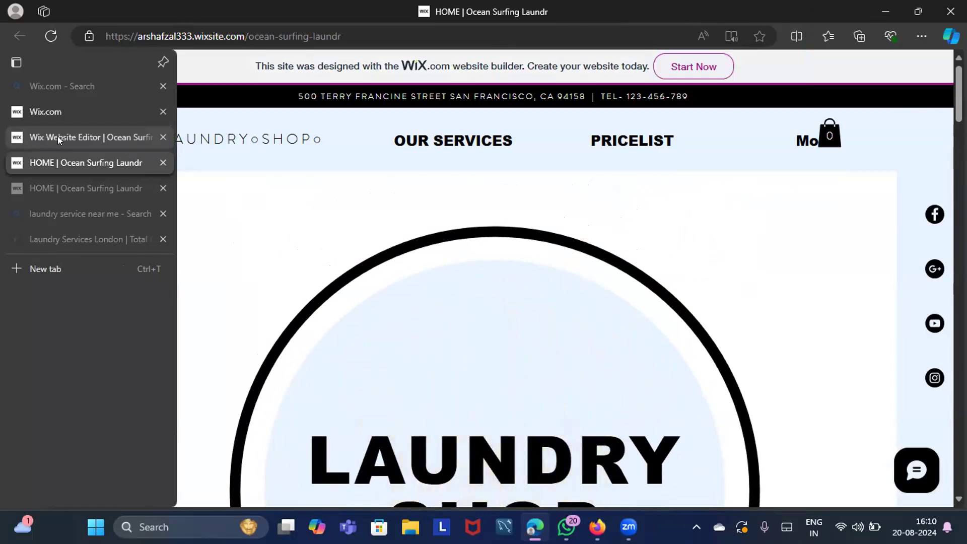
Back in the editor, save on the free Wix domain, republish the changes and close the confirmation
left_click(58, 136)
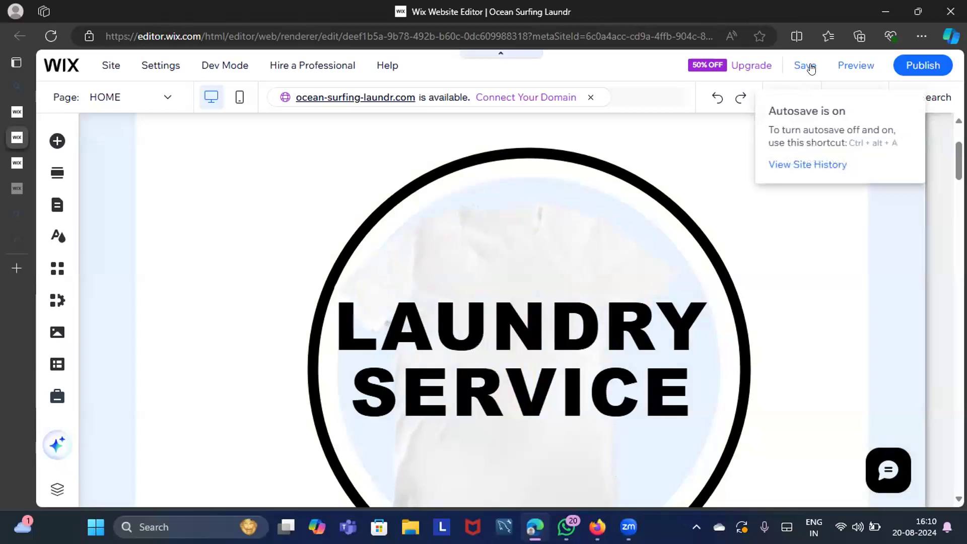
mouse_move(914, 61)
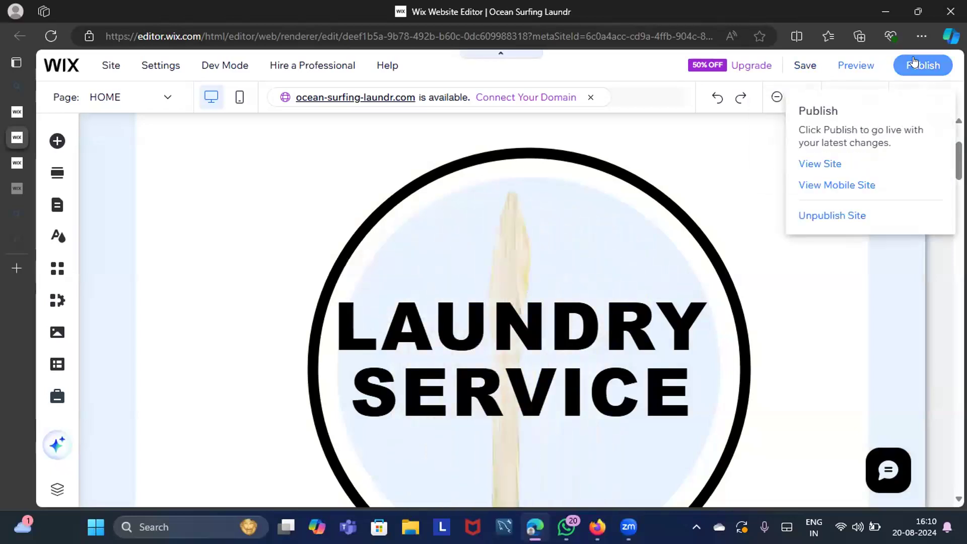
left_click(800, 67)
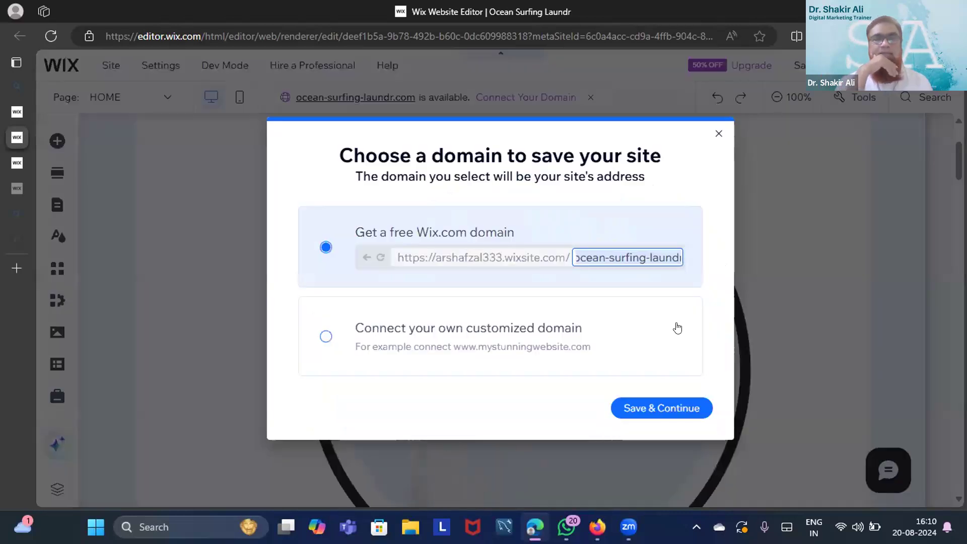
left_click(625, 406)
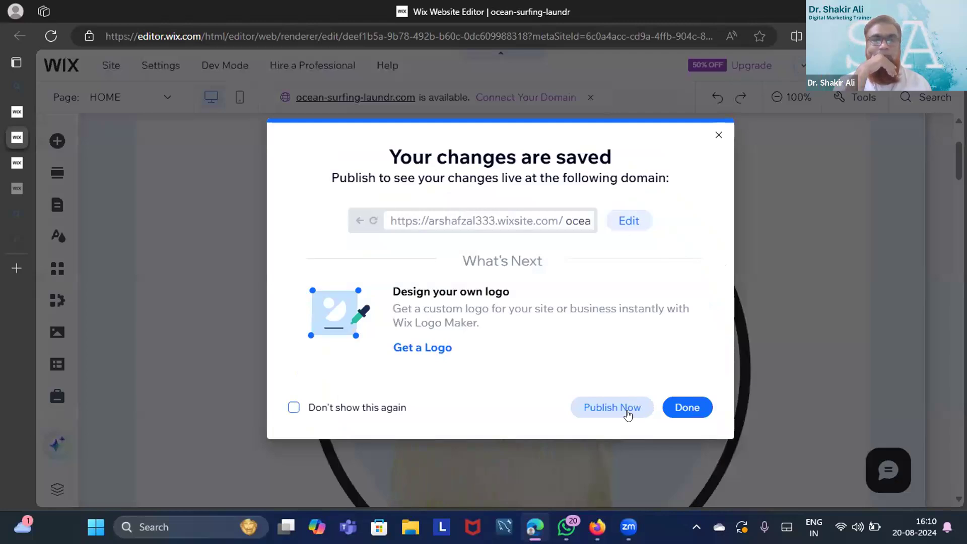
left_click(628, 412)
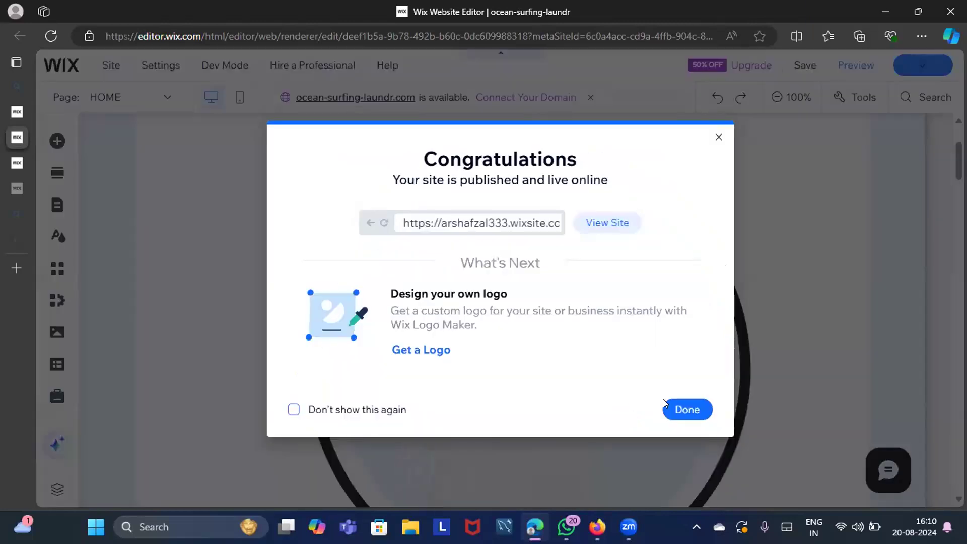
left_click(686, 410)
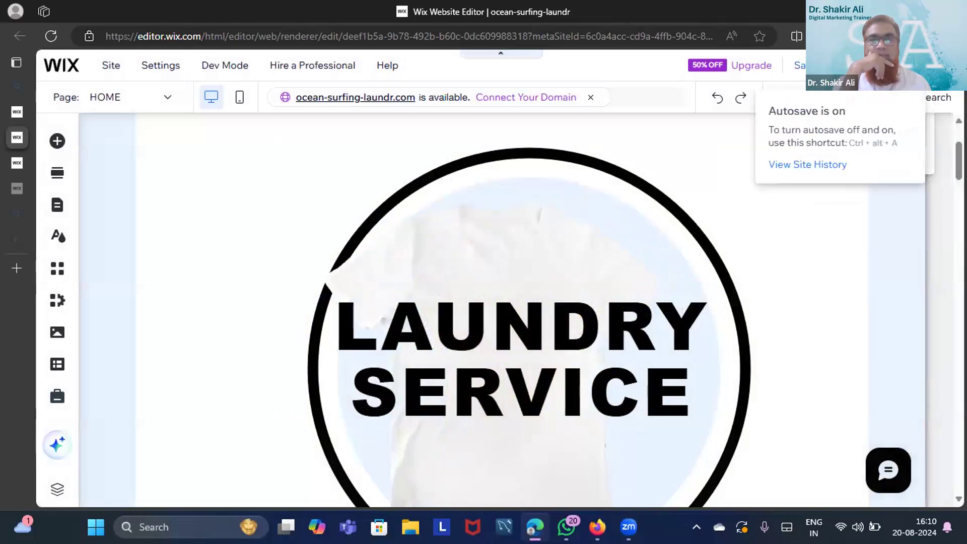
mouse_move(924, 65)
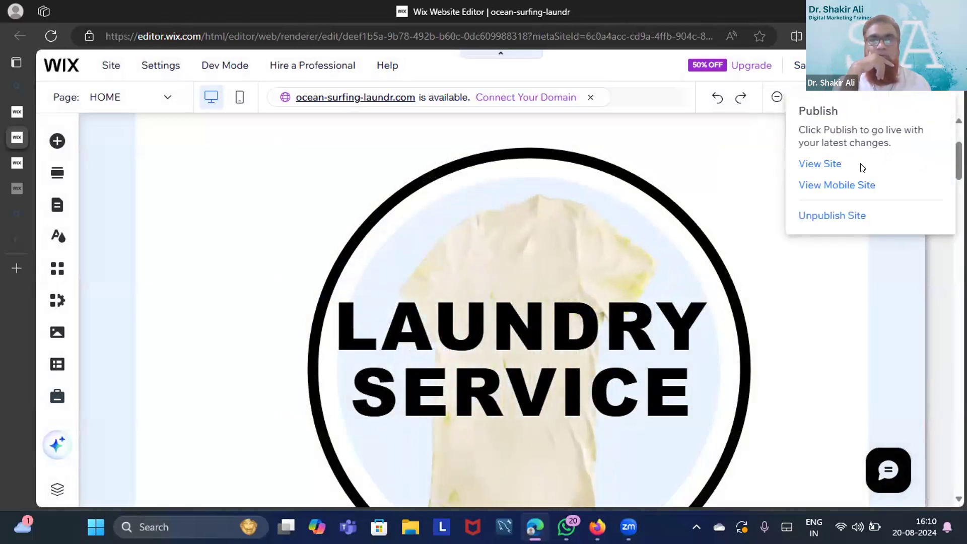
left_click(834, 164)
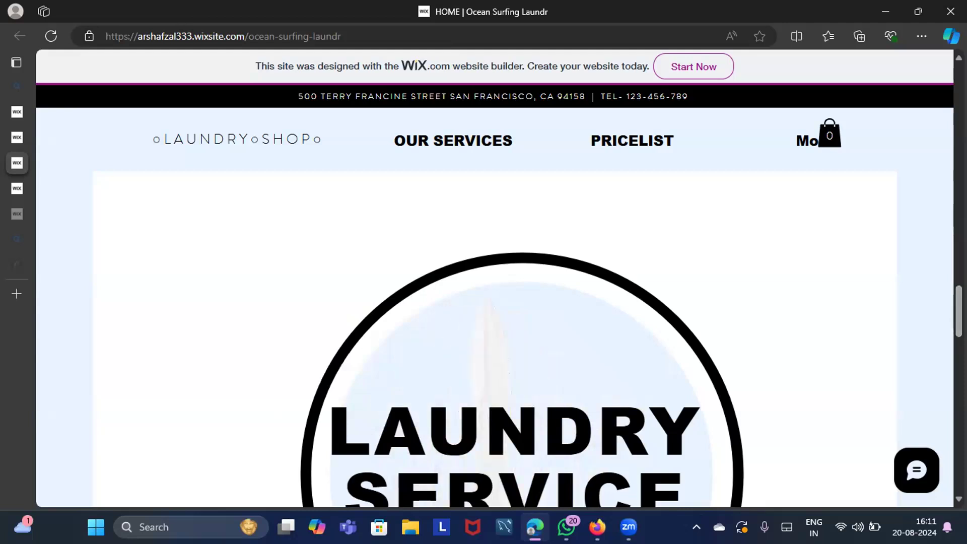
triple_click(513, 431)
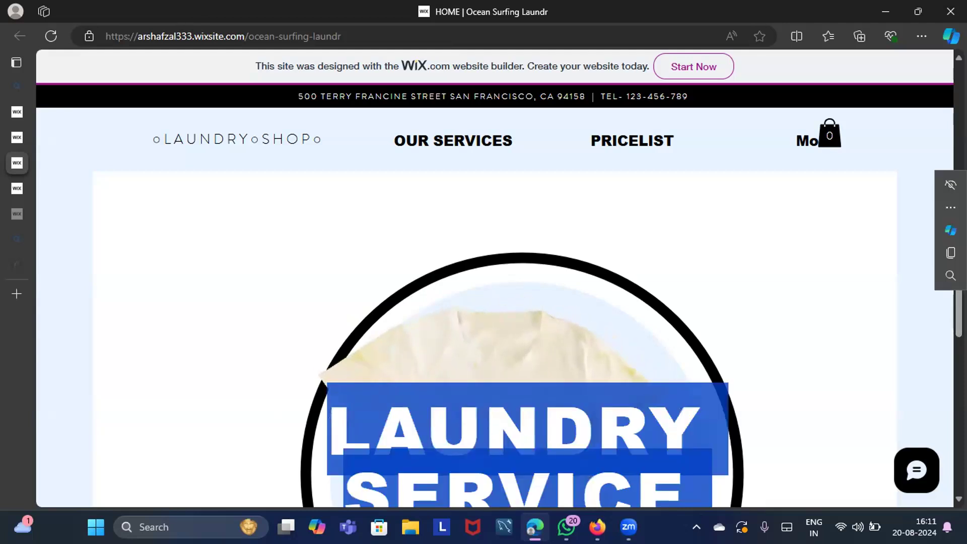
scroll(495, 278, "down", 4)
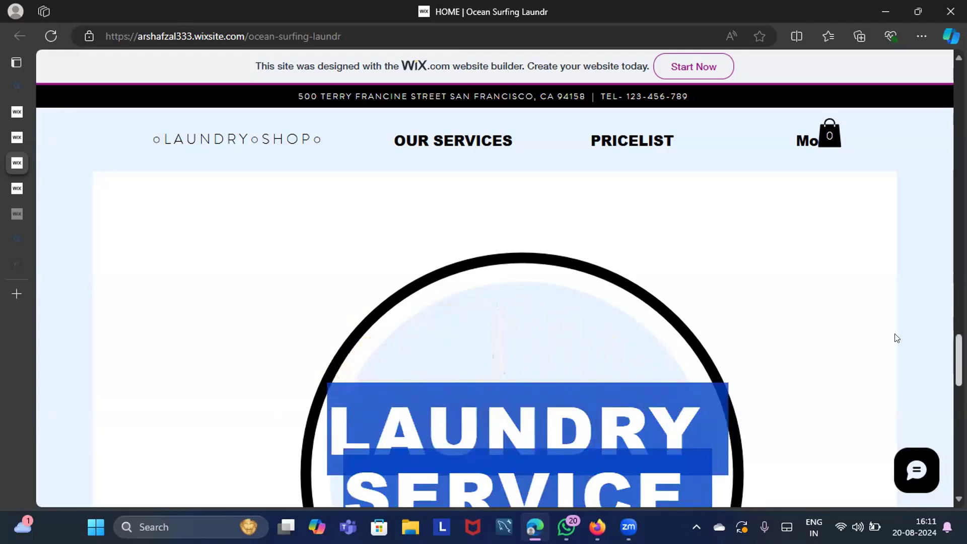
left_click(840, 327)
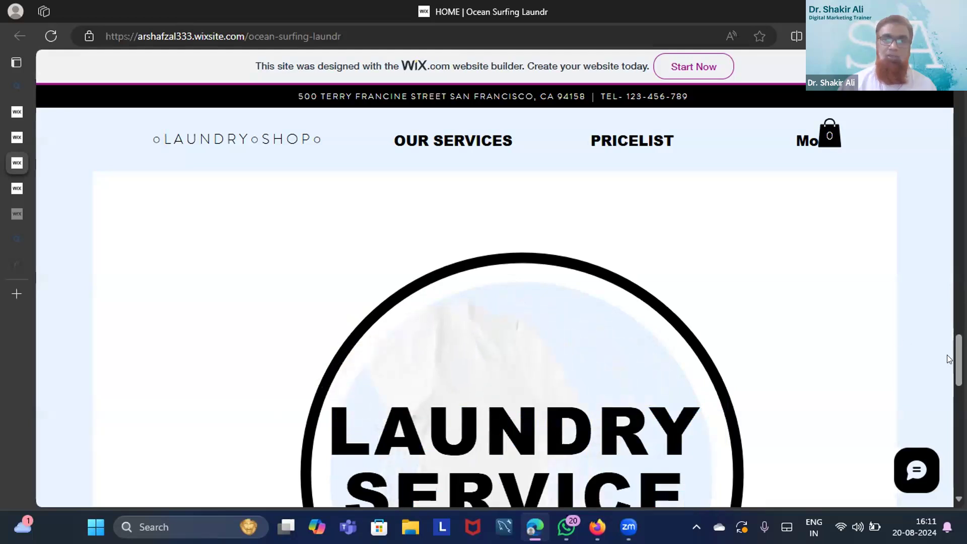
scroll(949, 359, "down", 3)
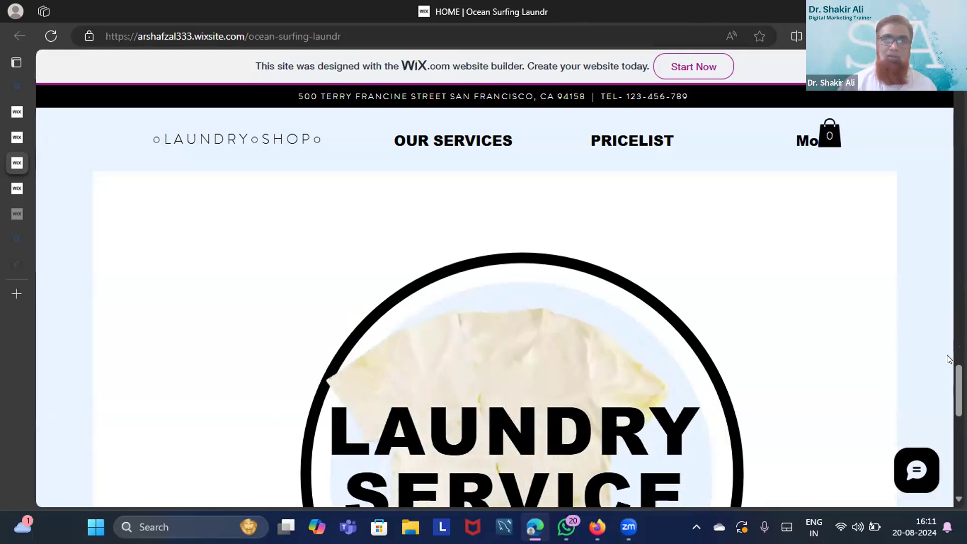
scroll(949, 359, "down", 3)
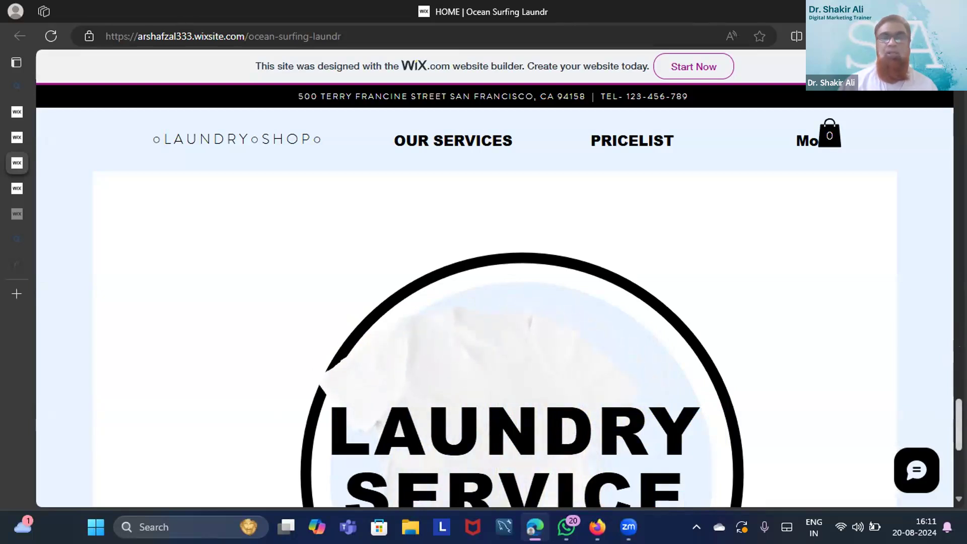
scroll(493, 297, "down", 4)
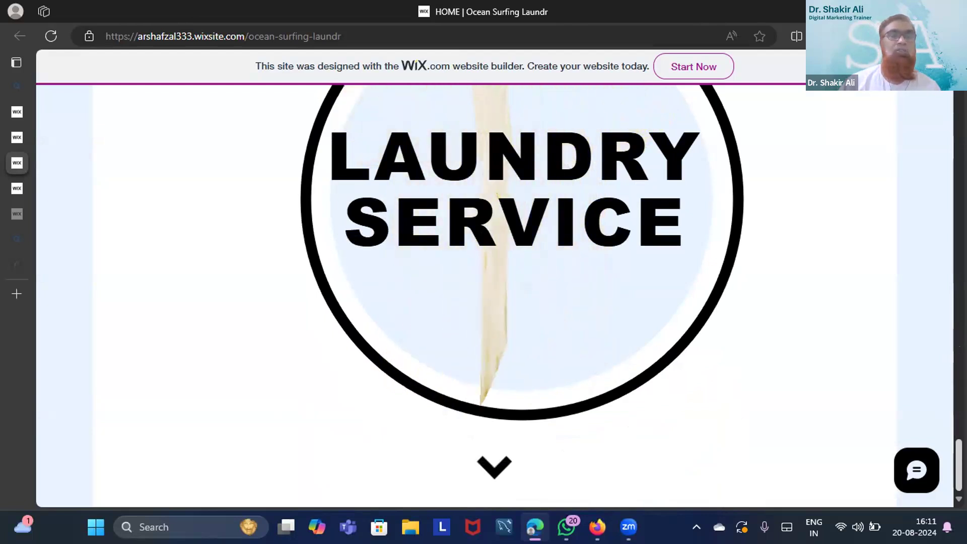
scroll(522, 290, "up", 2)
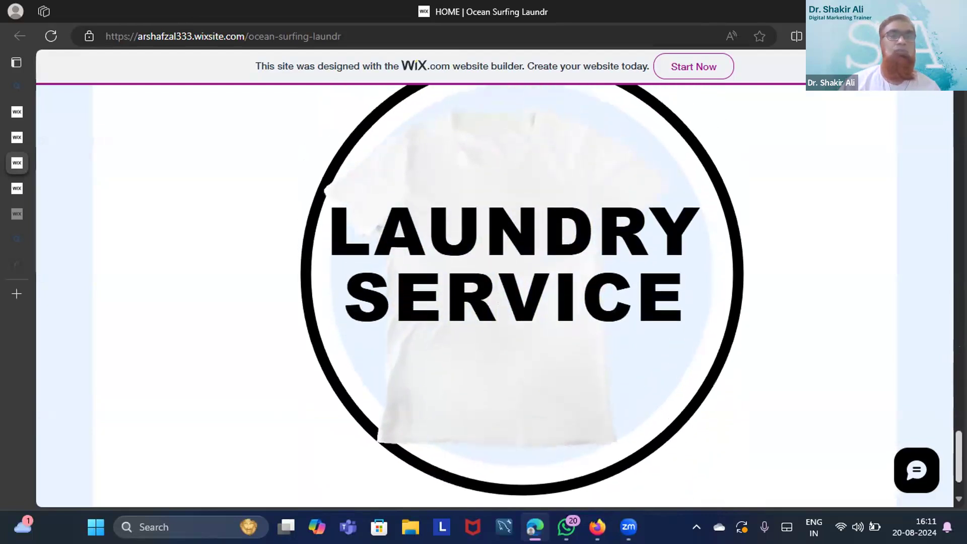
scroll(498, 297, "up", 1)
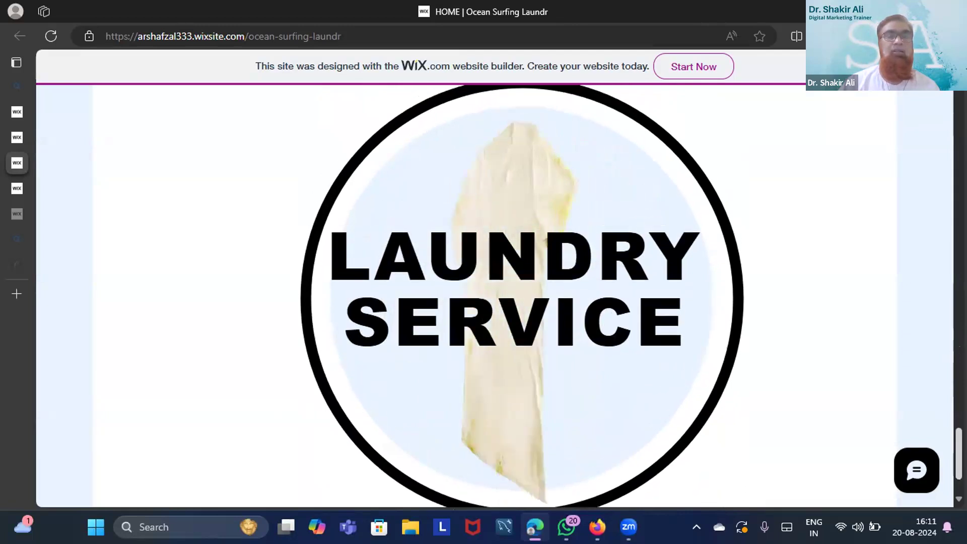
scroll(522, 297, "down", 2)
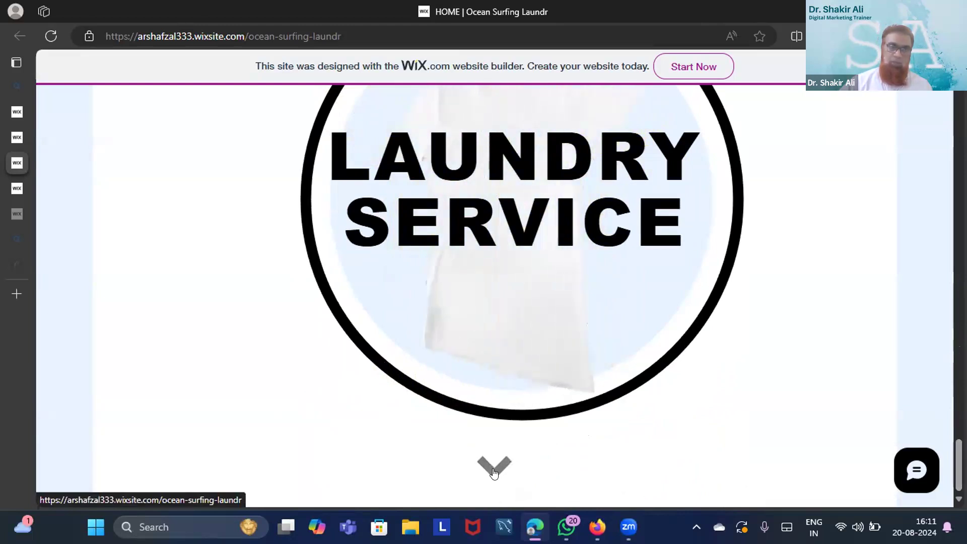
scroll(494, 474, "up", 2)
scroll(494, 464, "up", 4)
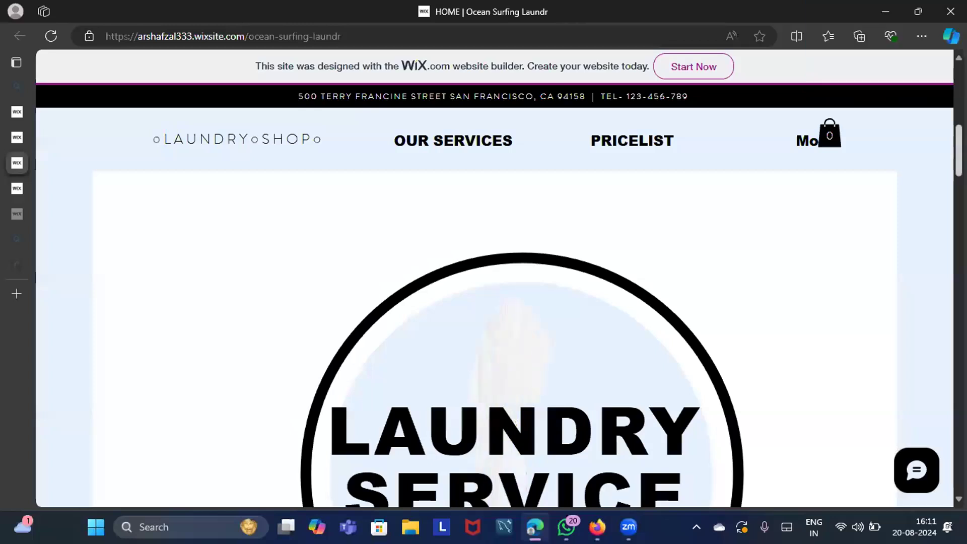
scroll(932, 384, "down", 5)
scroll(495, 297, "down", 5)
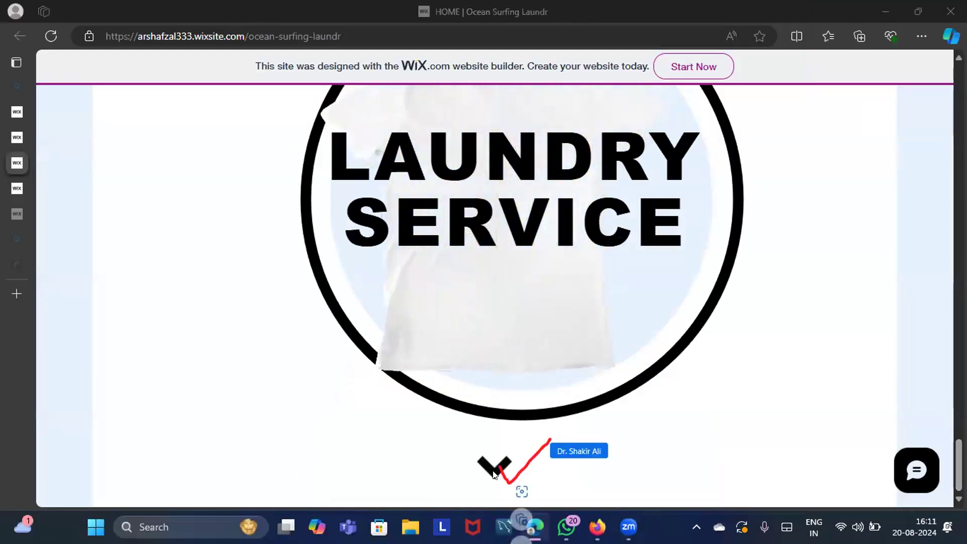
scroll(493, 474, "up", 5)
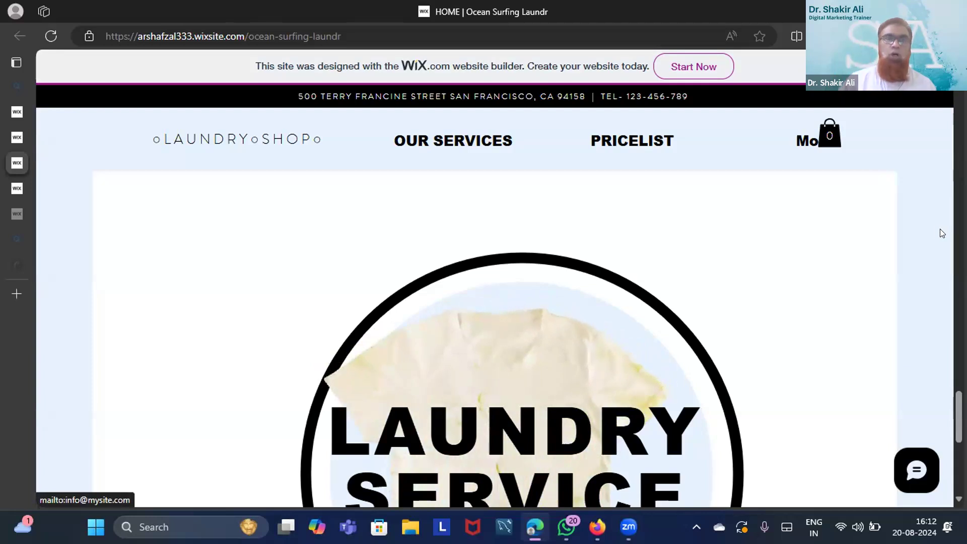
left_click(947, 36)
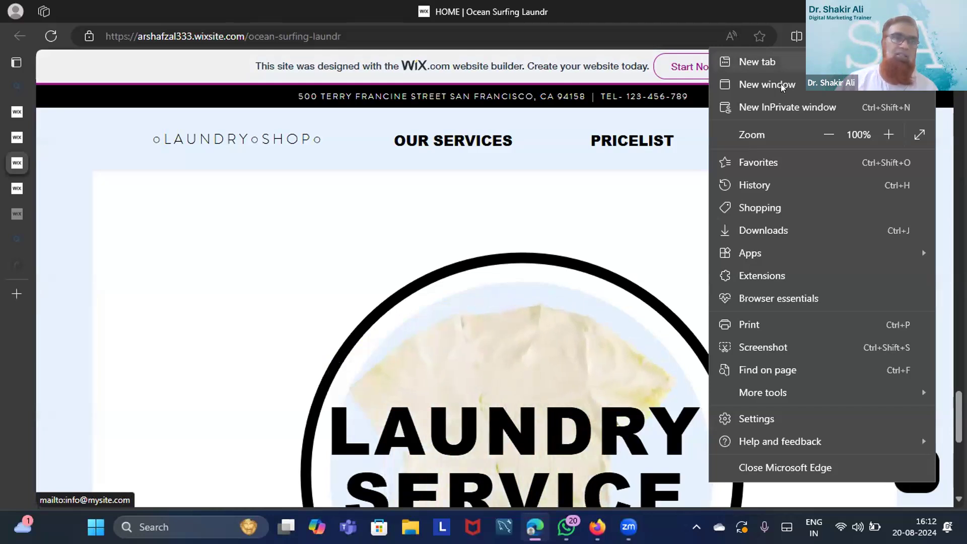
left_click(579, 191)
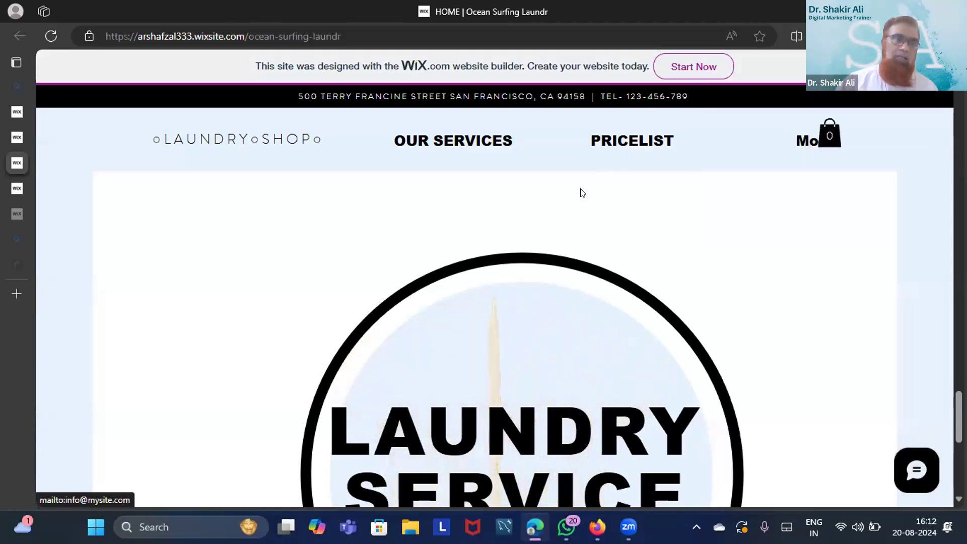
mouse_move(15, 62)
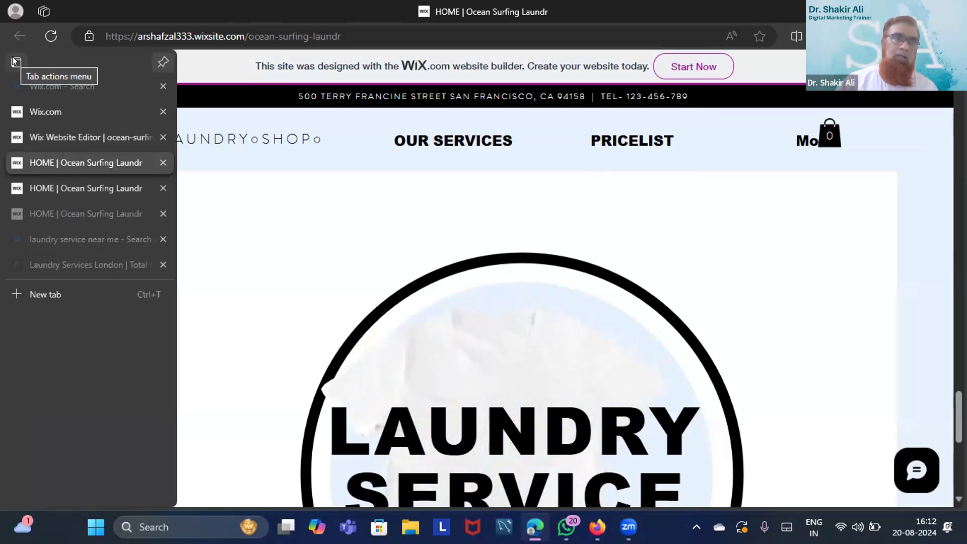
left_click(42, 11)
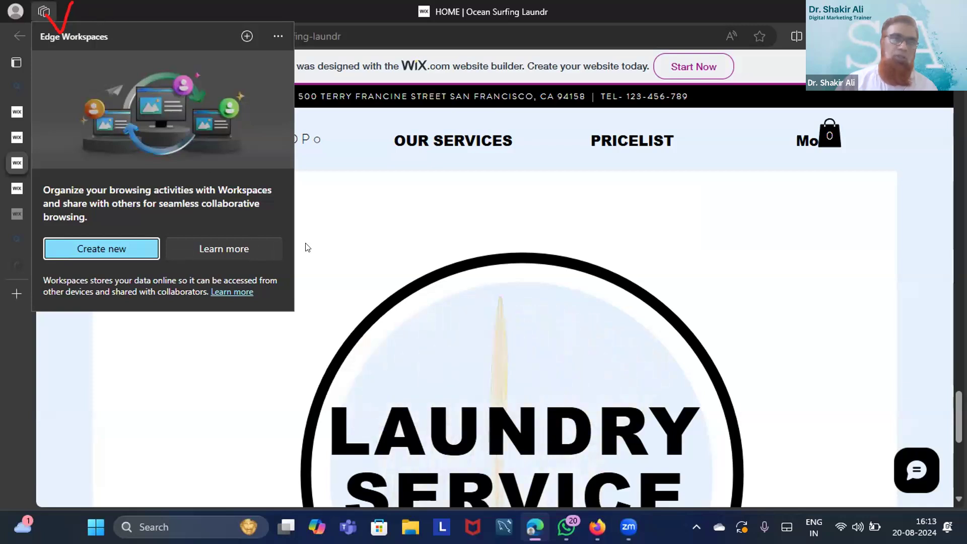
left_click(330, 243)
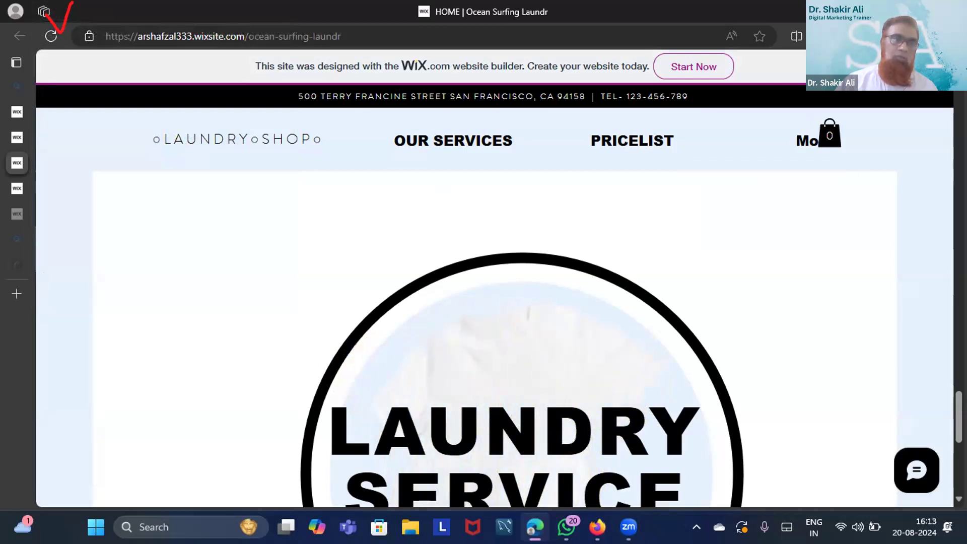
key("ctrl+shift+period")
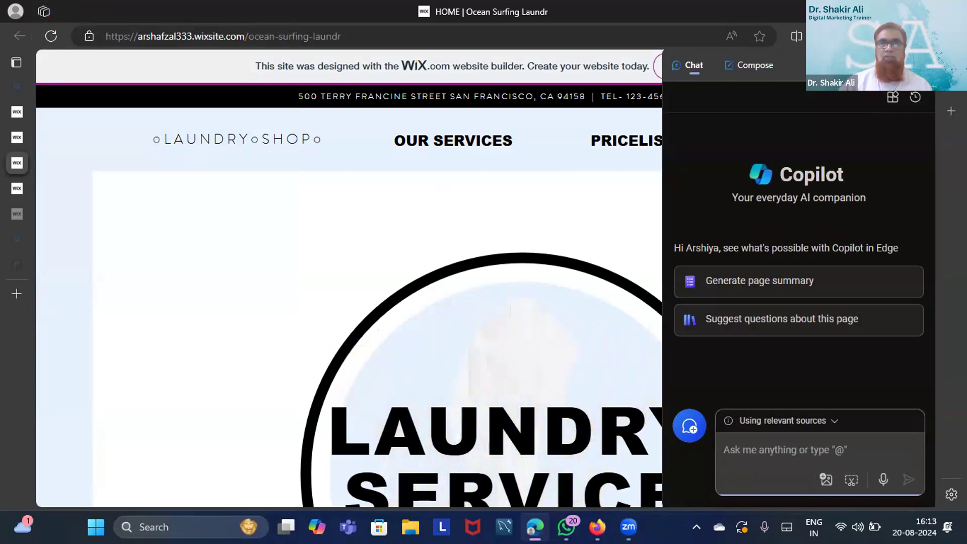
key("ctrl+shift+period")
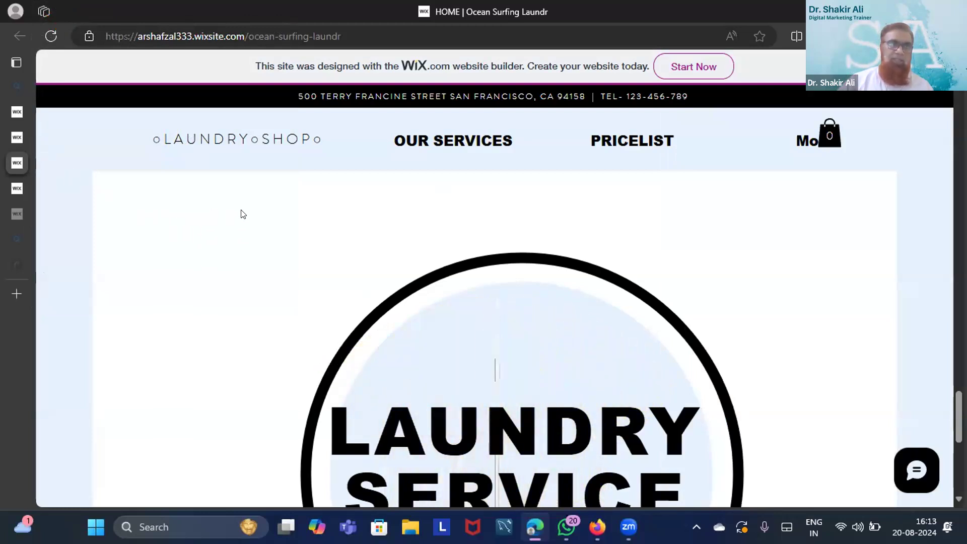
mouse_move(24, 145)
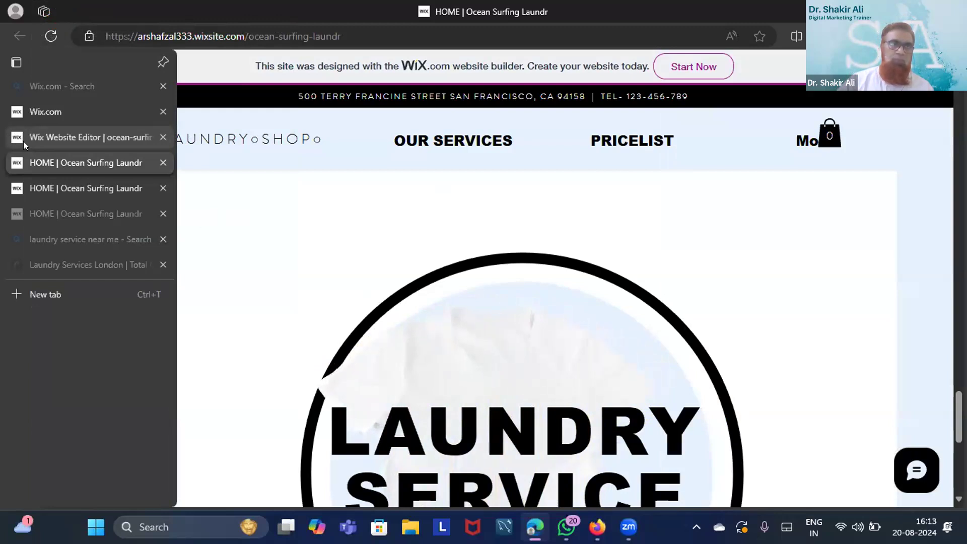
Return to the Wix Website Editor tab and scroll through the HOME page's LAUNDRY SERVICE hero
left_click(48, 132)
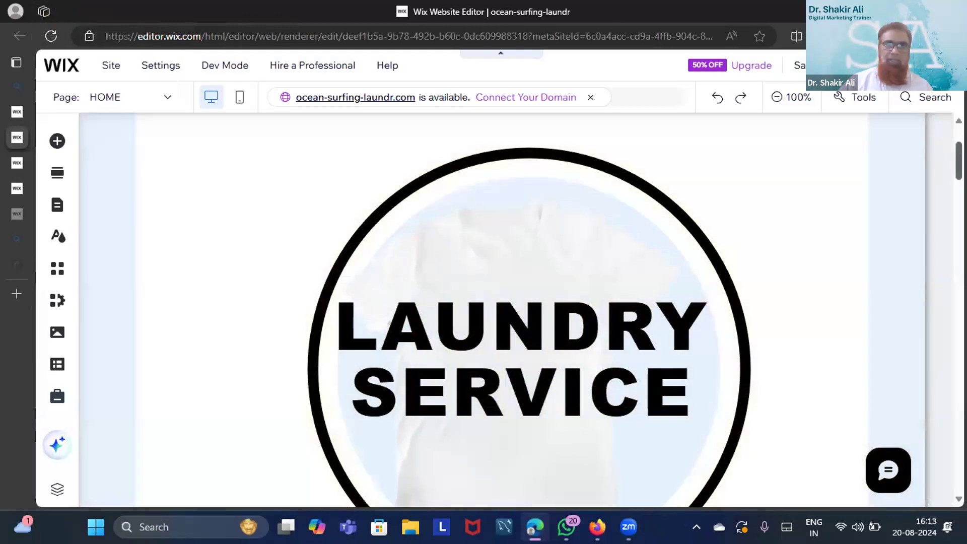
scroll(529, 302, "down", 3)
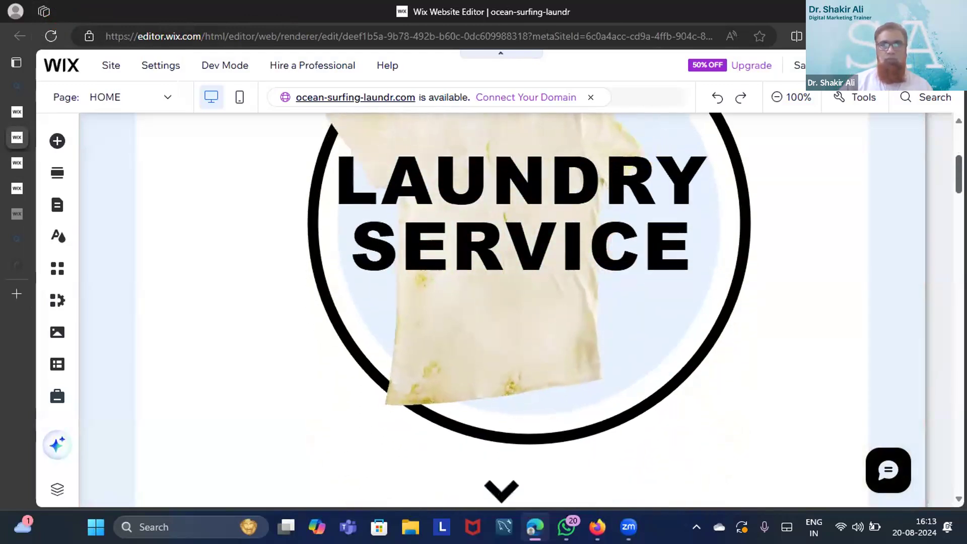
scroll(529, 302, "up", 1)
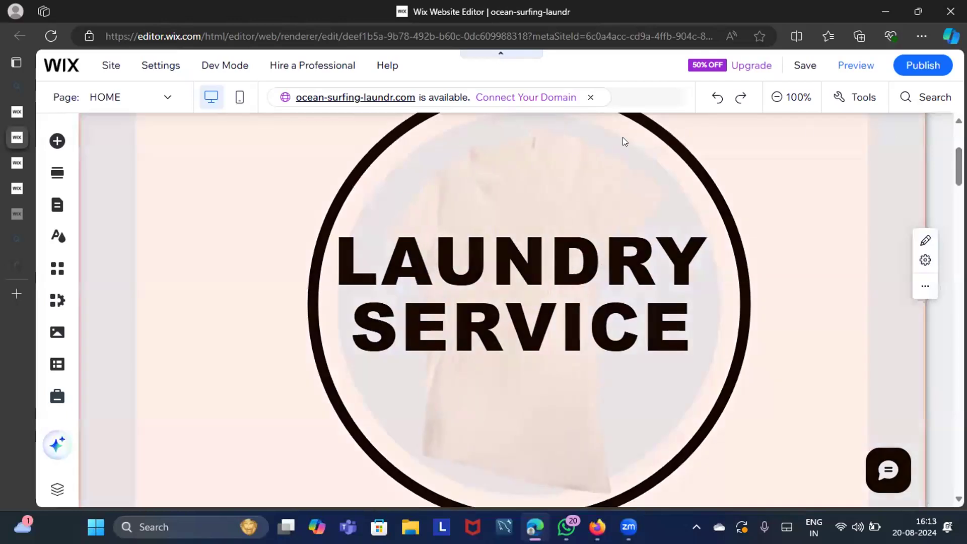
mouse_move(28, 184)
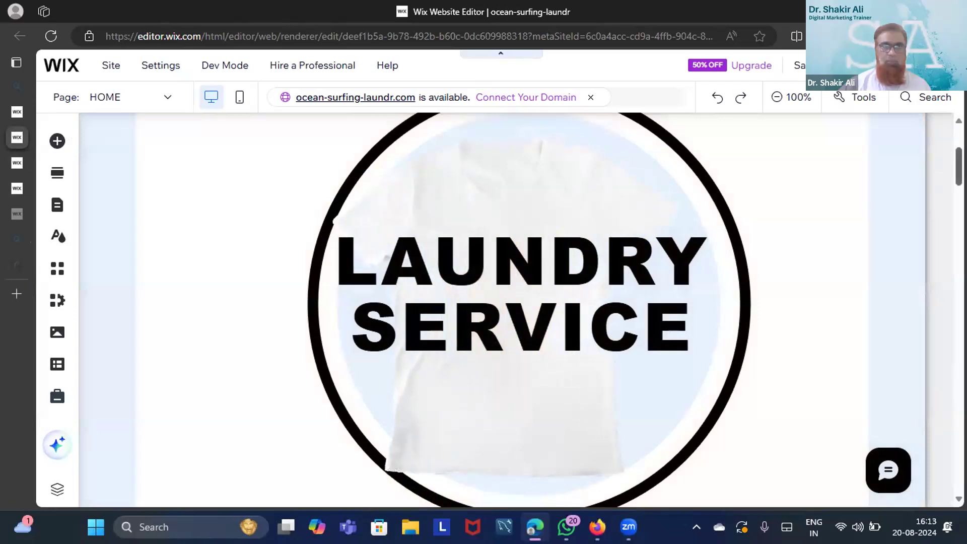
scroll(502, 310, "up", 4)
scroll(501, 309, "down", 3)
scroll(501, 310, "down", 5)
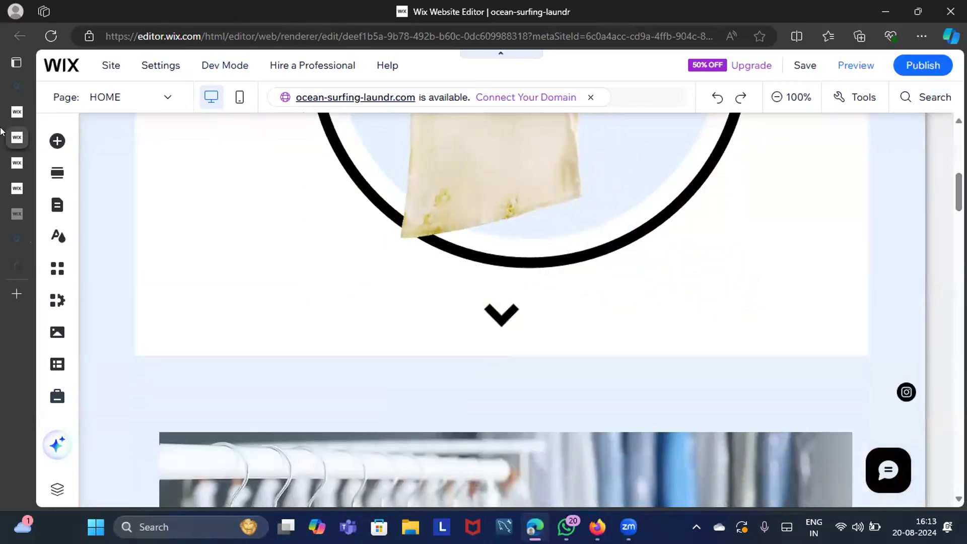
mouse_move(7, 152)
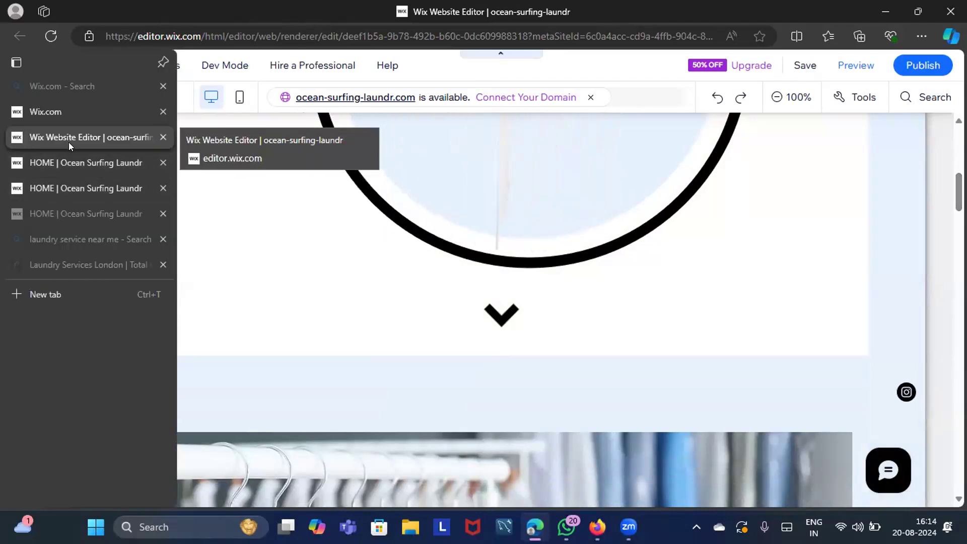
Switch to the live 'HOME | Ocean Surfing Laundr' tab and scroll around its LAUNDRY SERVICE hero
left_click(63, 188)
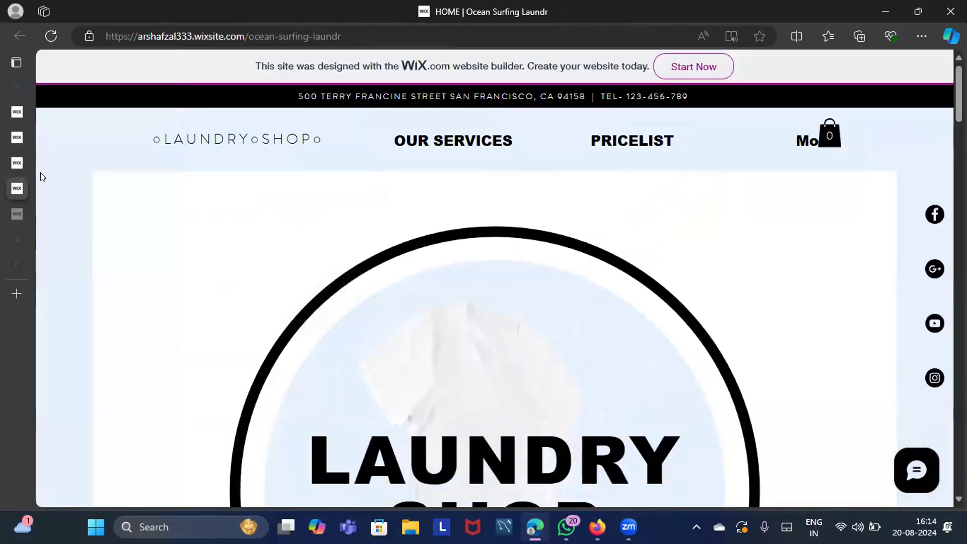
left_click(49, 162)
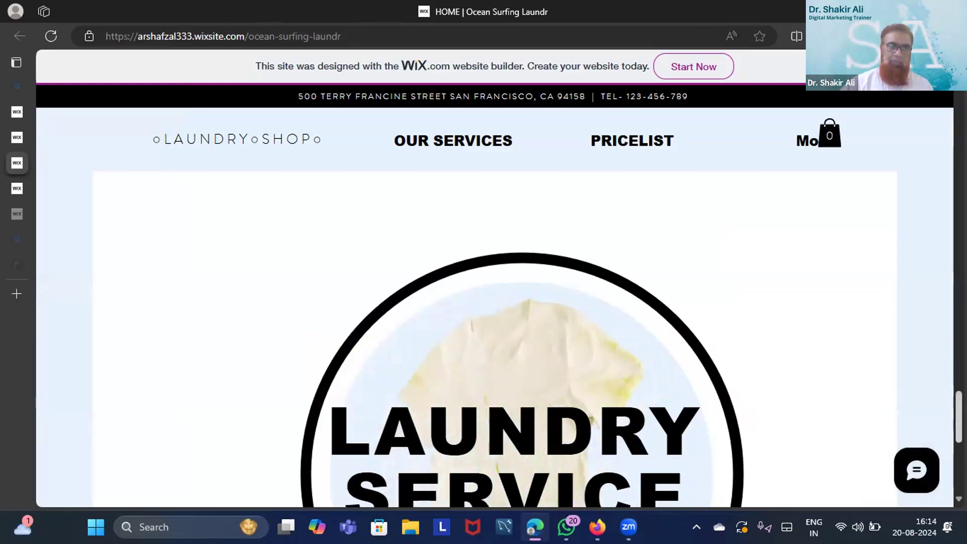
scroll(494, 297, "down", 5)
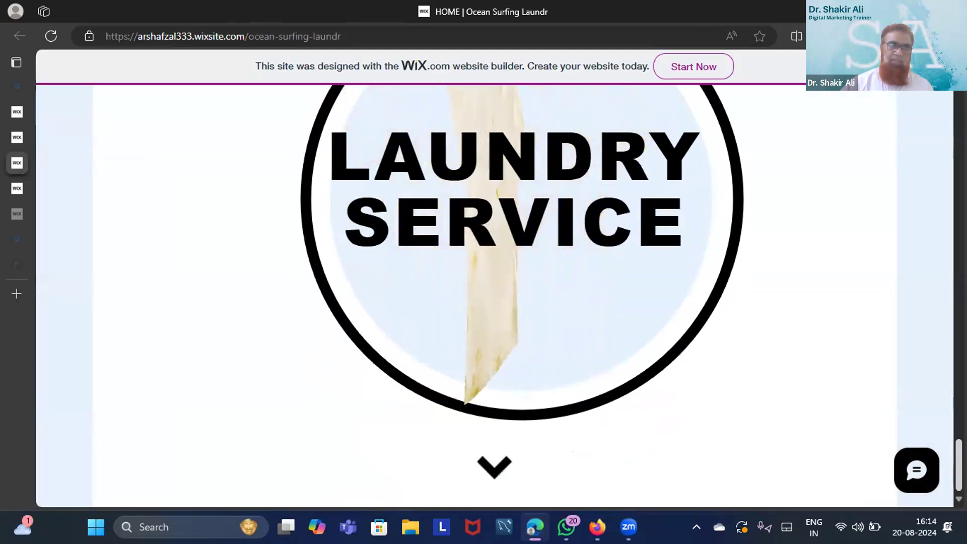
scroll(522, 297, "up", 2)
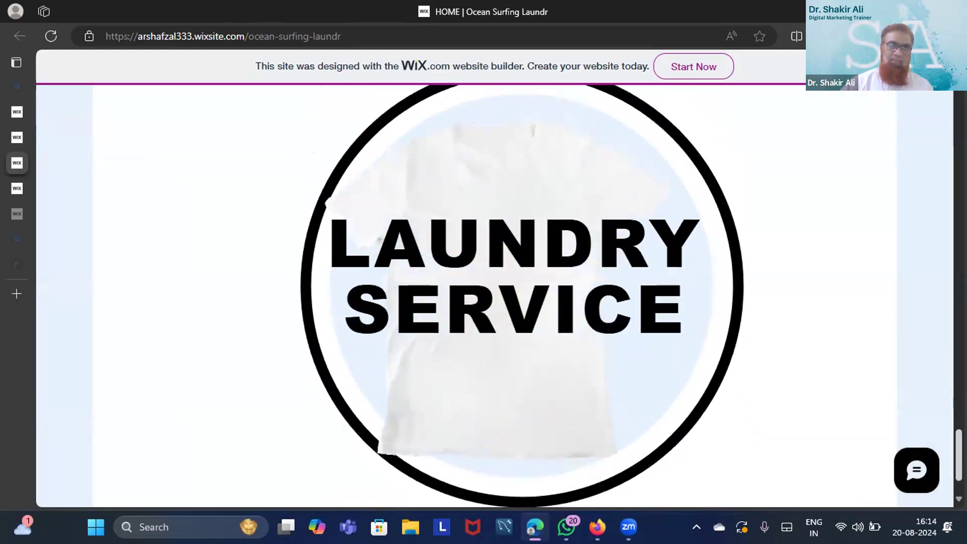
scroll(495, 296, "down", 1)
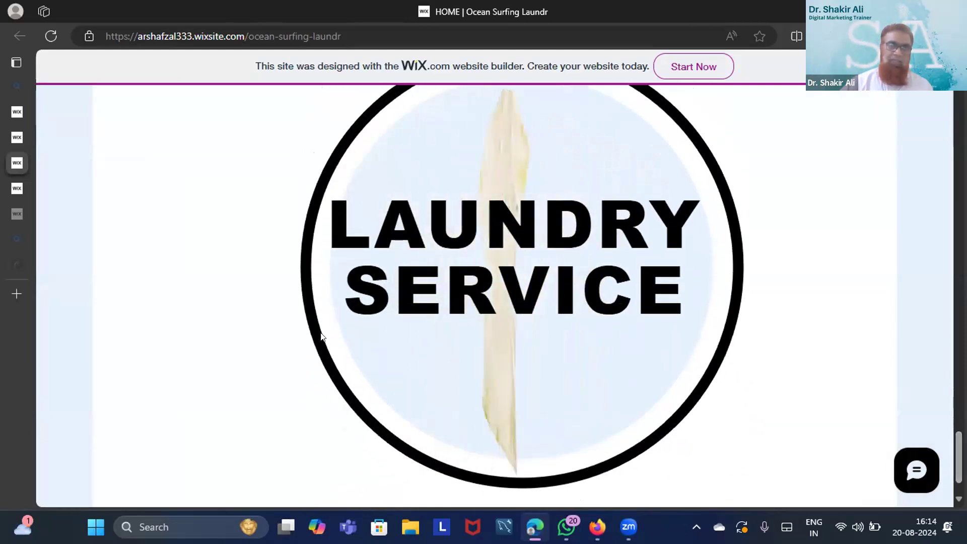
mouse_move(6, 214)
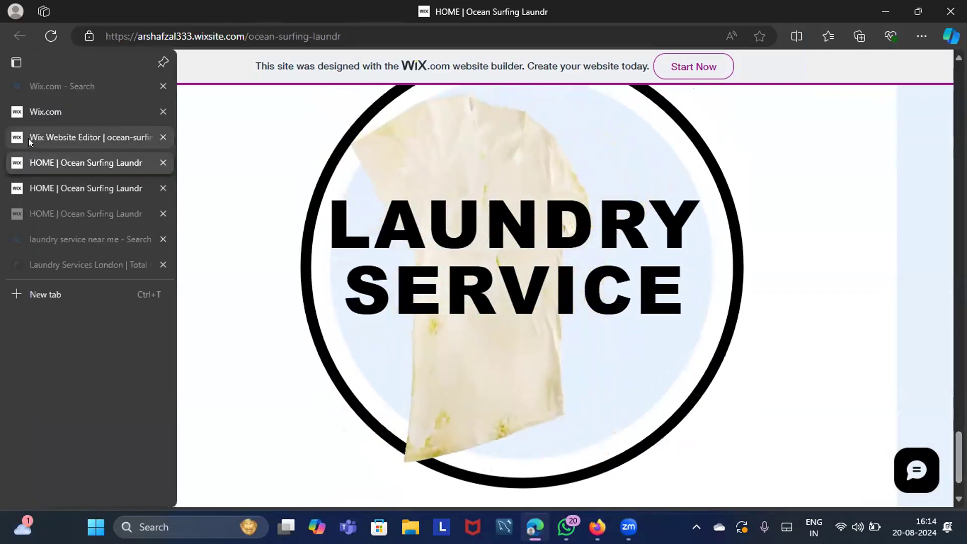
Switch to the Wix editor tab and scroll down to the SELF SERVICE and FULL SERVICE sections
left_click(57, 138)
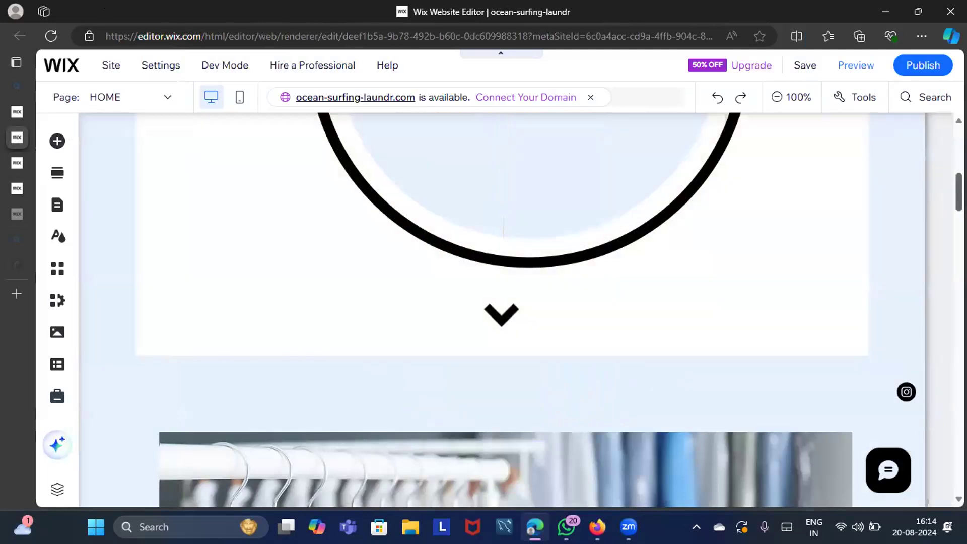
scroll(946, 282, "down", 10)
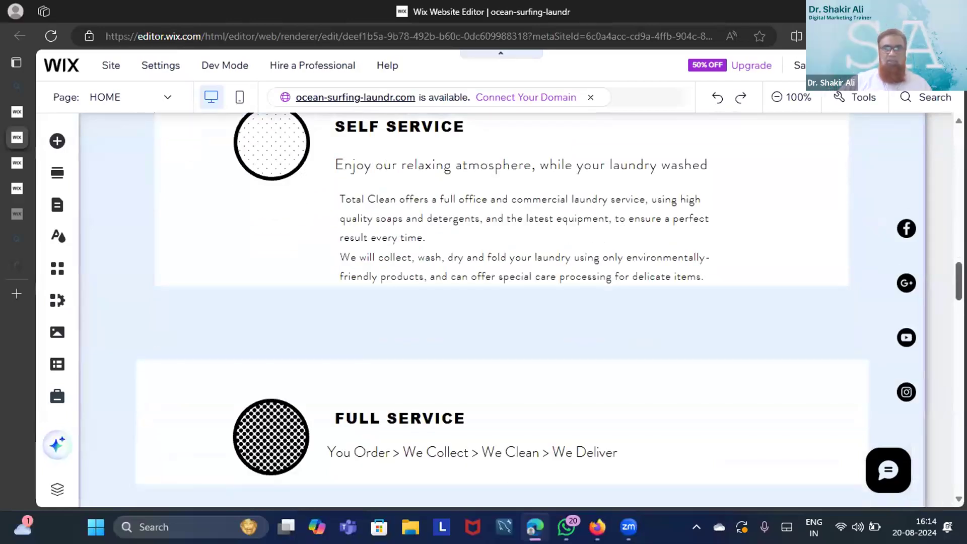
scroll(501, 309, "down", 6)
scroll(501, 310, "up", 2)
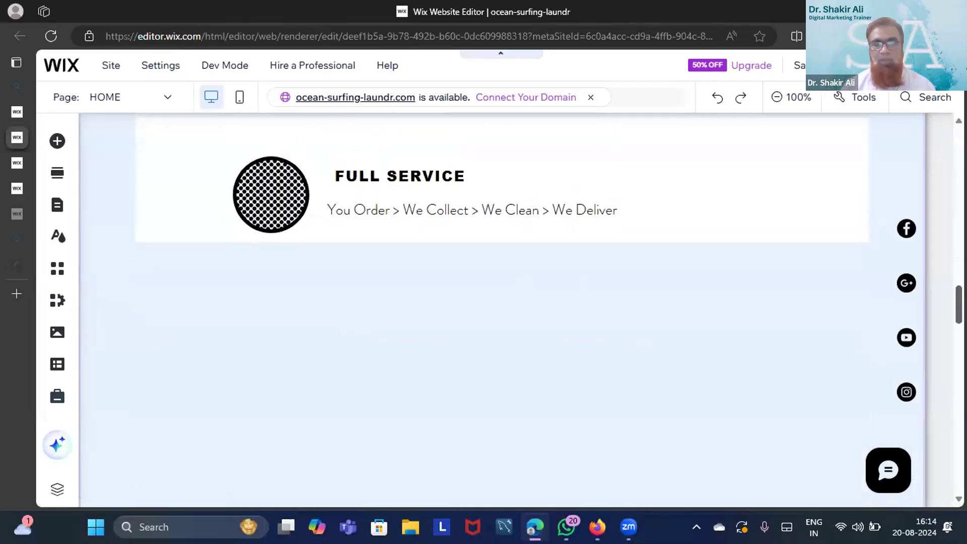
left_click_drag(958, 305, 952, 282)
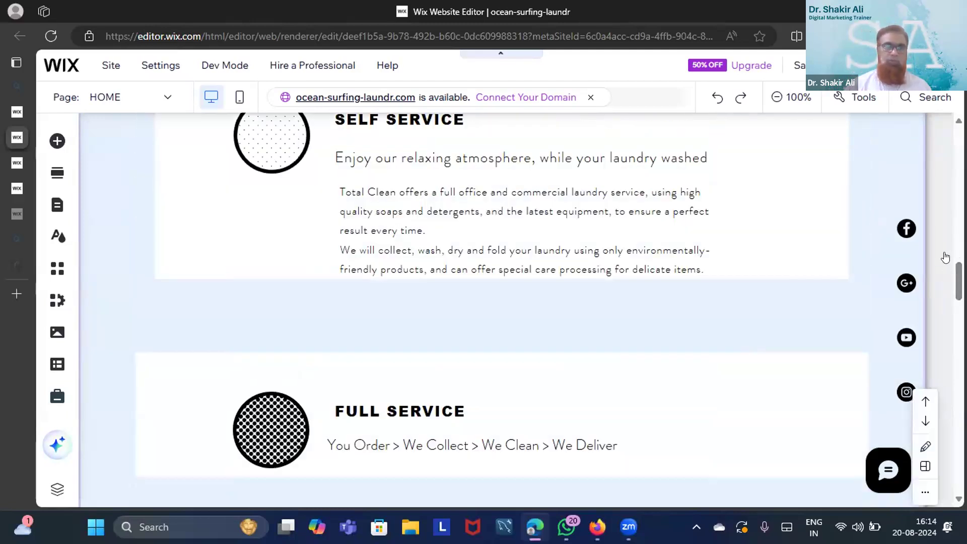
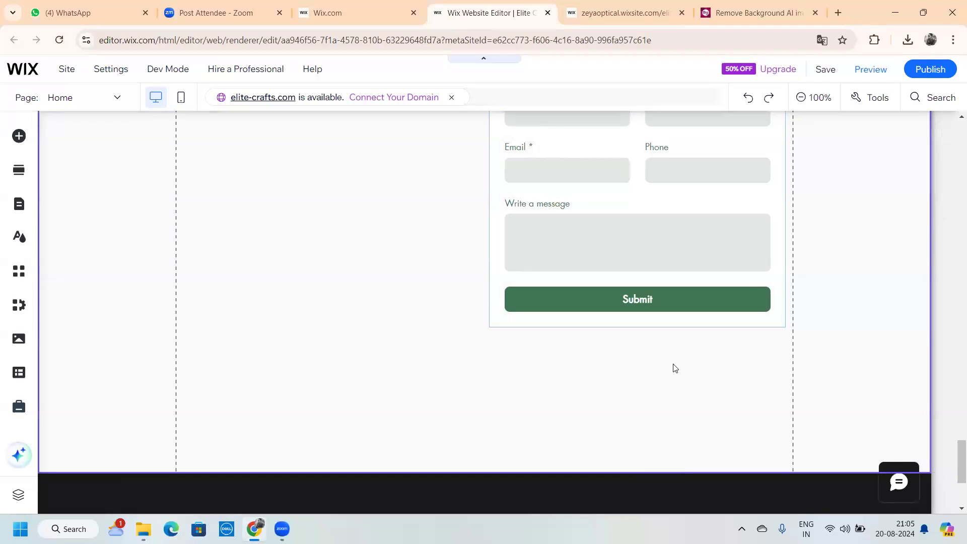
Scroll the Elite Crafts homepage in the editor from the contact form up to the top banner
scroll(675, 368, "up", 6)
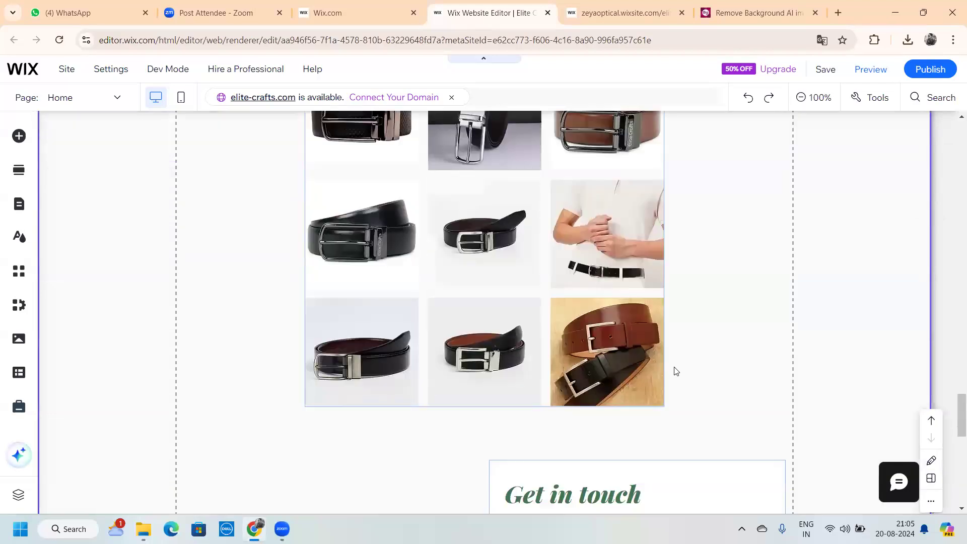
scroll(677, 375, "down", 6)
scroll(679, 379, "up", 10)
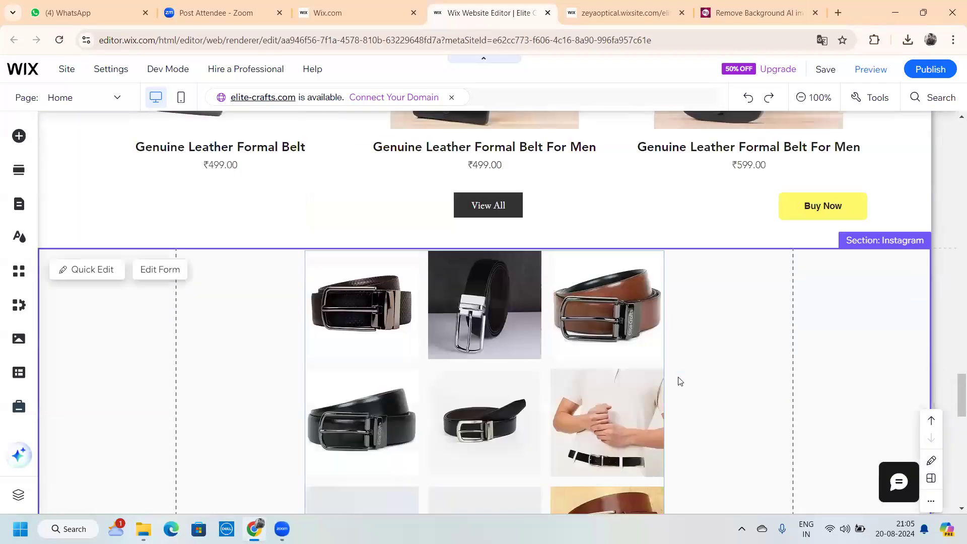
scroll(678, 380, "up", 10)
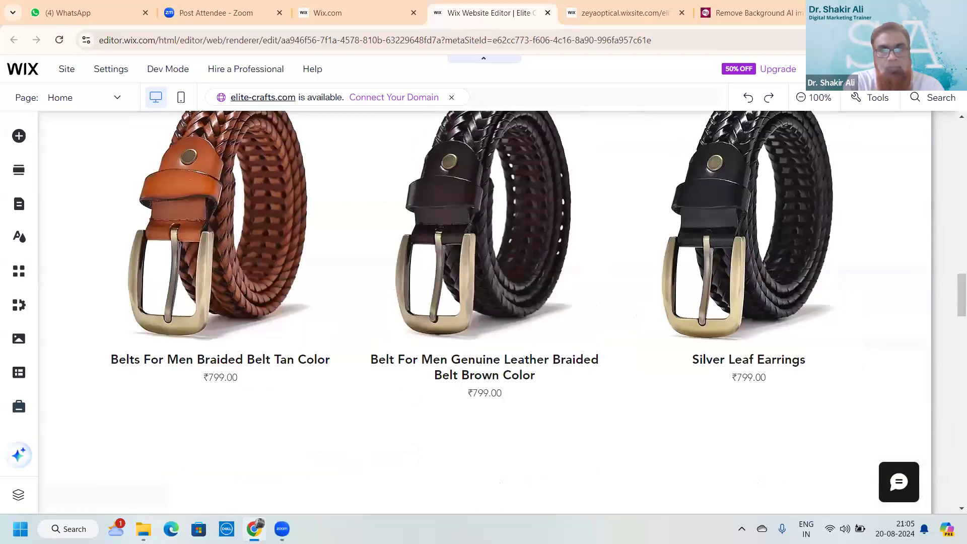
scroll(916, 74, "up", 10)
mouse_move(912, 73)
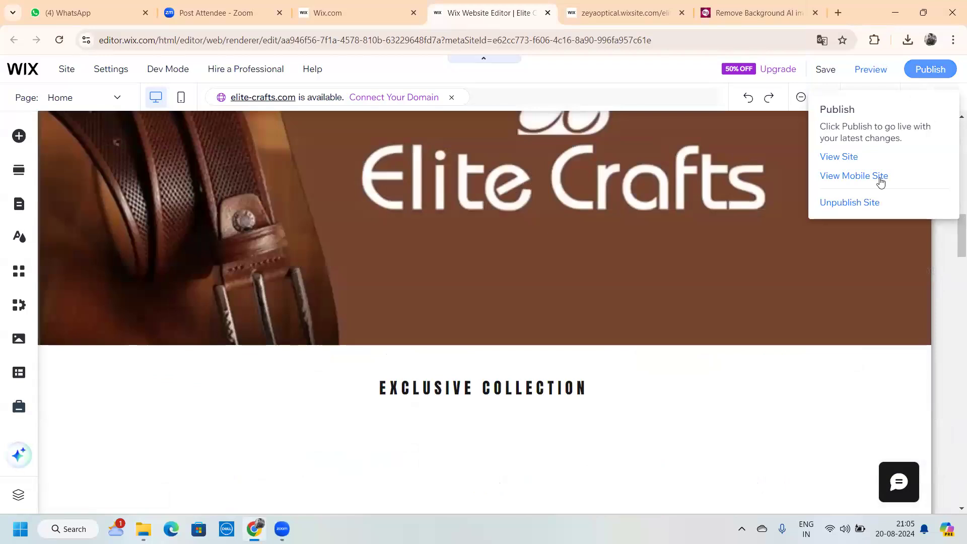
Save the site, publish it now, and open the published site via Publish > View Site
left_click(827, 72)
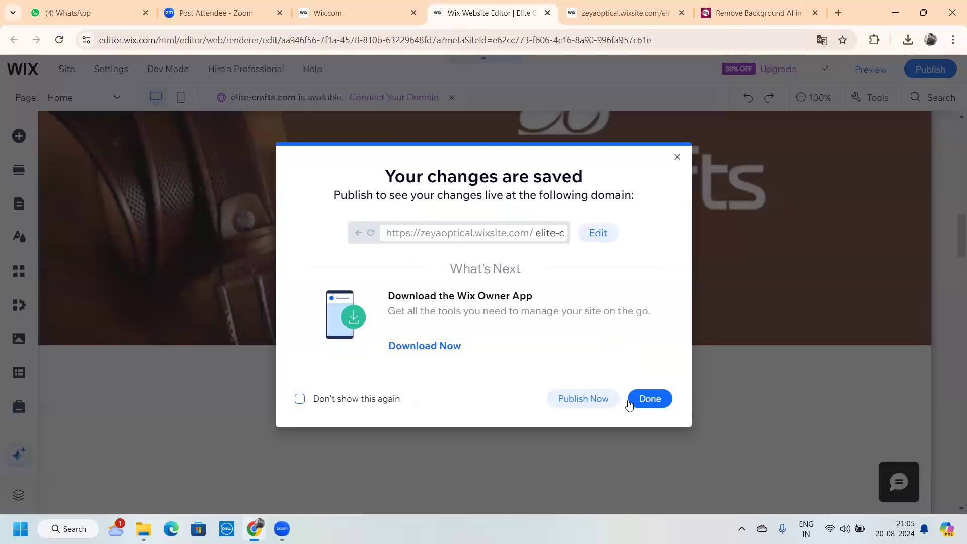
left_click(603, 400)
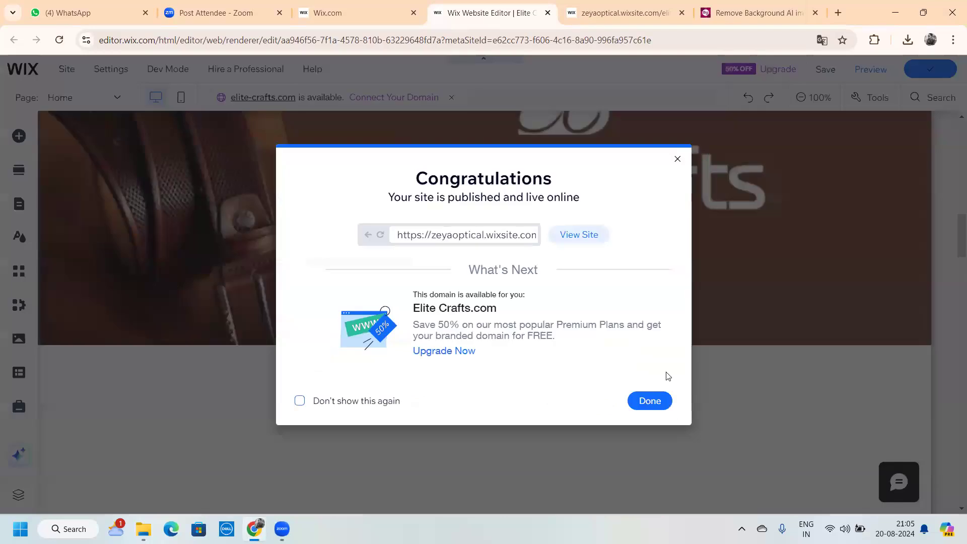
left_click(659, 403)
mouse_move(938, 99)
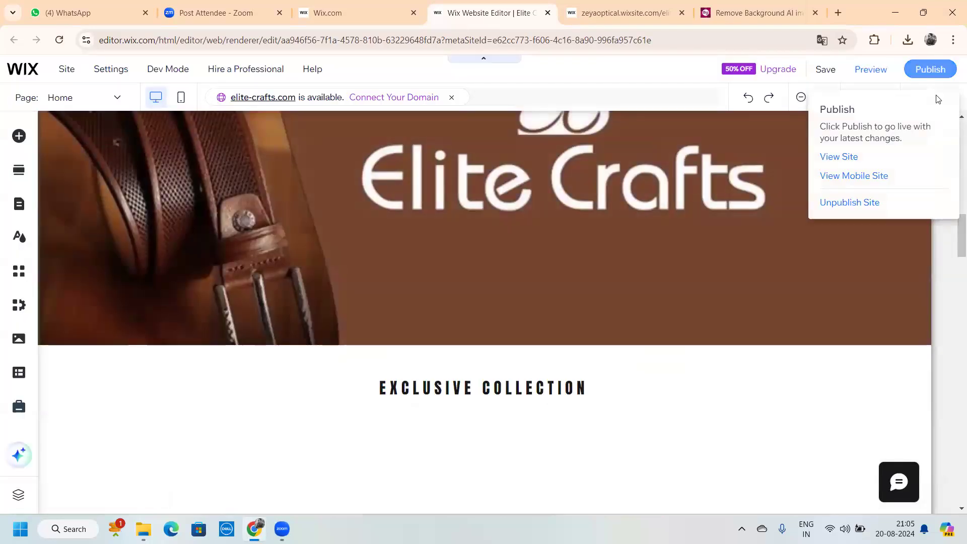
left_click(849, 159)
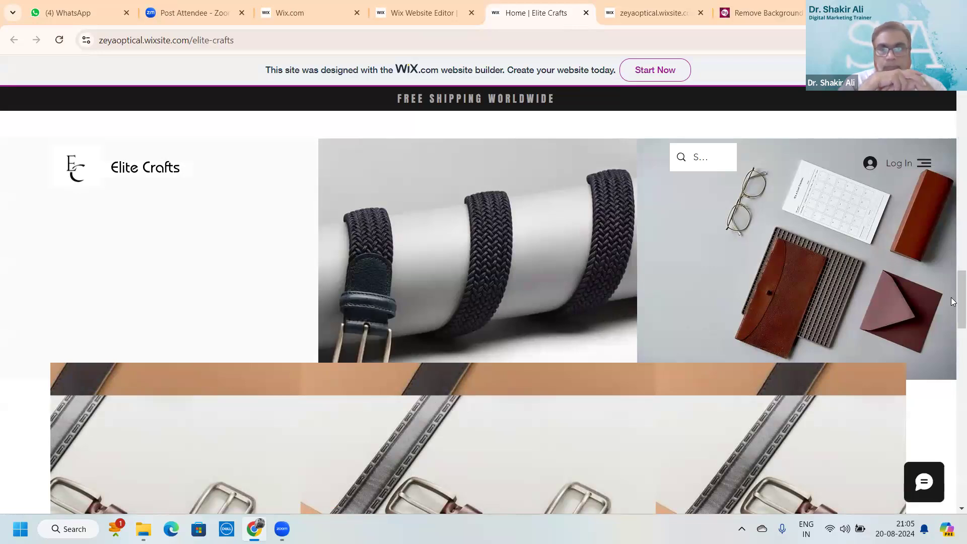
Scroll the live Elite Crafts homepage and select its full web address
scroll(953, 505, "down", 5)
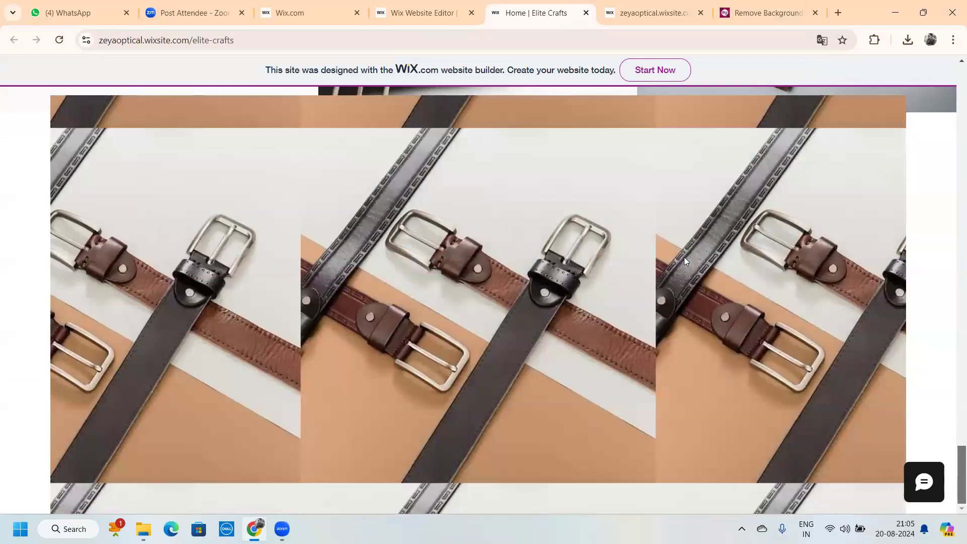
scroll(882, 302, "up", 5)
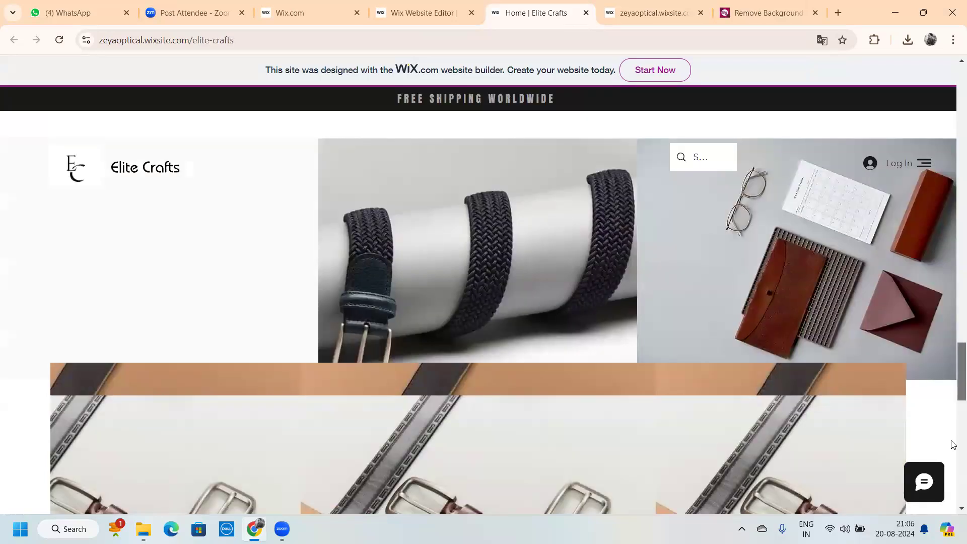
scroll(953, 499, "down", 5)
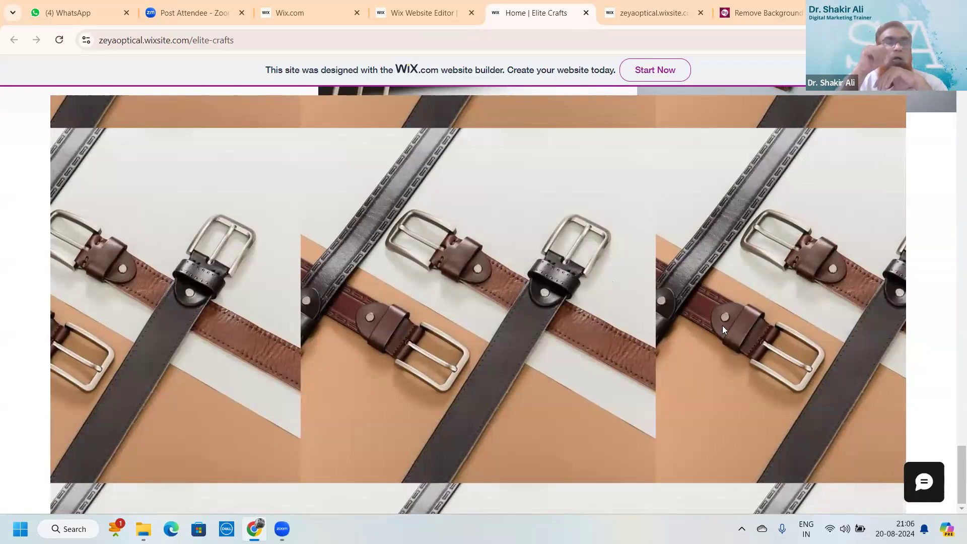
scroll(722, 325, "up", 5)
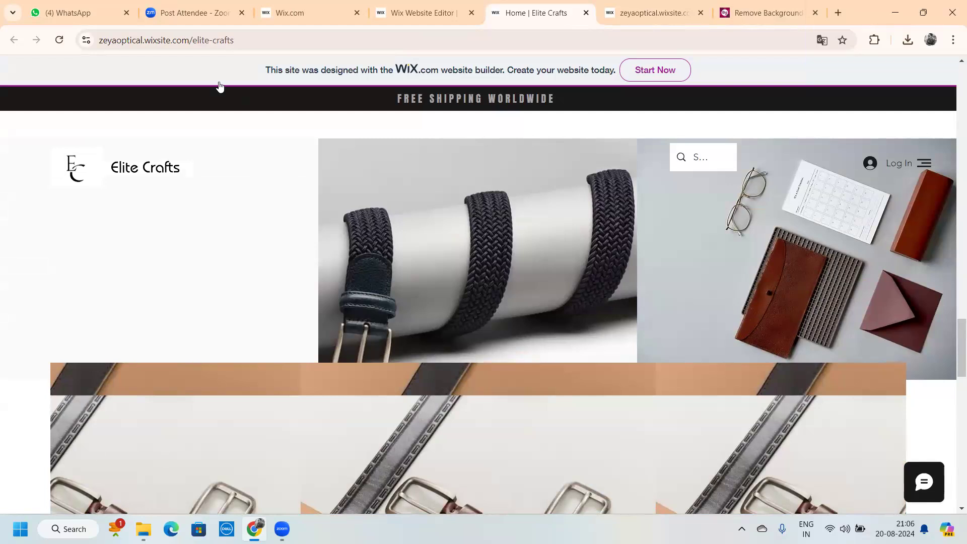
left_click(186, 43)
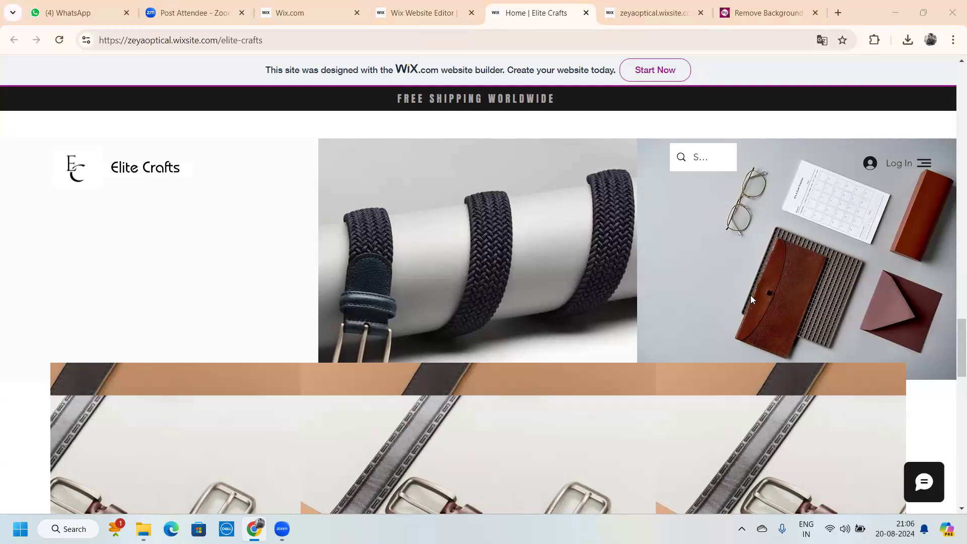
Check the other site tab showing 'no healthy upstream', then return to the Wix Website Editor tab
scroll(444, 414, "down", 10)
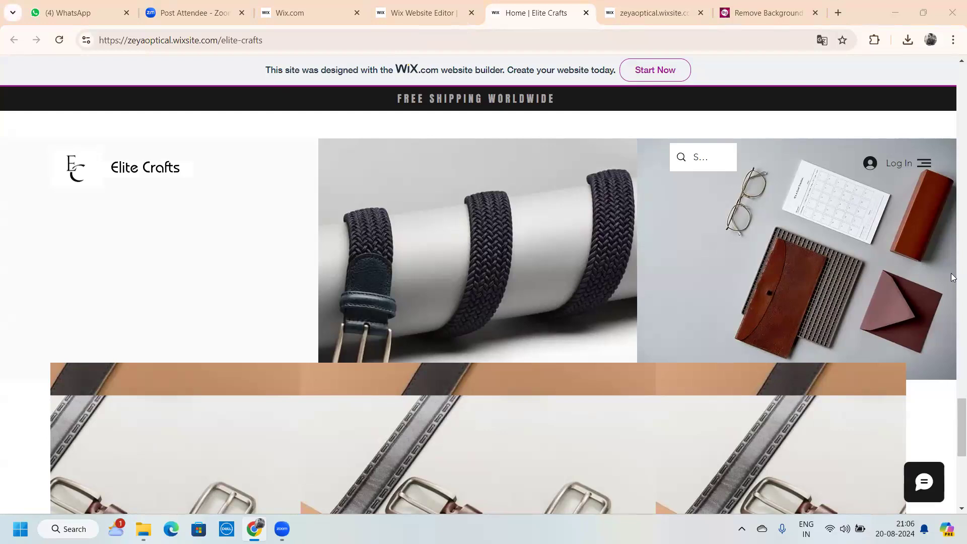
scroll(568, 135, "down", 5)
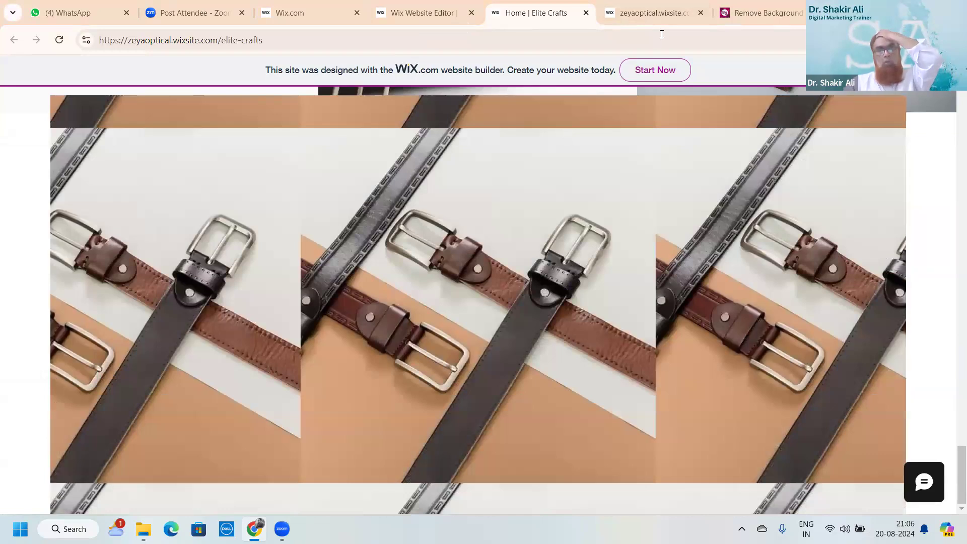
left_click(655, 14)
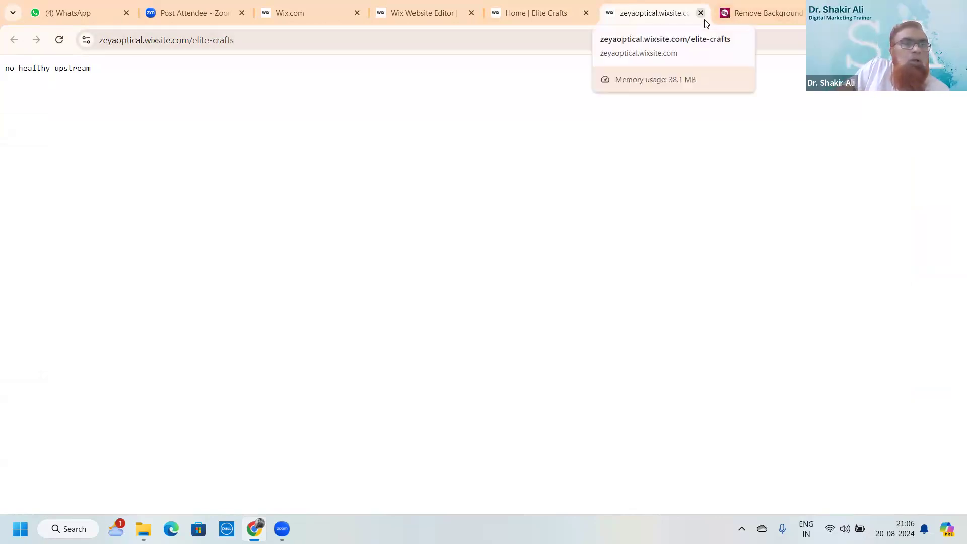
left_click(543, 19)
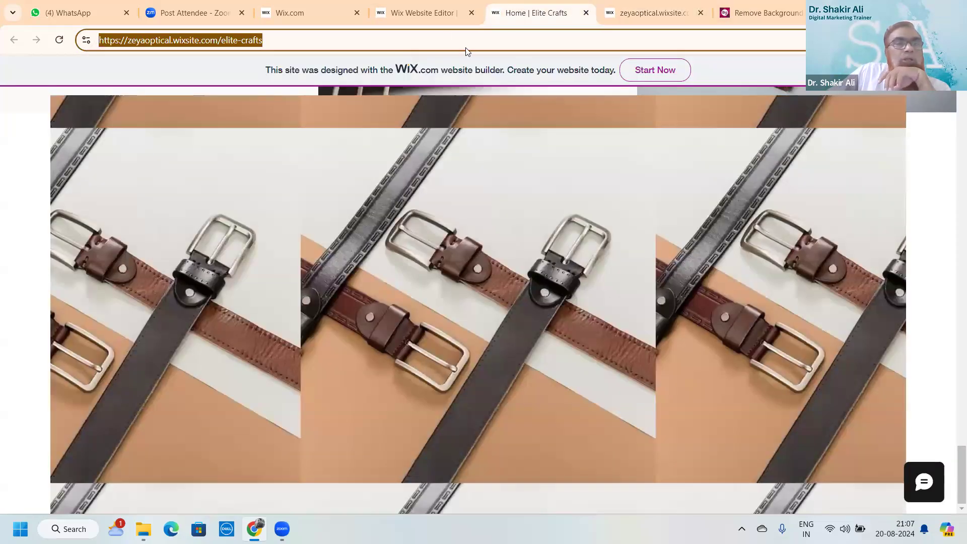
left_click(430, 19)
Scroll the editor canvas down and back up to the top of the Elite Crafts home page
scroll(711, 274, "down", 5)
scroll(713, 279, "down", 10)
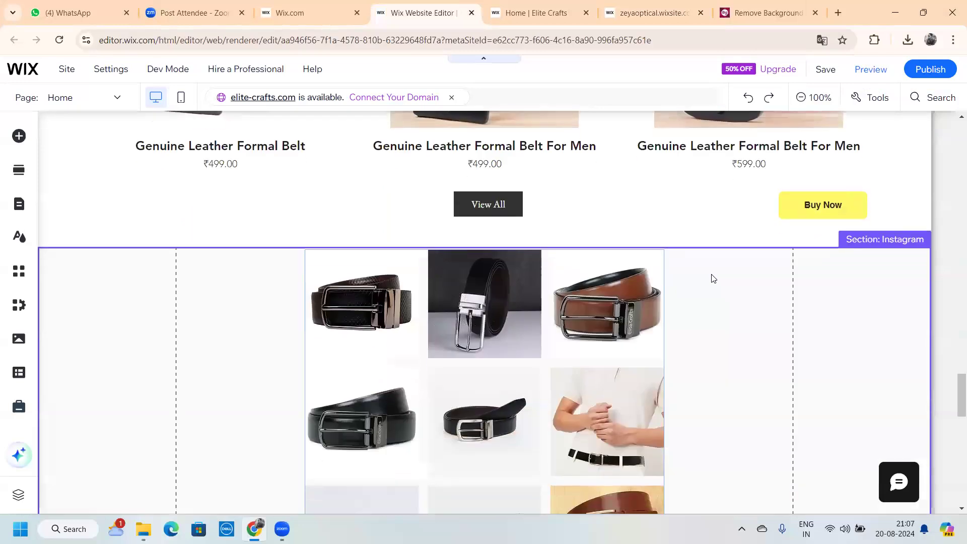
scroll(713, 278, "down", 10)
scroll(713, 279, "up", 10)
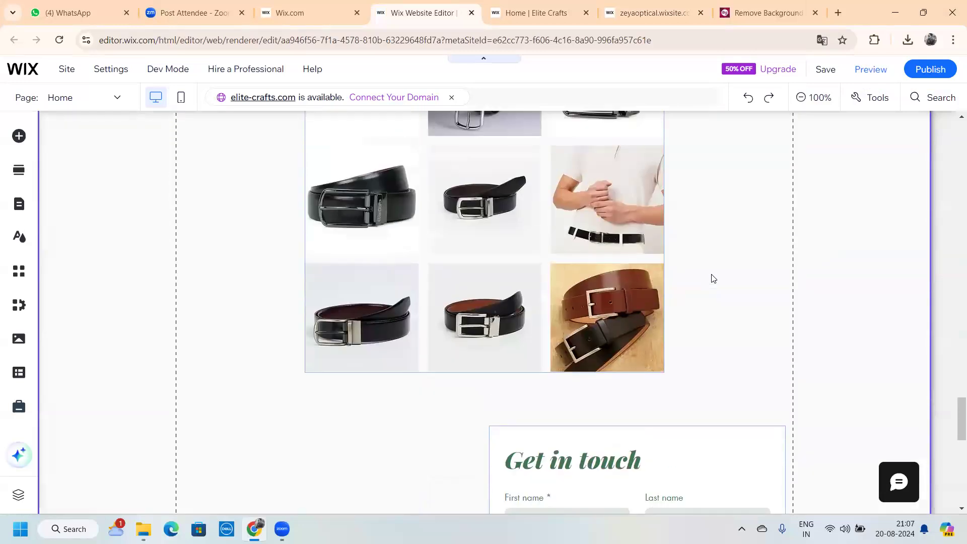
scroll(713, 278, "down", 7)
scroll(713, 279, "down", 8)
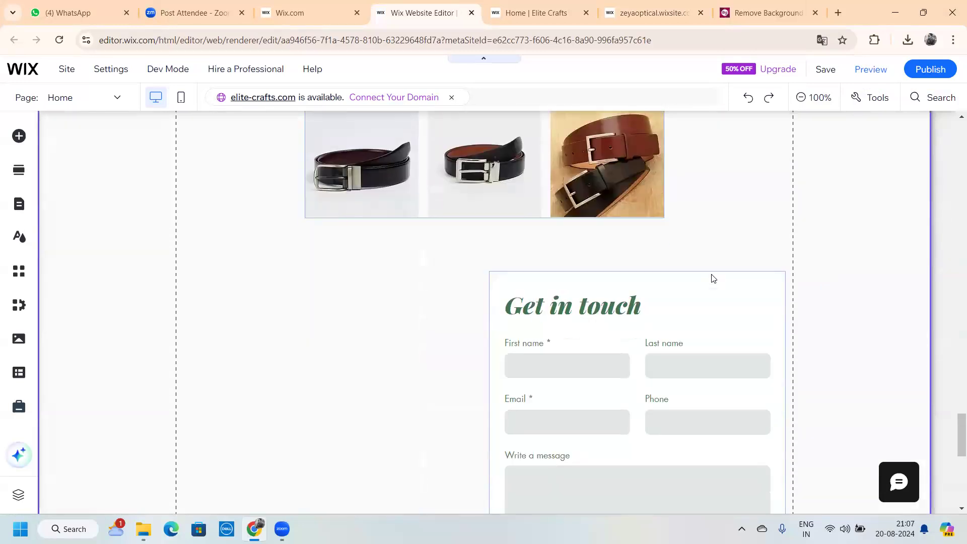
scroll(714, 278, "up", 4)
scroll(713, 279, "up", 8)
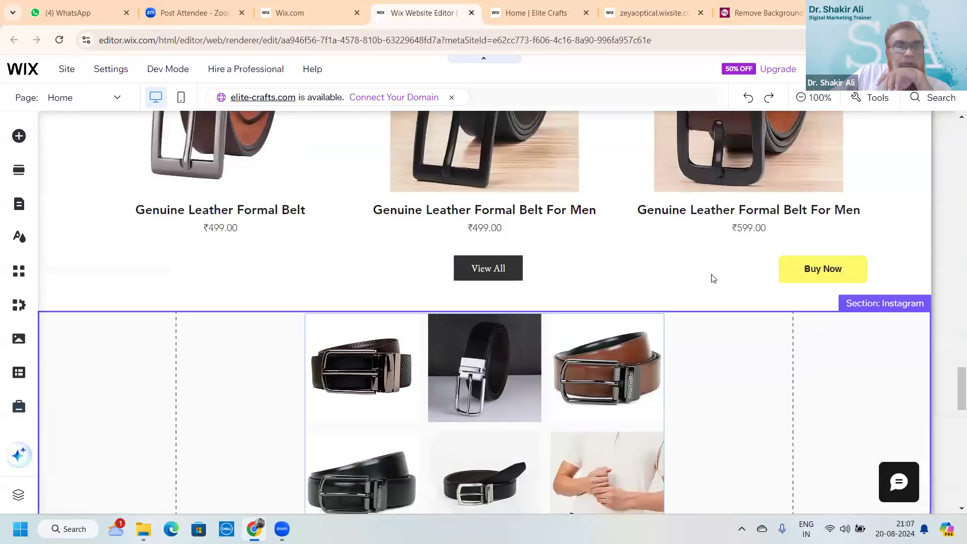
scroll(713, 278, "up", 15)
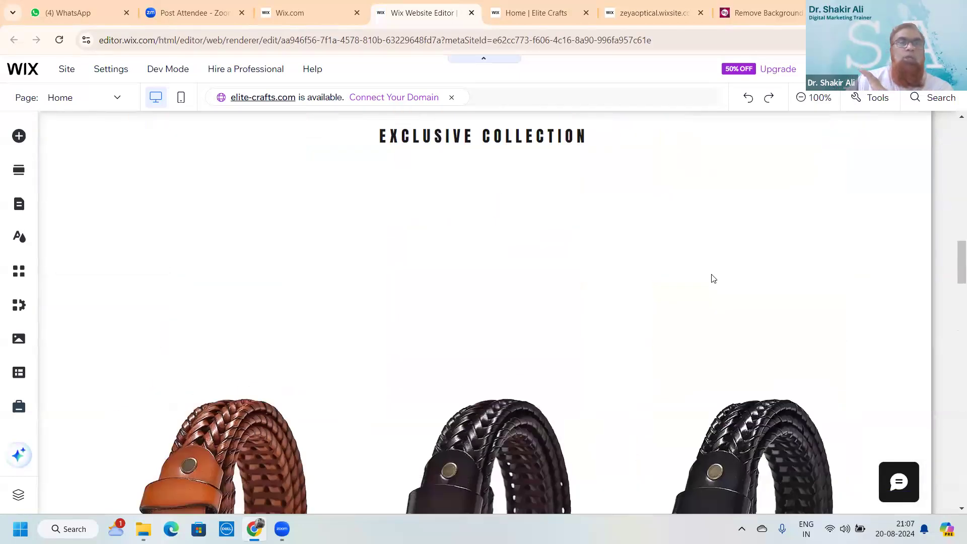
scroll(713, 278, "up", 6)
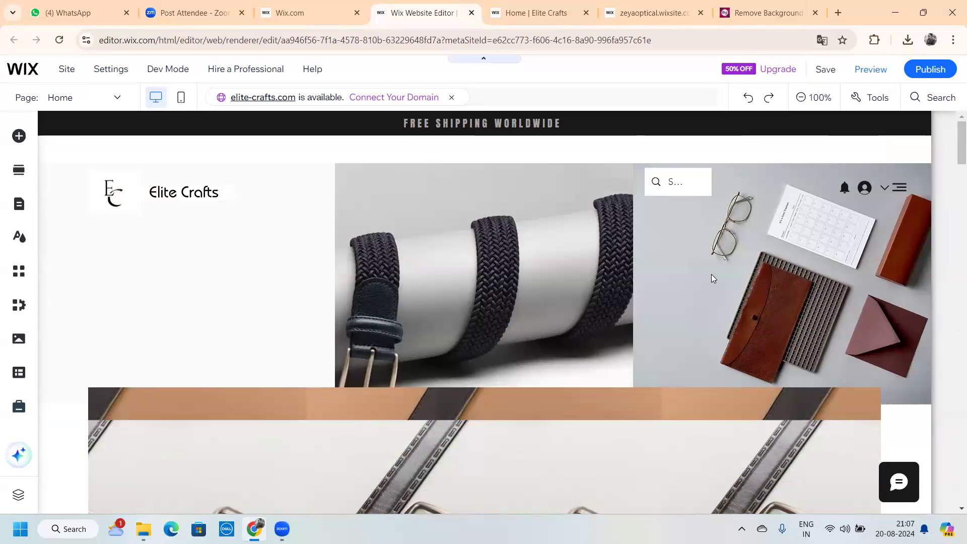
Select the header, then scroll to the ₹499.00 and ₹599.00 leather belt rows above the Instagram gallery
left_click(698, 278)
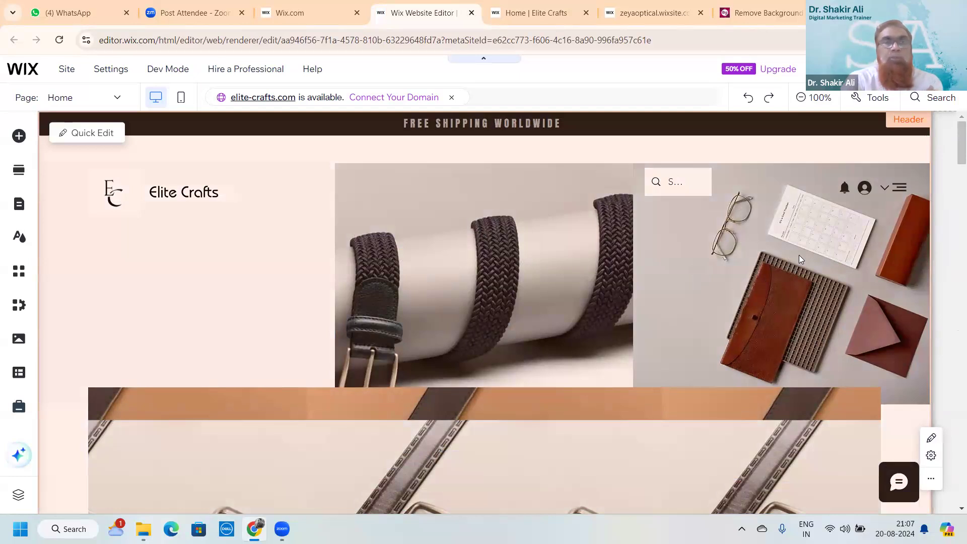
scroll(799, 258, "down", 3)
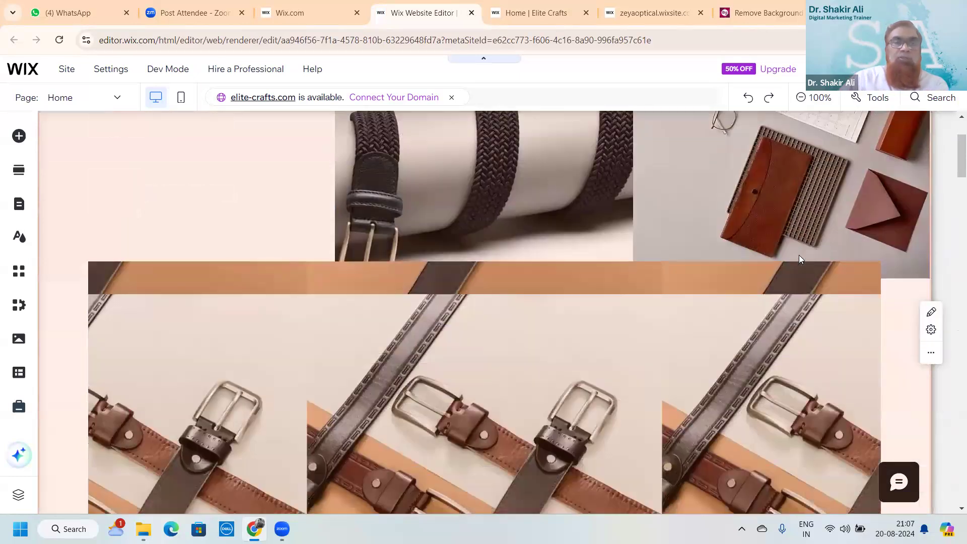
scroll(799, 258, "down", 15)
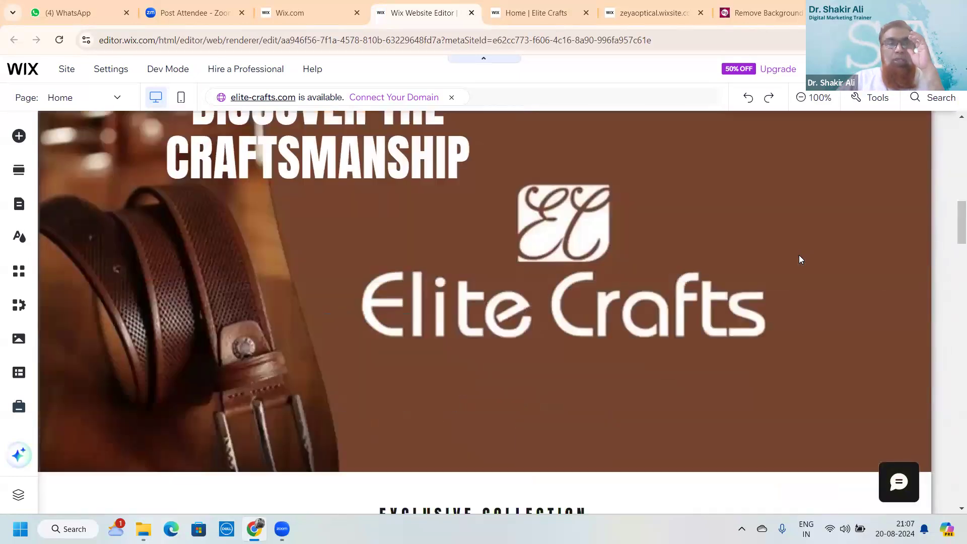
scroll(801, 259, "down", 10)
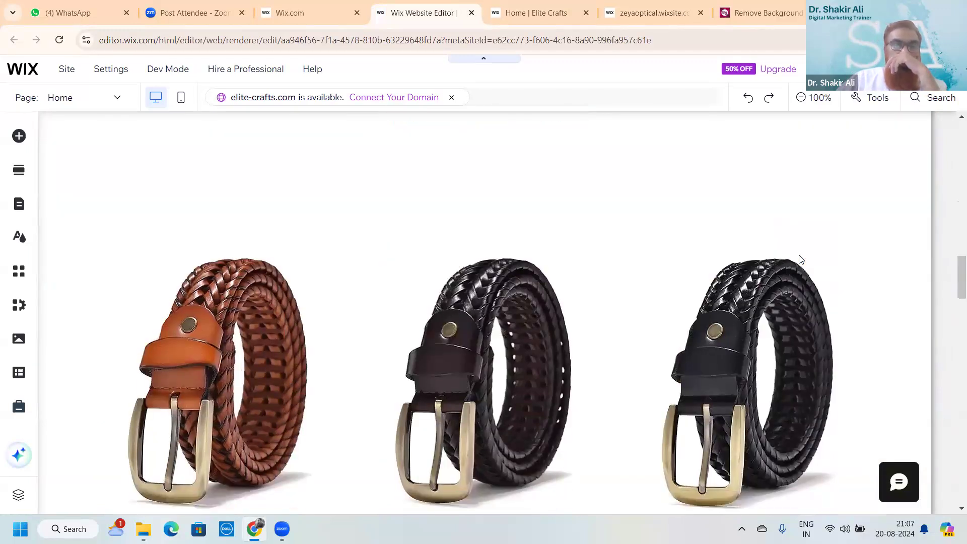
scroll(800, 259, "down", 12)
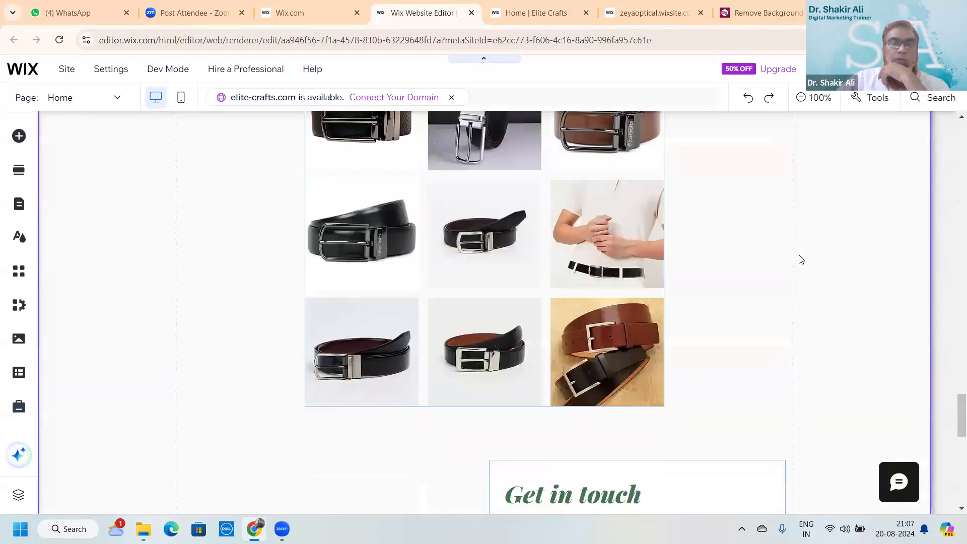
scroll(801, 259, "down", 4)
scroll(801, 259, "up", 3)
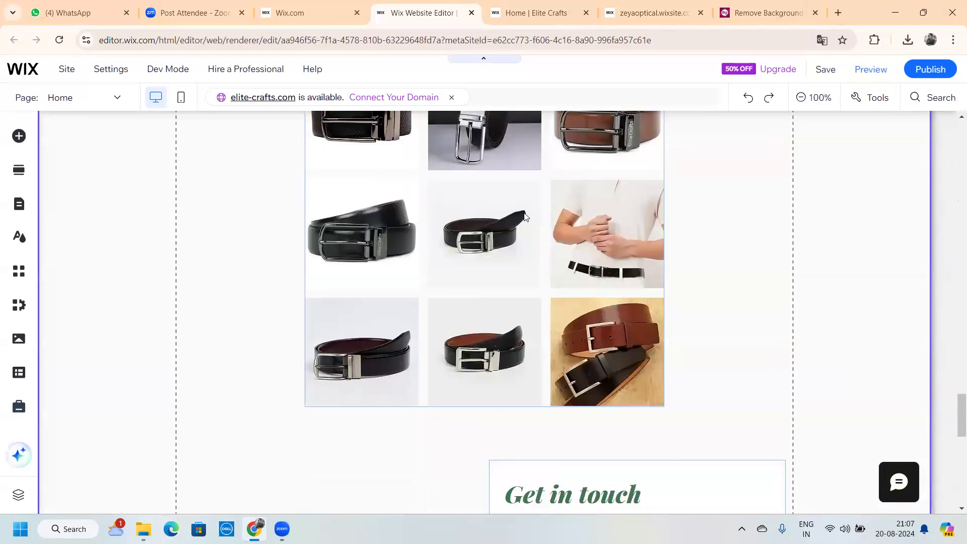
scroll(528, 239, "up", 7)
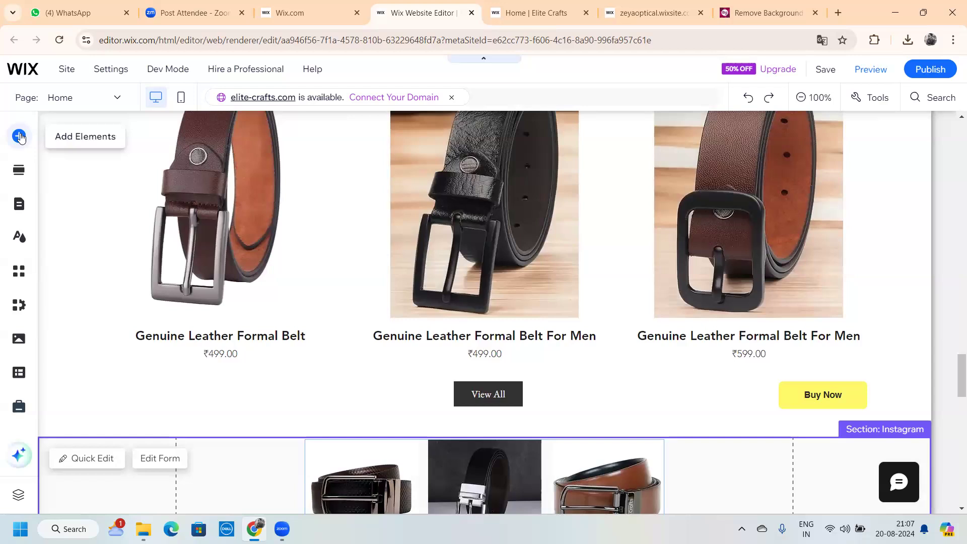
left_click(20, 137)
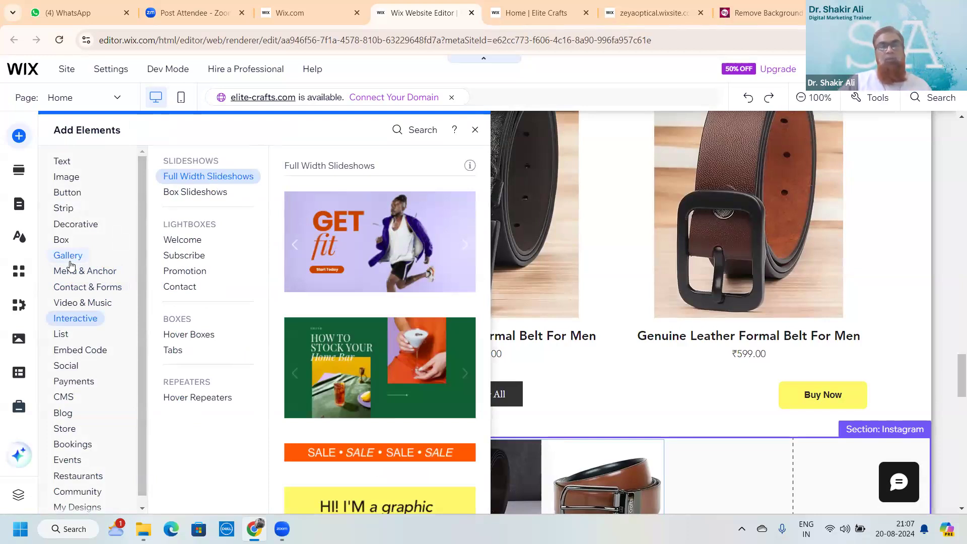
left_click(474, 130)
scroll(598, 285, "up", 10)
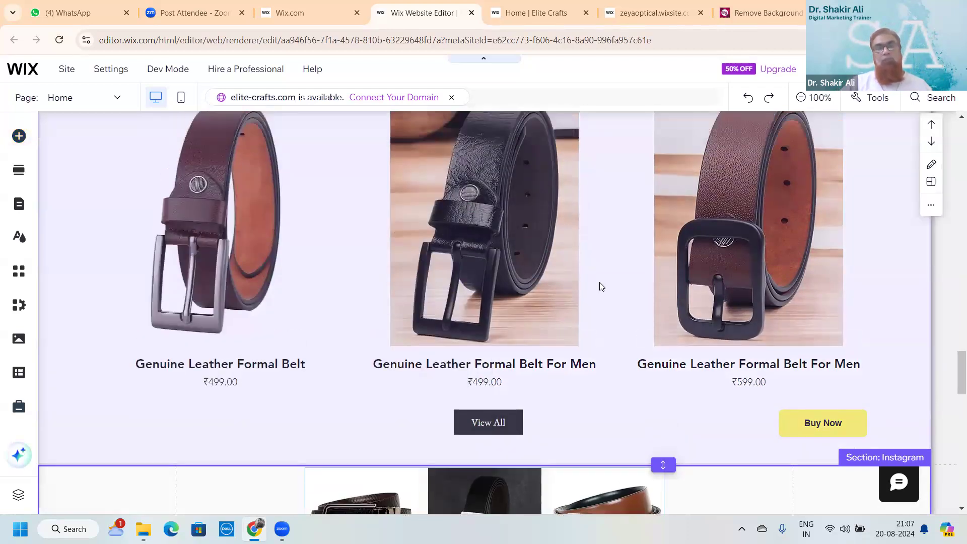
scroll(602, 286, "up", 15)
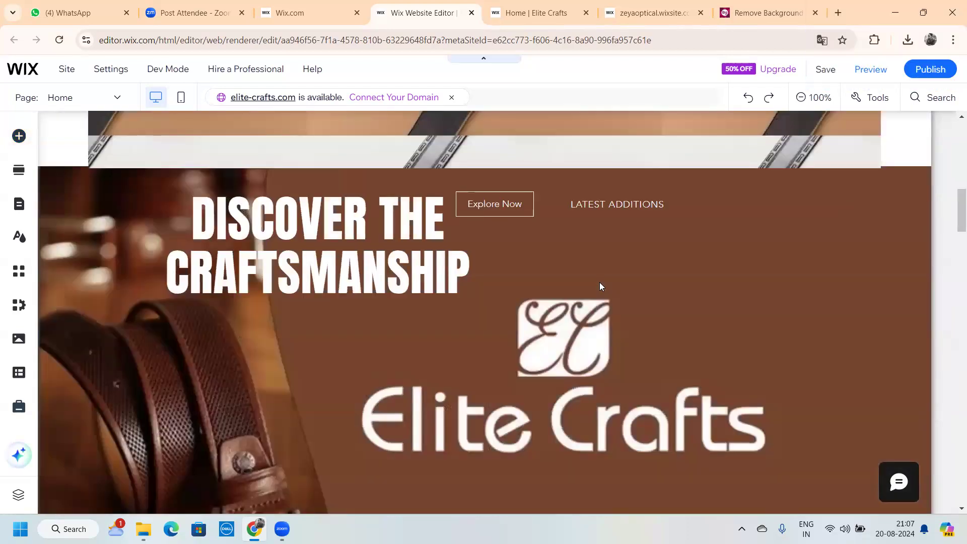
scroll(601, 287, "down", 10)
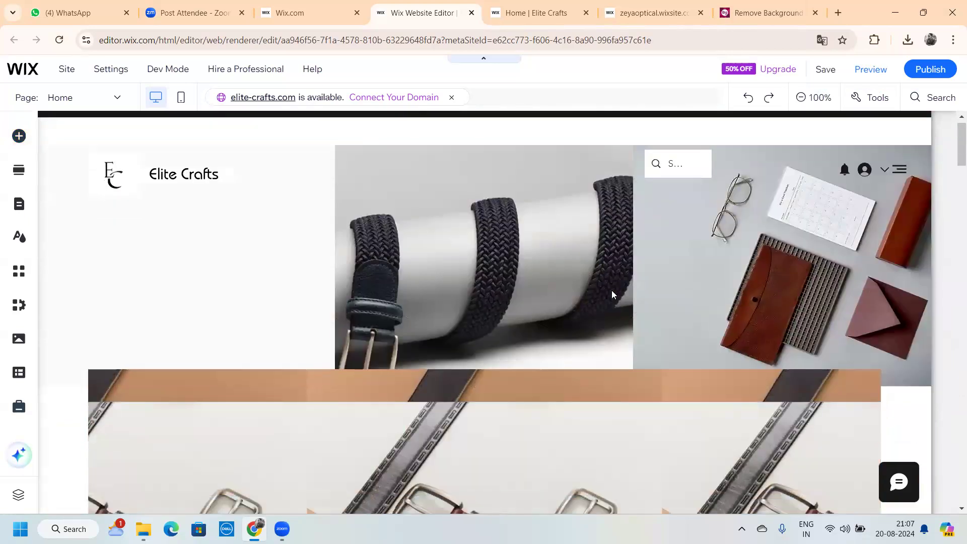
scroll(613, 294, "down", 10)
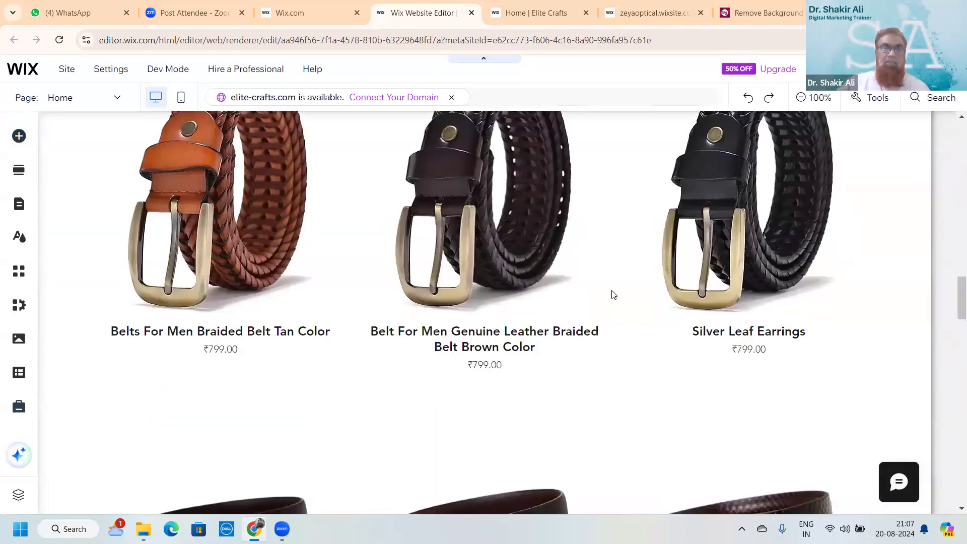
scroll(614, 294, "up", 9)
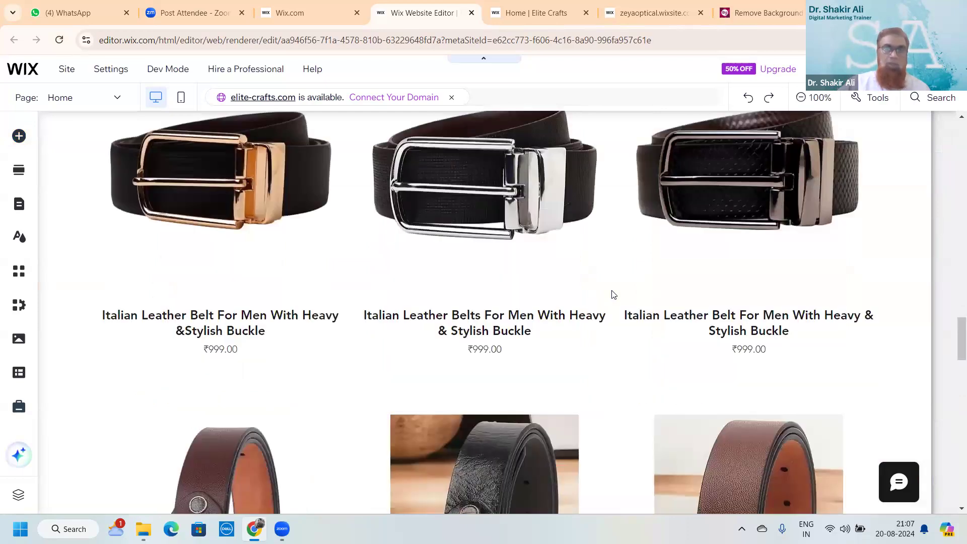
scroll(614, 294, "down", 8)
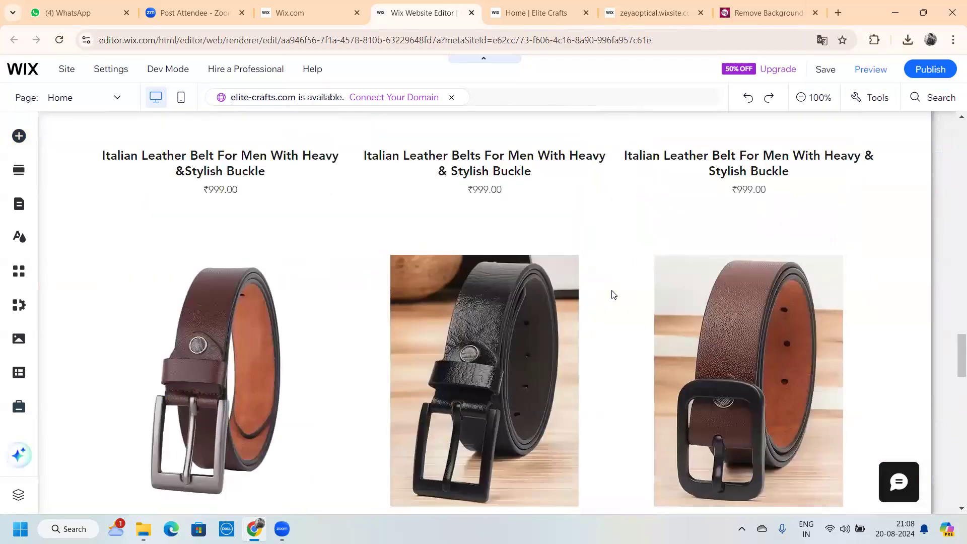
scroll(614, 294, "down", 10)
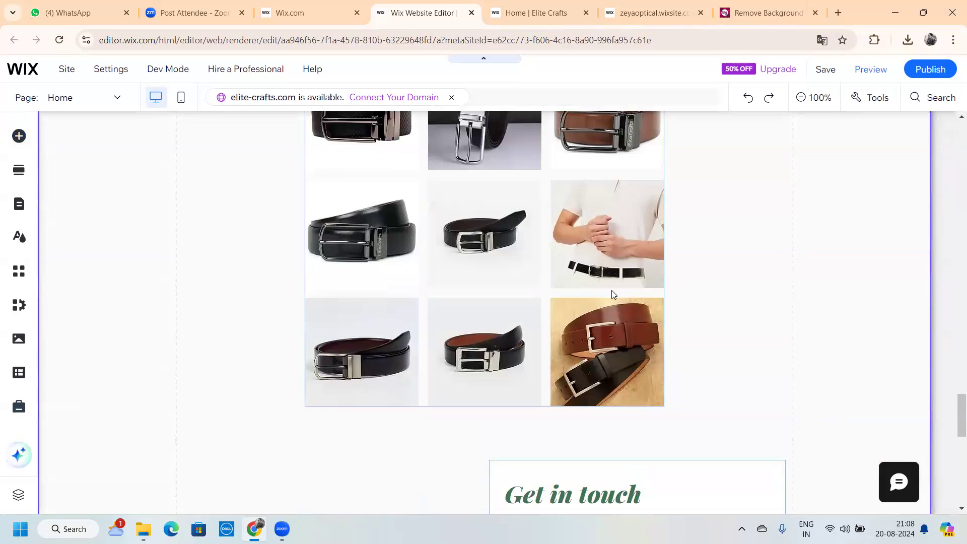
scroll(613, 294, "up", 8)
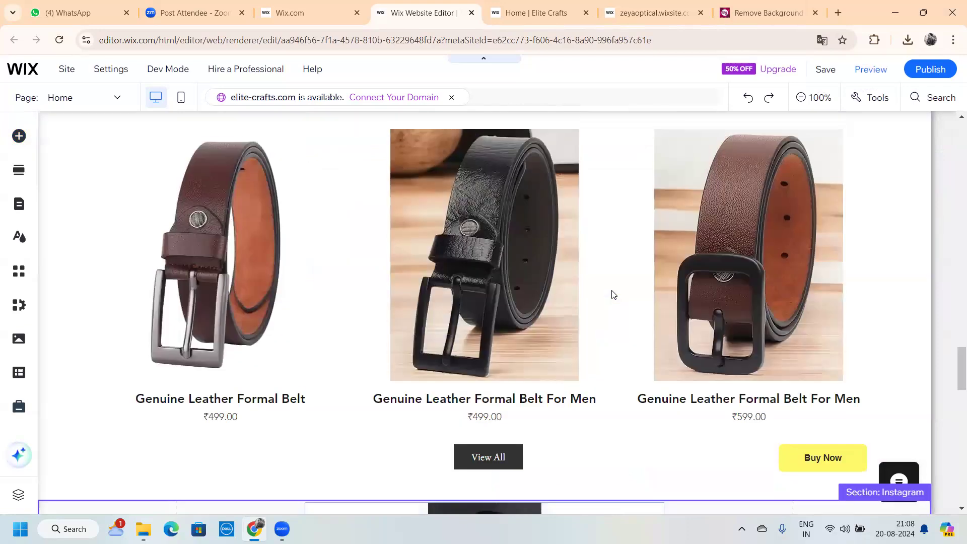
scroll(613, 294, "up", 10)
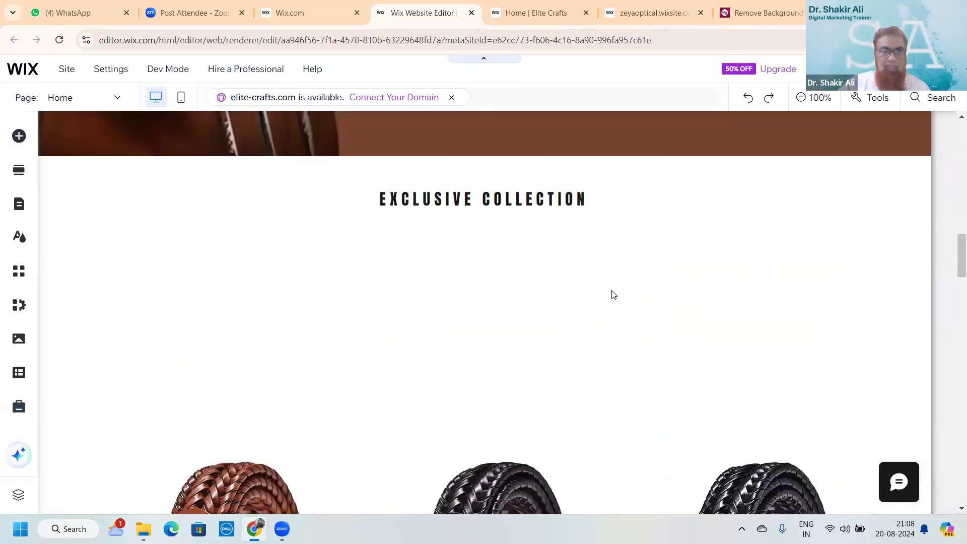
scroll(614, 294, "up", 3)
scroll(613, 294, "down", 10)
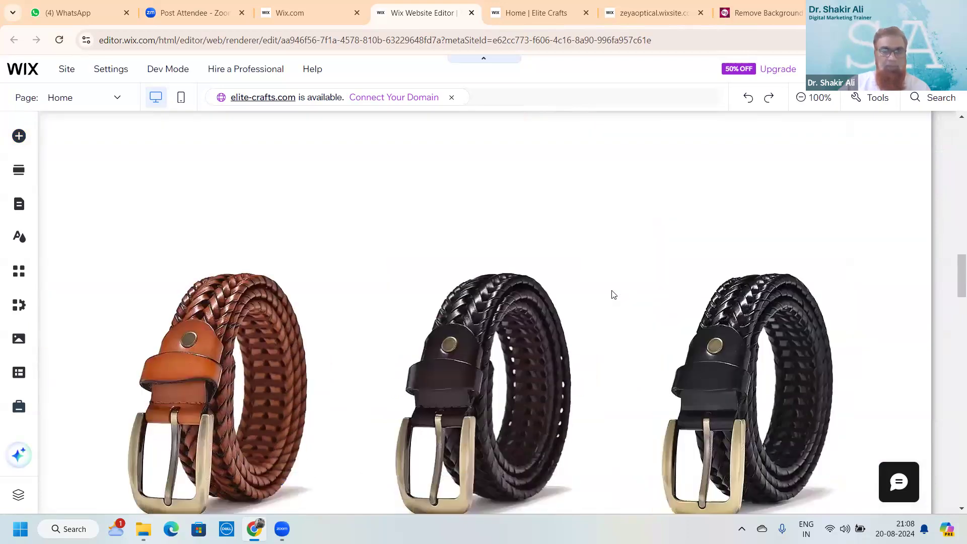
scroll(614, 294, "up", 5)
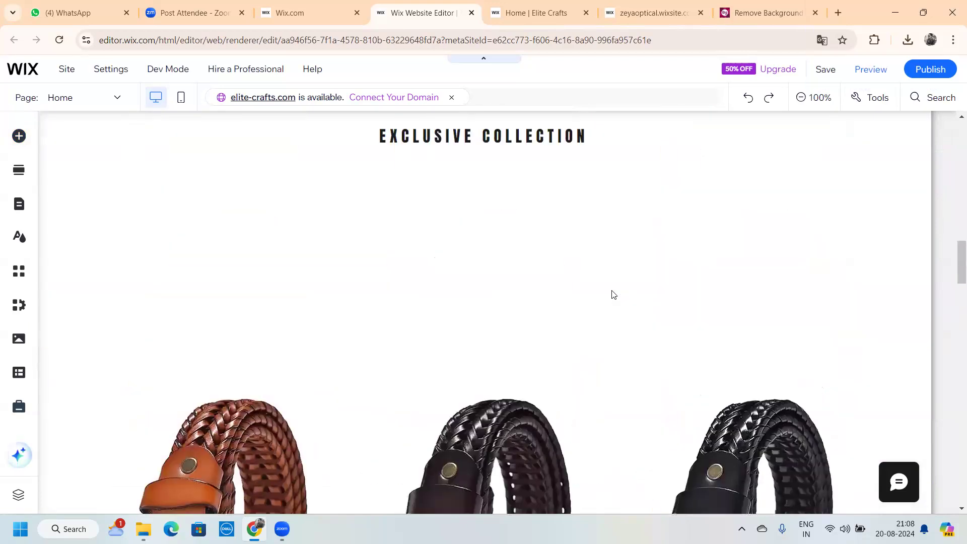
scroll(612, 294, "up", 15)
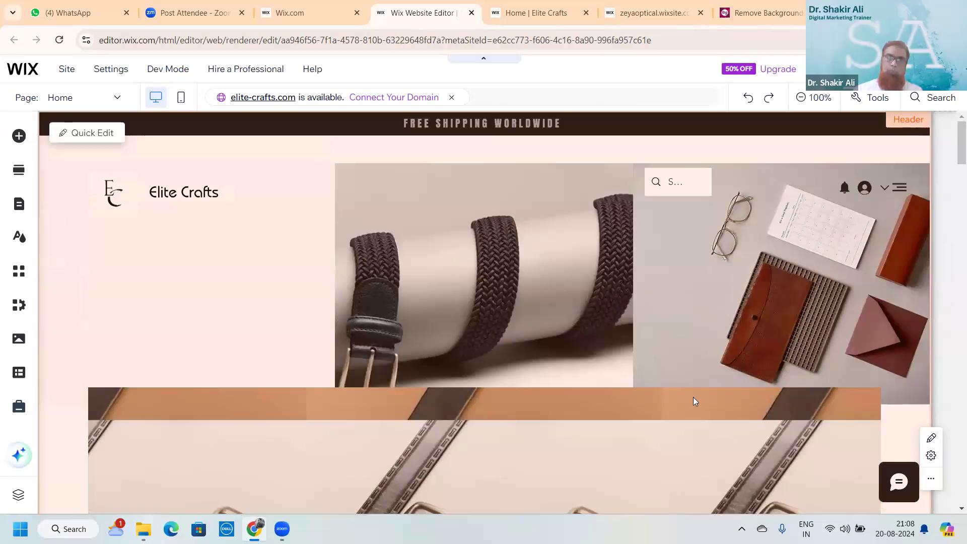
scroll(675, 345, "down", 5)
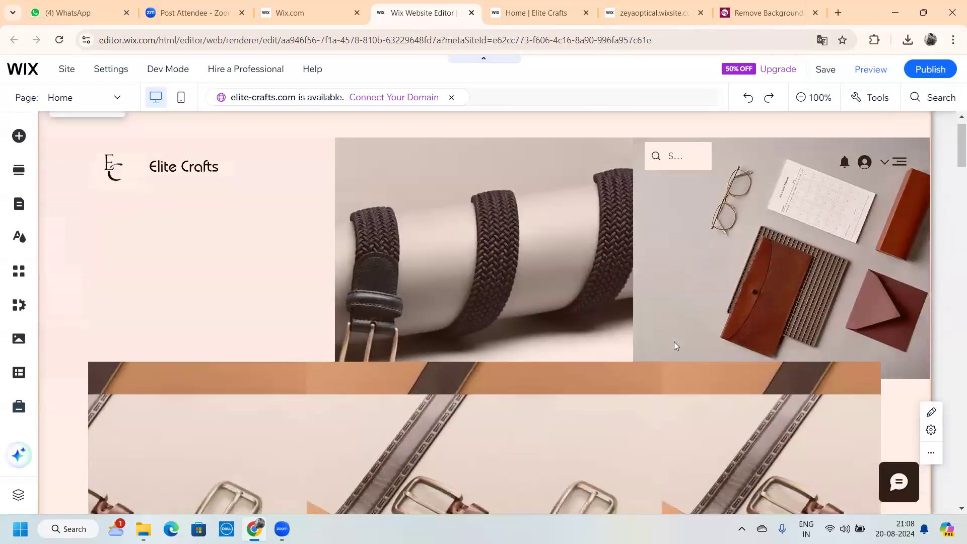
scroll(675, 345, "down", 12)
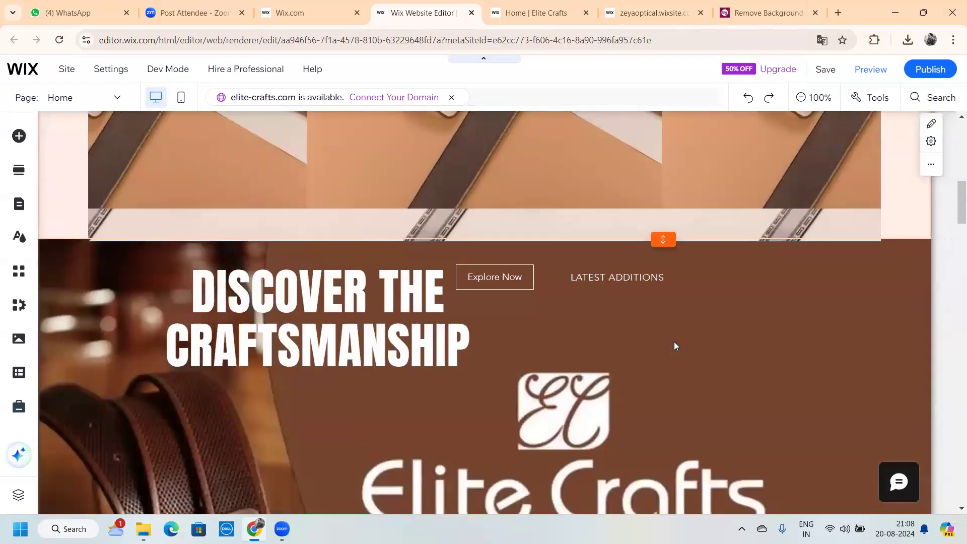
scroll(675, 345, "up", 9)
scroll(675, 345, "up", 3)
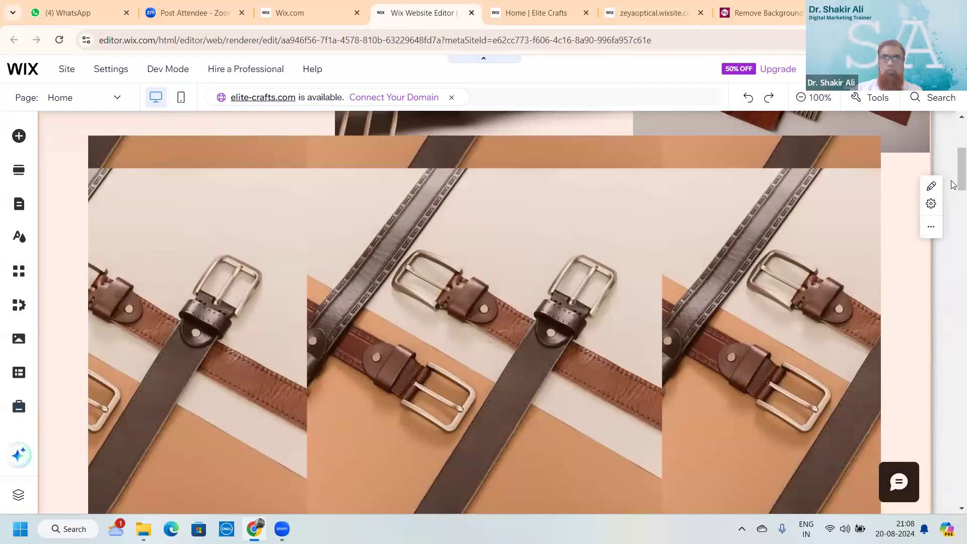
scroll(953, 149, "up", 5)
scroll(953, 217, "down", 14)
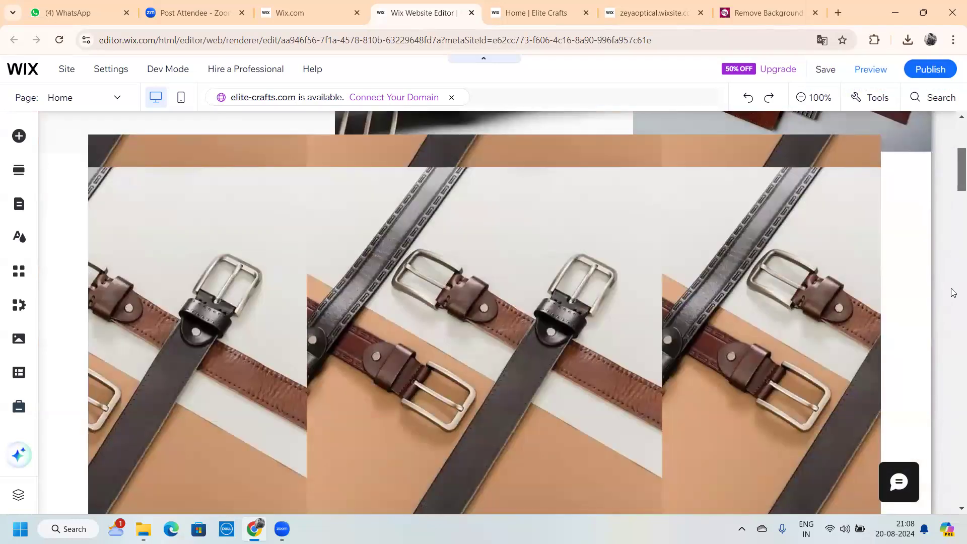
scroll(953, 390, "down", 10)
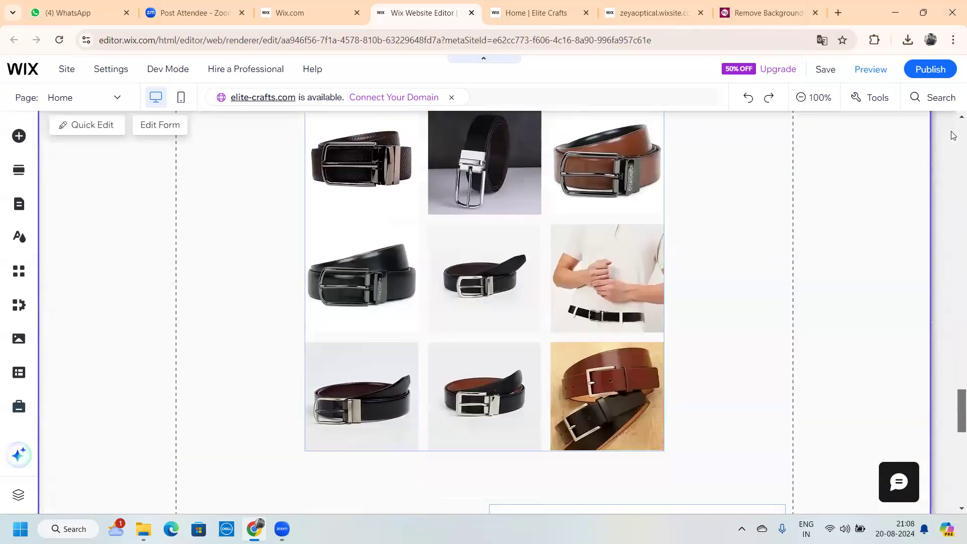
scroll(945, 147, "up", 20)
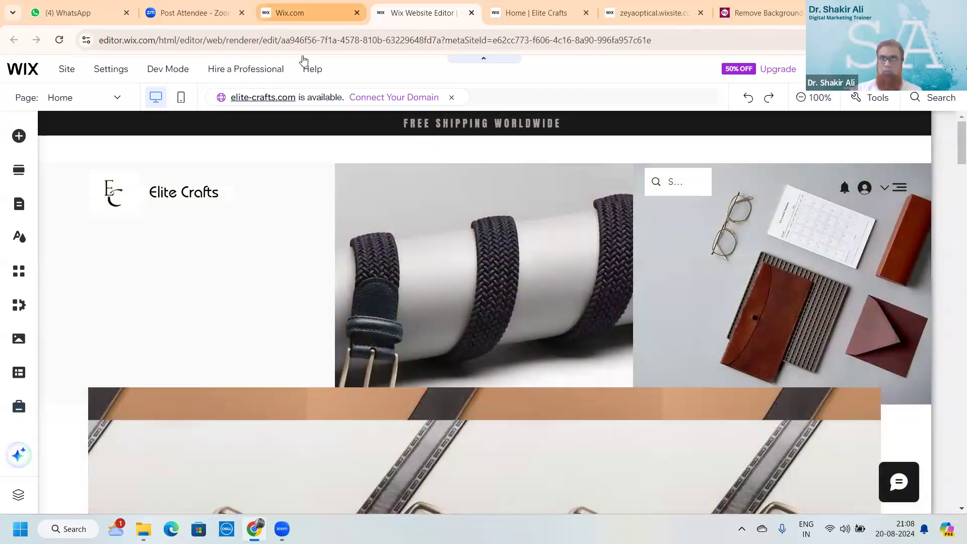
left_click(299, 43)
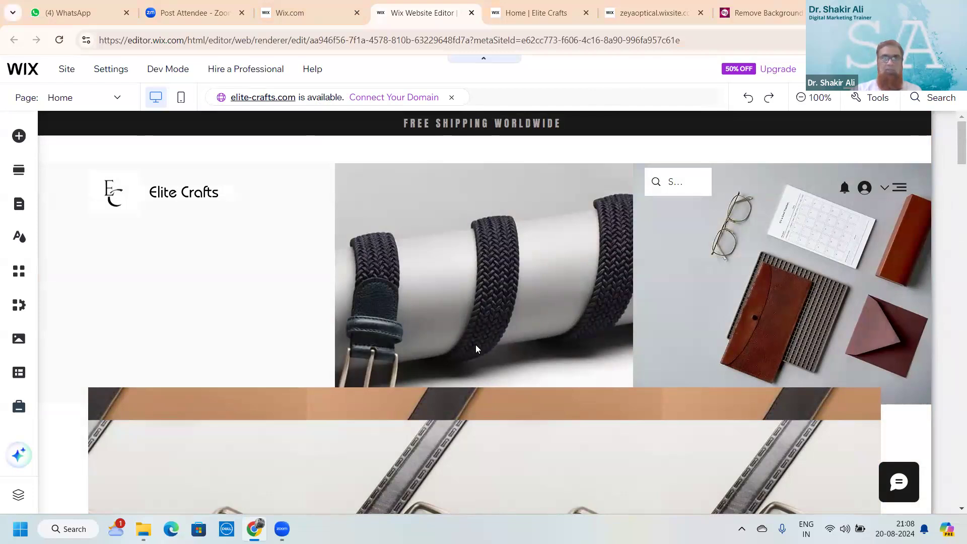
left_click(678, 352)
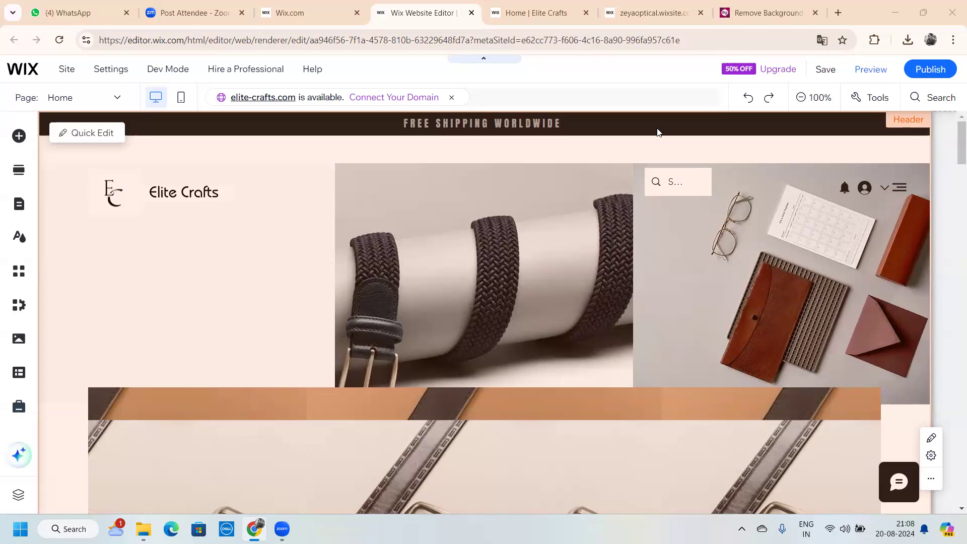
left_click(618, 94)
left_click(597, 212)
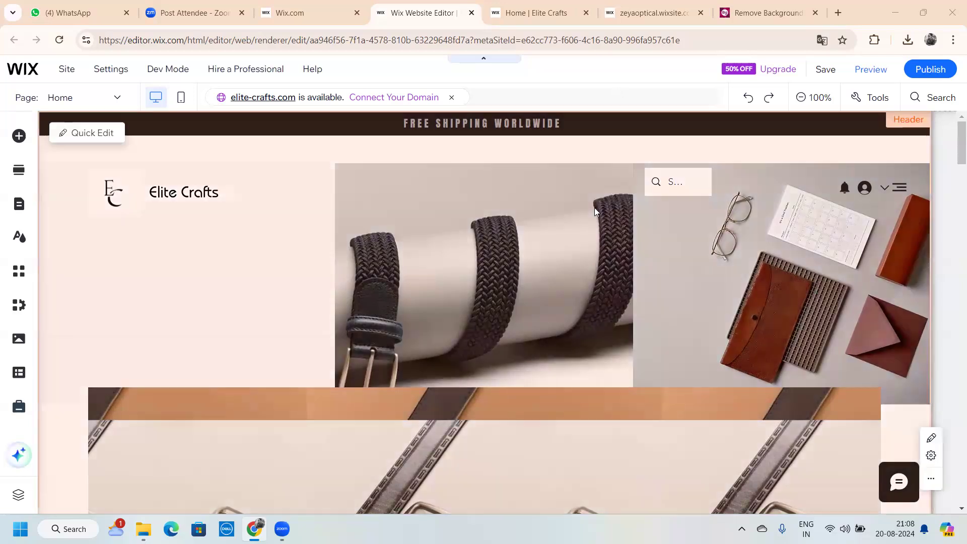
scroll(614, 264, "down", 6)
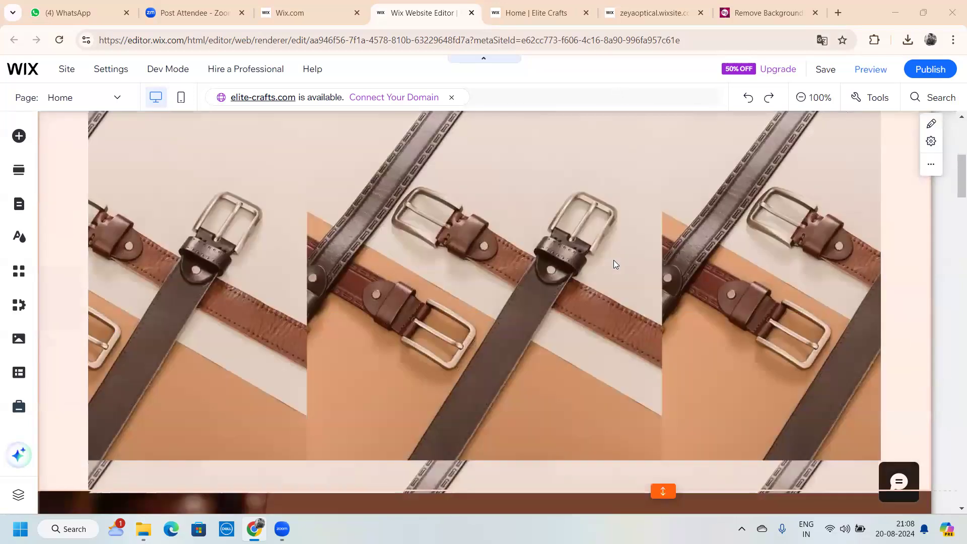
scroll(614, 264, "up", 6)
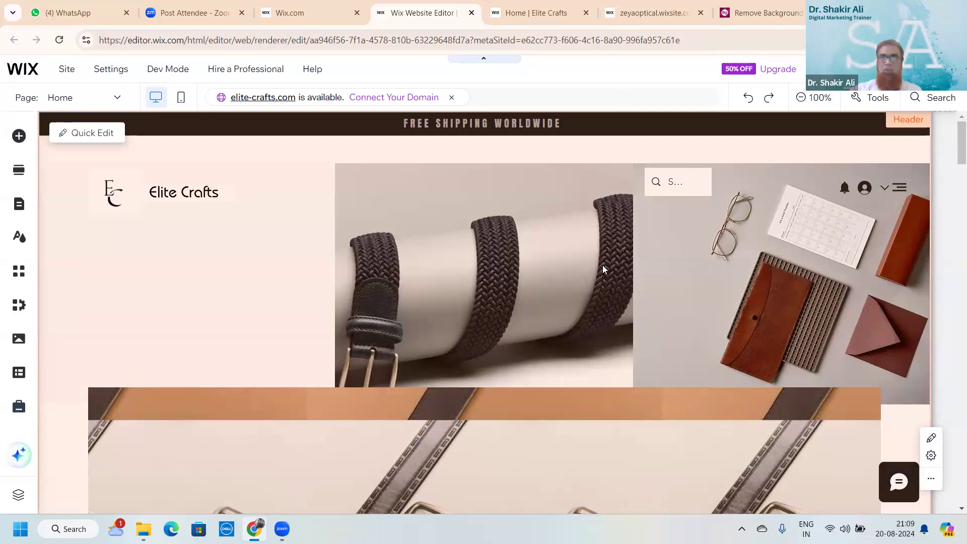
scroll(603, 267, "down", 10)
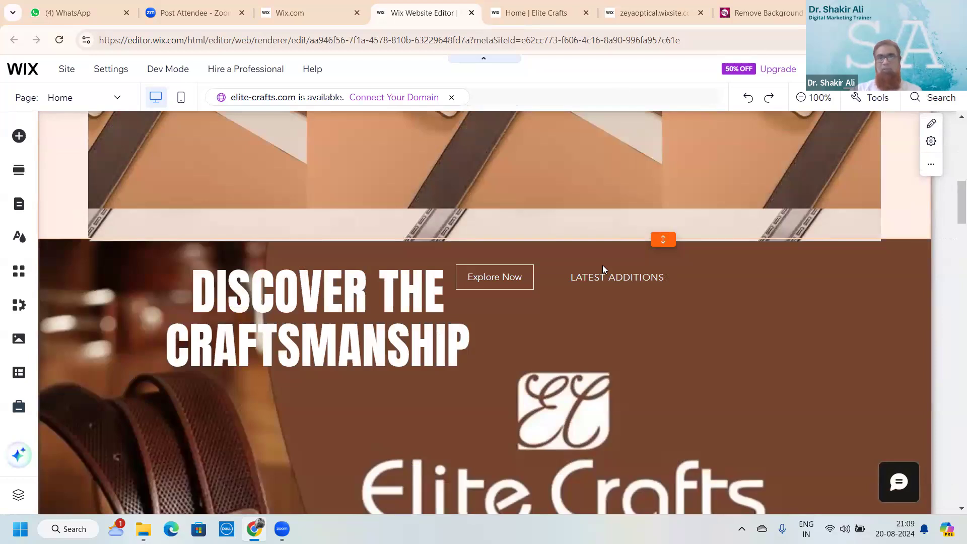
scroll(603, 265, "up", 10)
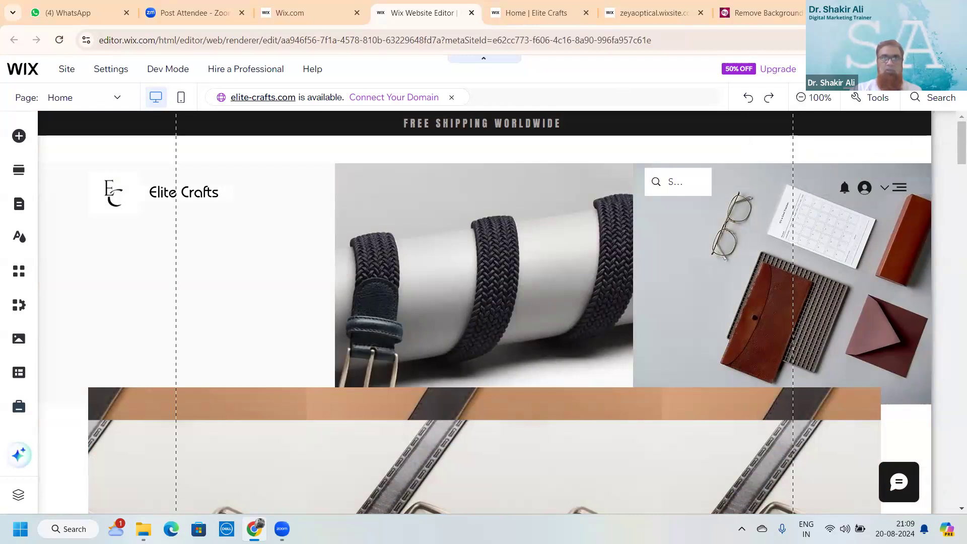
Preview the Elite Crafts home page and scroll through it as a visitor
left_click(863, 69)
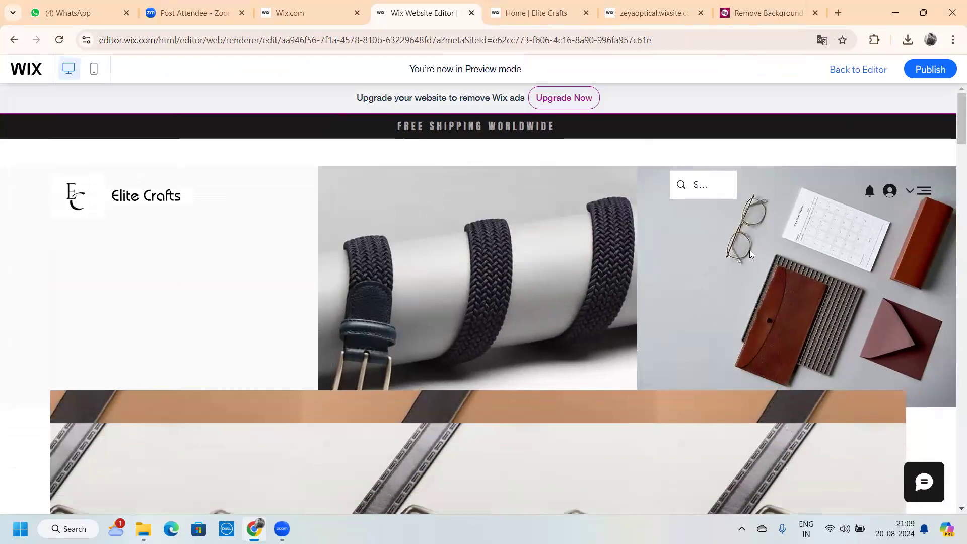
scroll(750, 255, "down", 20)
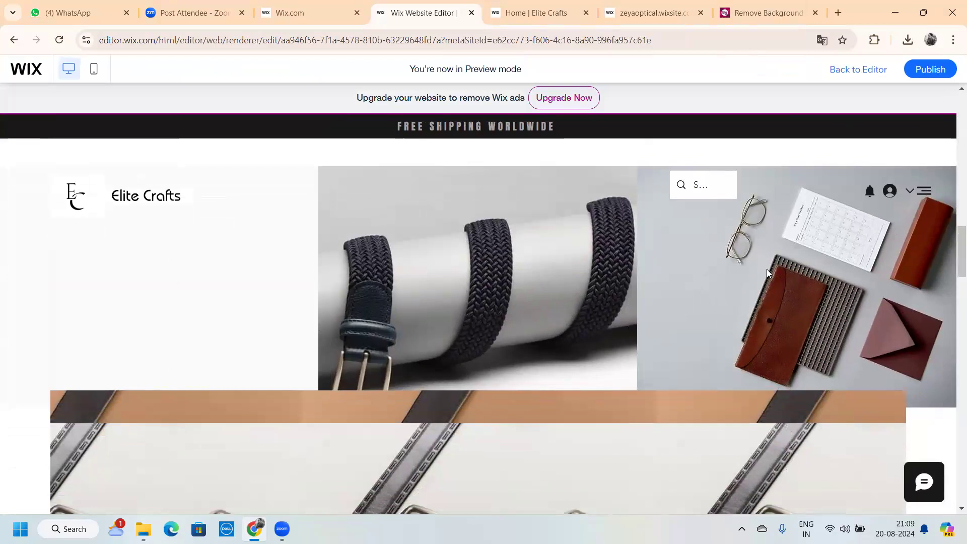
scroll(767, 272, "down", 15)
scroll(767, 272, "down", 2)
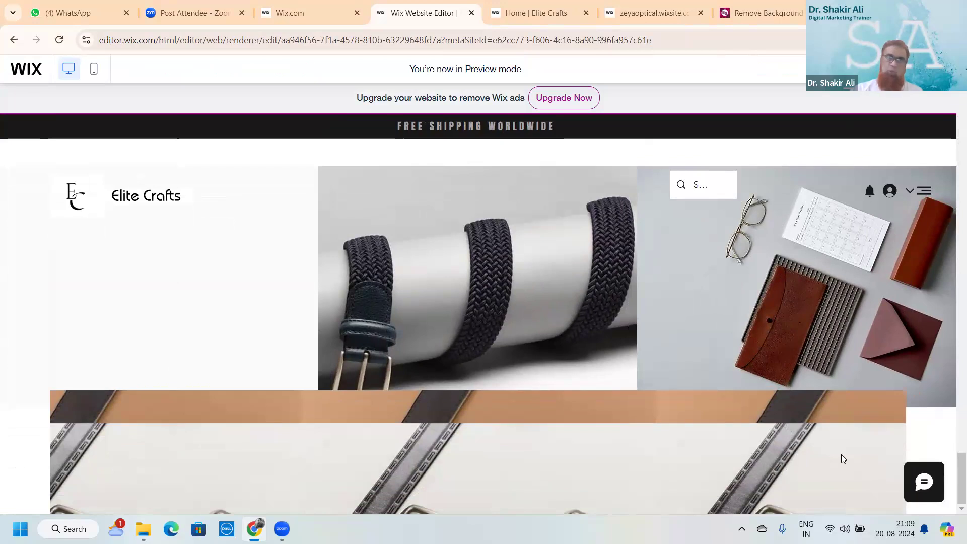
scroll(510, 336, "up", 5)
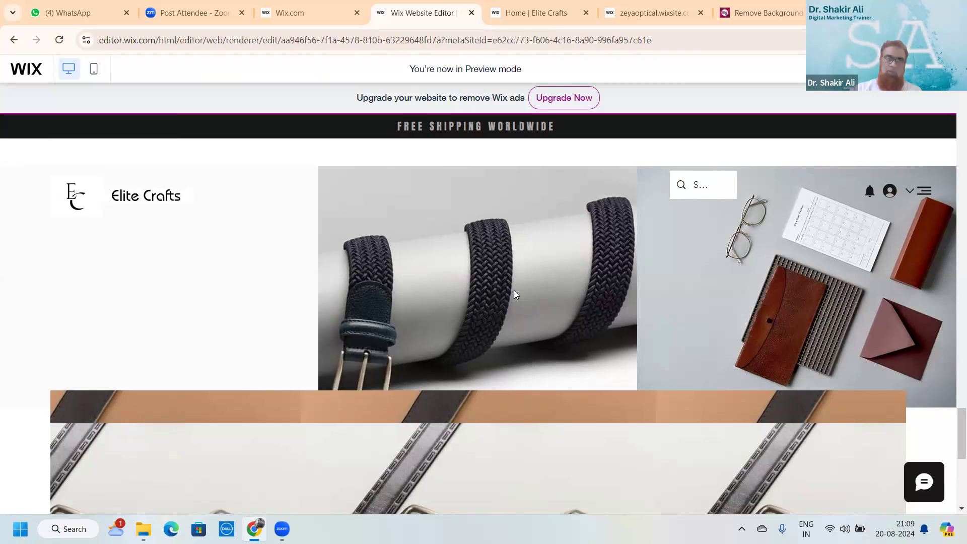
scroll(513, 295, "down", 1)
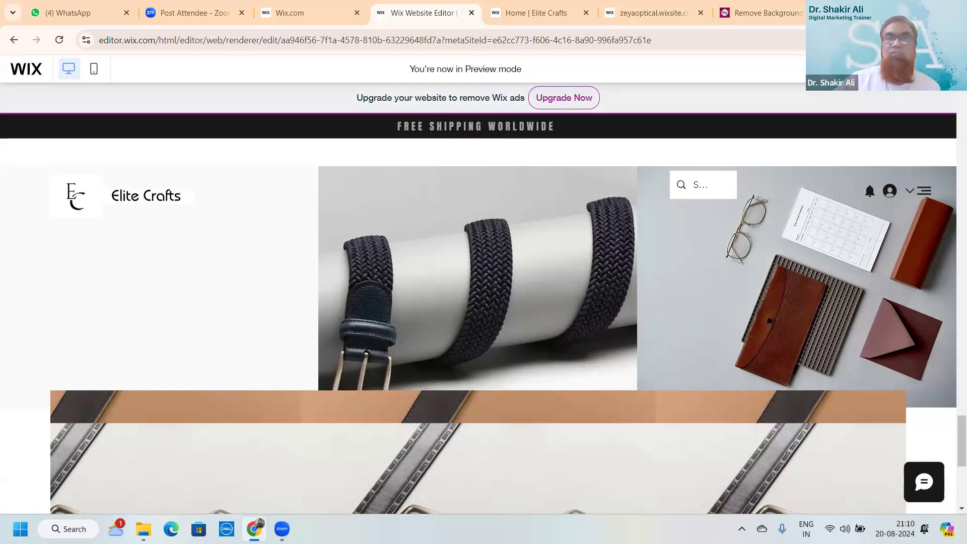
key("ctrl+t")
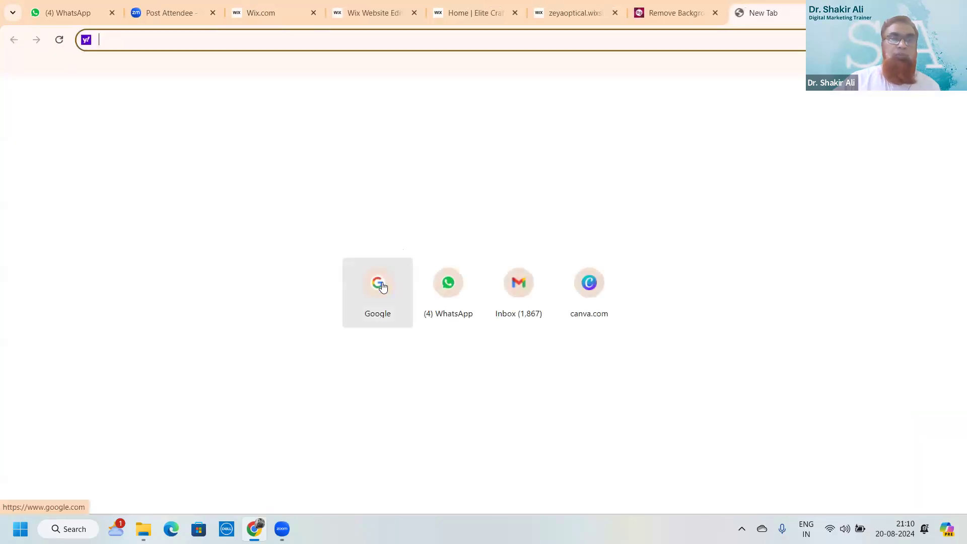
left_click(382, 284)
type("www")
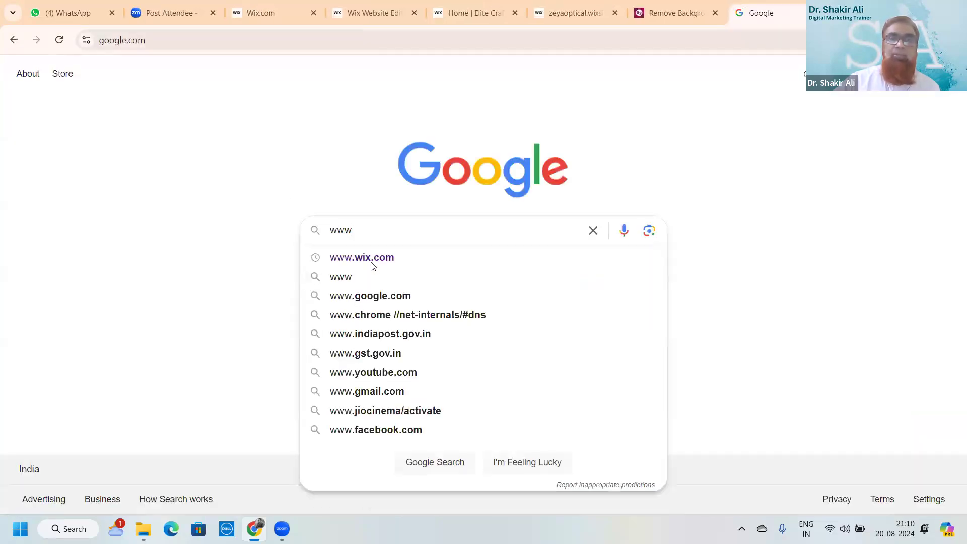
left_click(371, 264)
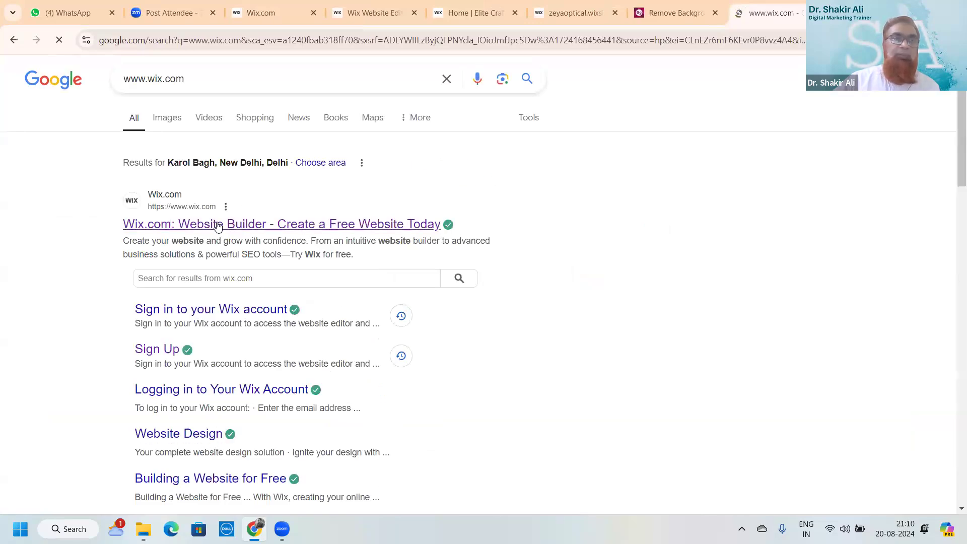
left_click(218, 225)
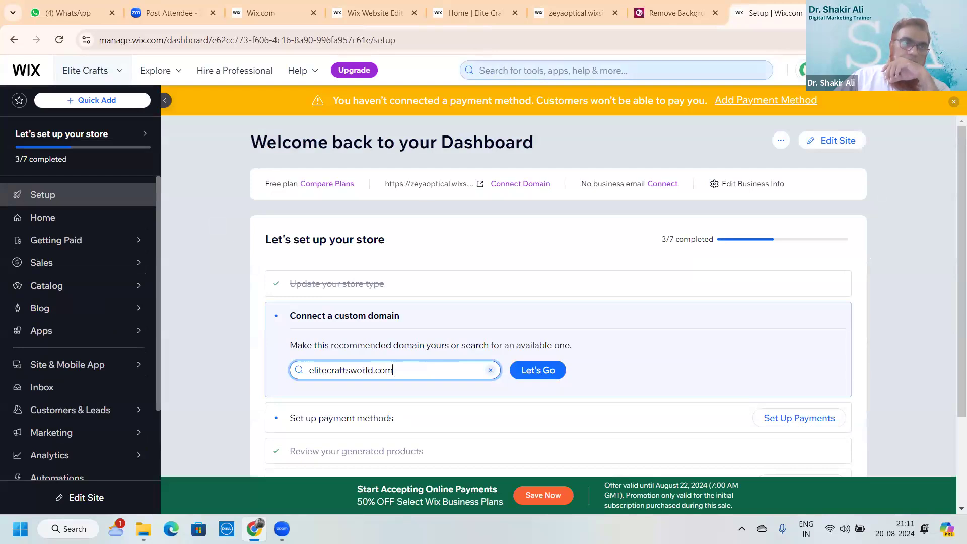
Check the signed-in account from the avatar menu on the Wix dashboard Setup page
left_click(940, 70)
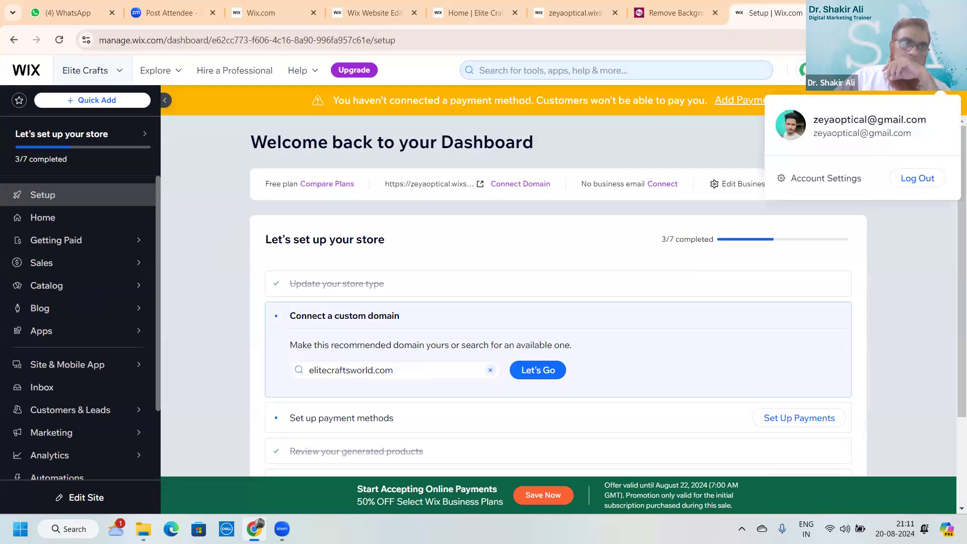
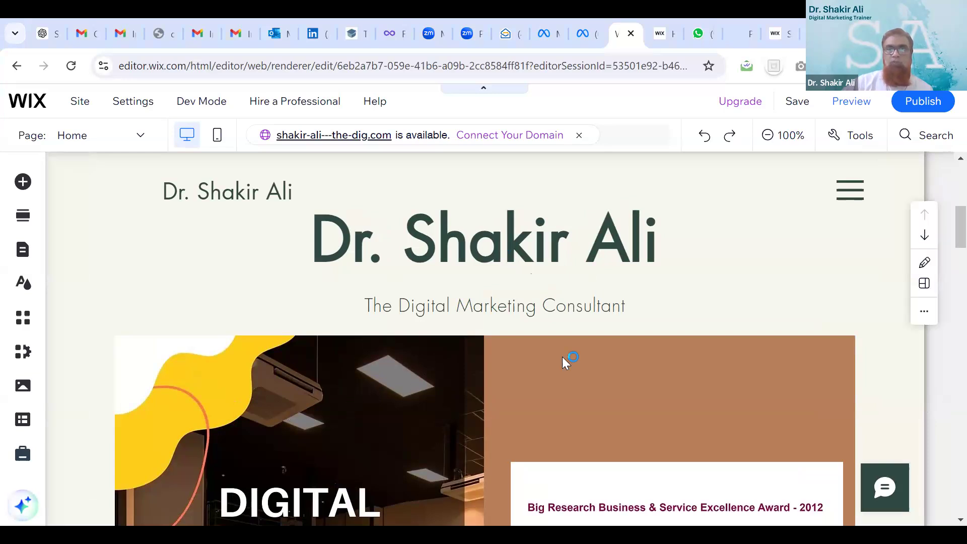
scroll(562, 357, "down", 5)
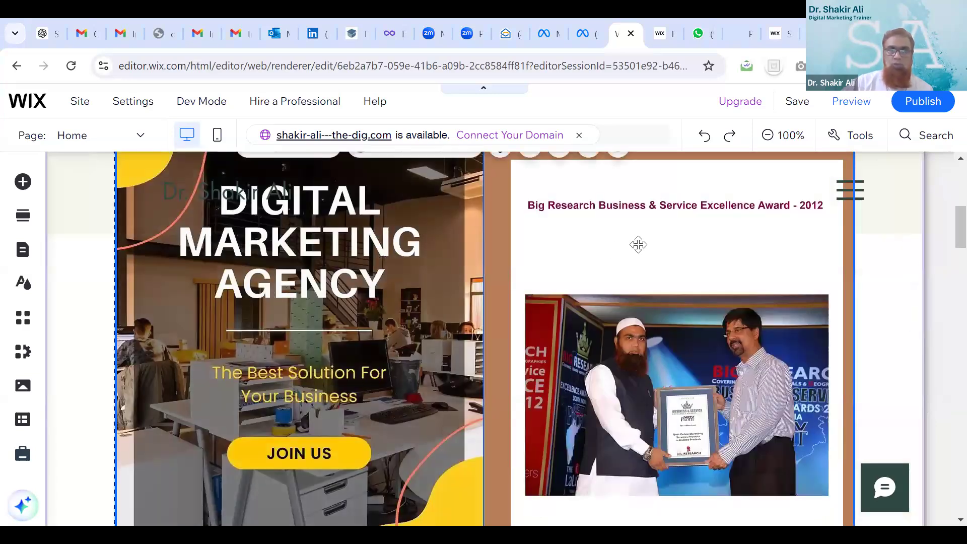
scroll(312, 276, "up", 2)
scroll(311, 275, "up", 4)
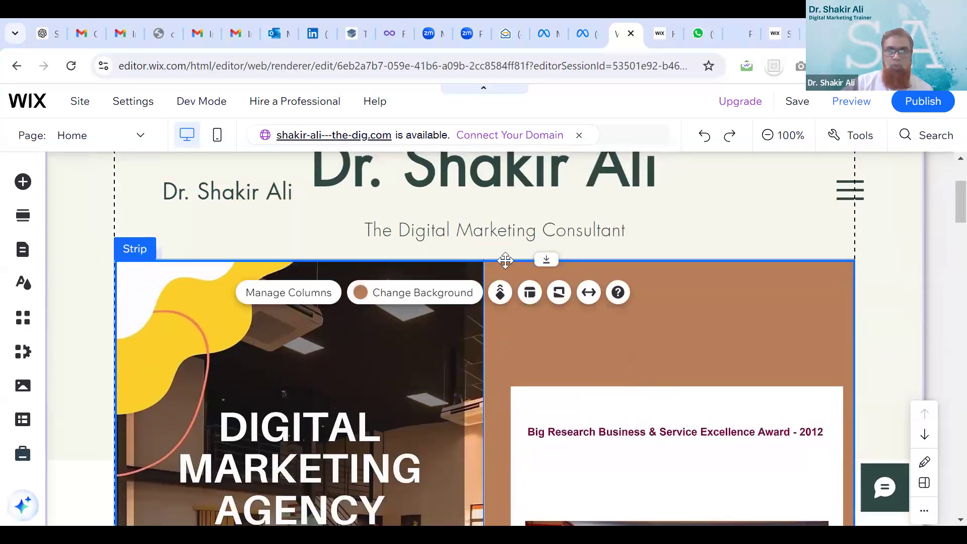
left_click(725, 275)
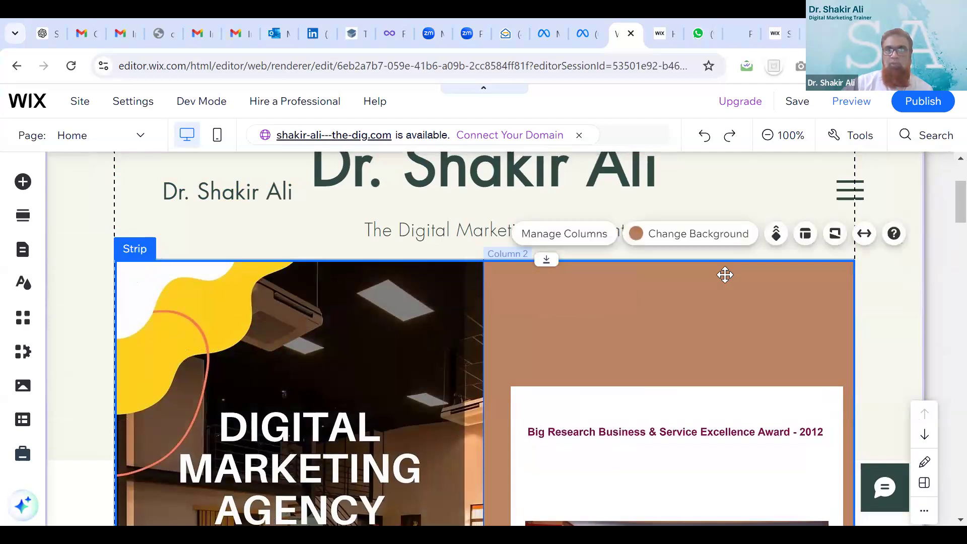
left_click(725, 274)
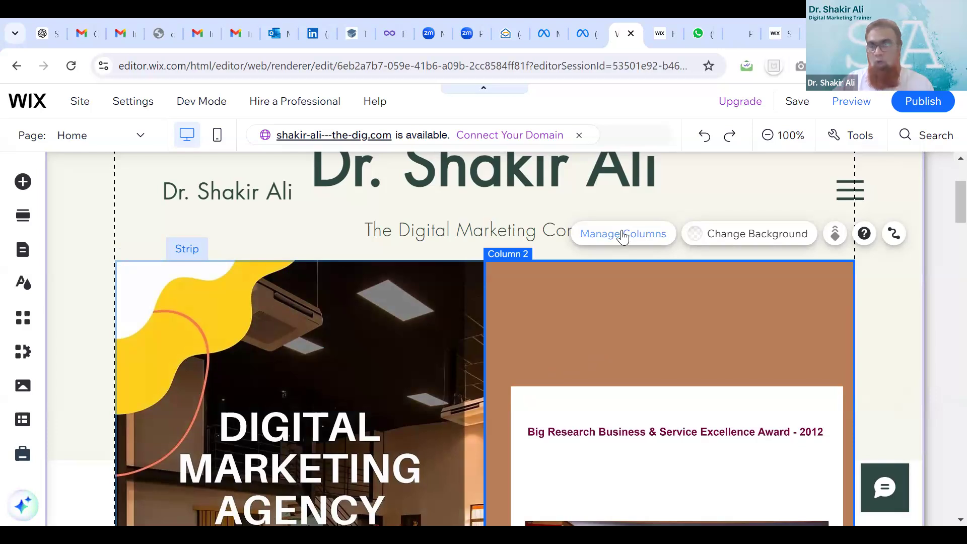
scroll(623, 236, "down", 1)
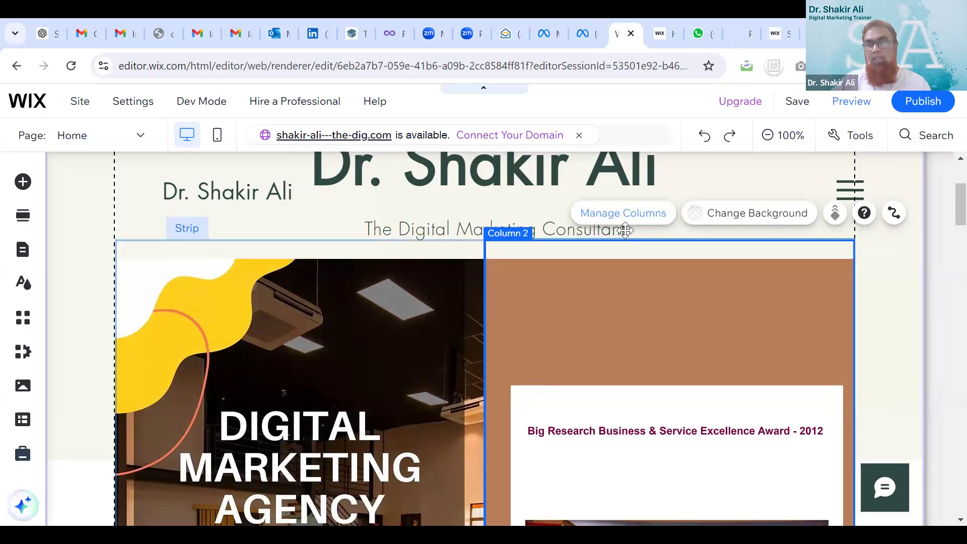
scroll(625, 232, "down", 6)
scroll(625, 231, "down", 4)
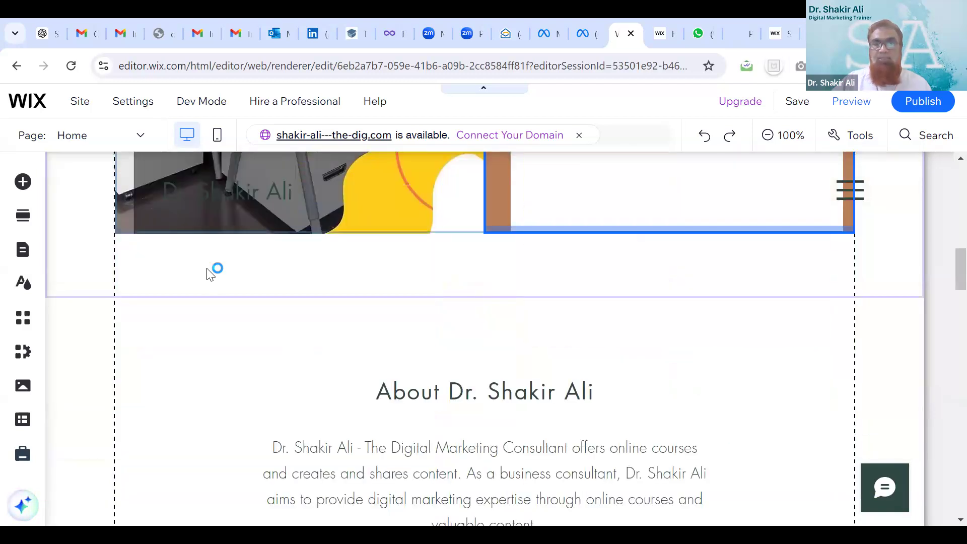
left_click(249, 293)
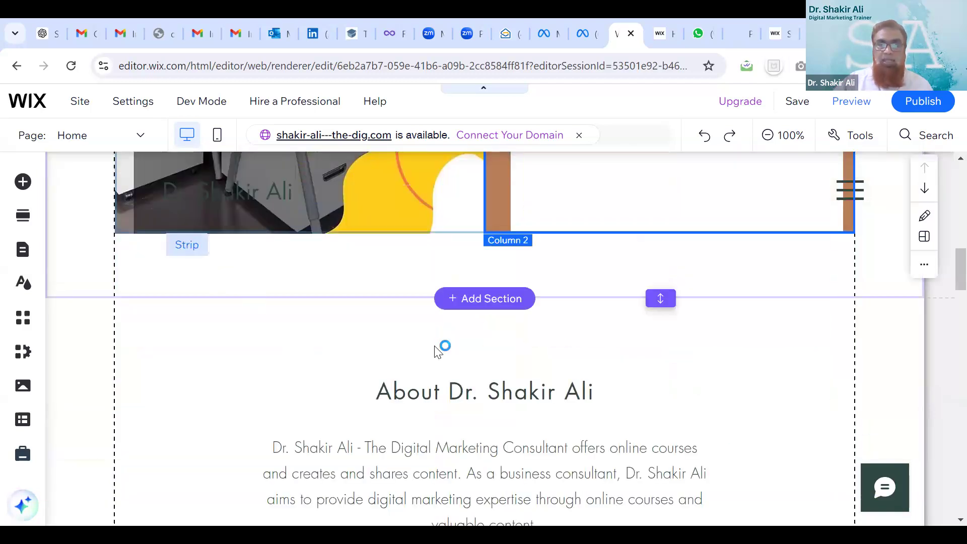
left_click(552, 331)
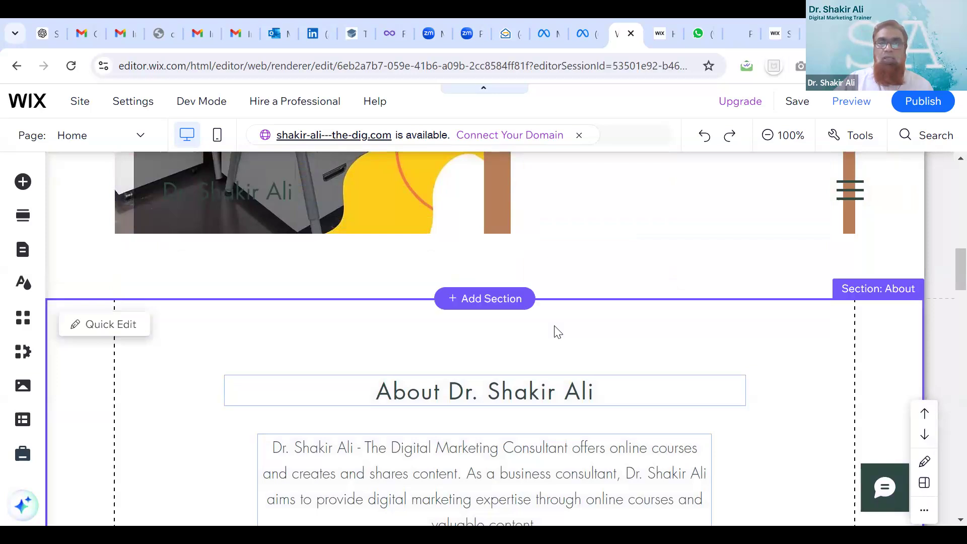
left_click(510, 305)
left_click(510, 310)
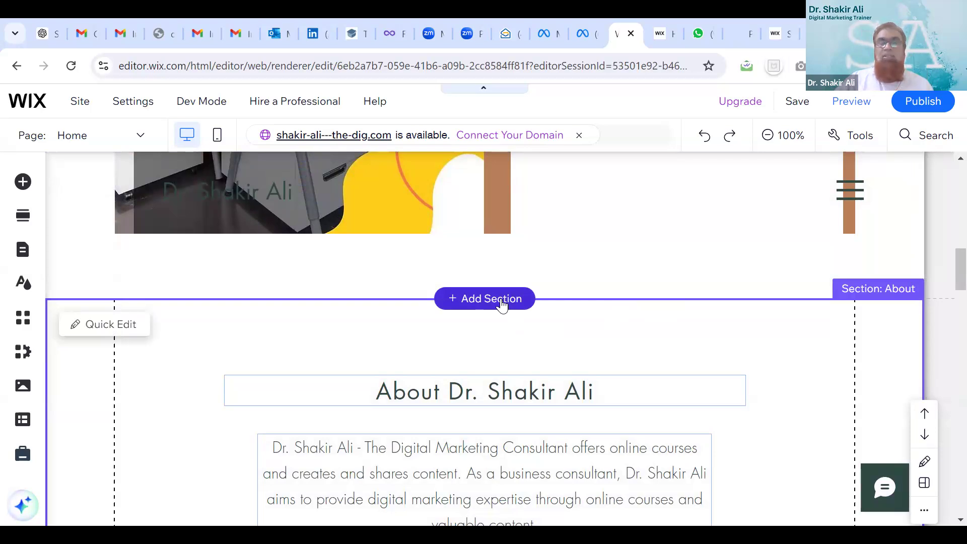
From the Team section designs, place the 'Our Team.' template below the agency and award strip
left_click(481, 304)
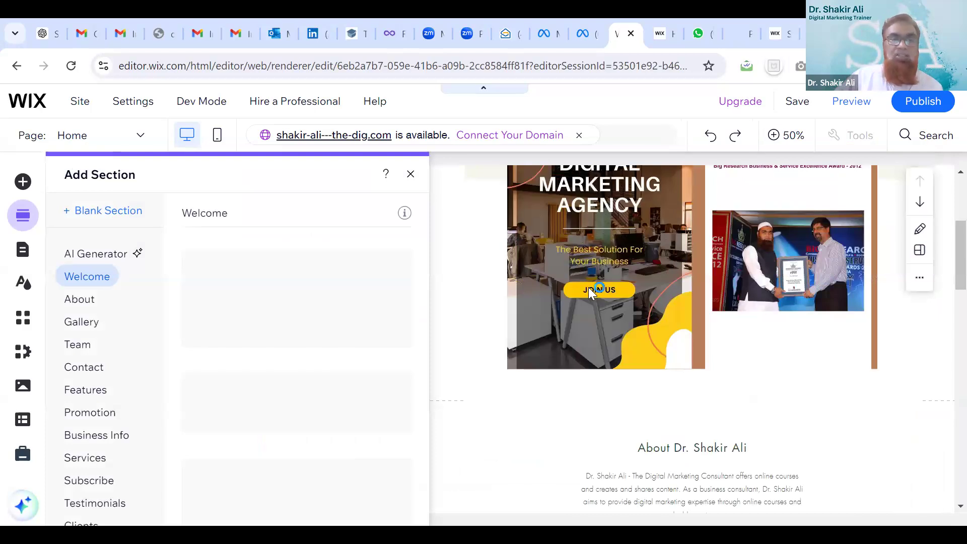
left_click(84, 348)
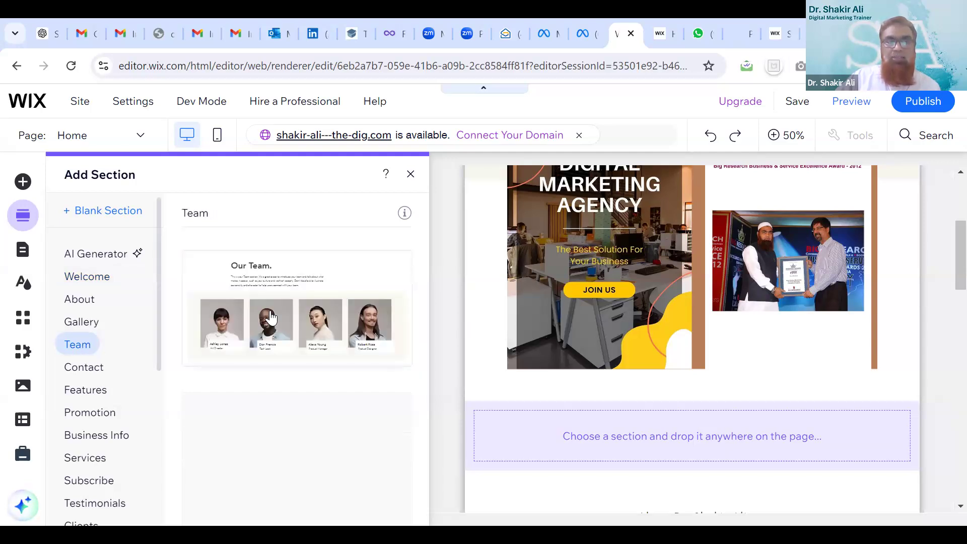
left_click(270, 318)
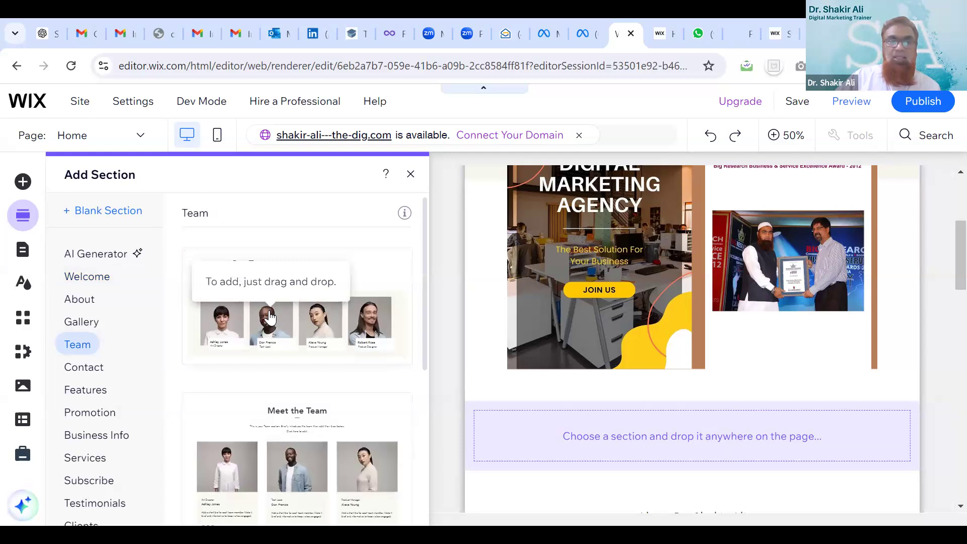
scroll(270, 328, "down", 2)
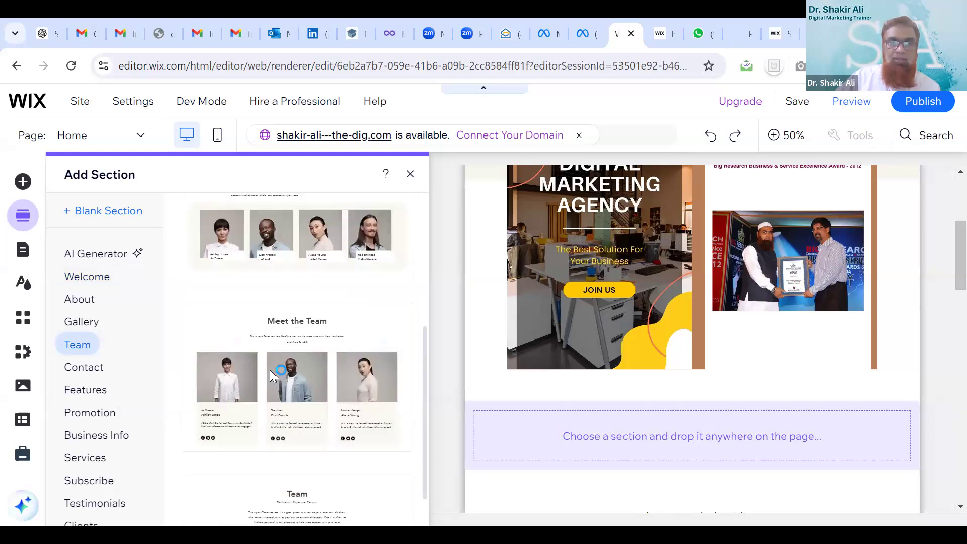
scroll(263, 330, "up", 2)
left_click(263, 330)
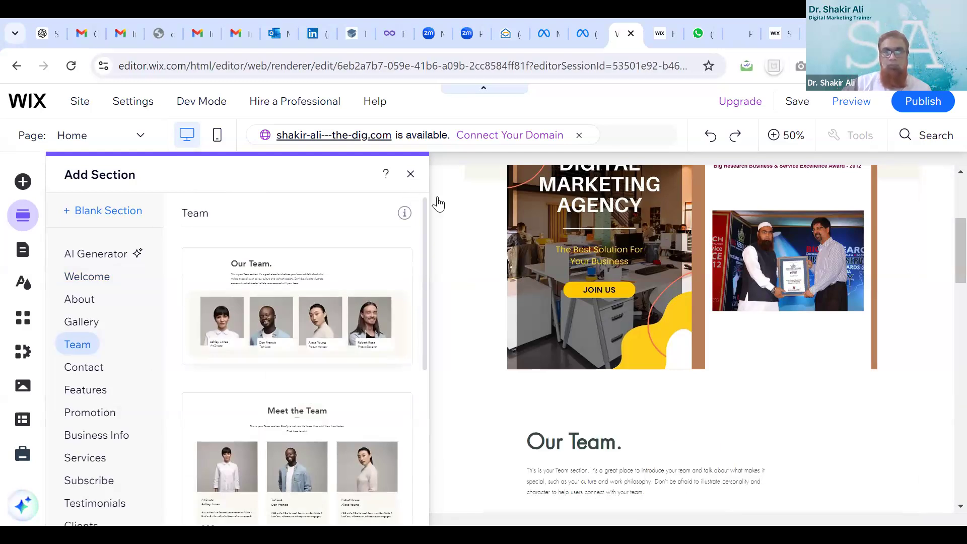
left_click(486, 353)
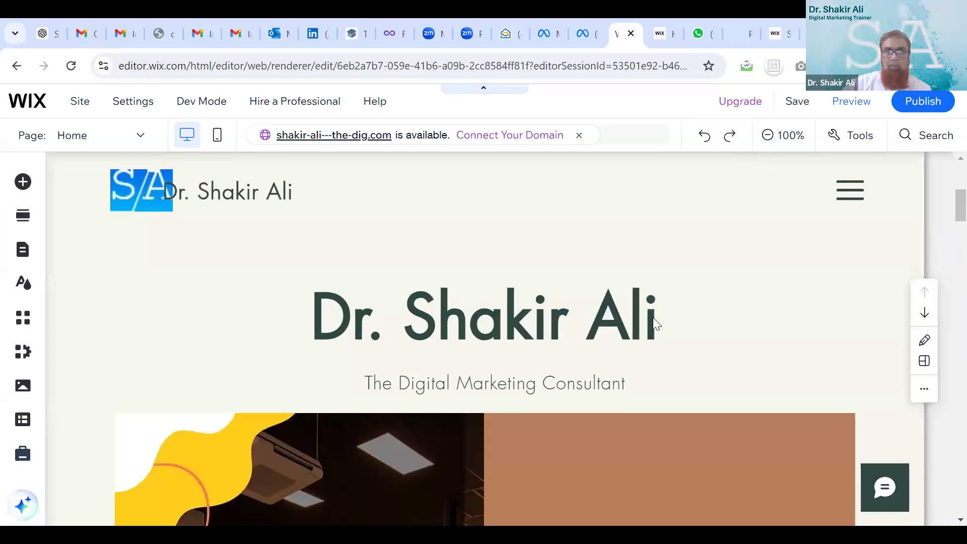
Delete the team member photos from the repeater cards in the Our Team section
scroll(683, 309, "down", 5)
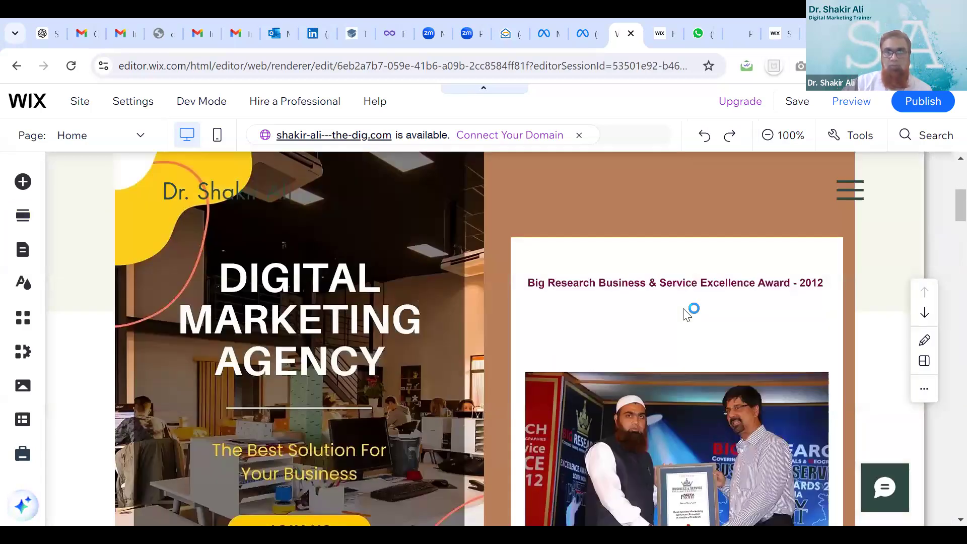
scroll(620, 444, "down", 8)
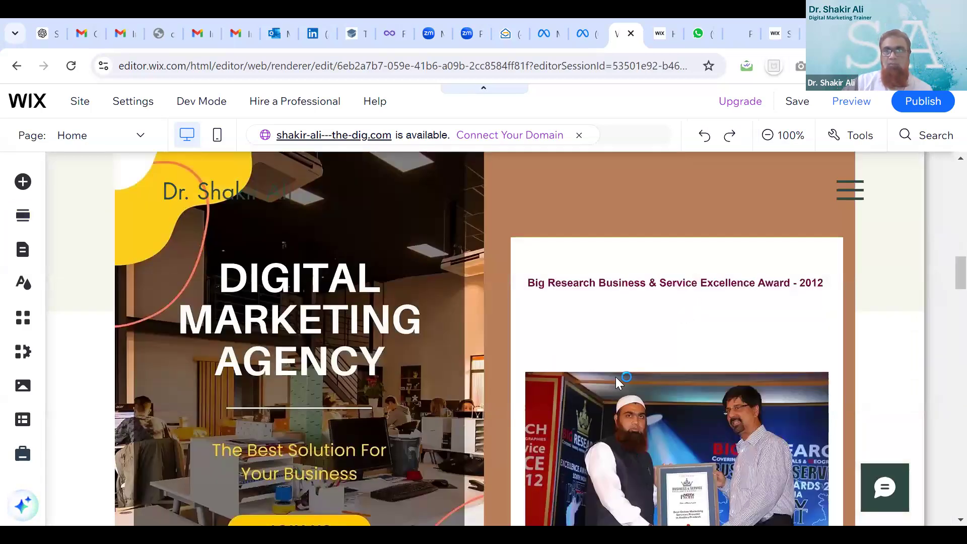
scroll(445, 367, "down", 7)
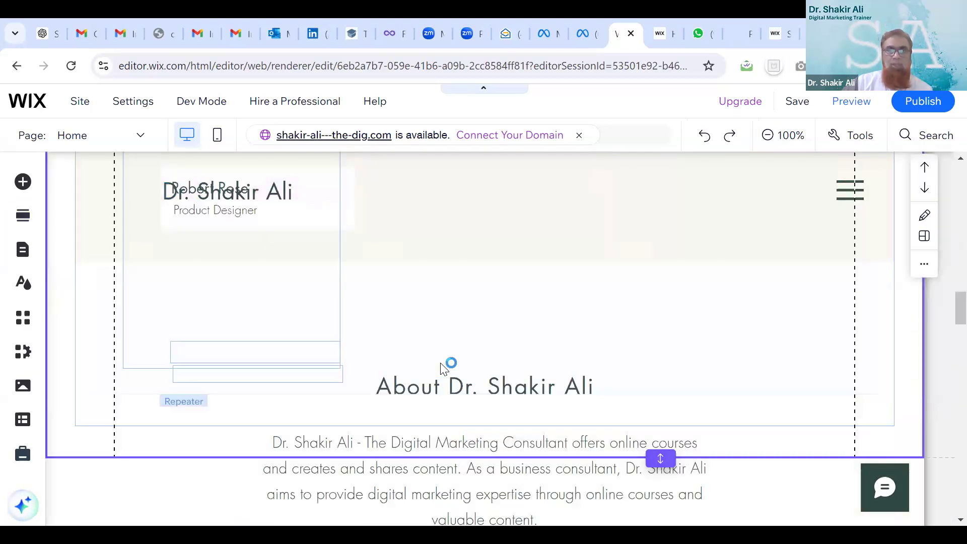
scroll(441, 363, "up", 10)
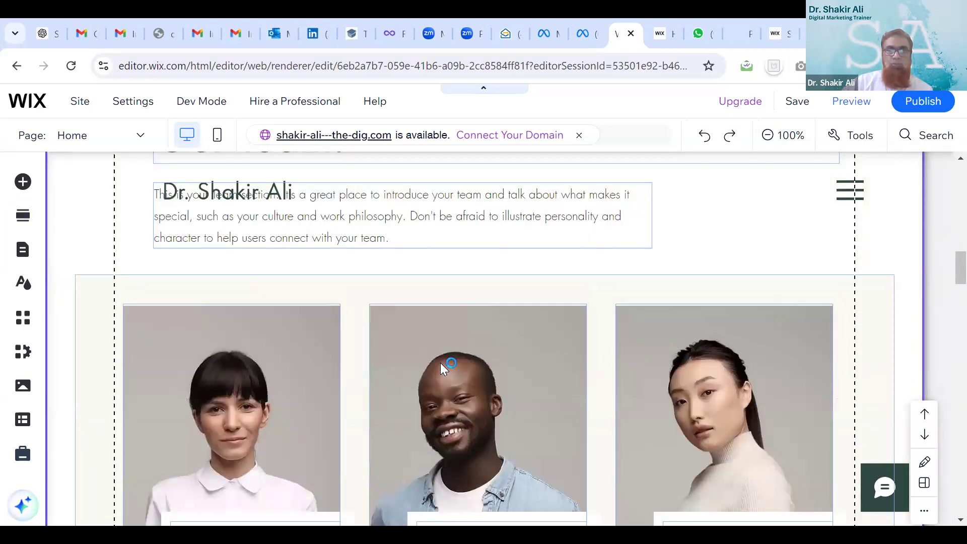
scroll(443, 363, "down", 5)
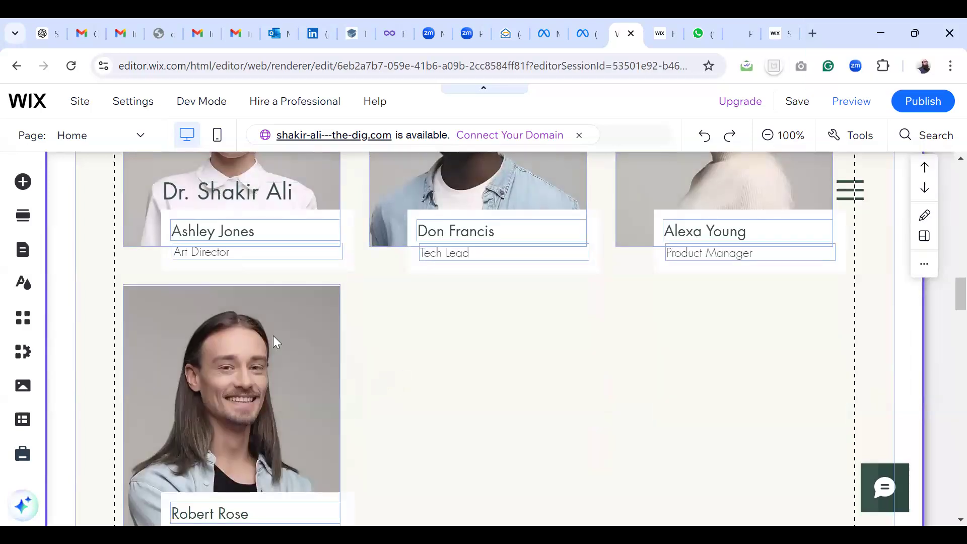
left_click(240, 356)
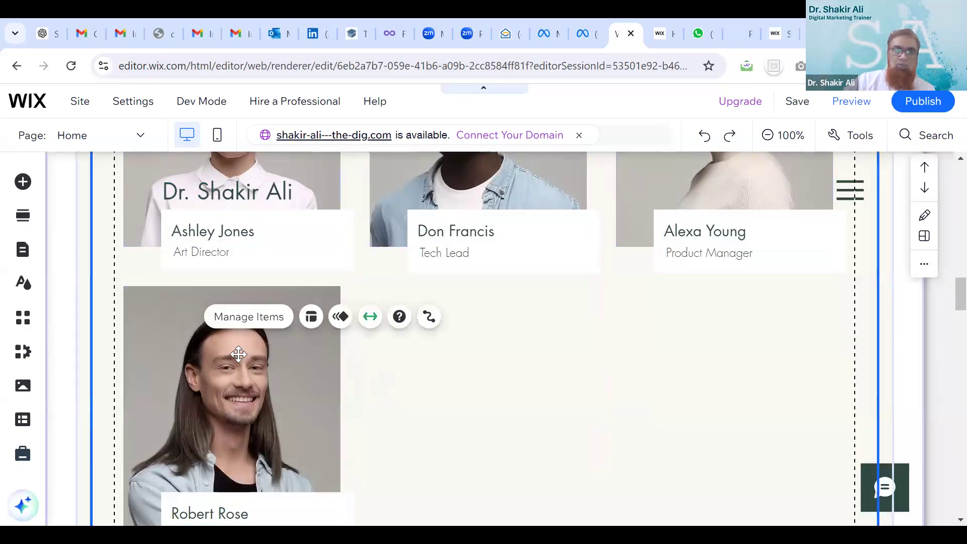
left_click(239, 354)
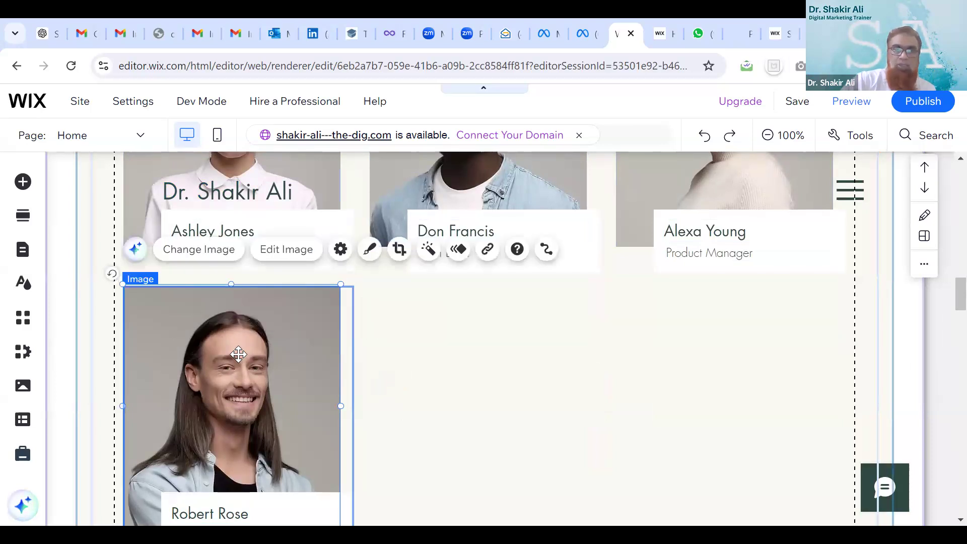
key("Delete")
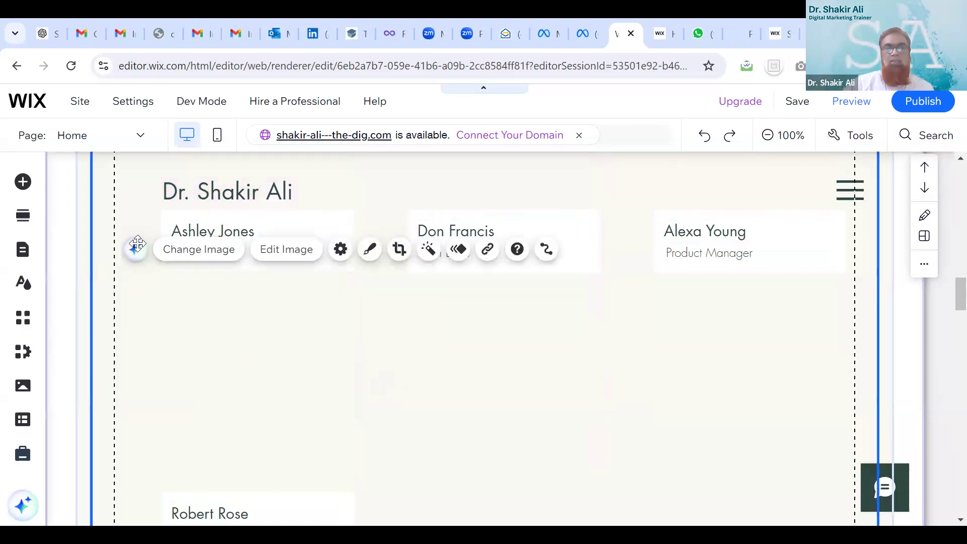
Select the strip holding the team cards and delete it
scroll(552, 365, "up", 4)
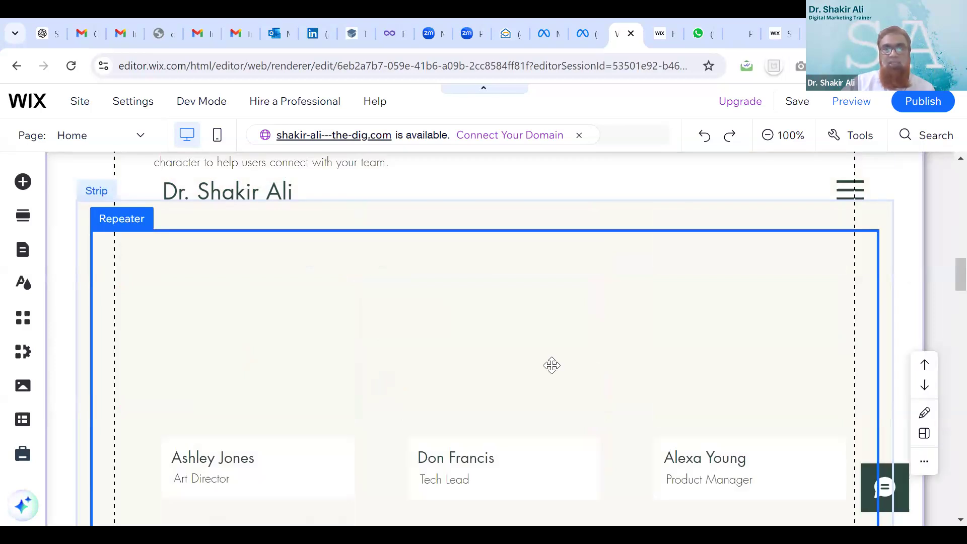
scroll(552, 365, "up", 2)
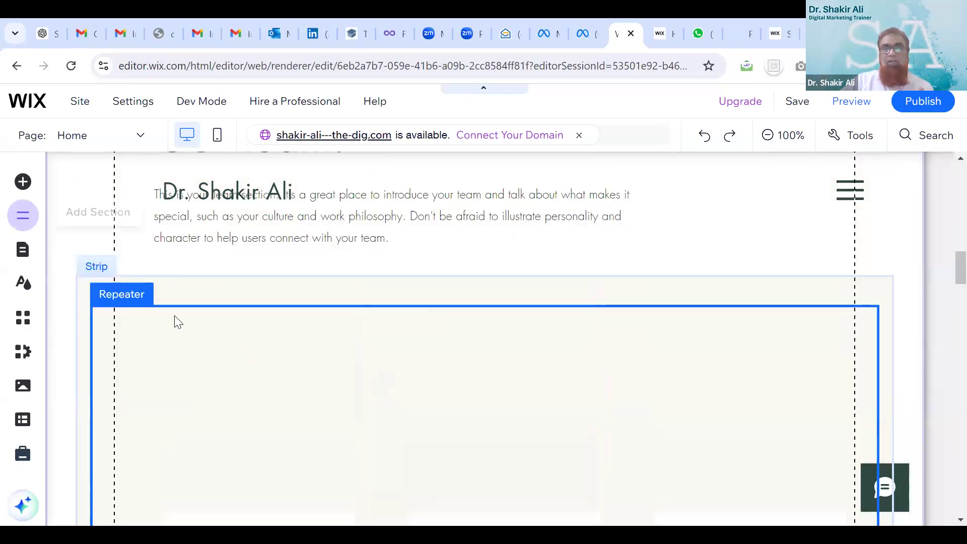
scroll(470, 382, "down", 3)
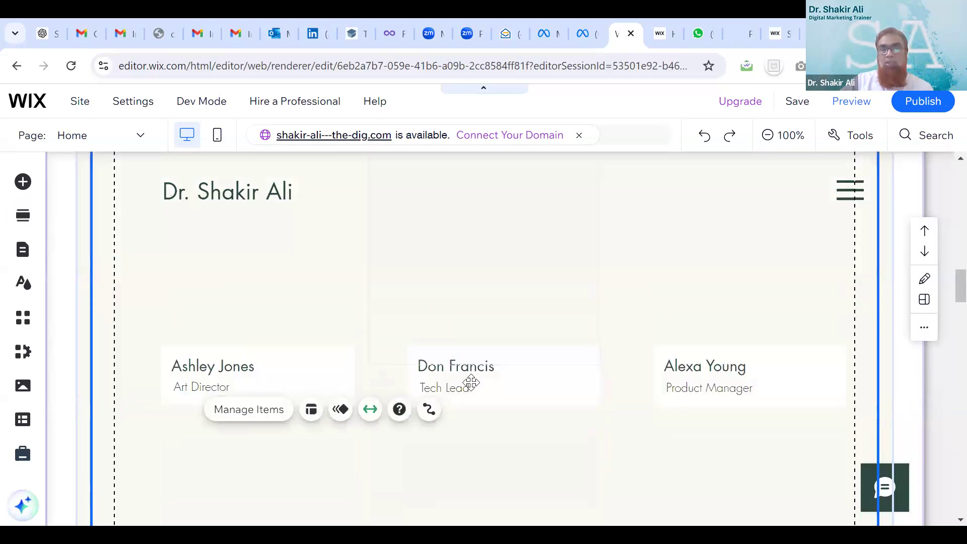
scroll(470, 381, "down", 1)
scroll(471, 383, "up", 3)
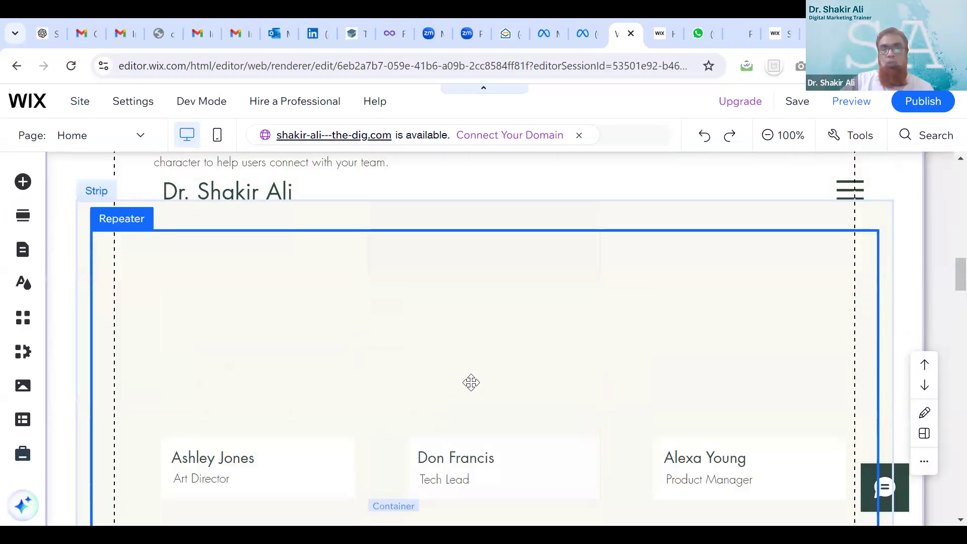
scroll(471, 383, "up", 1)
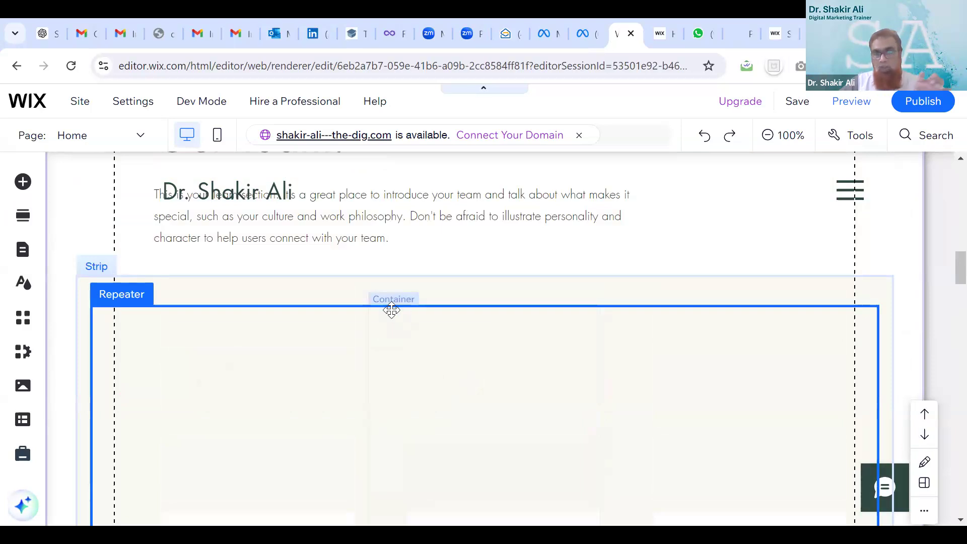
left_click(391, 309)
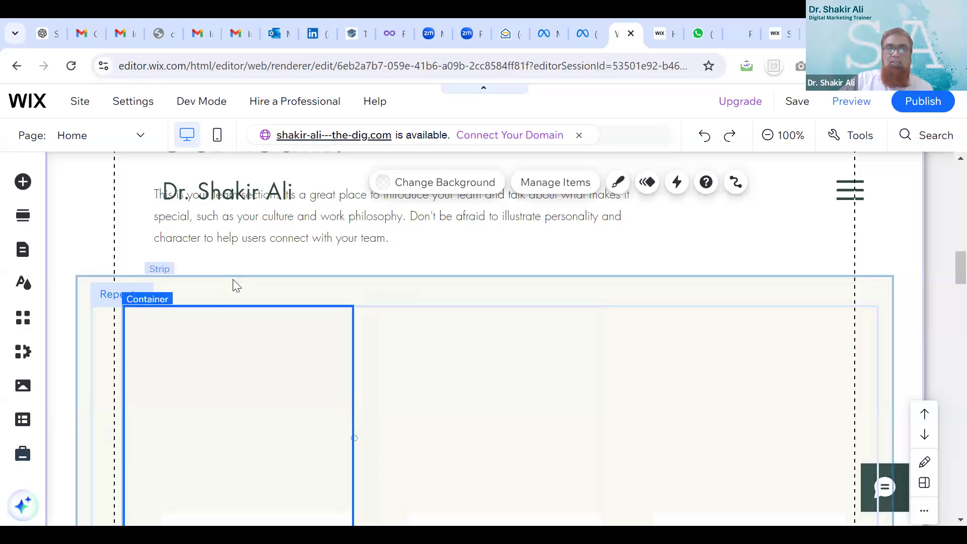
left_click(247, 274)
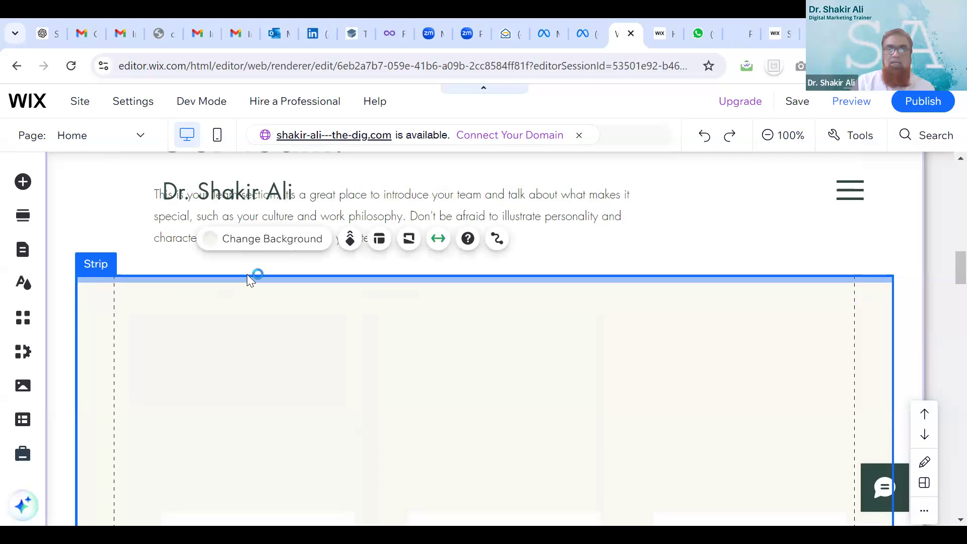
key("Delete")
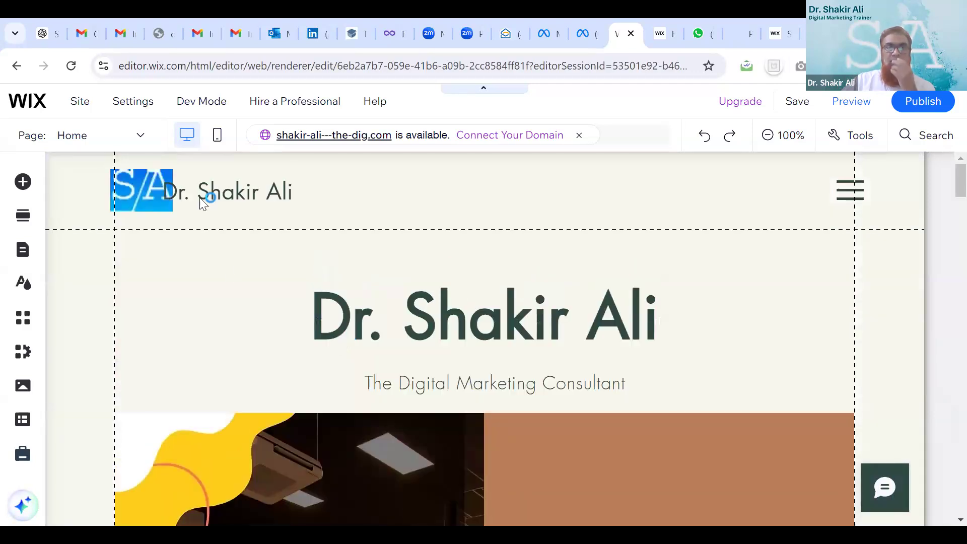
Shrink the header's owner-name text box so it ends just past the name beside the SA logo
left_click(196, 198)
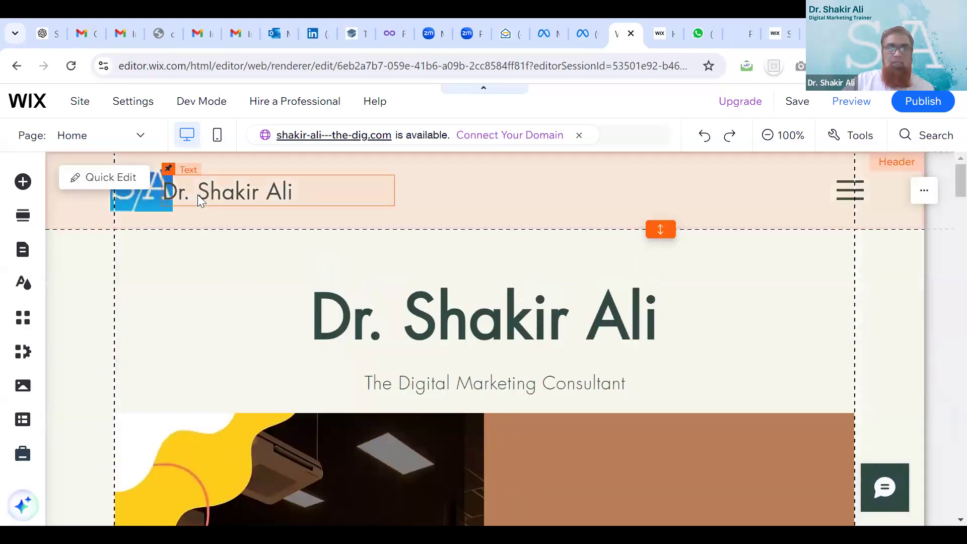
left_click(222, 189)
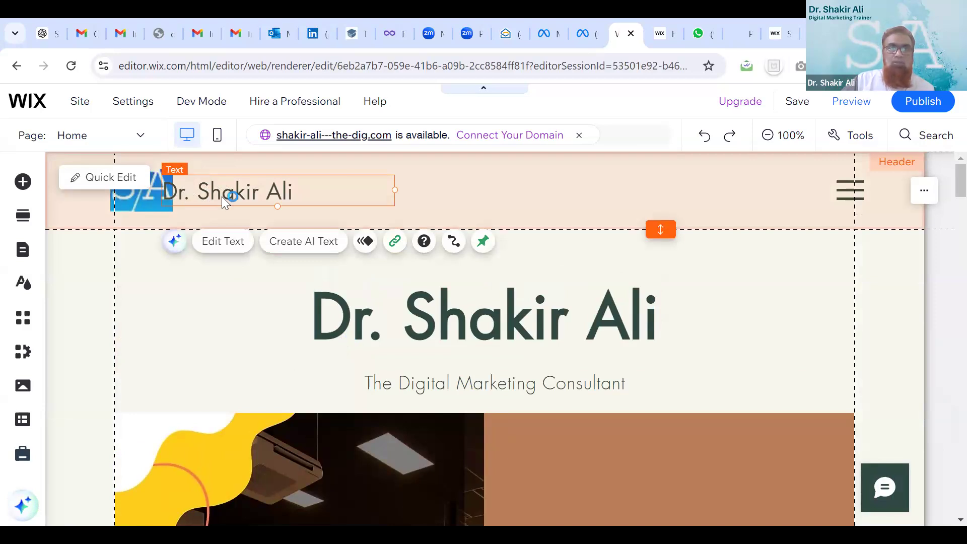
left_click_drag(187, 195, 222, 194)
left_click(364, 197)
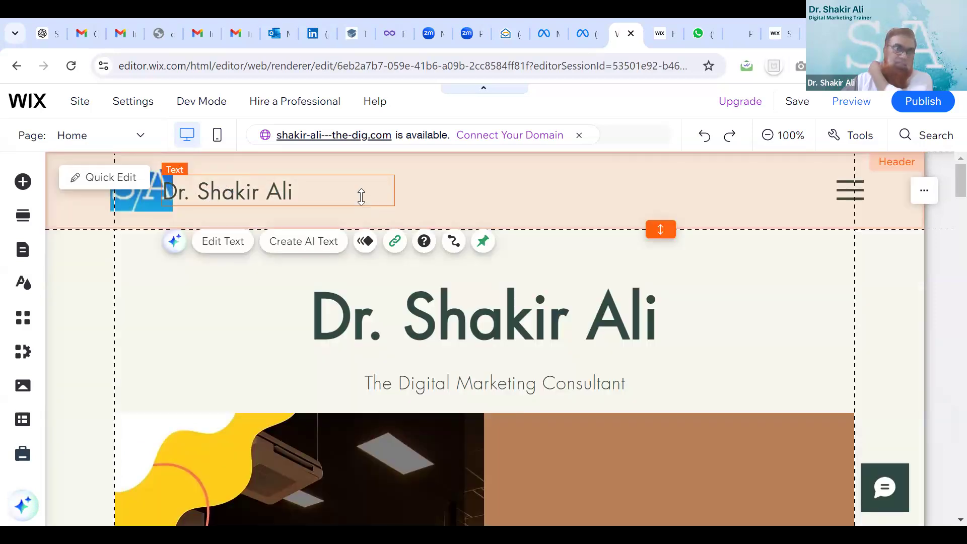
left_click(150, 203)
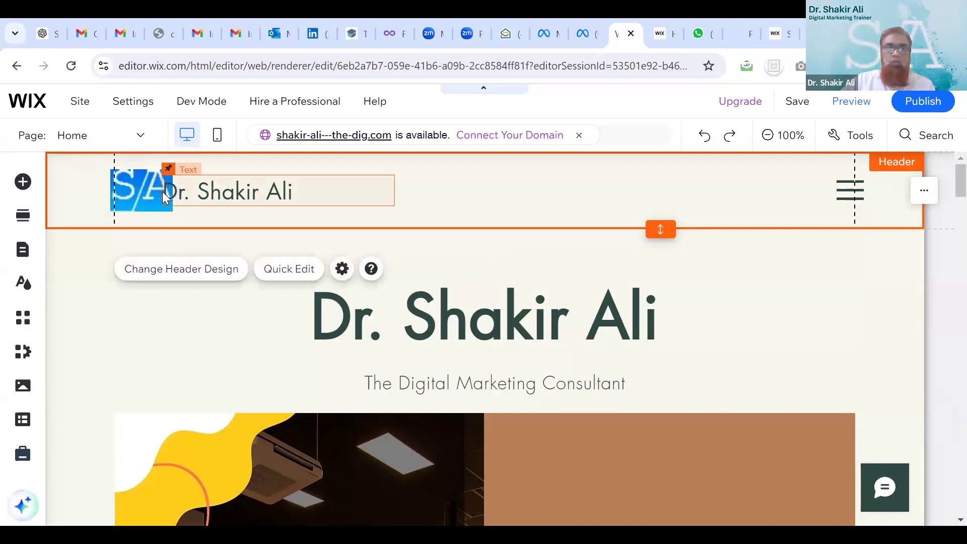
left_click(163, 193)
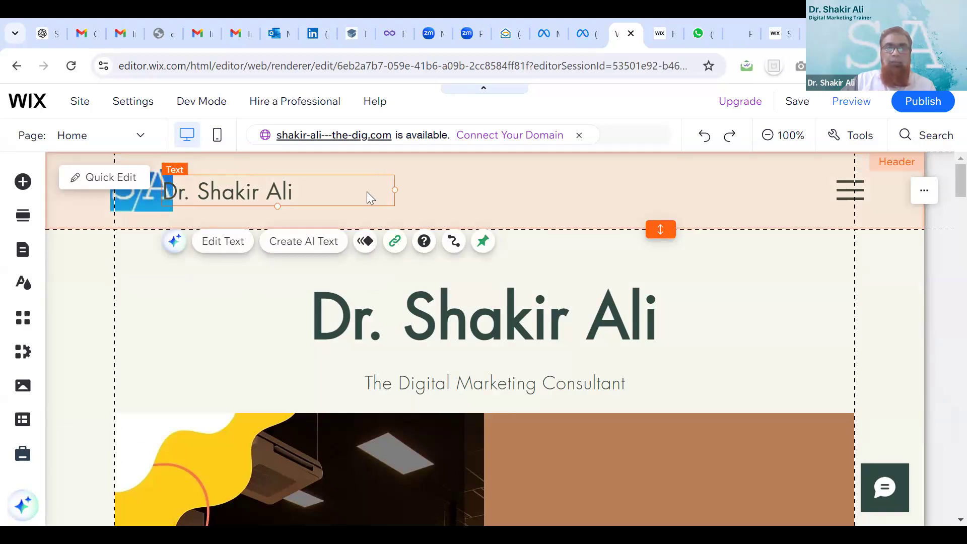
double_click(241, 188)
left_click_drag(256, 192, 285, 189)
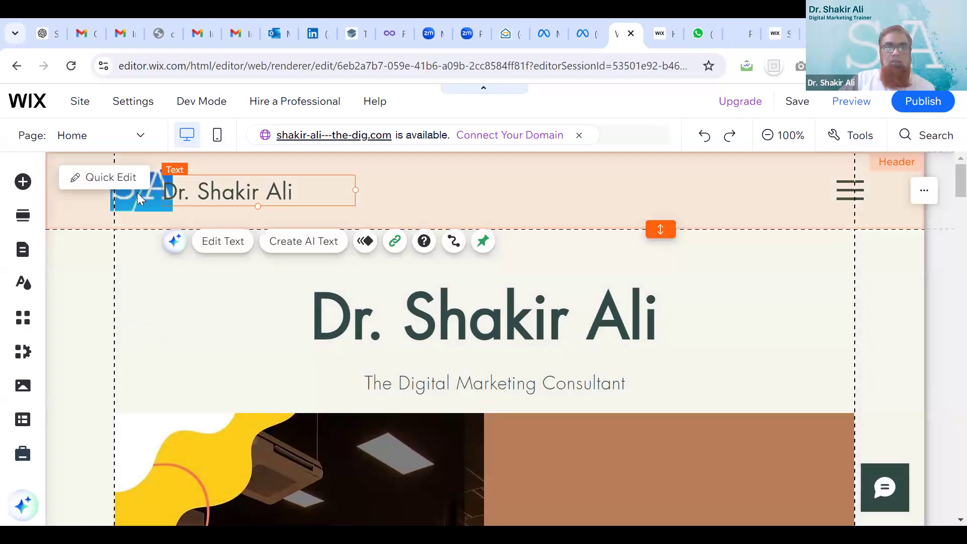
left_click(137, 192)
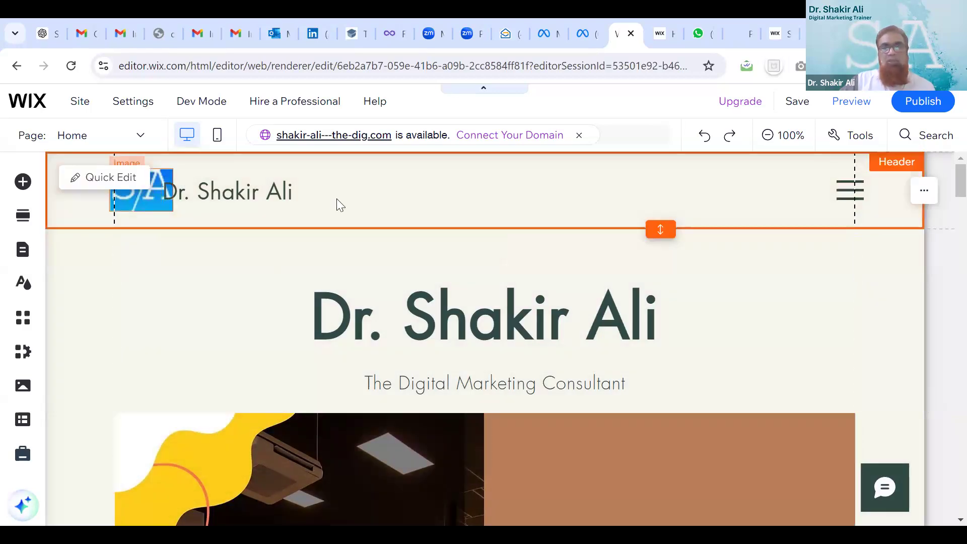
left_click(138, 190)
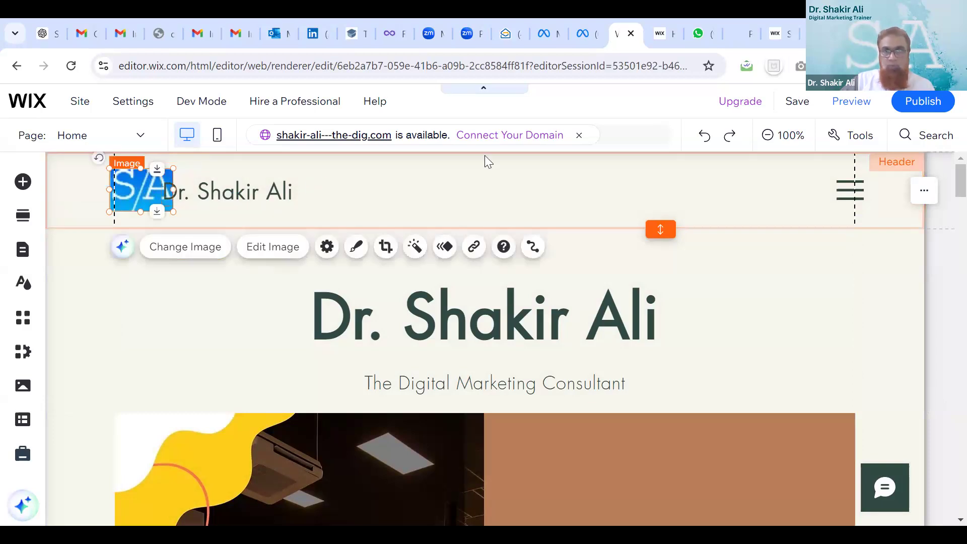
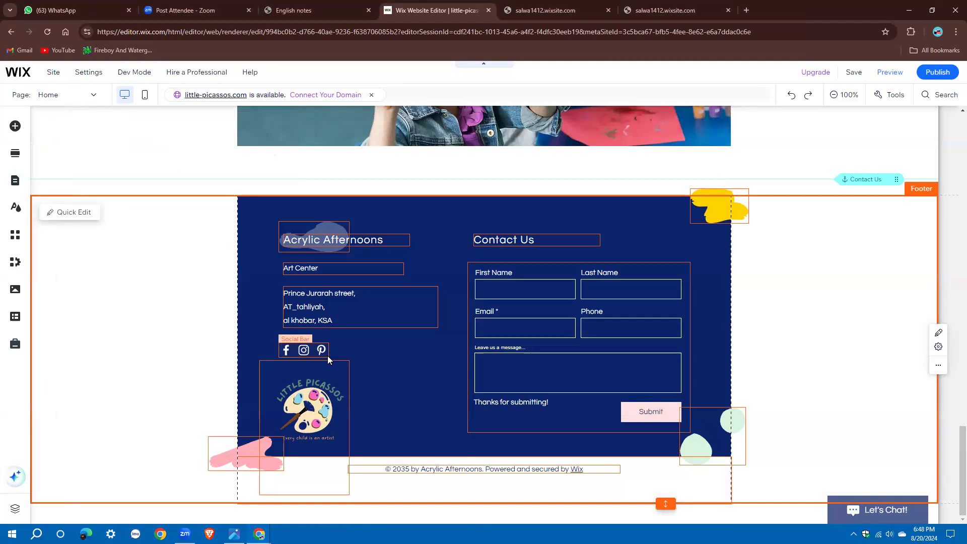
Select the social icons bar in the Little Picassos footer
left_click(291, 351)
Confirm the Facebook icon's link unchanged, then delete the Pinterest icon from the social bar
left_click(310, 319)
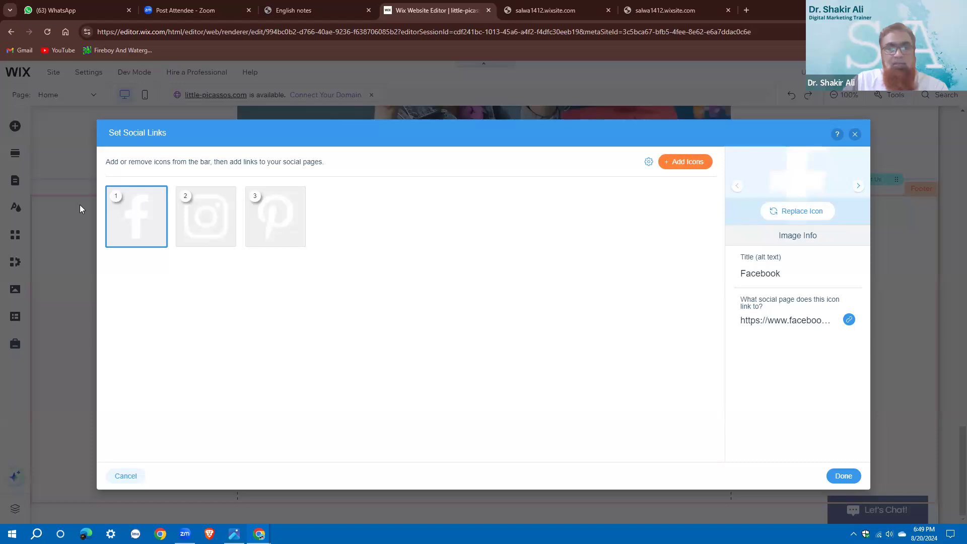
mouse_move(125, 212)
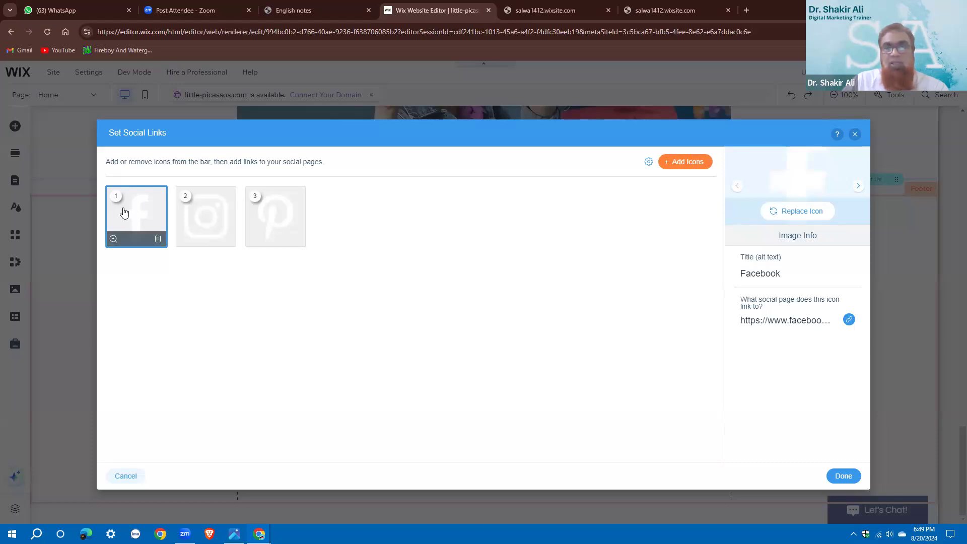
left_click(848, 320)
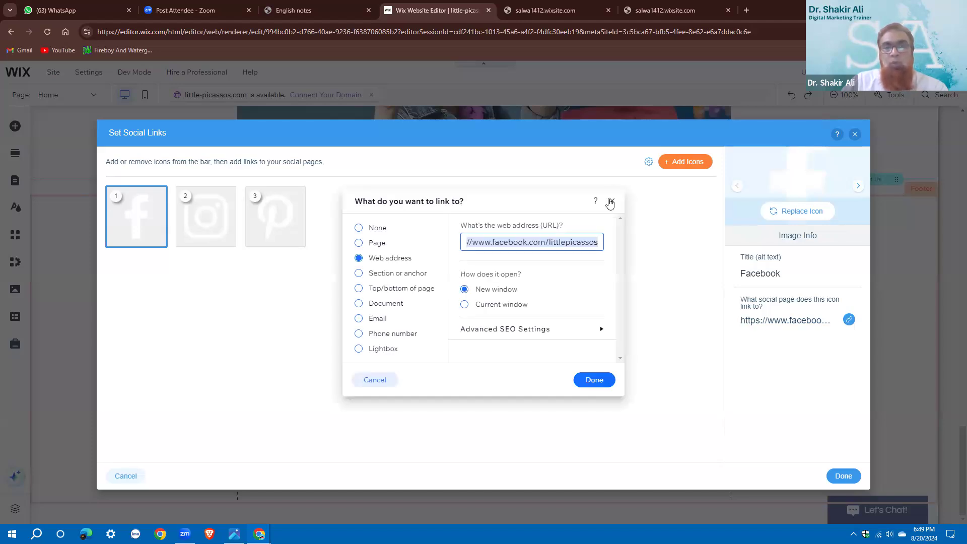
left_click(600, 383)
left_click(596, 381)
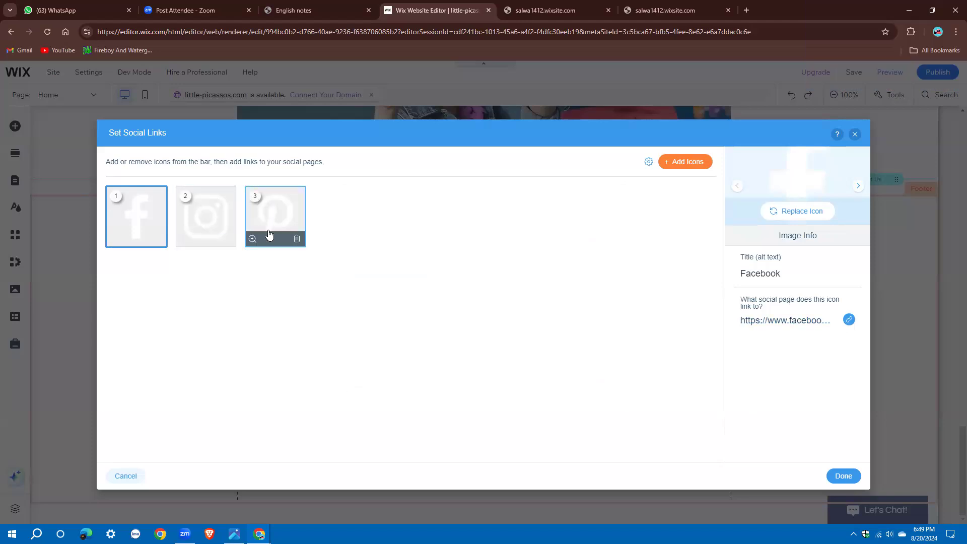
left_click(297, 239)
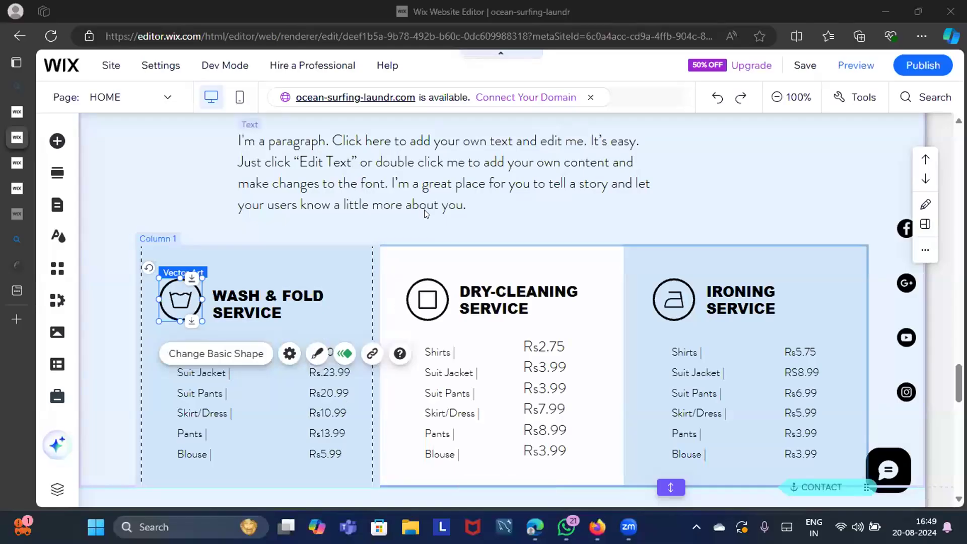
Move the placeholder paragraph onto the Wash & Fold column and open its icon's animation options
left_click(545, 128)
left_click_drag(545, 128, 182, 305)
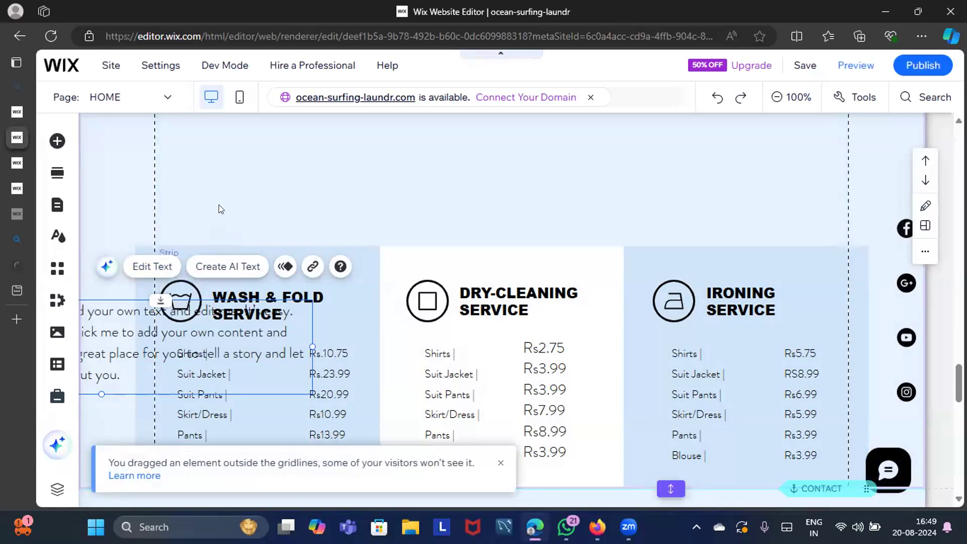
left_click(219, 205)
left_click(175, 294)
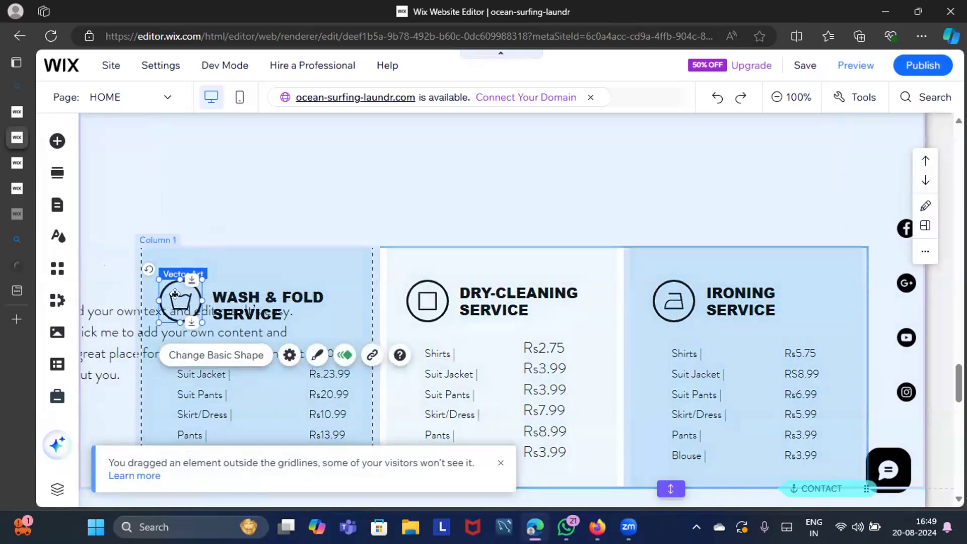
left_click(347, 355)
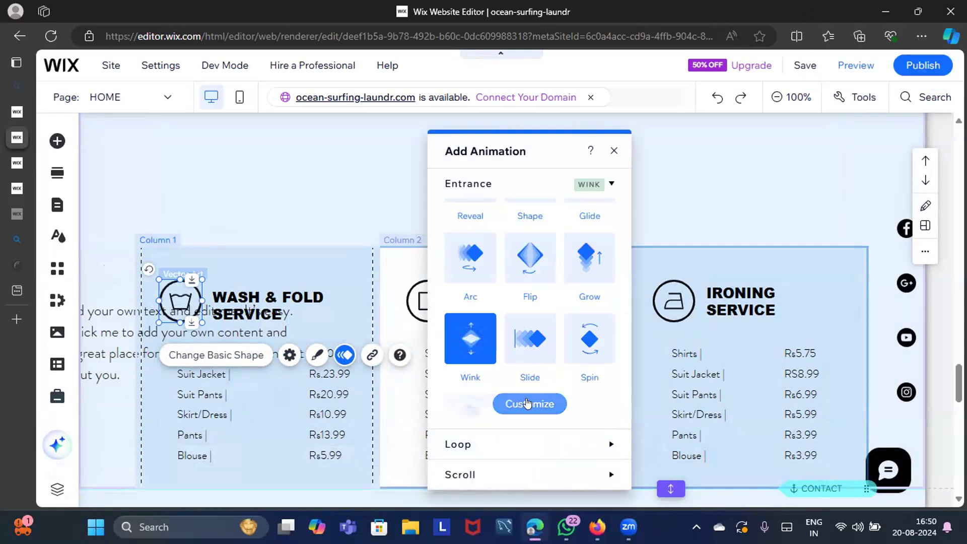
Preview the Wink animation with a 1-second delay, then reset the delay to 0
left_click(526, 403)
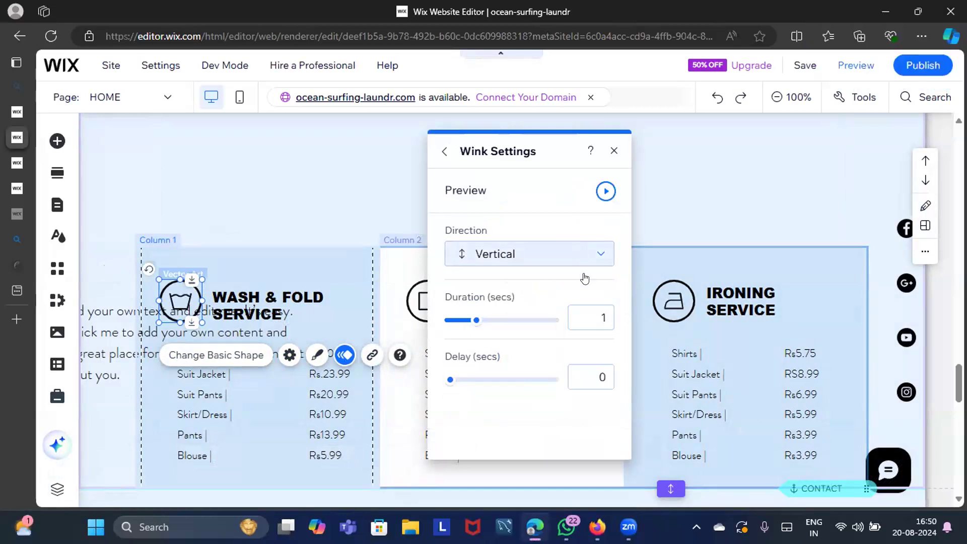
left_click(587, 382)
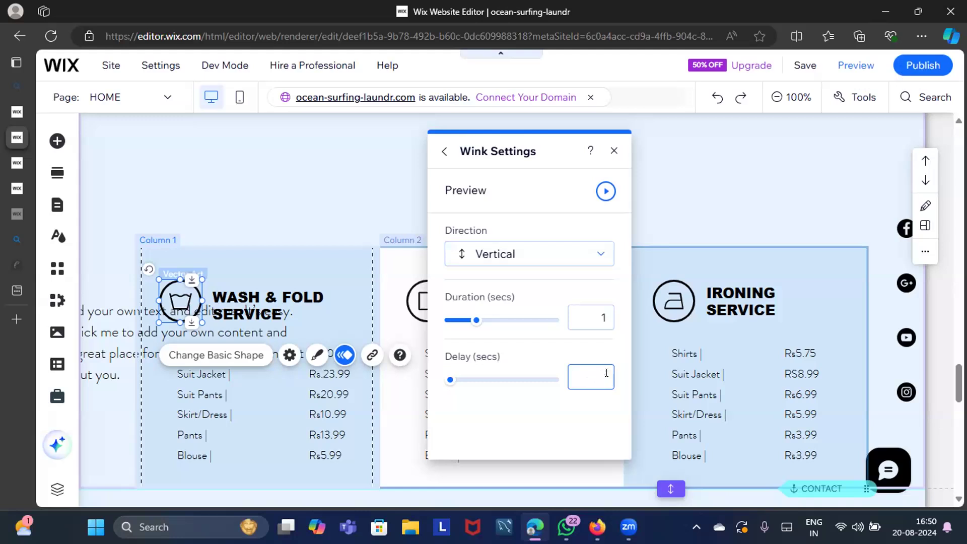
type("1")
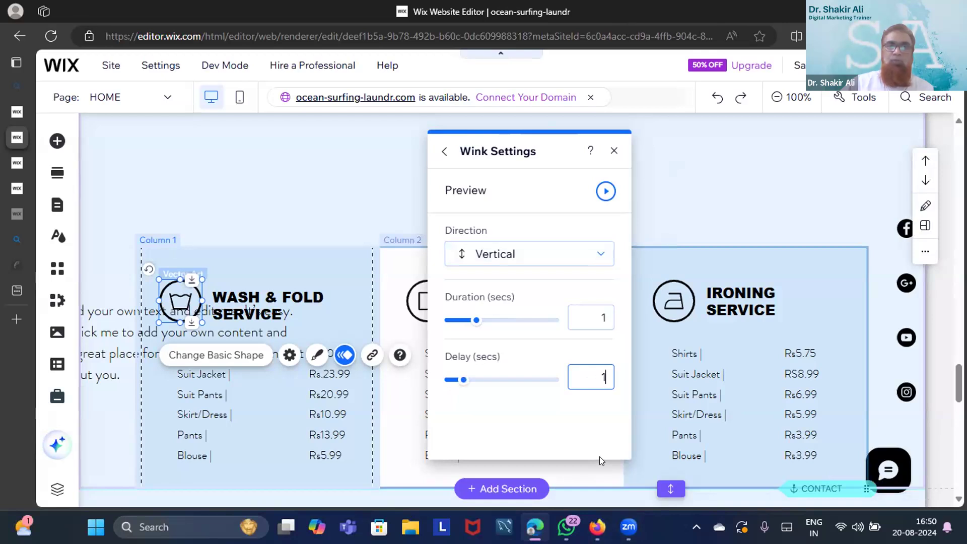
left_click(606, 191)
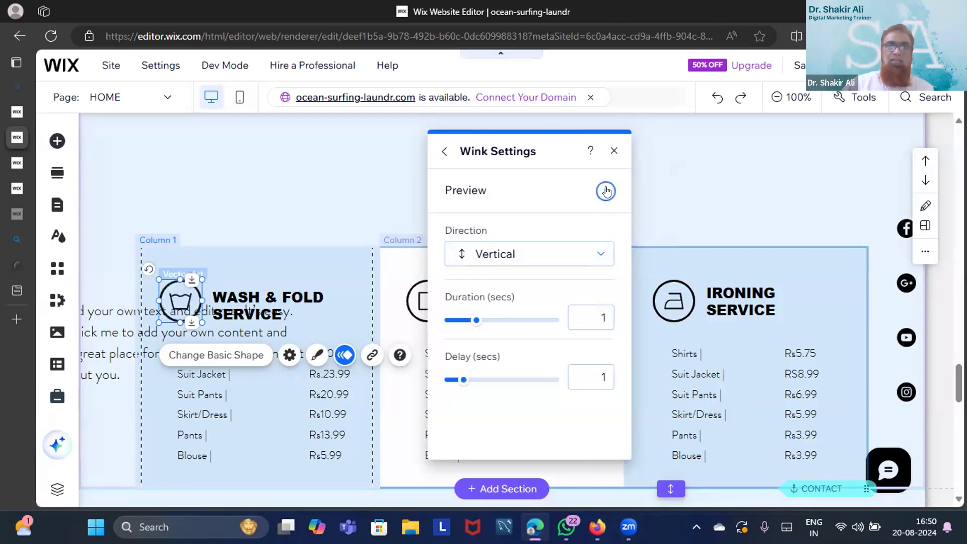
left_click(603, 190)
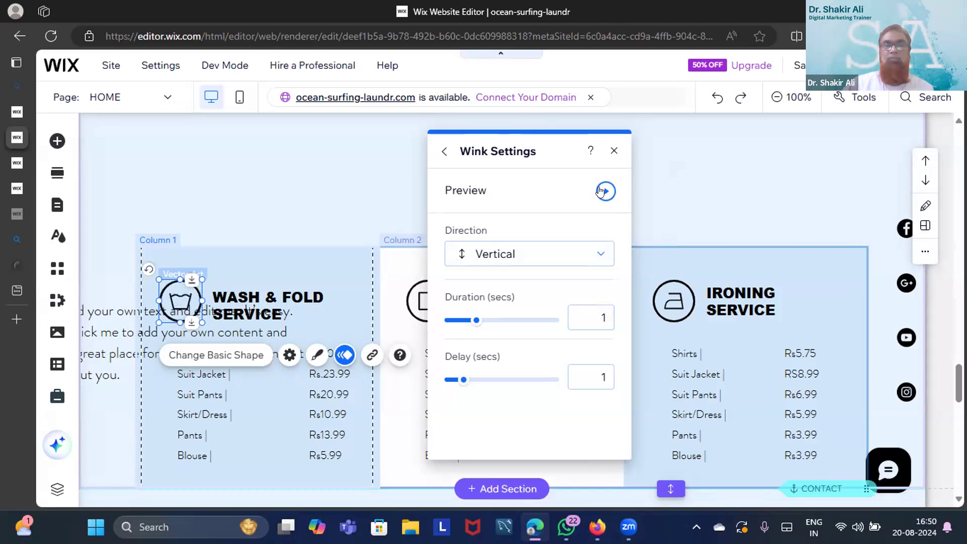
left_click(604, 372)
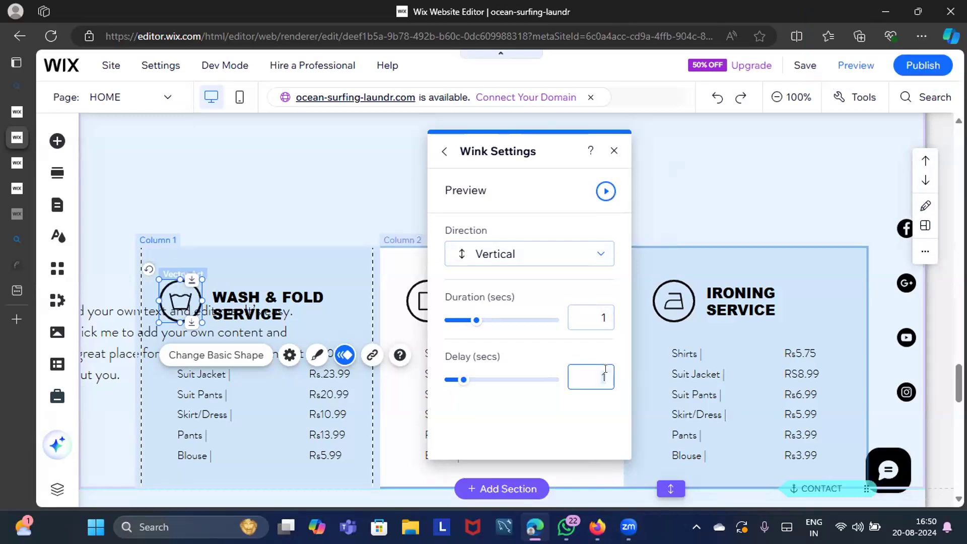
type("0")
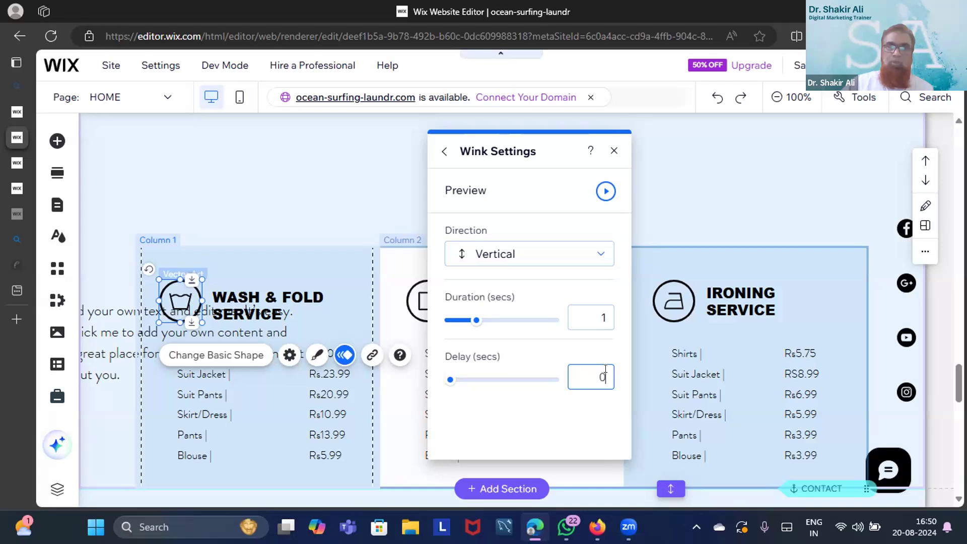
left_click(605, 191)
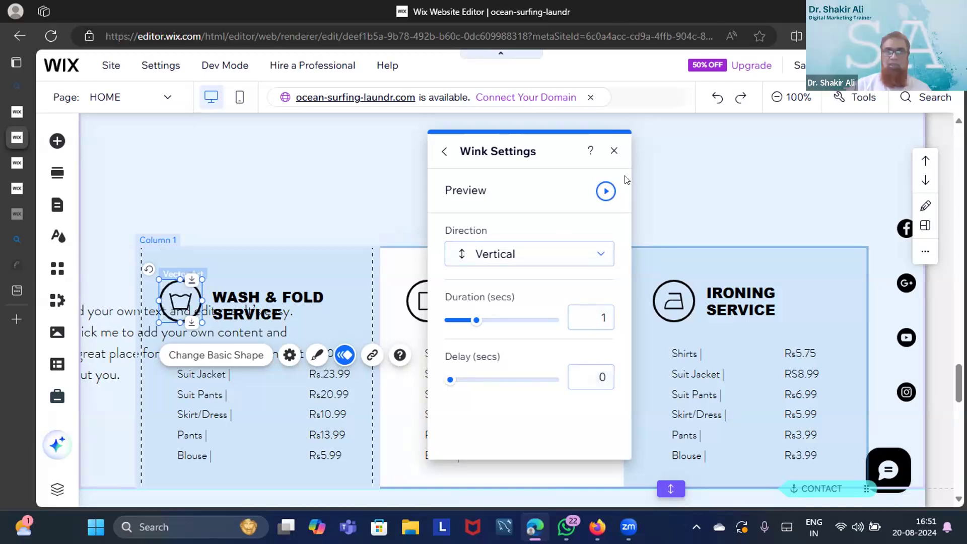
left_click(612, 152)
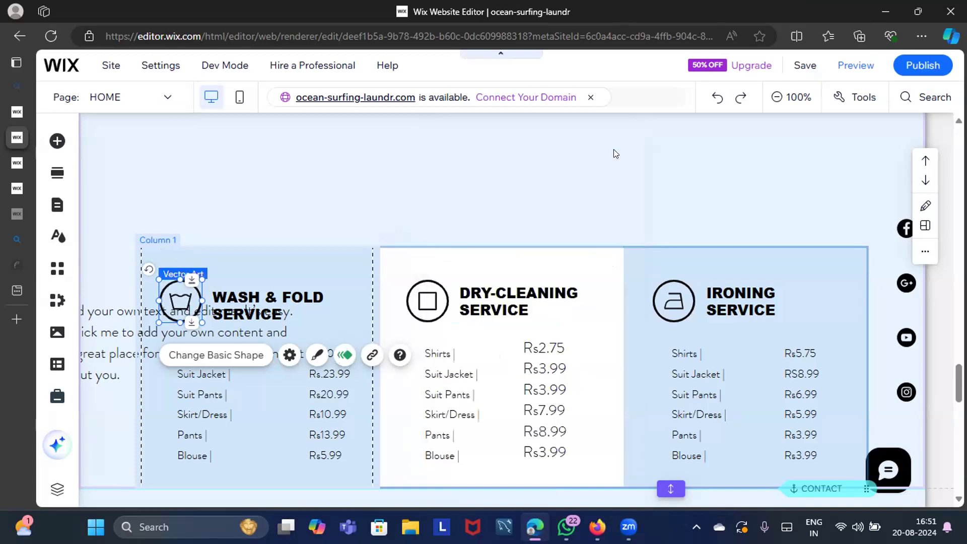
left_click(471, 170)
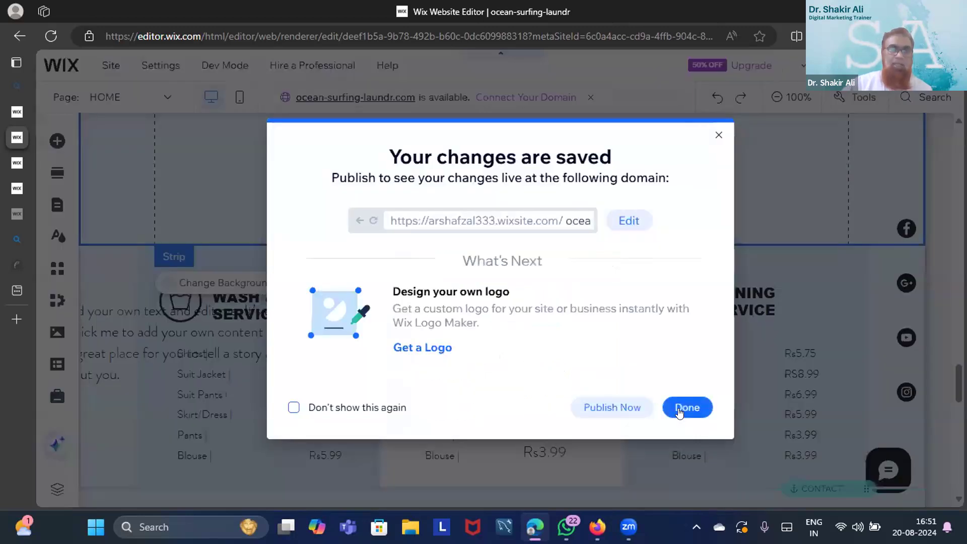
left_click(687, 407)
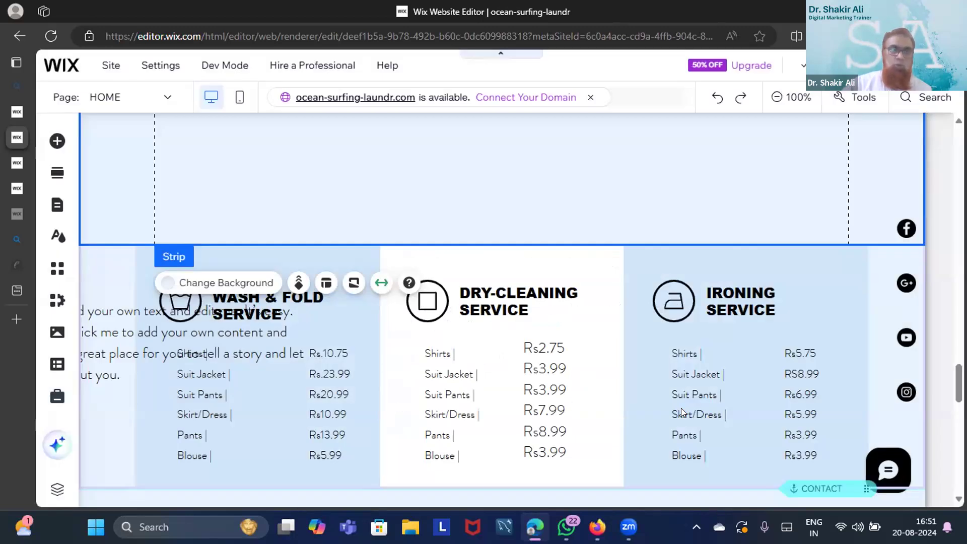
mouse_move(937, 66)
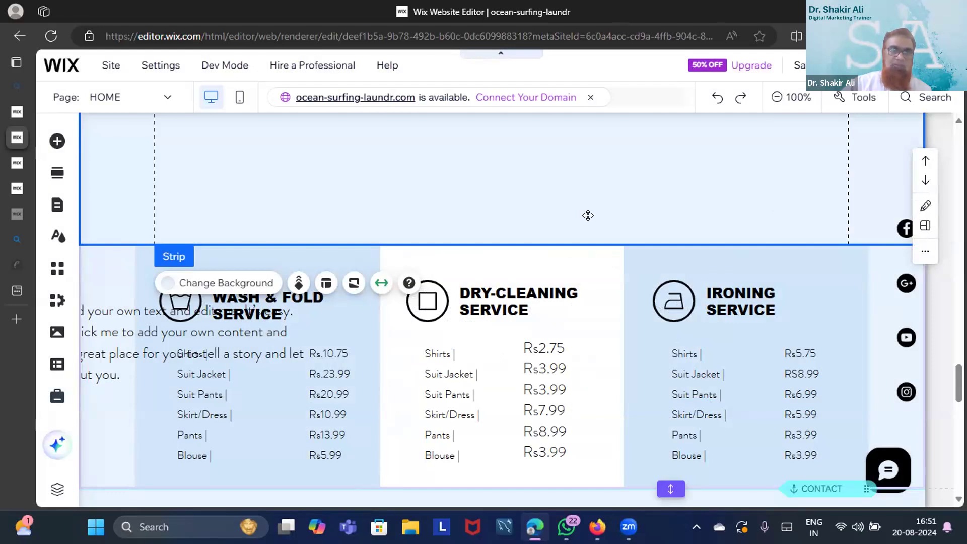
left_click(102, 341)
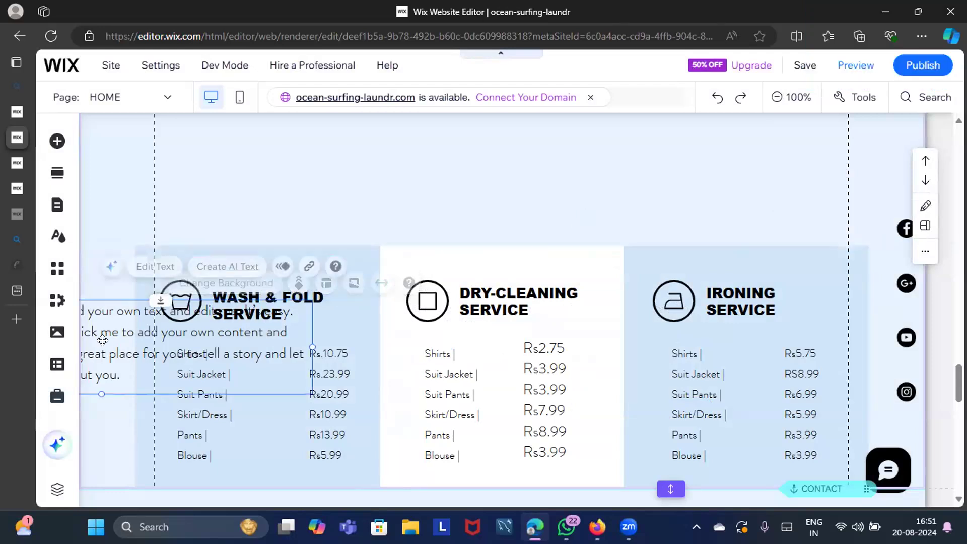
left_click_drag(102, 341, 490, 354)
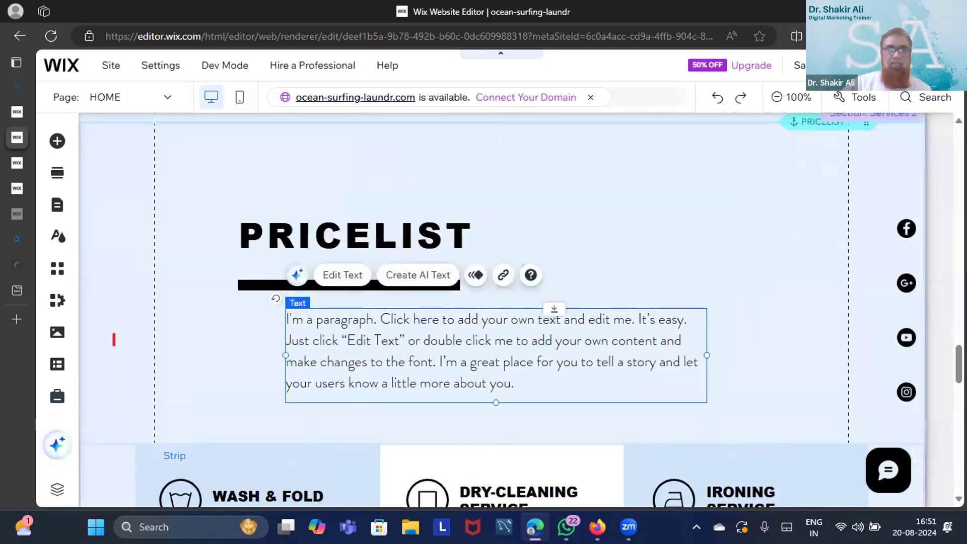
scroll(114, 339, "down", 5)
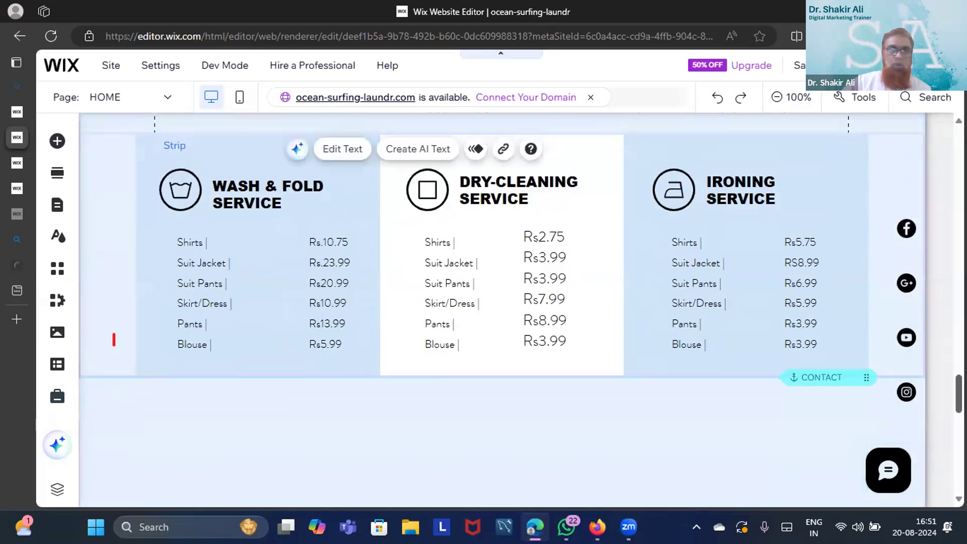
scroll(114, 339, "up", 1)
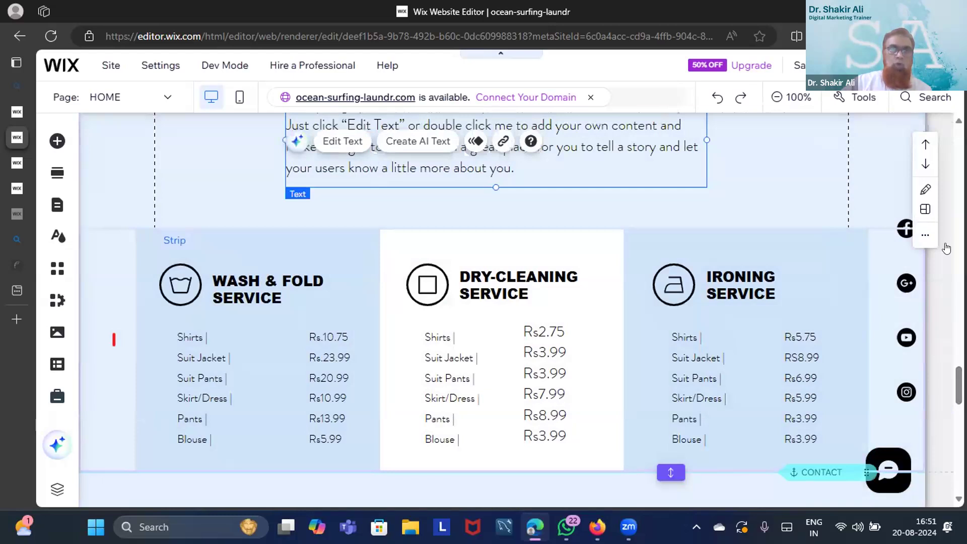
left_click(946, 248)
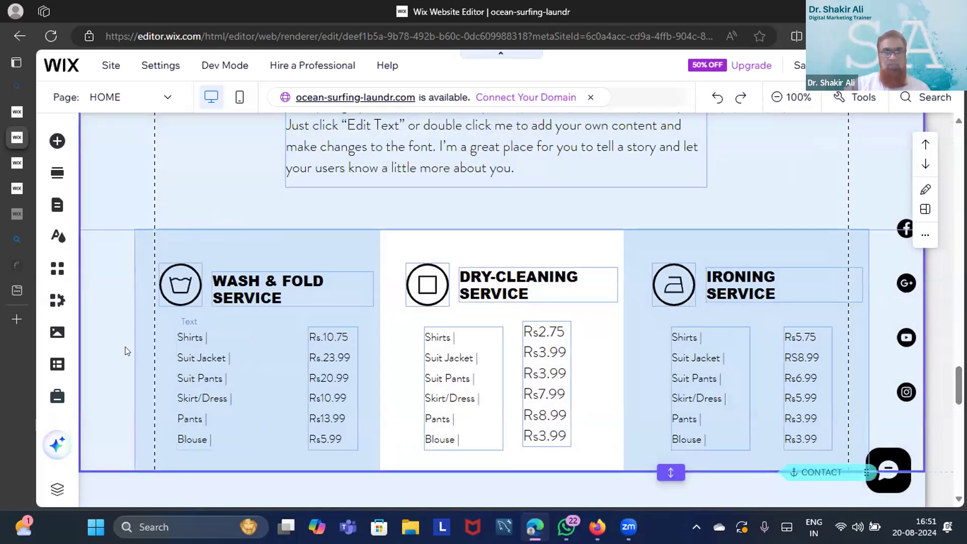
left_click(103, 352)
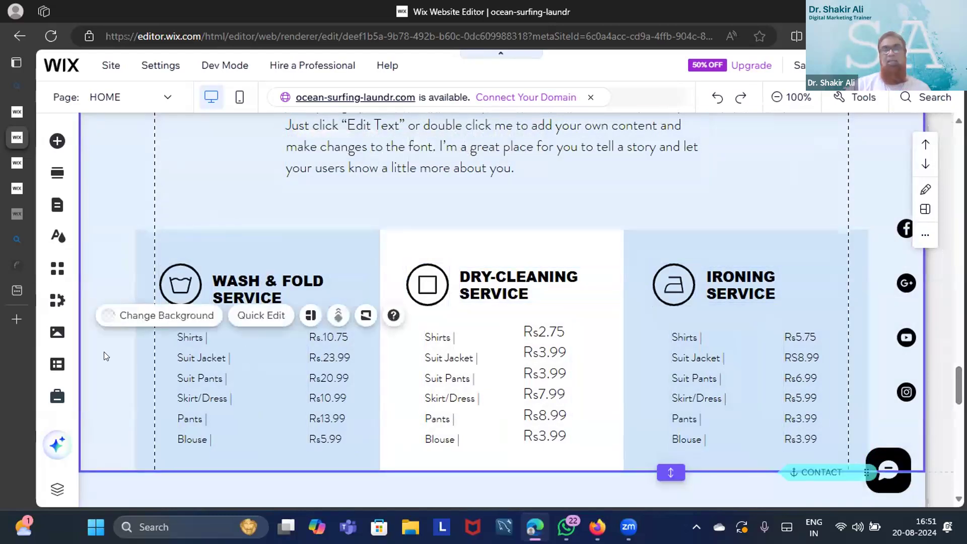
left_click(158, 479)
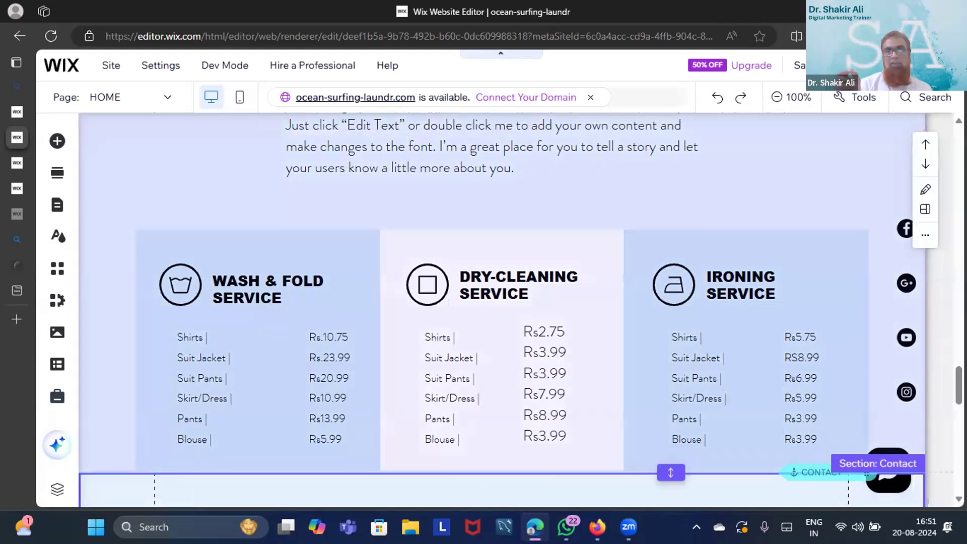
scroll(502, 310, "up", 10)
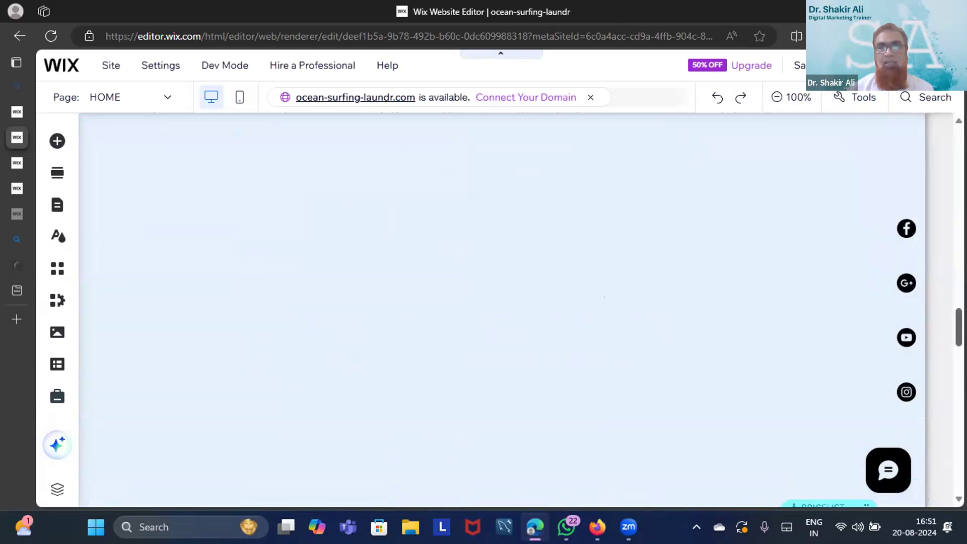
scroll(501, 309, "up", 5)
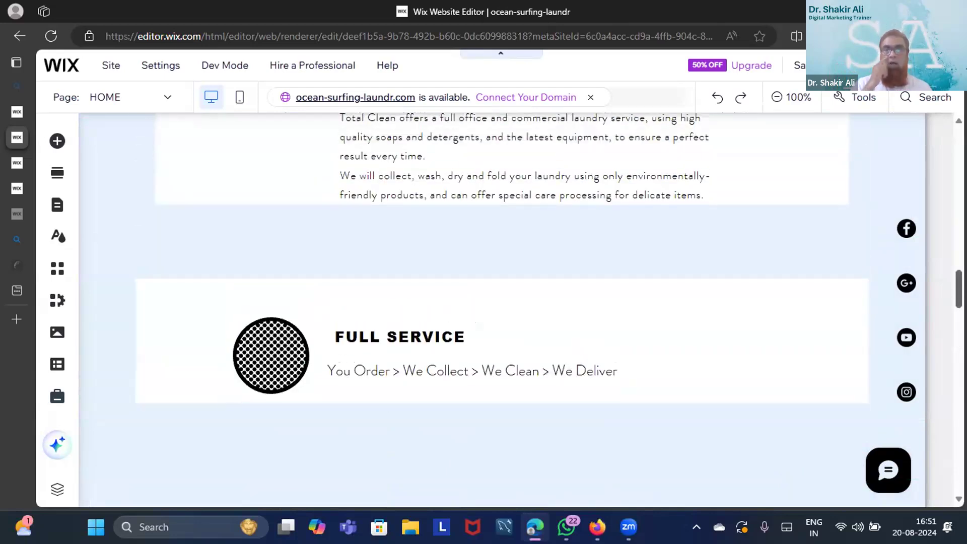
scroll(492, 310, "up", 8)
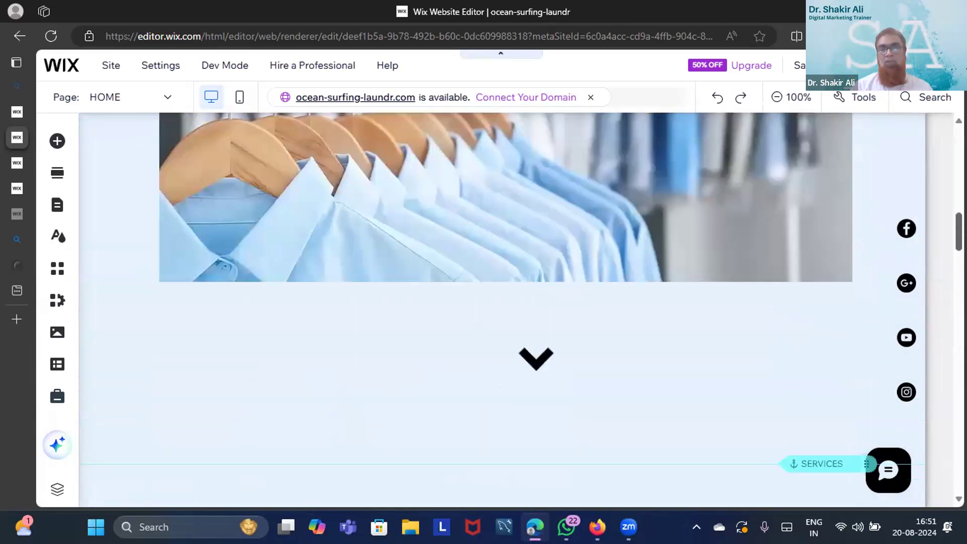
scroll(501, 310, "up", 4)
scroll(502, 310, "down", 1)
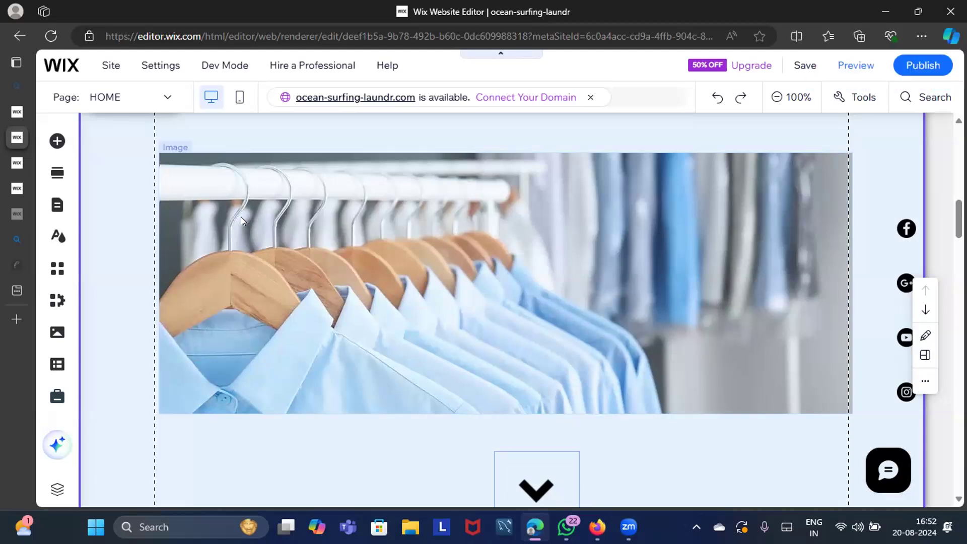
left_click(154, 247)
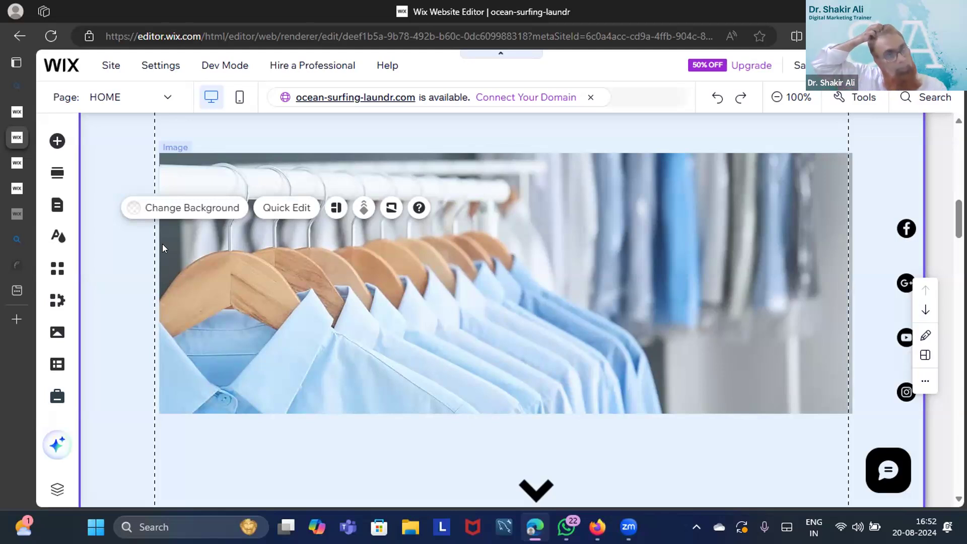
Narrow the shirts photo, open its settings, and check the Welcome section's alternative layouts
left_click(159, 275)
mouse_move(159, 282)
left_mouse_down()
mouse_move(292, 285)
mouse_move(156, 289)
left_mouse_up()
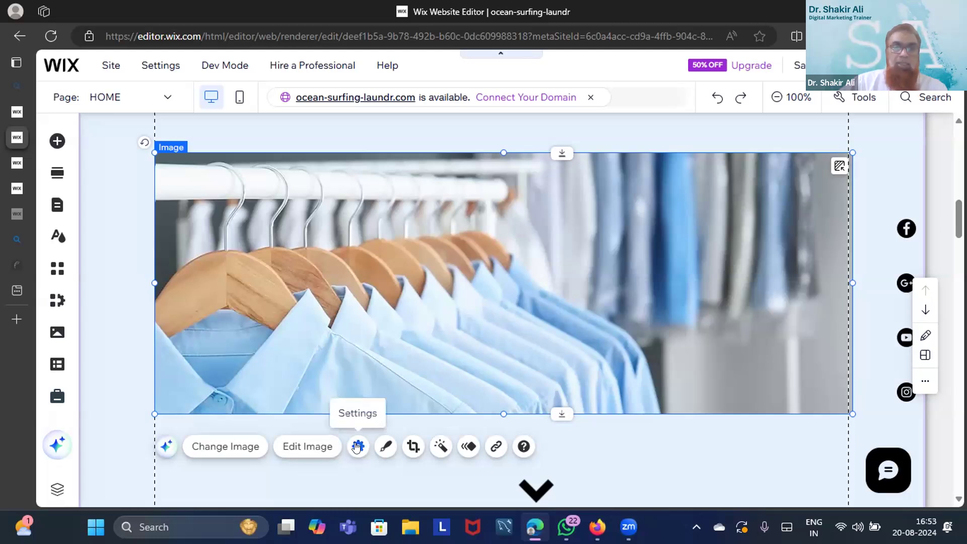
left_click(357, 447)
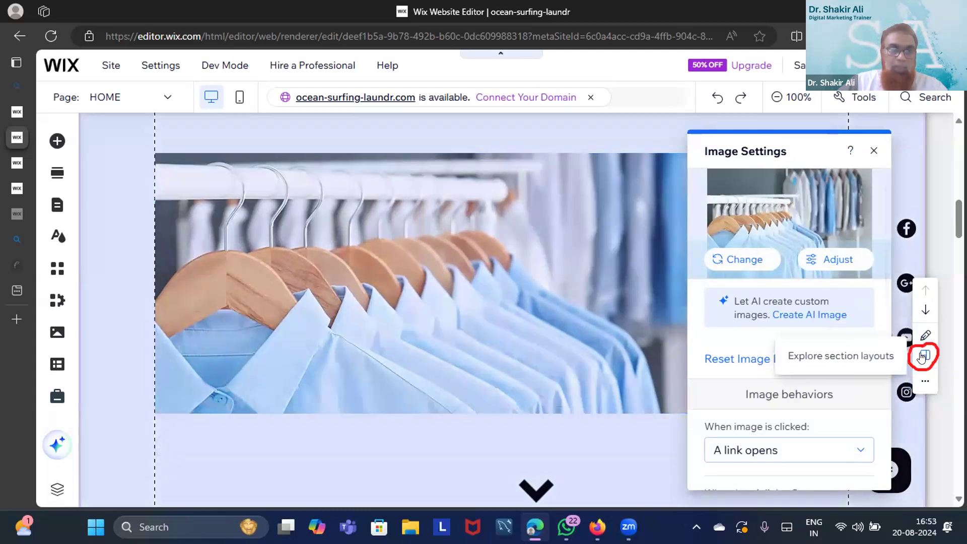
left_click(922, 357)
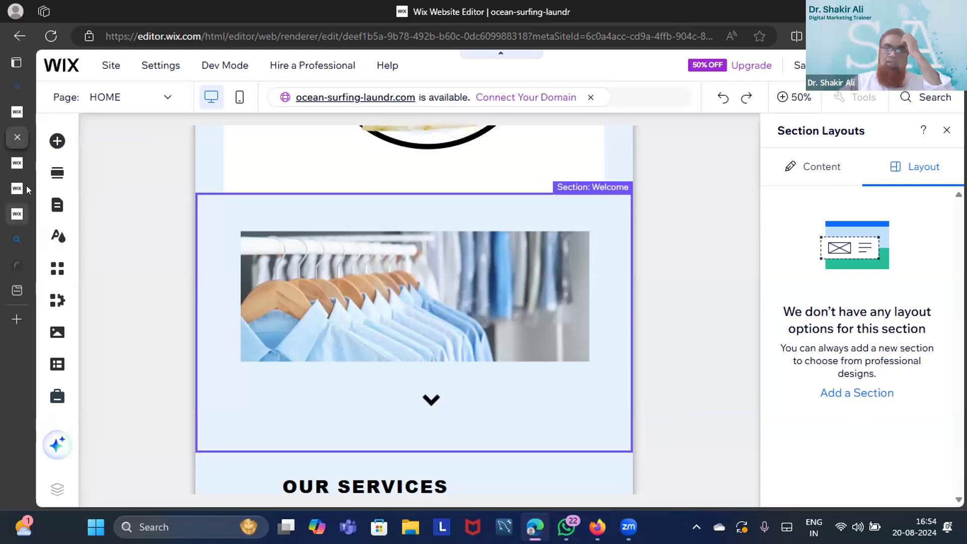
Browse the Add Section categories down to the Welcome designs like Grow Your Vision
mouse_move(26, 185)
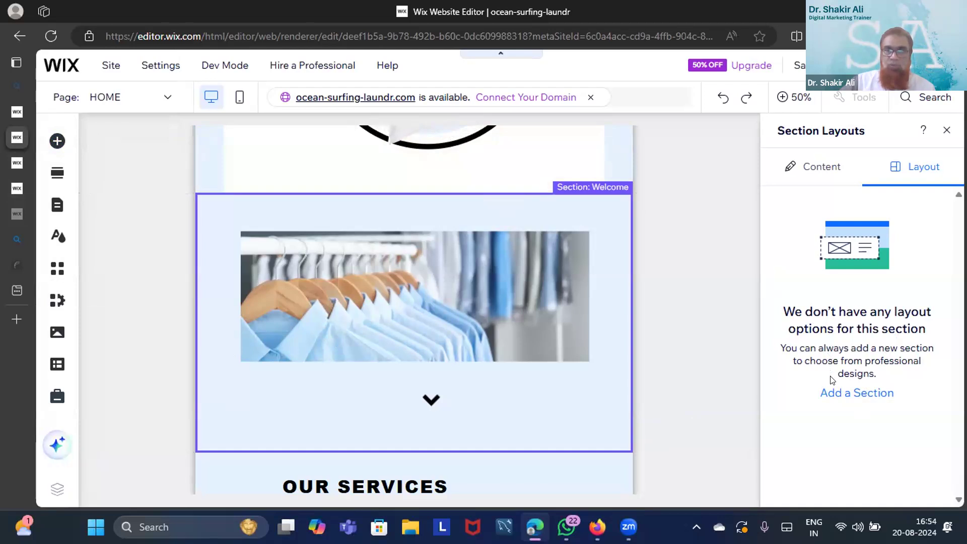
left_click(832, 393)
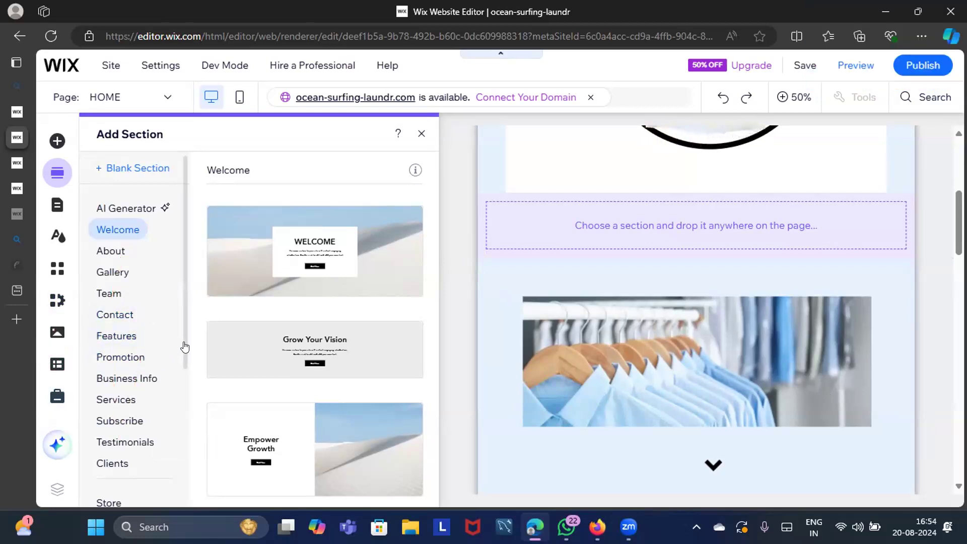
scroll(183, 351, "down", 5)
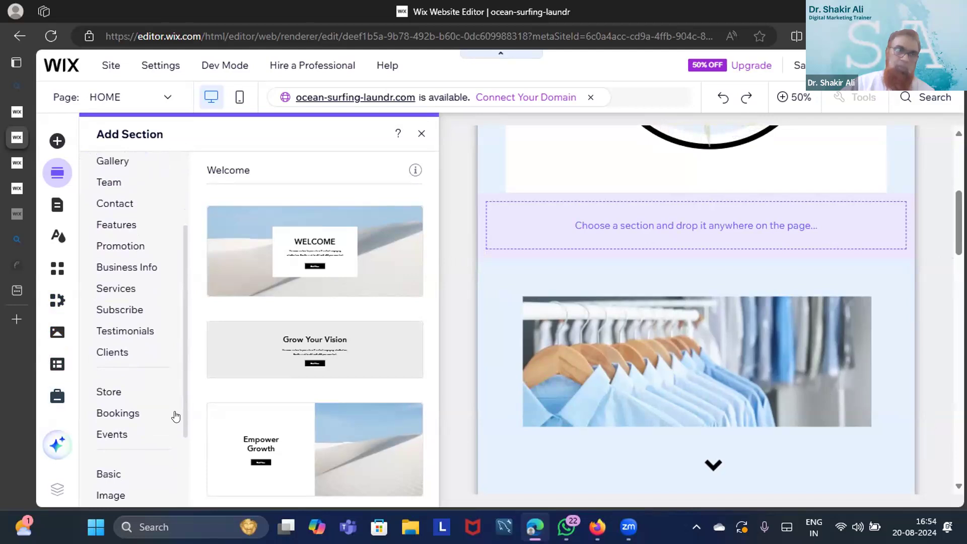
left_click_drag(184, 402, 185, 453)
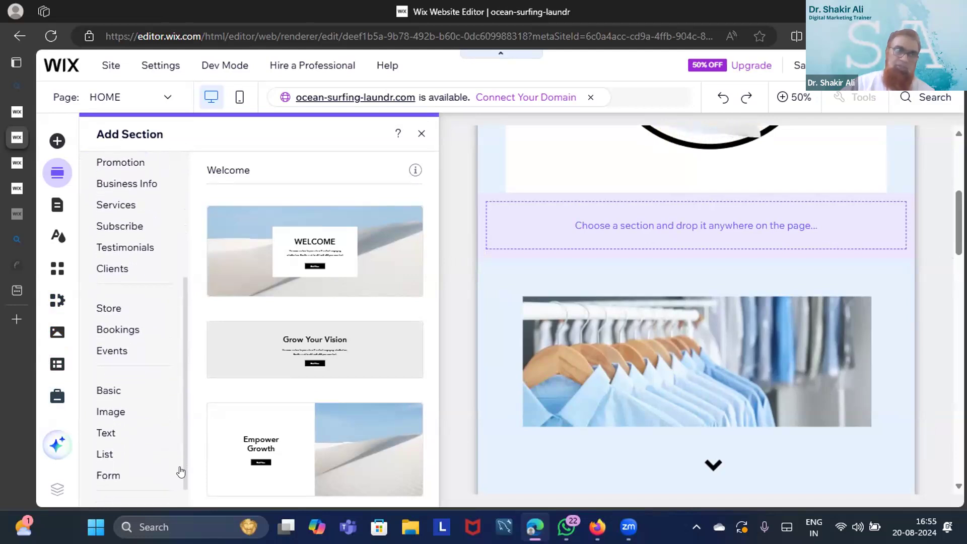
left_click_drag(180, 471, 183, 480)
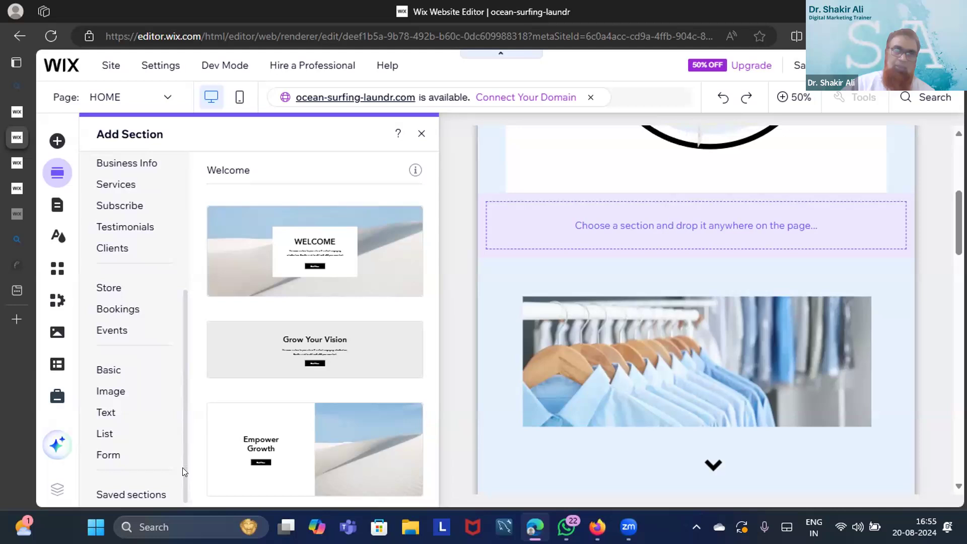
scroll(178, 465, "up", 1)
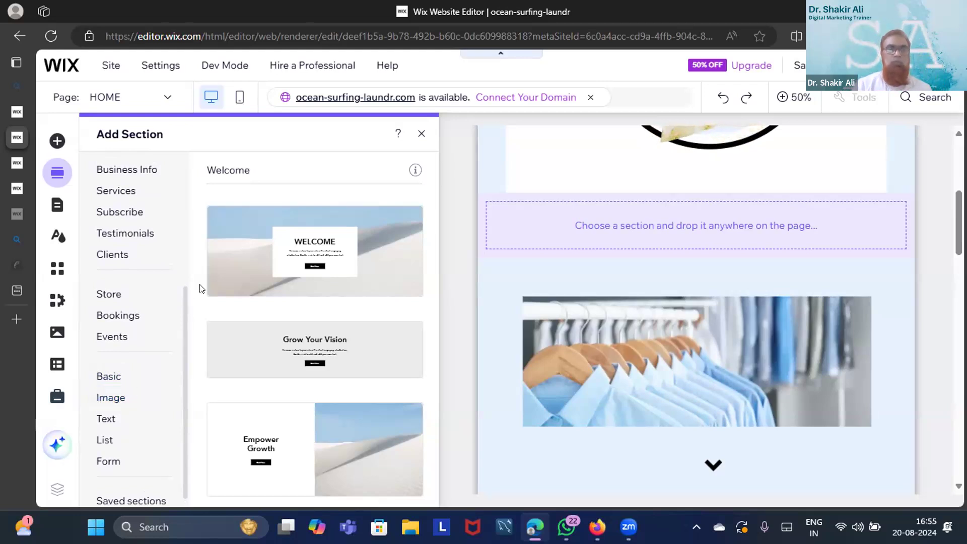
Close the Add Section catalogue and save the laundry site
left_click(418, 134)
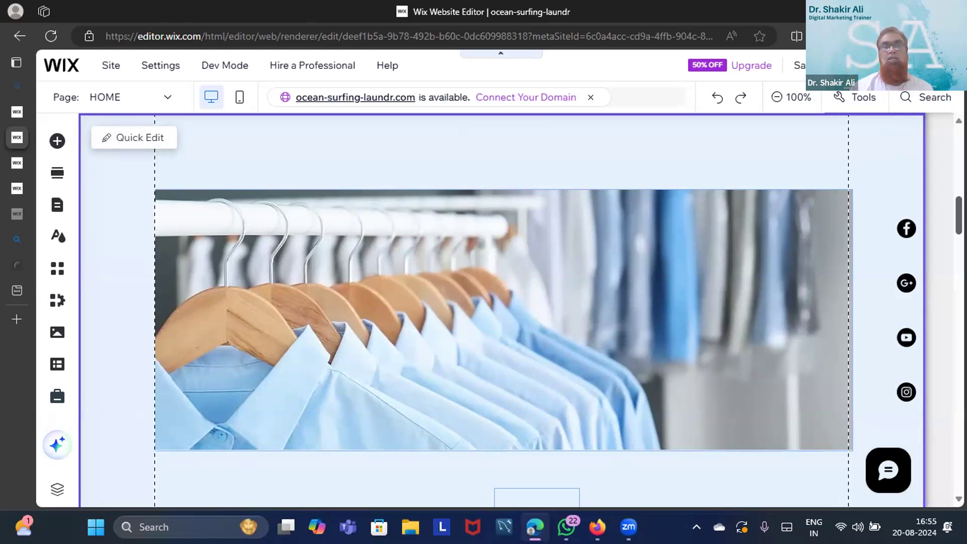
scroll(502, 309, "up", 7)
scroll(501, 310, "down", 8)
scroll(501, 310, "up", 2)
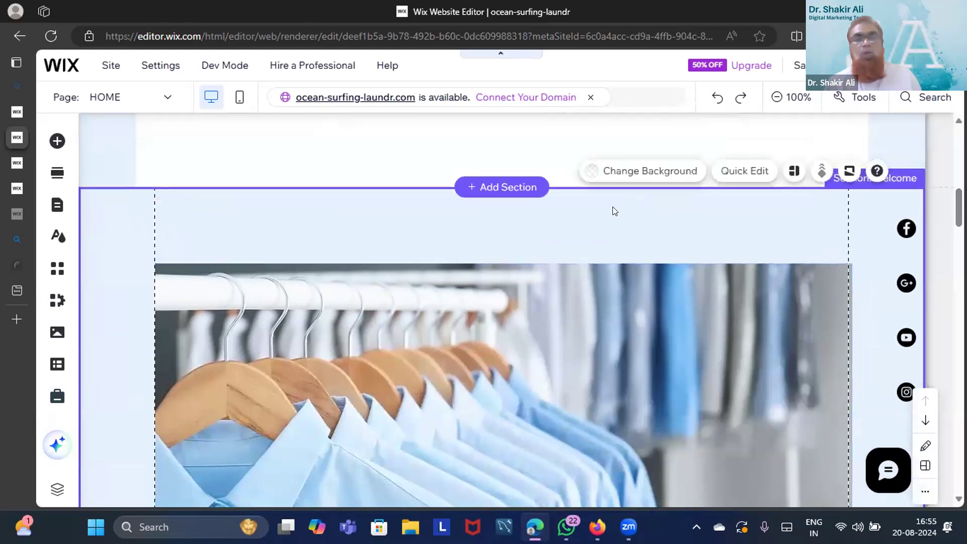
left_click(799, 68)
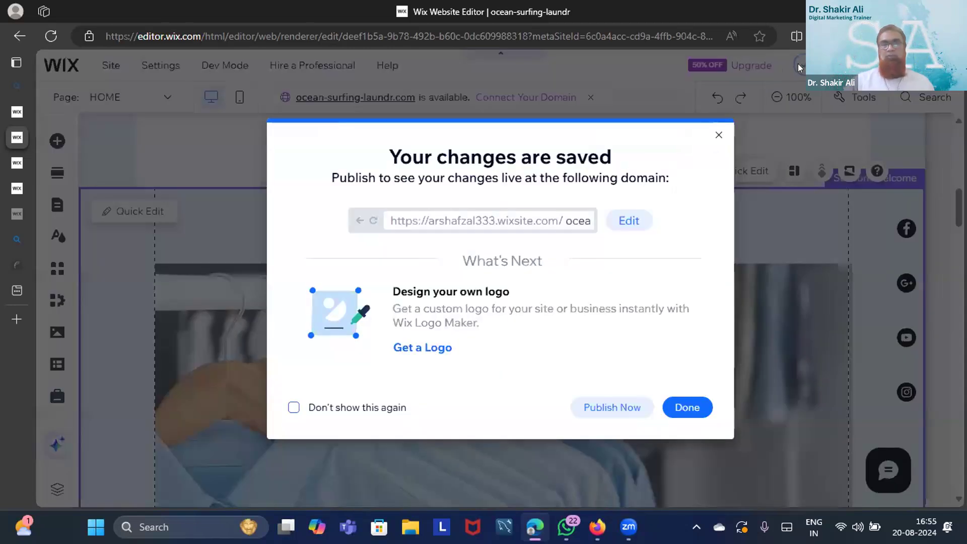
Dismiss the 'Your changes are saved' confirmation
left_click(685, 407)
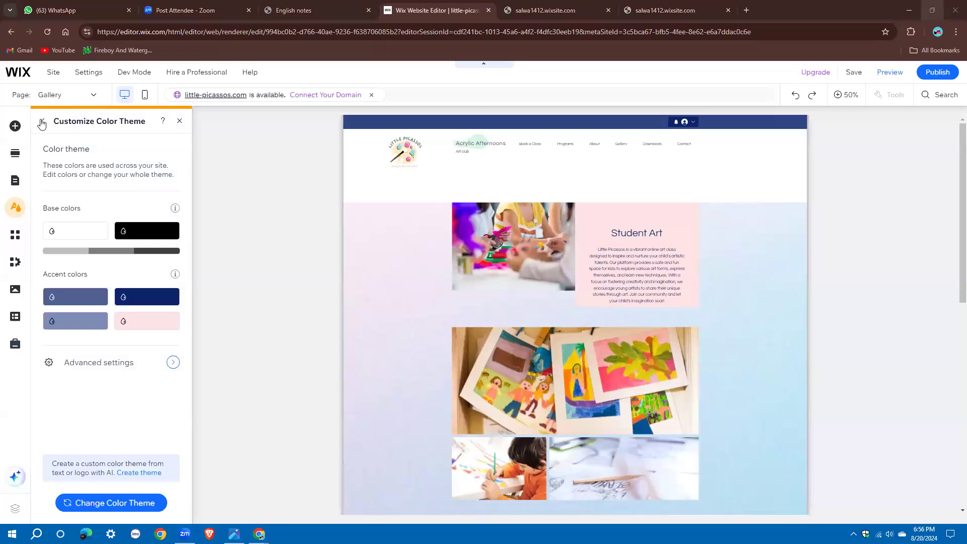
Close Site Design and choose Page background from the Gallery page's menu in Pages
left_click(180, 121)
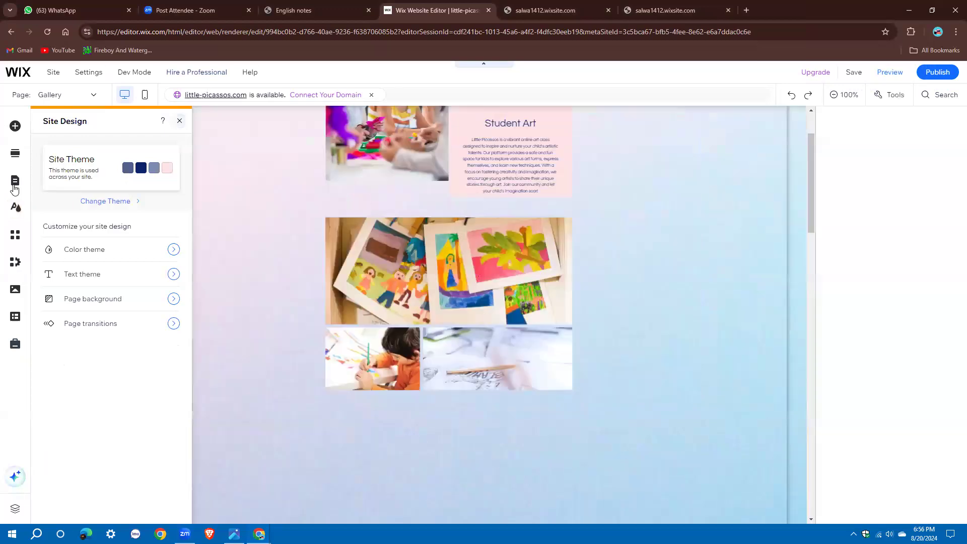
left_click(207, 361)
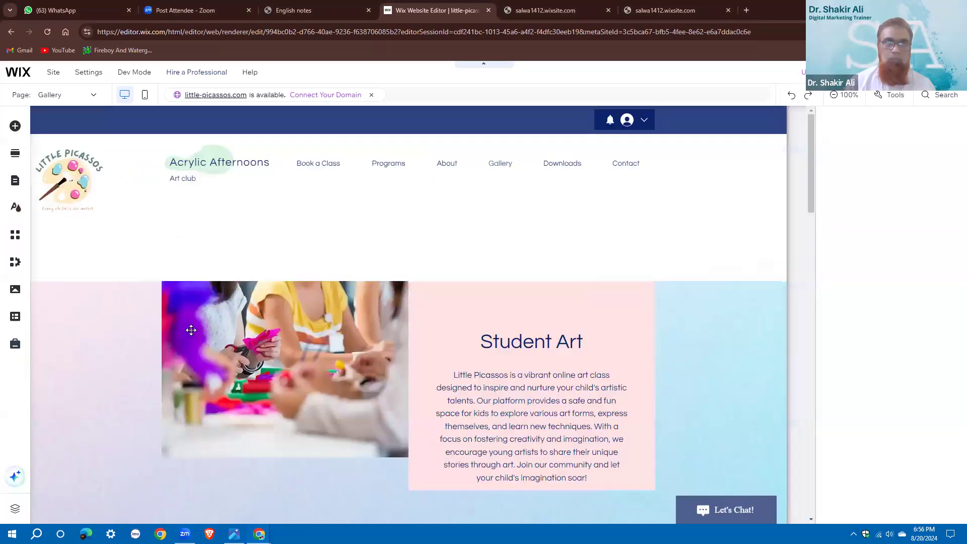
left_click(265, 321)
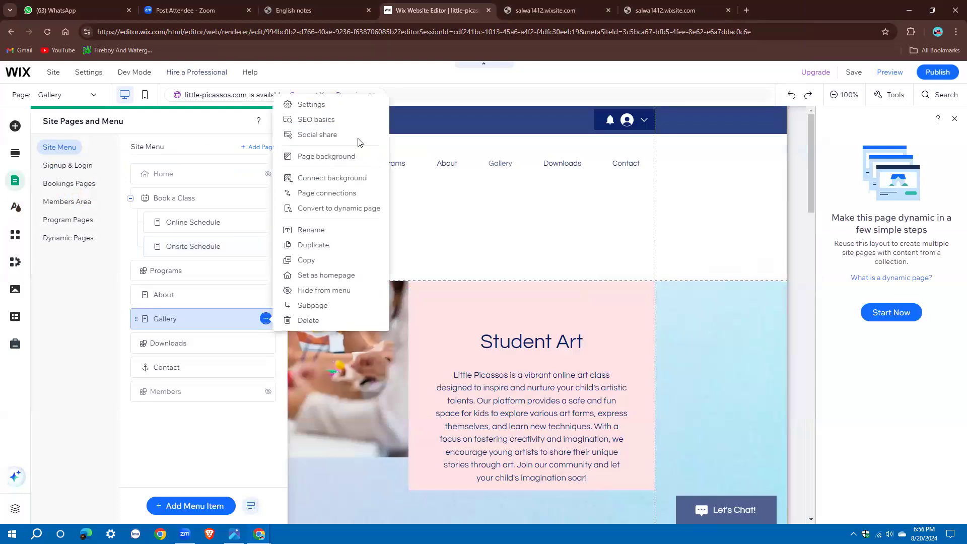
left_click(333, 159)
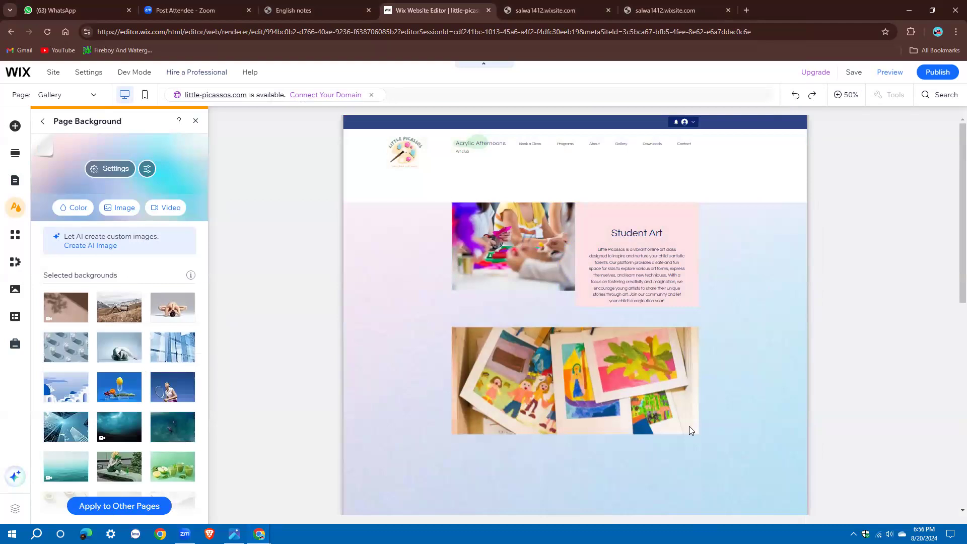
Set the Gallery page background to the white theme swatch, replacing the pale blue gradient
scroll(505, 433, "down", 5)
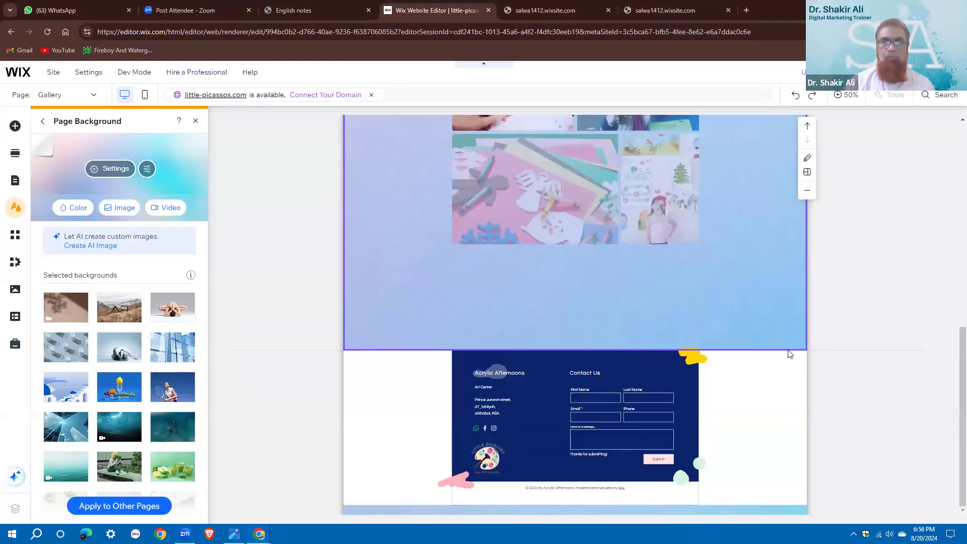
scroll(789, 354, "up", 3)
scroll(774, 354, "up", 3)
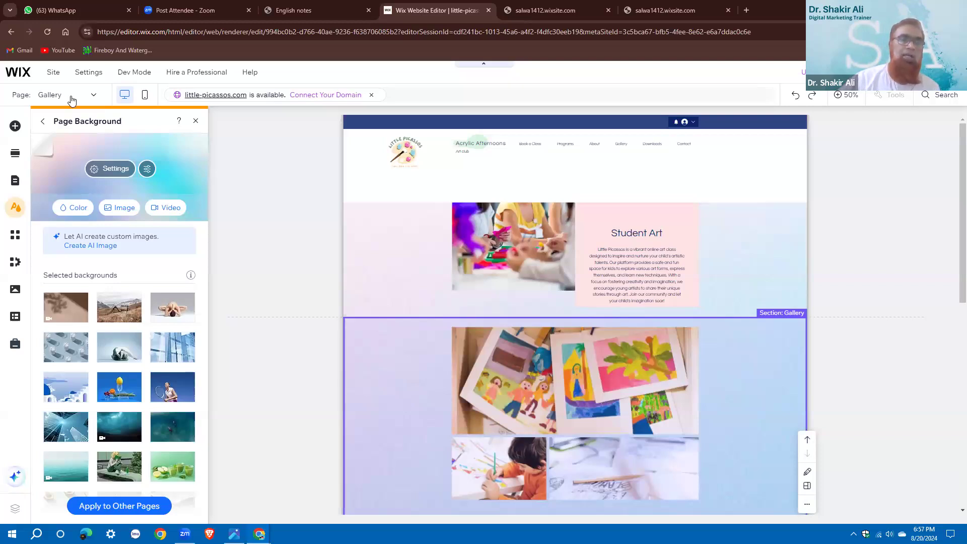
left_click(71, 209)
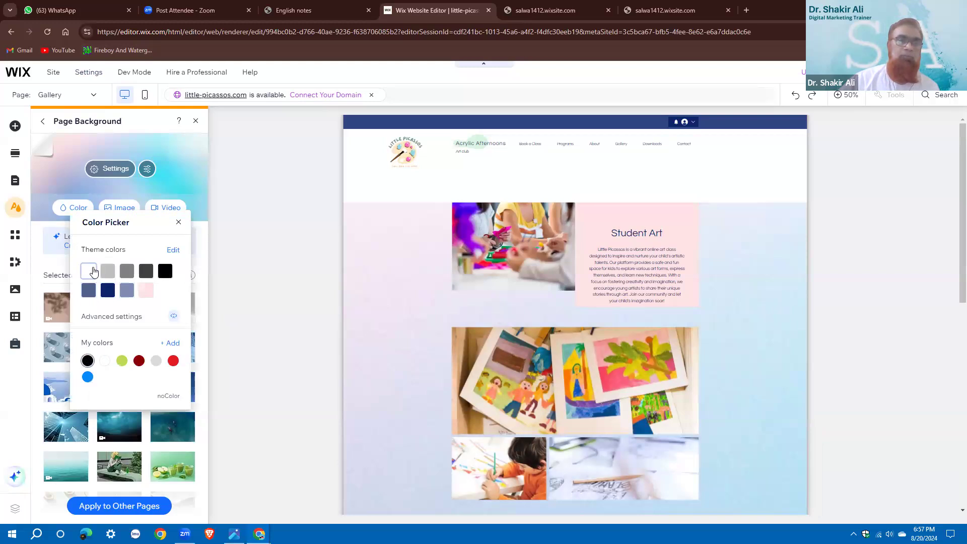
left_click(93, 272)
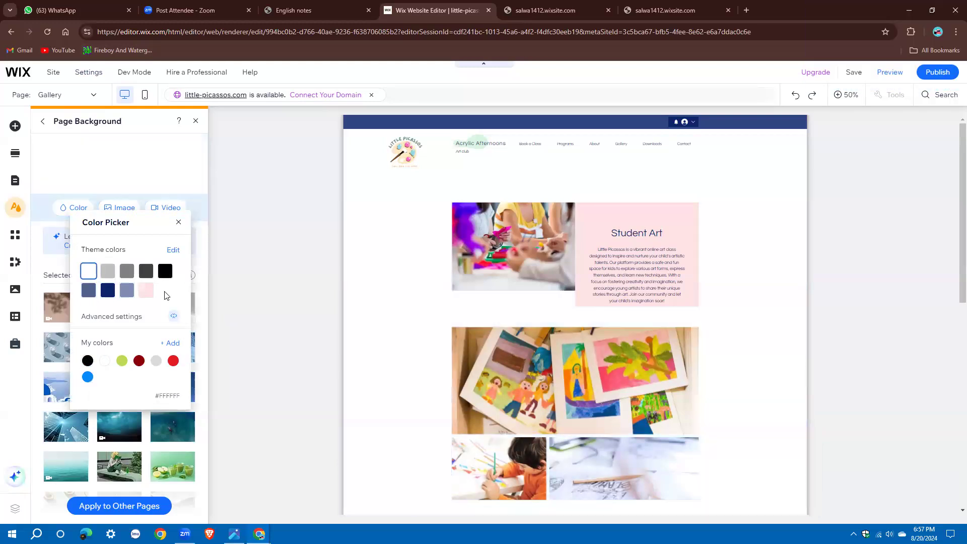
left_click(177, 223)
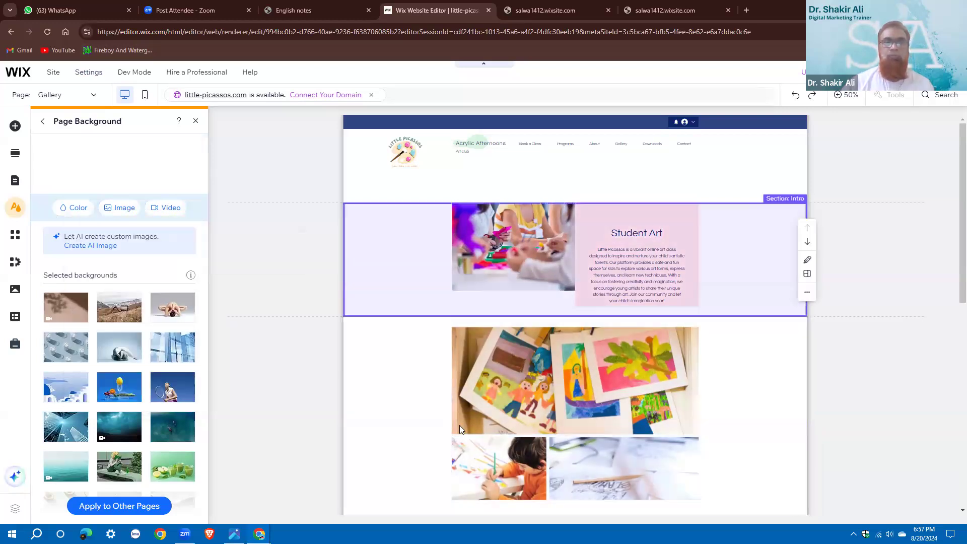
scroll(459, 425, "down", 2)
scroll(645, 190, "up", 2)
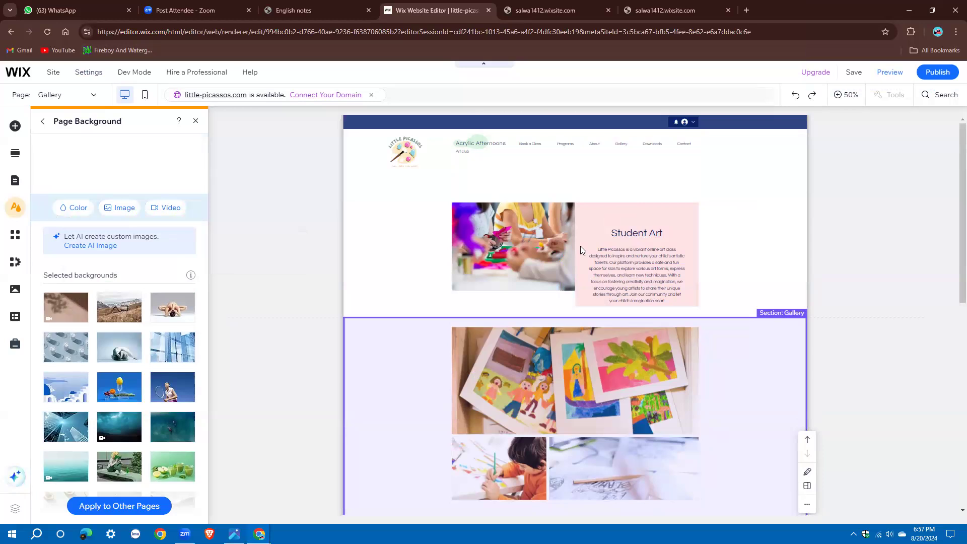
left_click(43, 121)
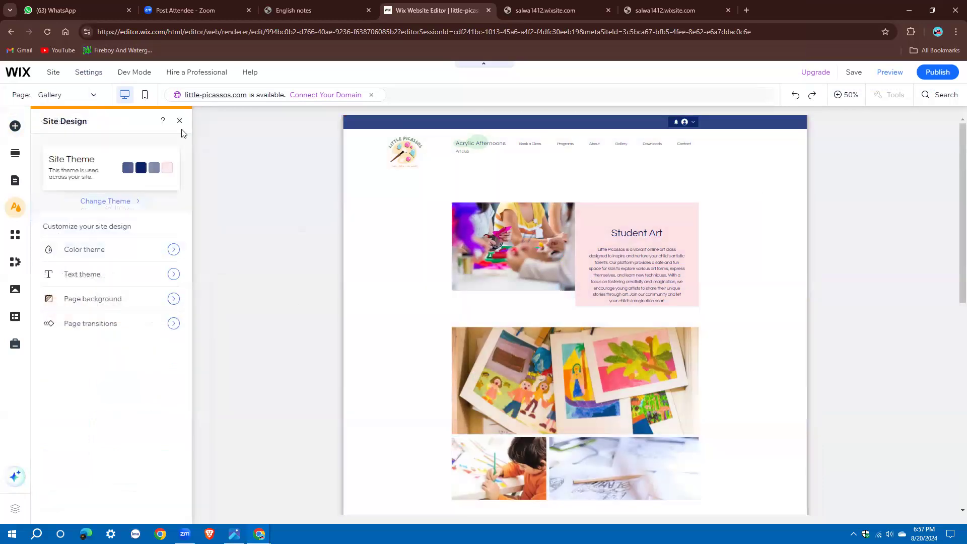
Close Site Design, scroll over the white-background Gallery page, and bring up Pages & Menu
left_click(513, 162)
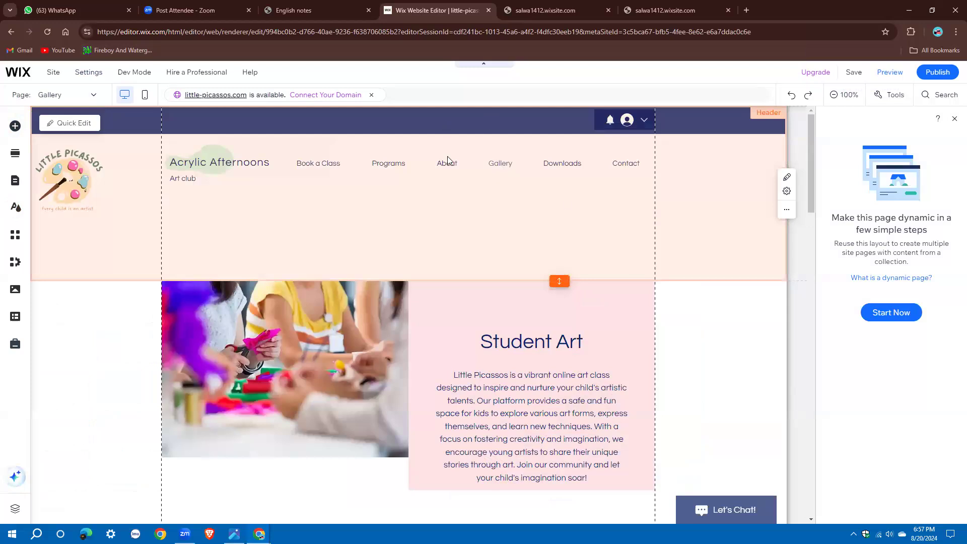
scroll(447, 157, "down", 2)
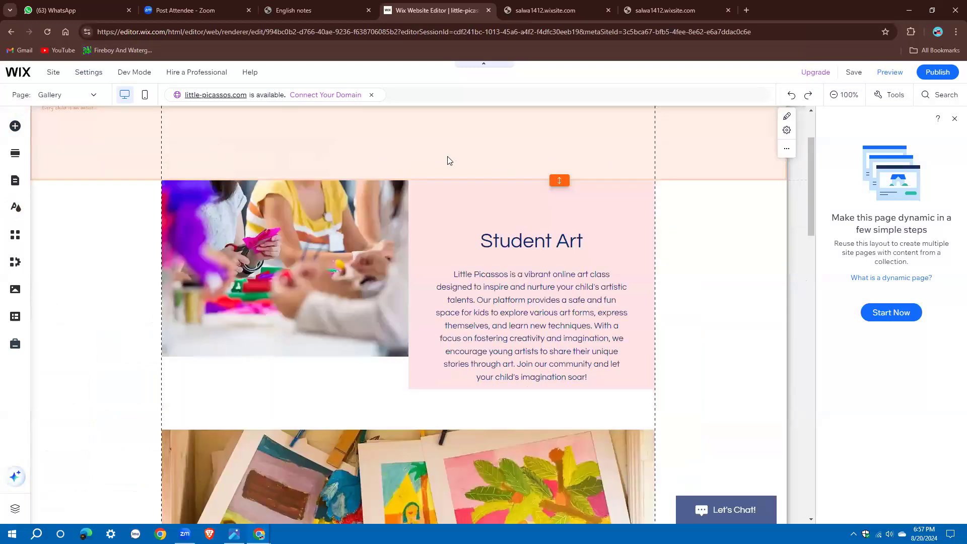
scroll(448, 161, "down", 10)
scroll(456, 186, "up", 6)
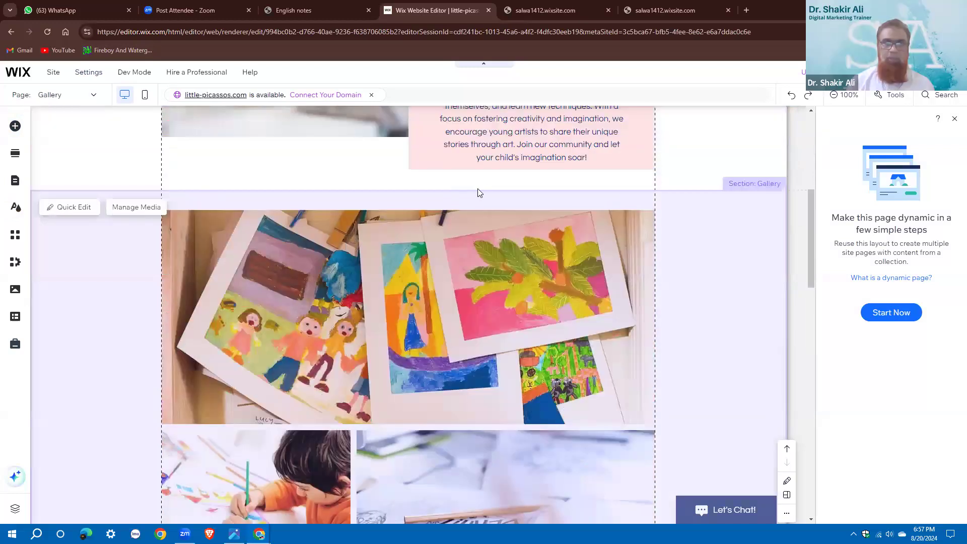
scroll(494, 165, "up", 6)
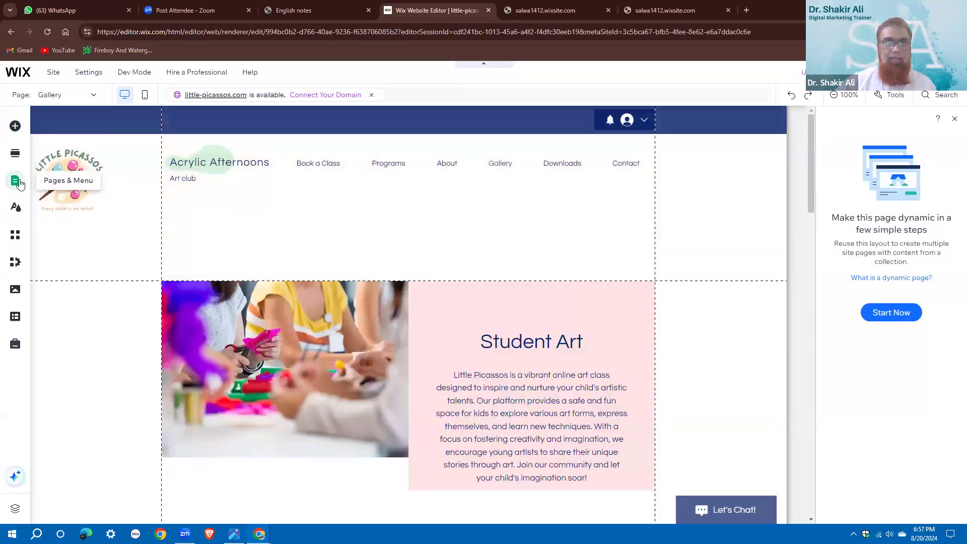
left_click(19, 183)
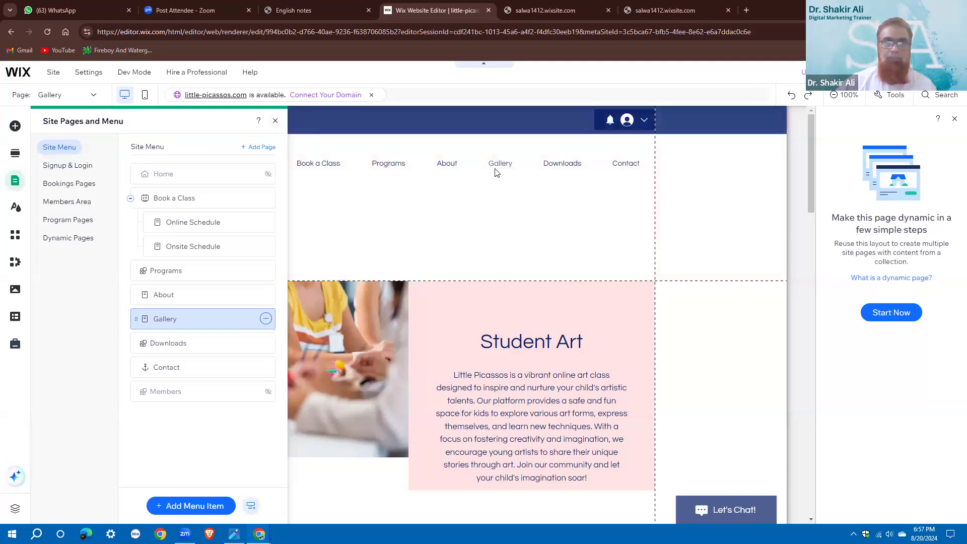
Reopen the site pages list and inspect the Gallery page's options menu without changing anything
left_click(501, 170)
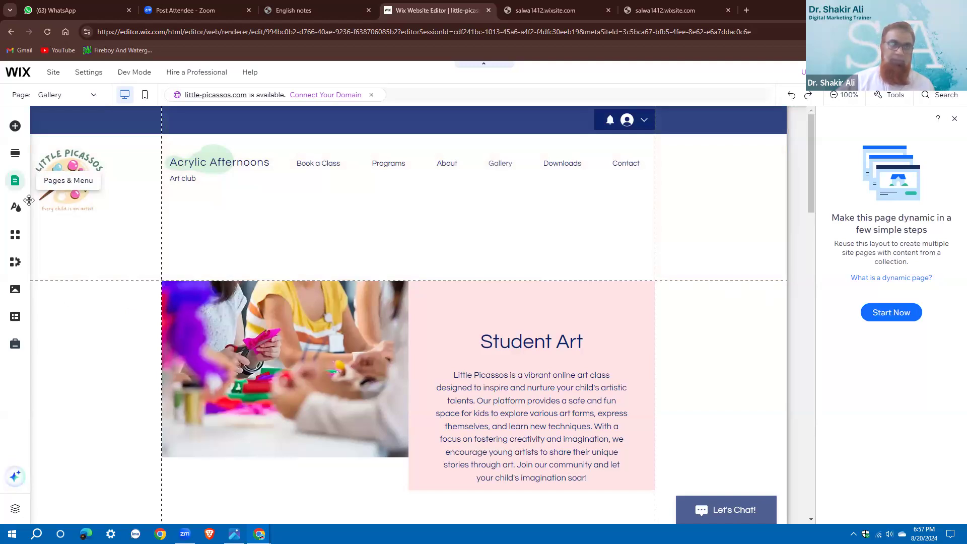
left_click(14, 181)
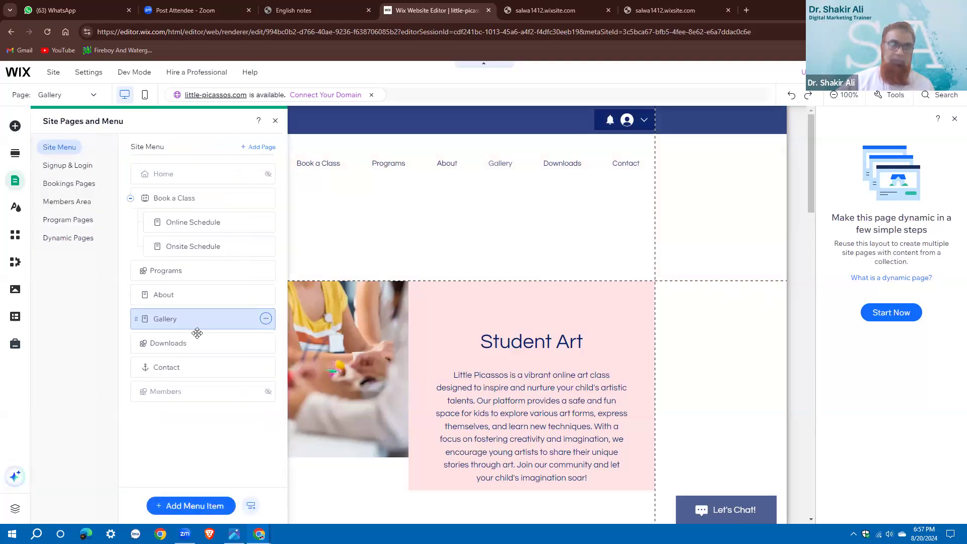
left_click(264, 319)
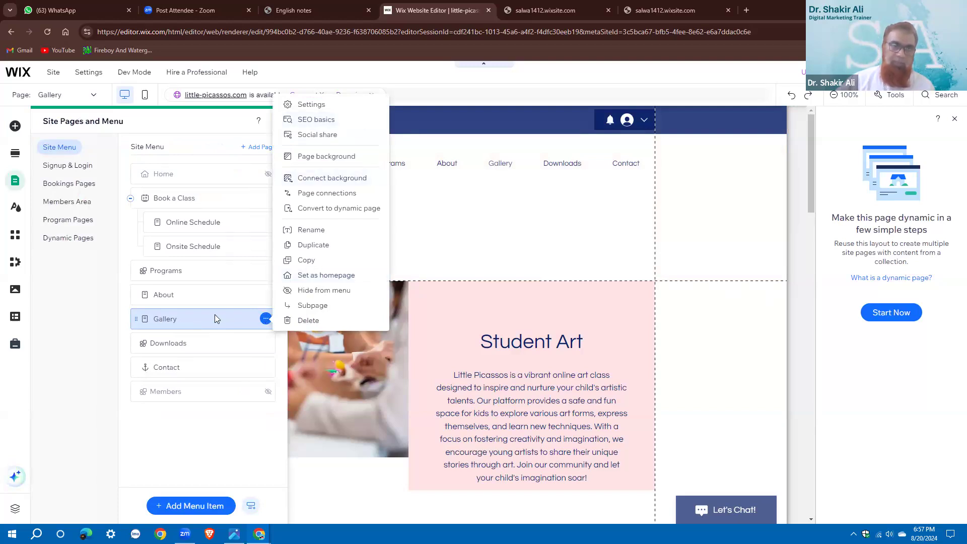
left_click(107, 316)
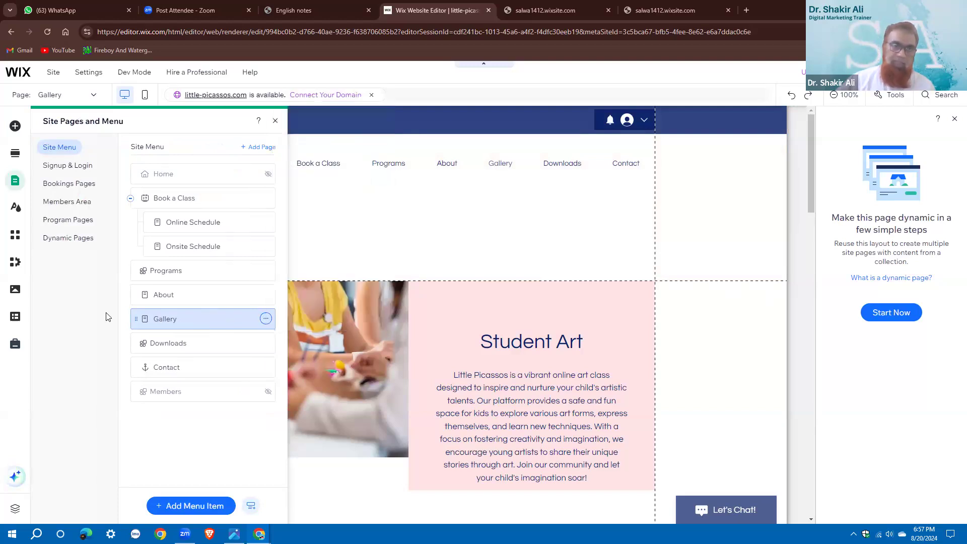
Start renaming the Gallery page, keep its name unchanged, and close the pages list
double_click(161, 323)
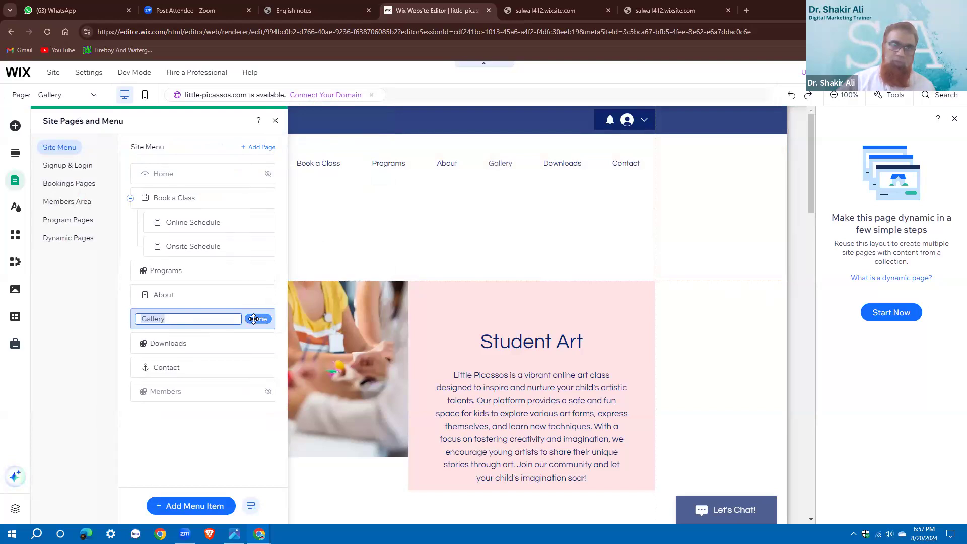
key("Return")
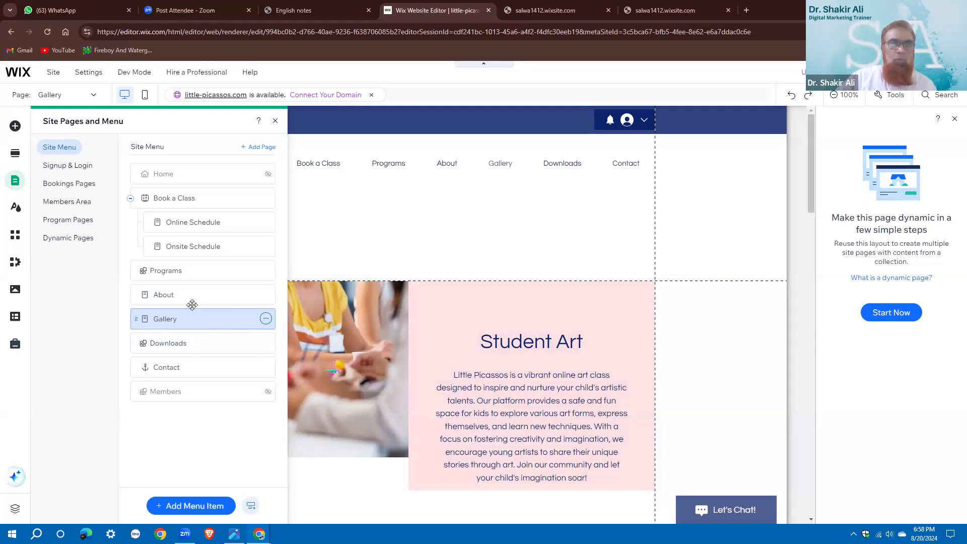
left_click(275, 123)
left_click(623, 273)
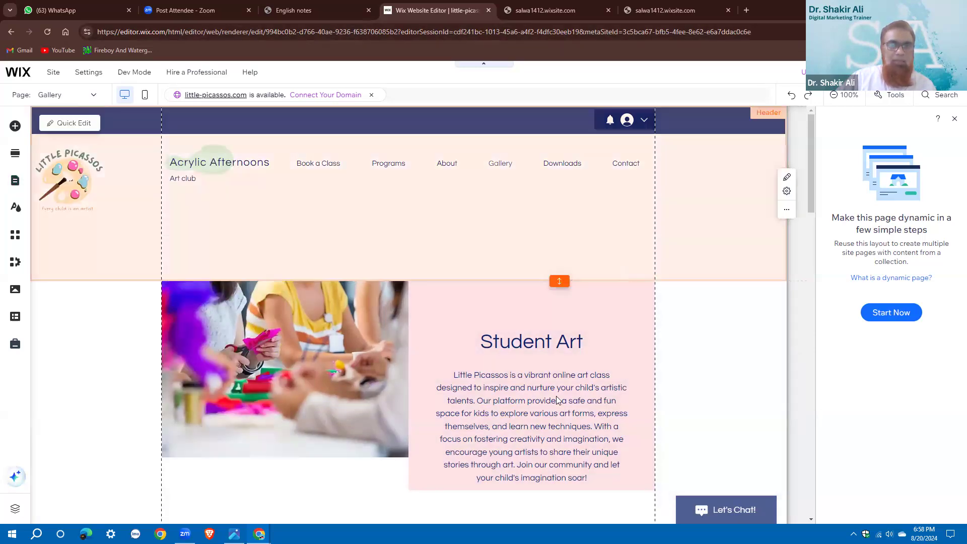
left_click(627, 380)
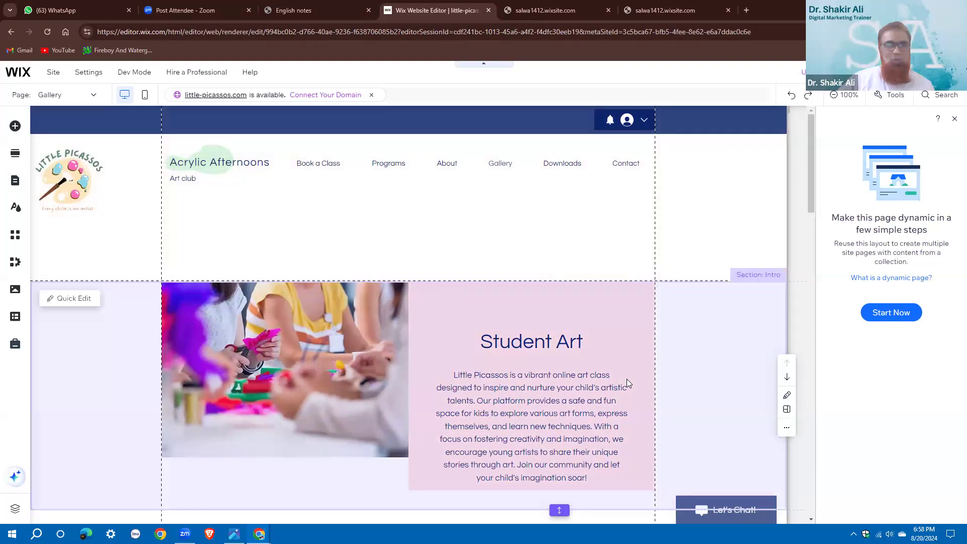
scroll(347, 186, "down", 10)
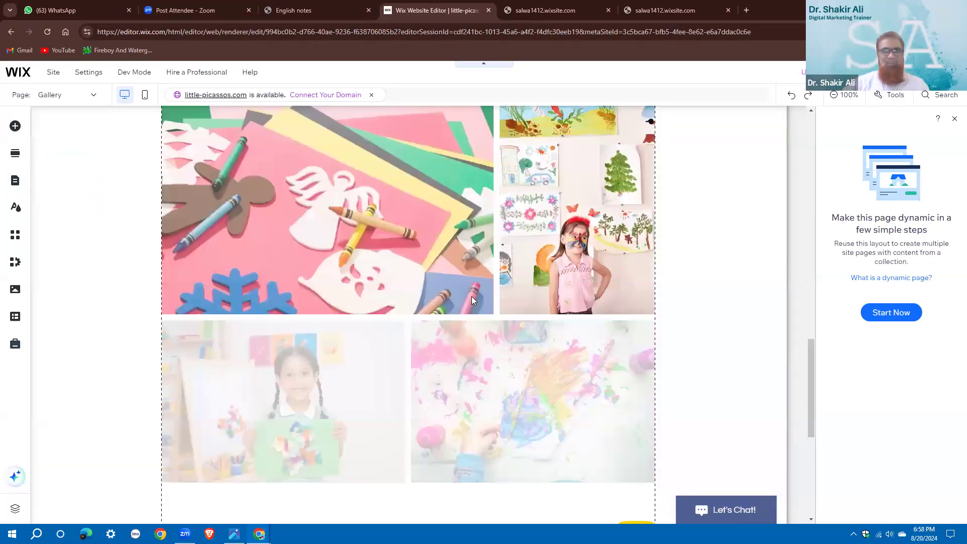
scroll(420, 342, "up", 1)
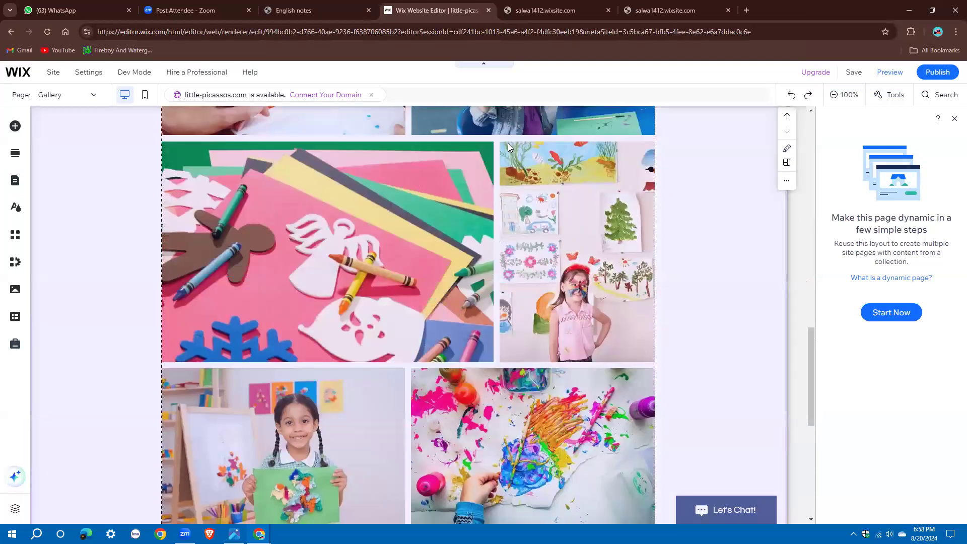
scroll(507, 147, "up", 5)
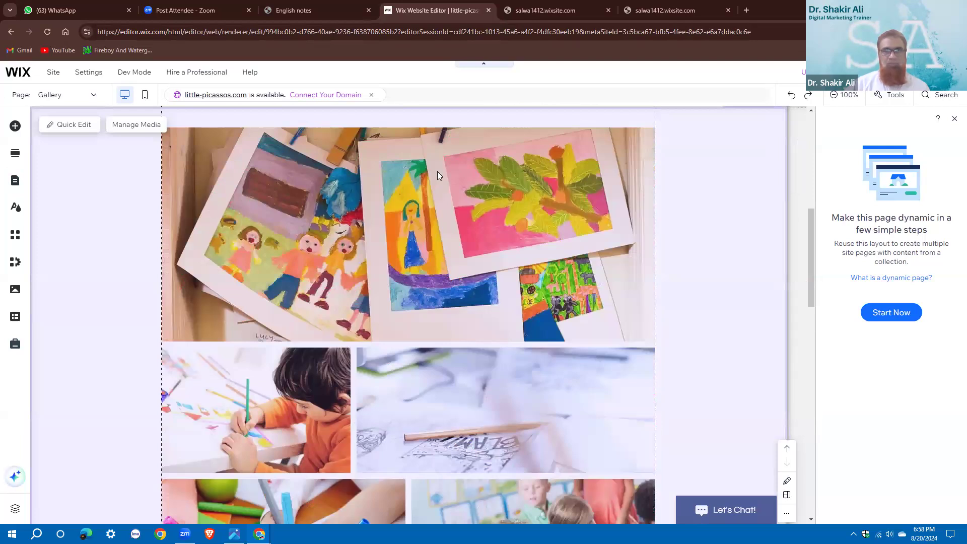
scroll(488, 331, "down", 3)
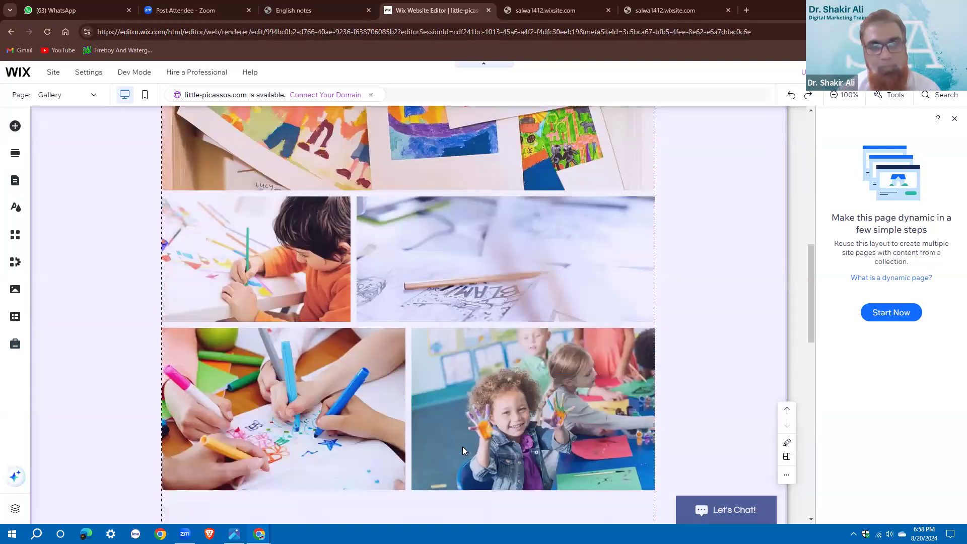
scroll(463, 446, "down", 10)
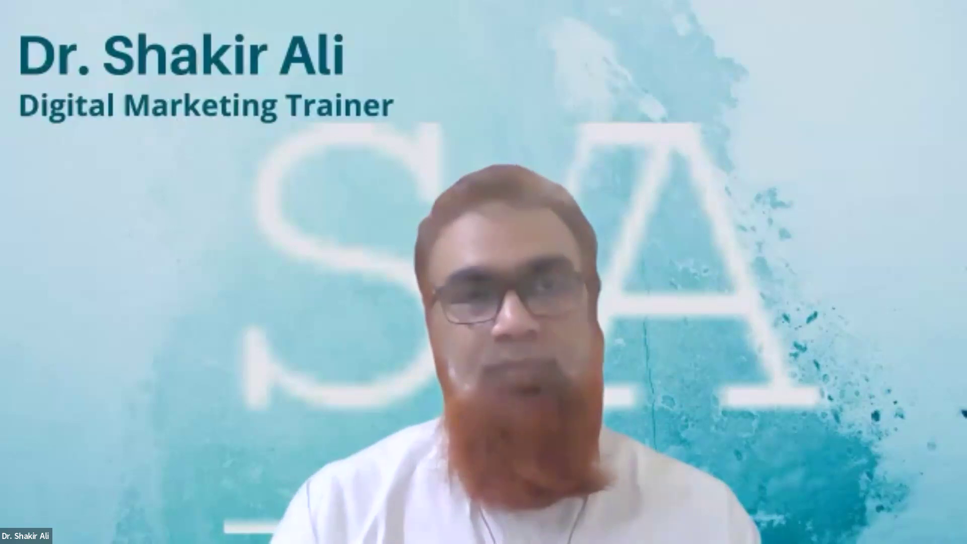